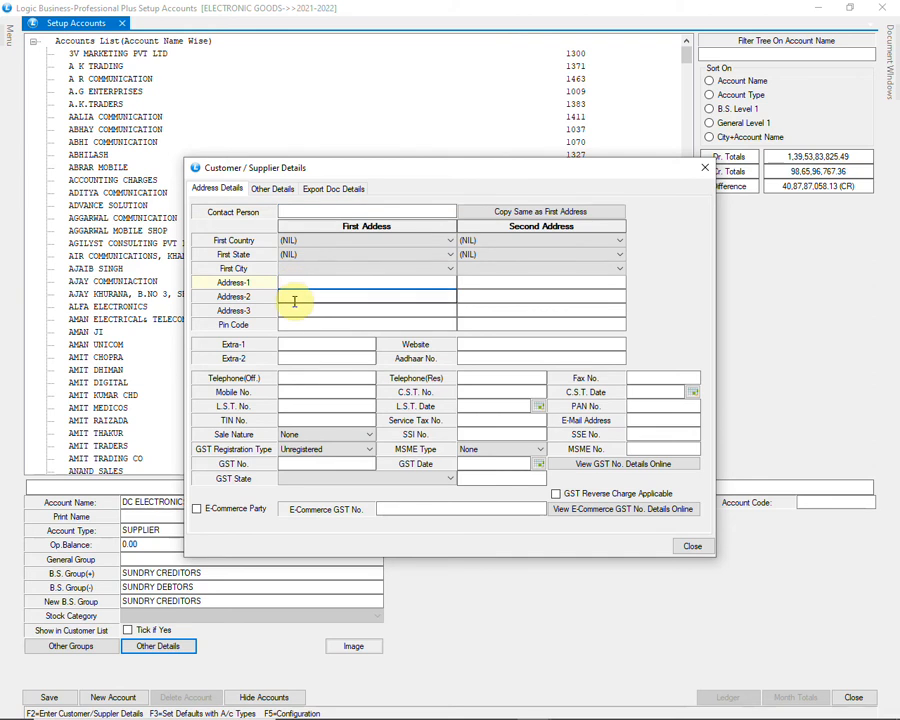
Examine the supplier's address, mobile number and sale nature fields and the available GST registration types and GST states
left_click(293, 323)
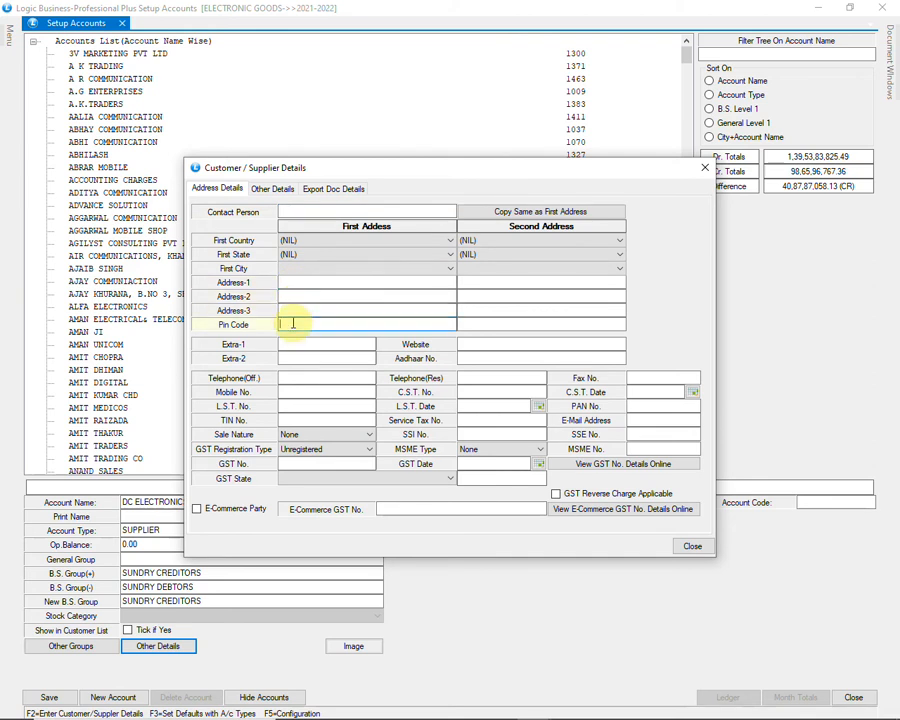
left_click(313, 392)
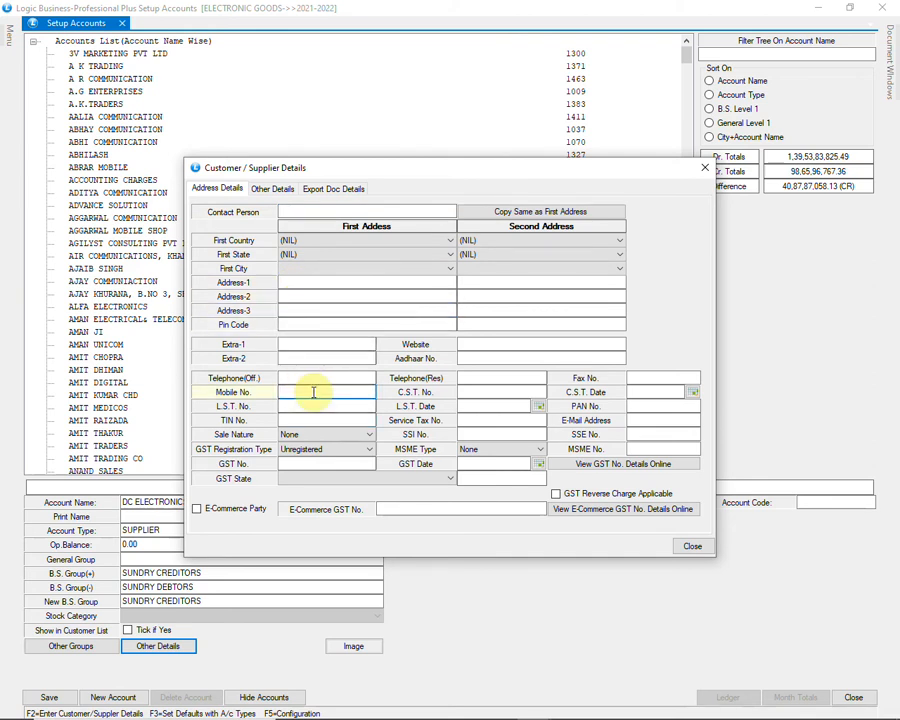
left_click(346, 435)
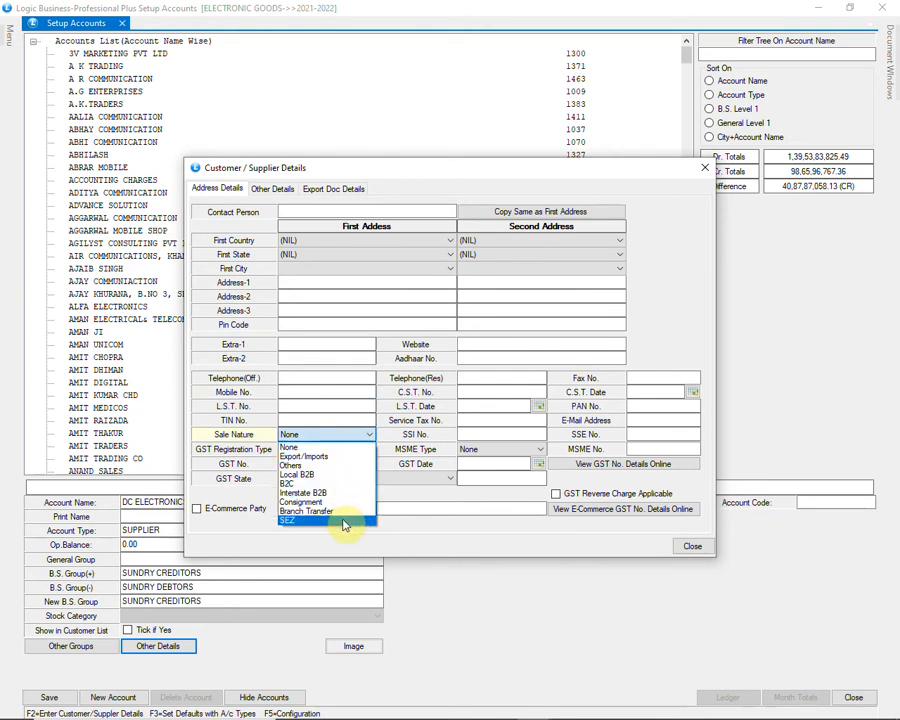
left_click(363, 443)
left_click(365, 451)
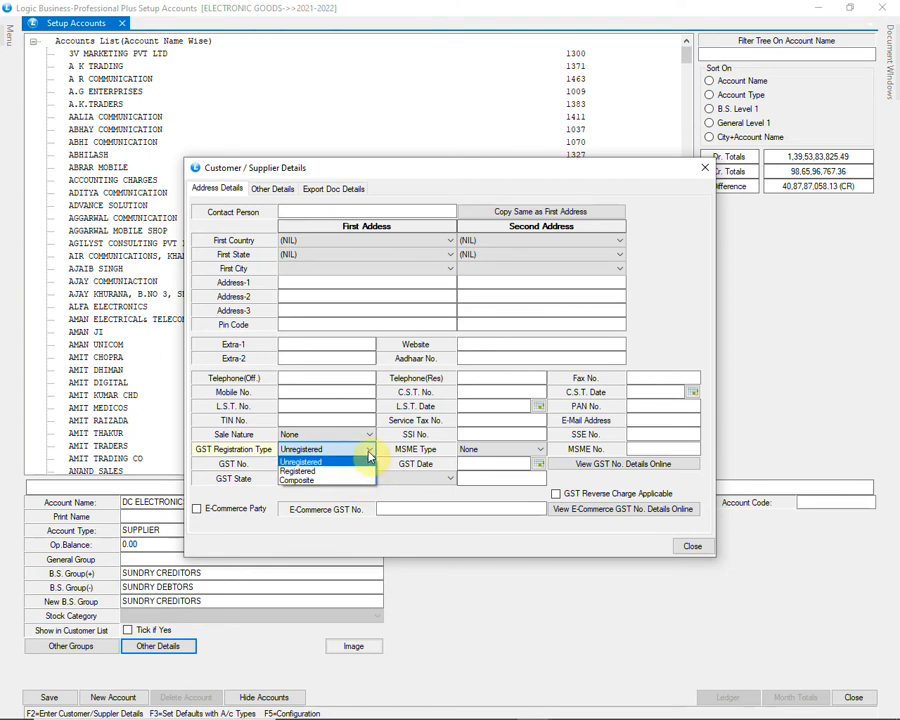
left_click(335, 462)
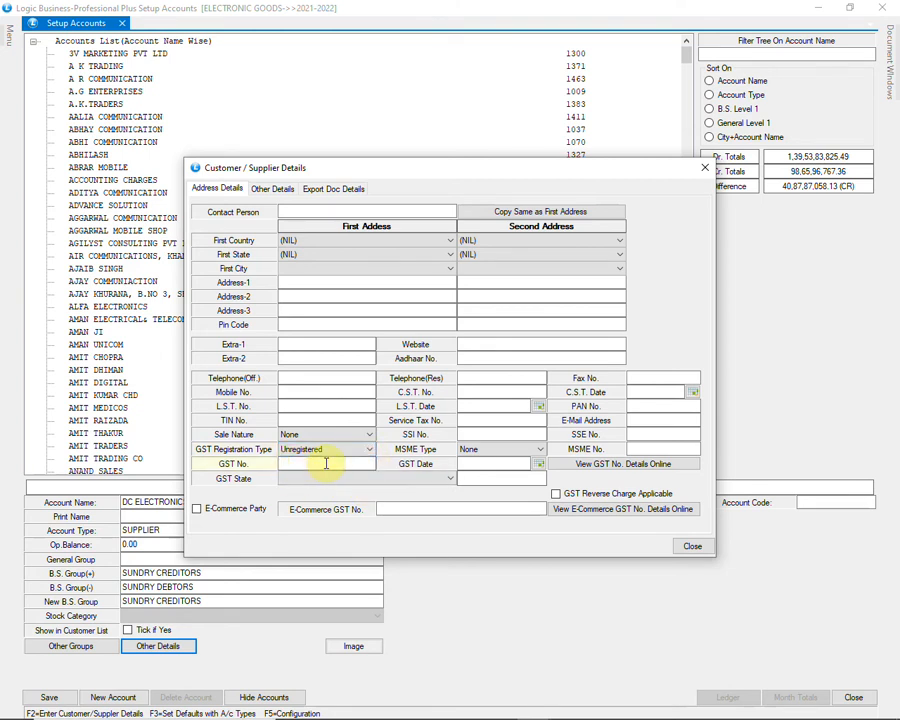
left_click(394, 480)
scroll(402, 446, "down", 2)
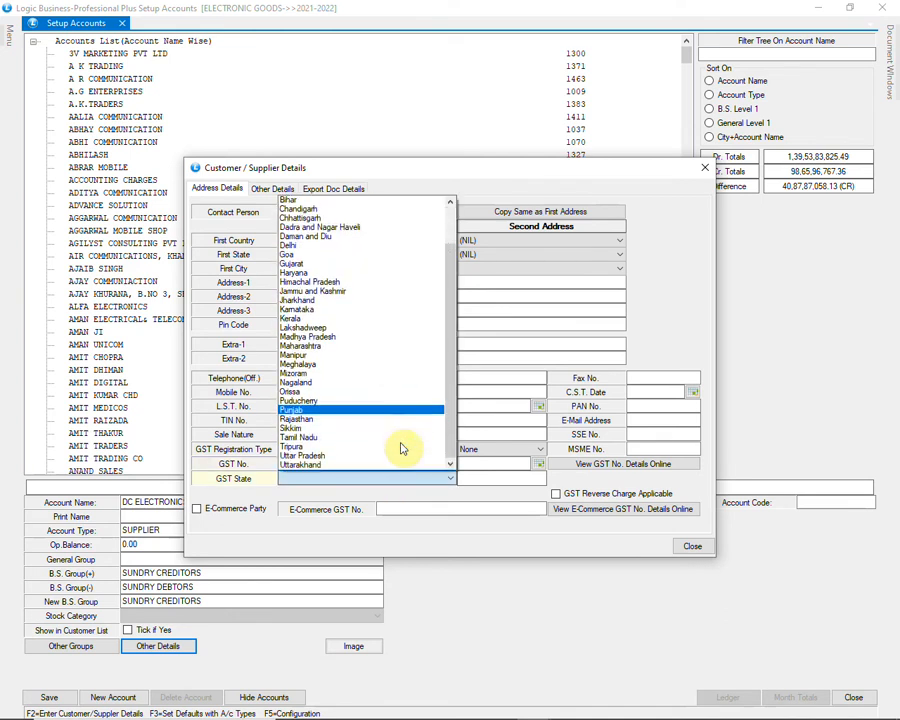
scroll(408, 470, "up", 2)
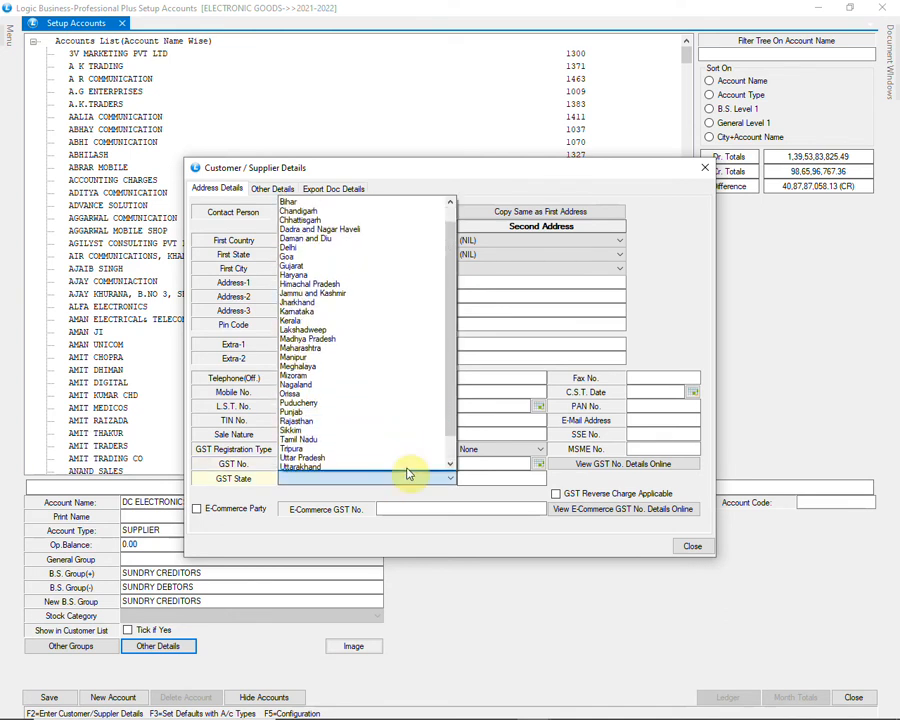
left_click(410, 484)
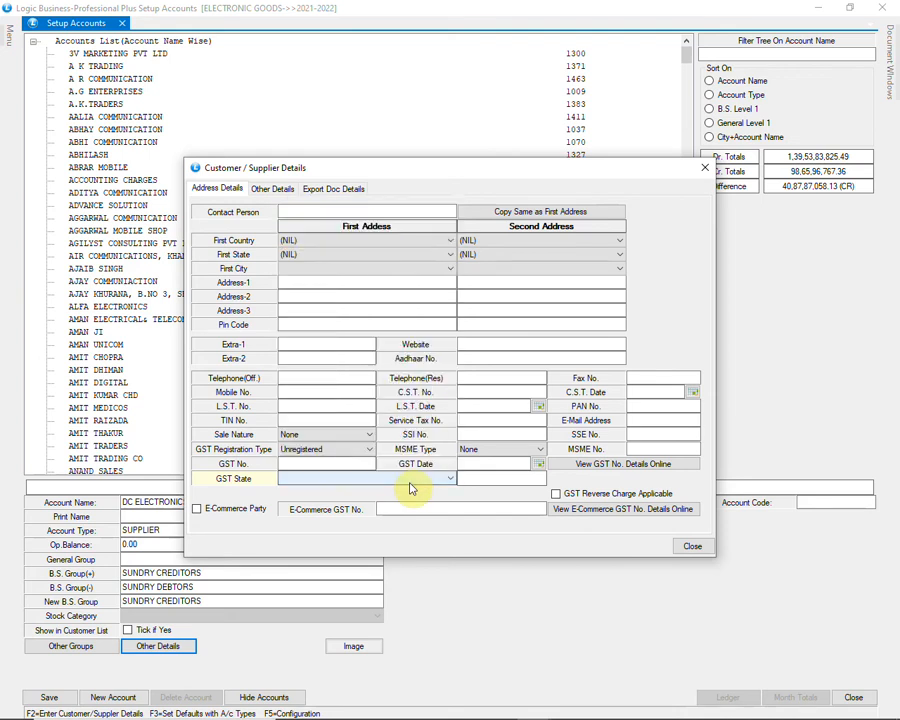
Look over the bank details fields in the supplier's other details, and return to the address details
left_click(282, 188)
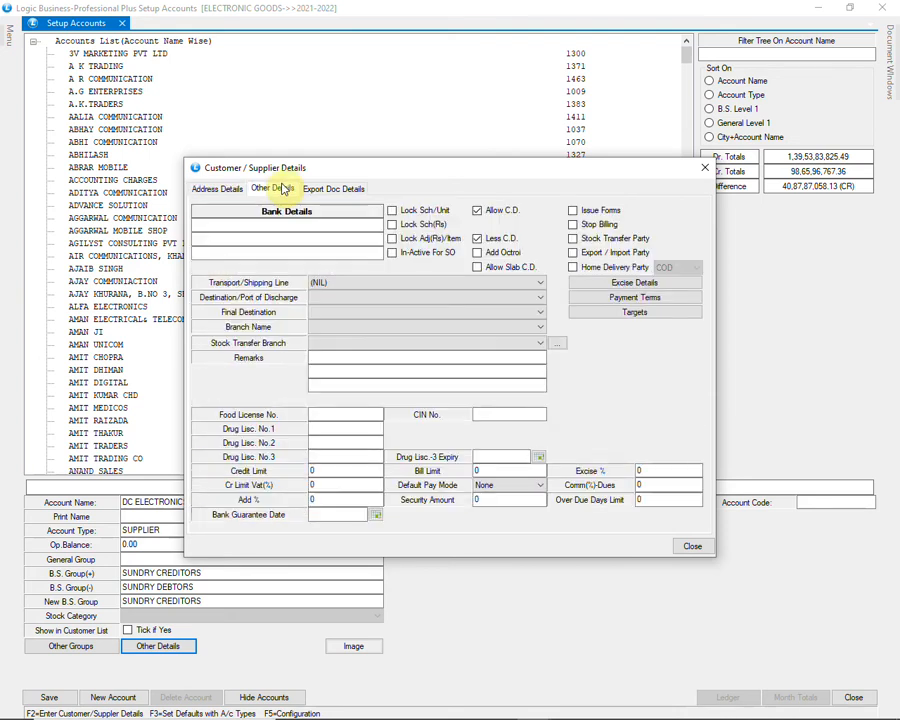
left_click(313, 239)
left_click(313, 251)
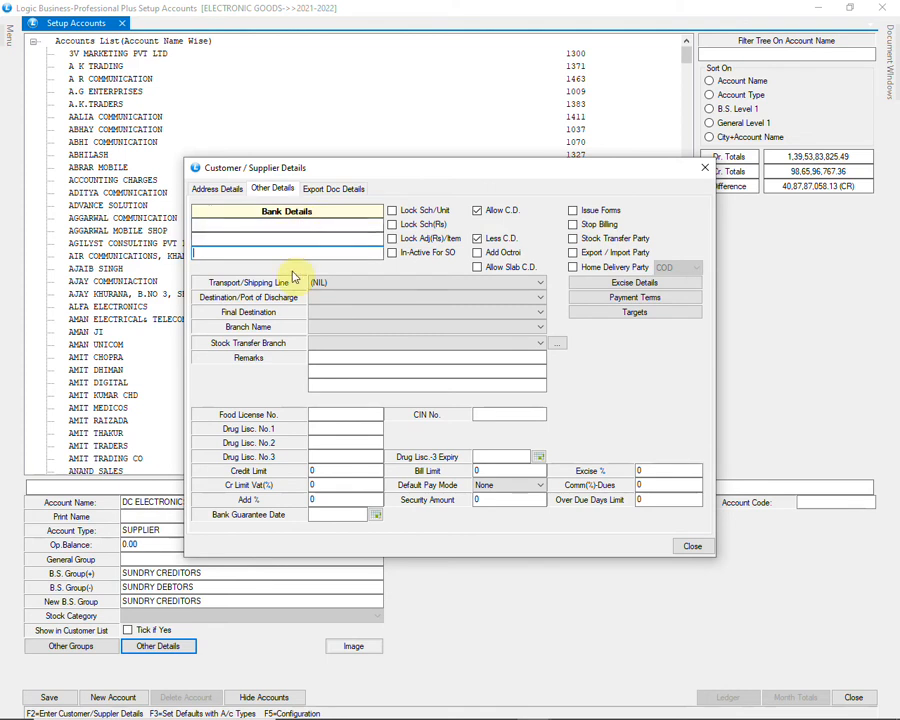
left_click(229, 189)
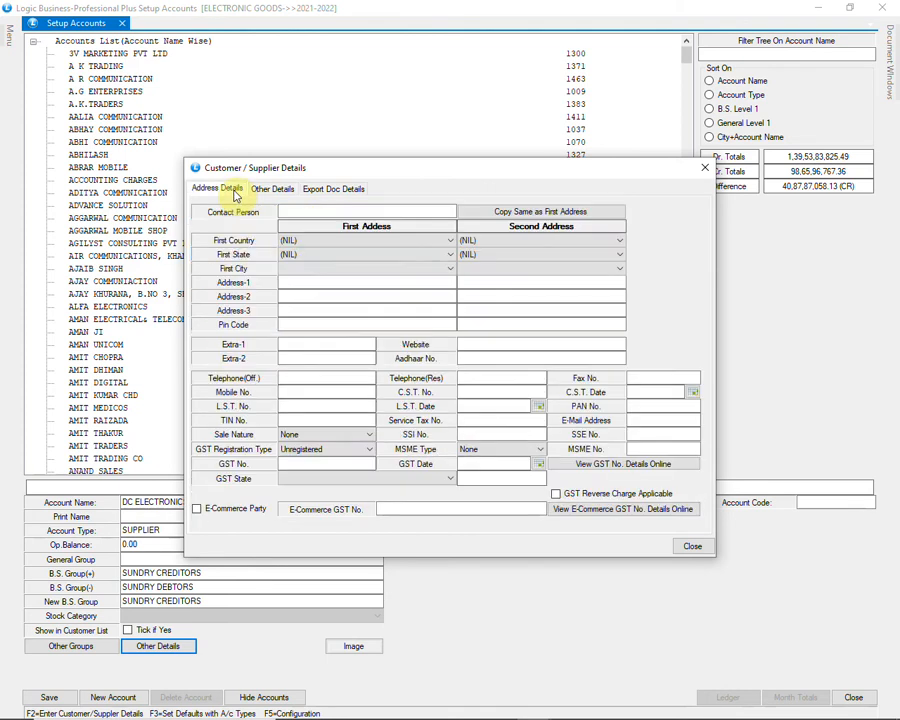
Close the supplier details, save the new supplier account DC ELECTRONICS to disk, and leave account setup
left_click(693, 549)
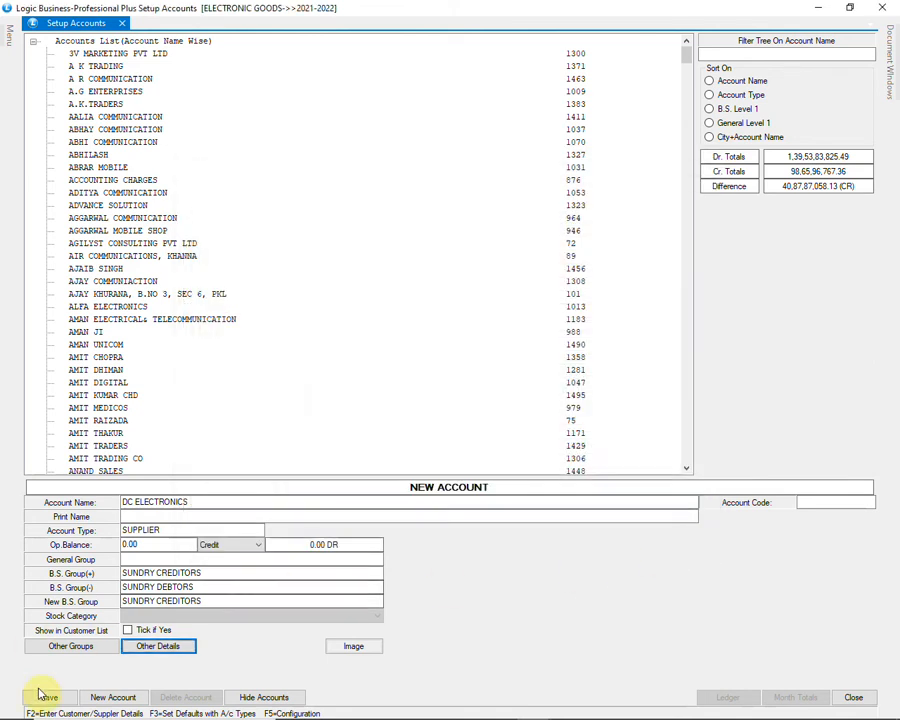
left_click(38, 698)
left_click(427, 414)
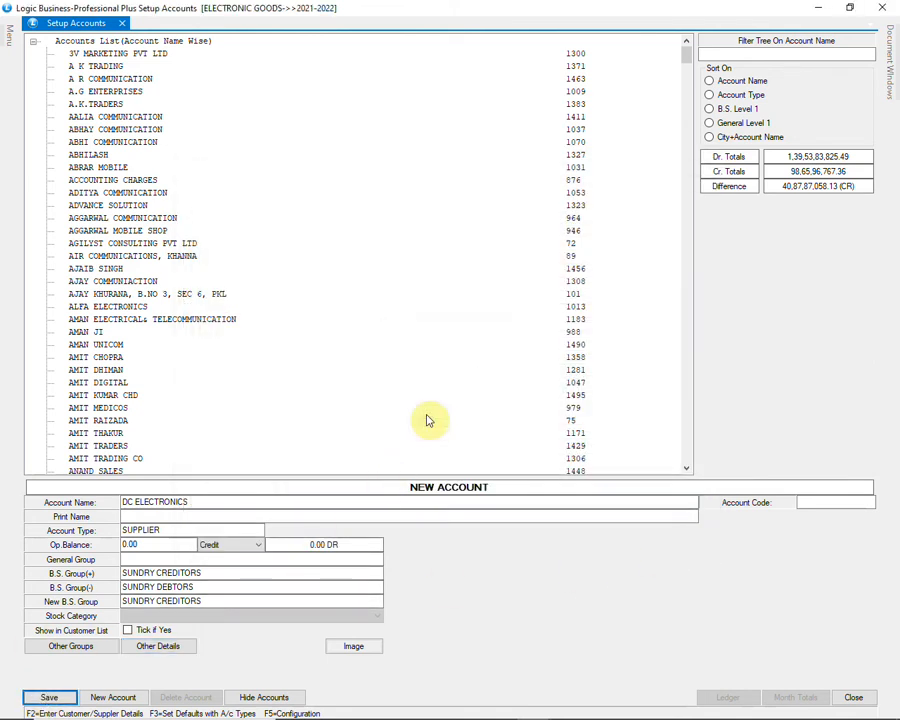
left_click(884, 7)
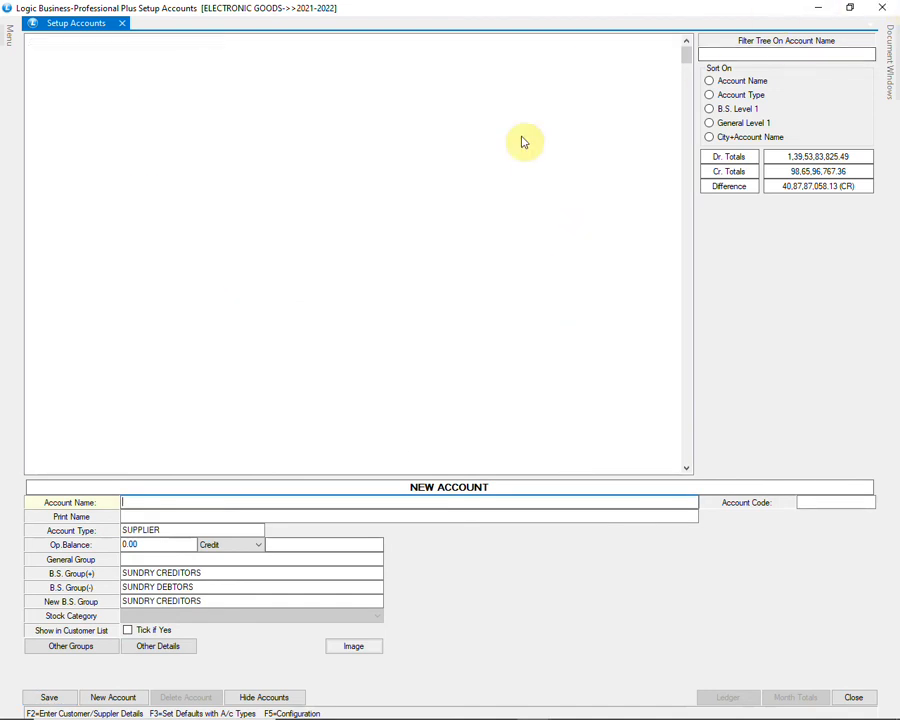
Open Setup Agents/Brokers and add the Phone No, Date of Birth, Date of Joining and Date of Leaving columns to its grid
left_click(143, 187)
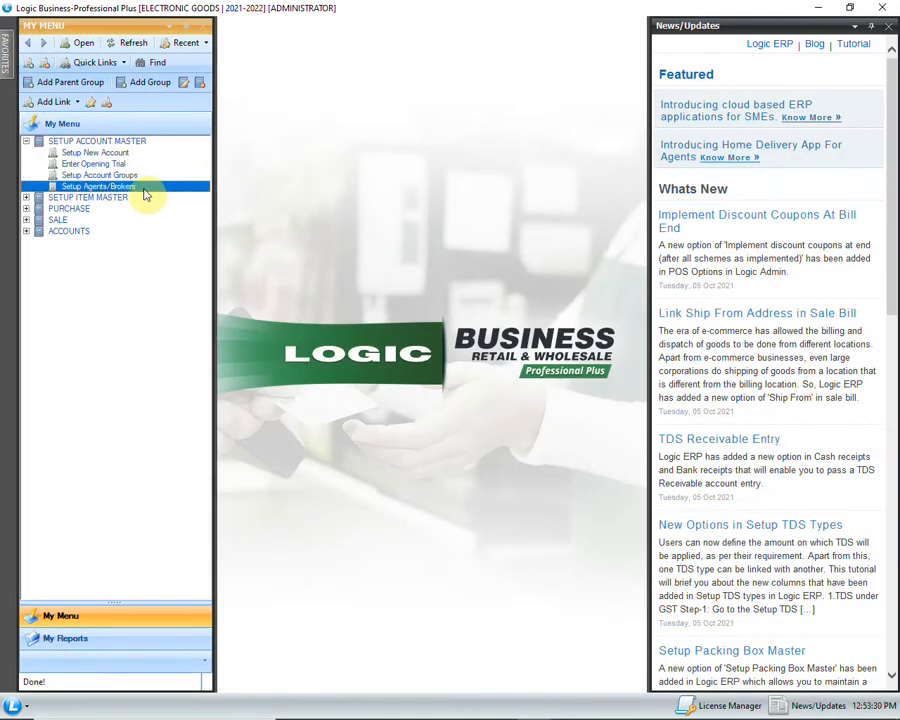
double_click(160, 192)
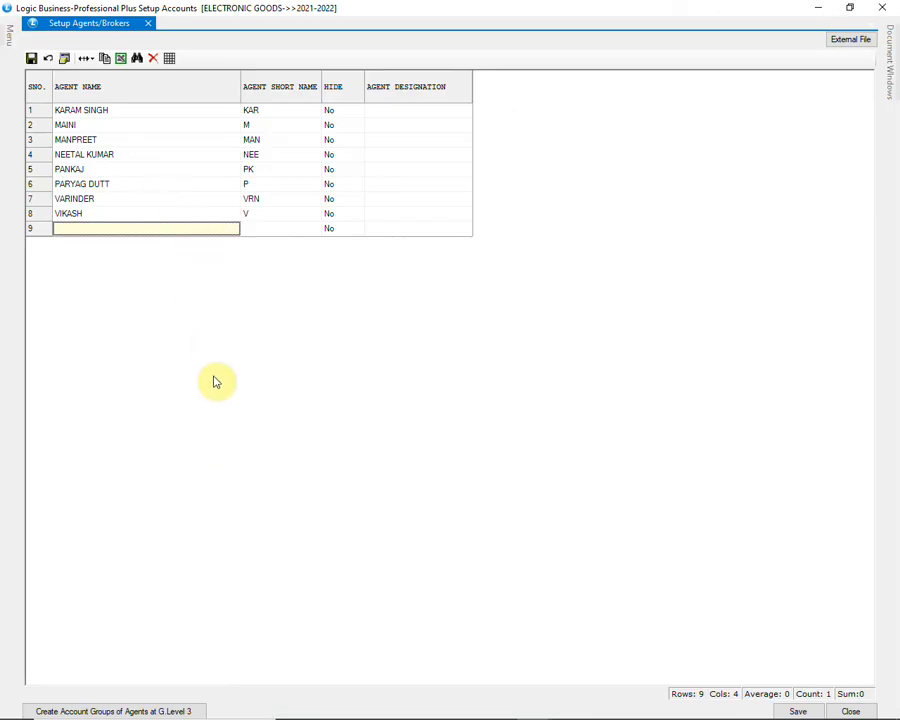
left_click(64, 58)
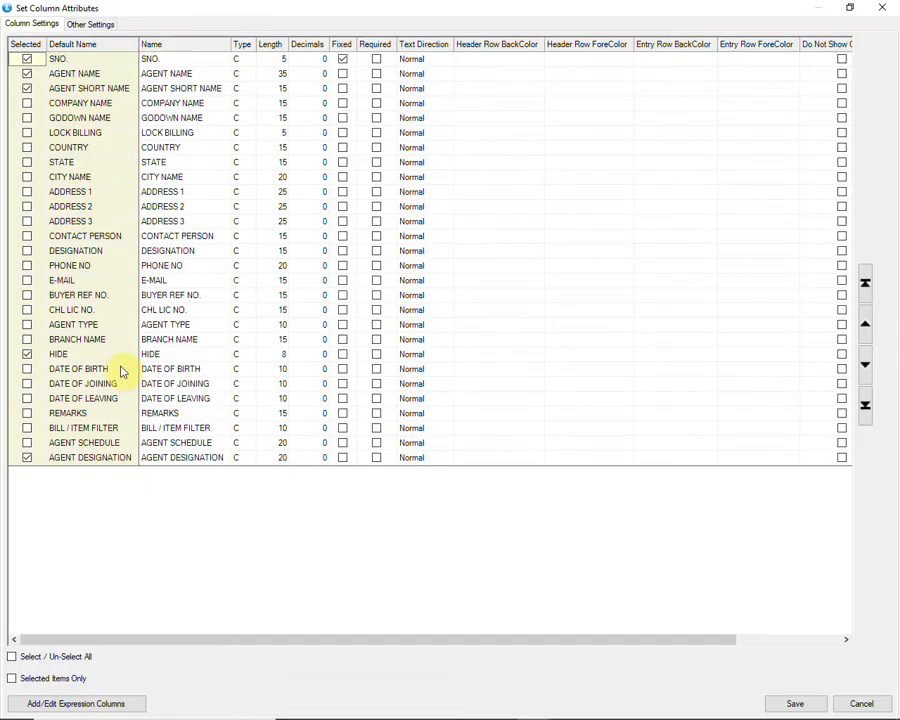
left_click(28, 370)
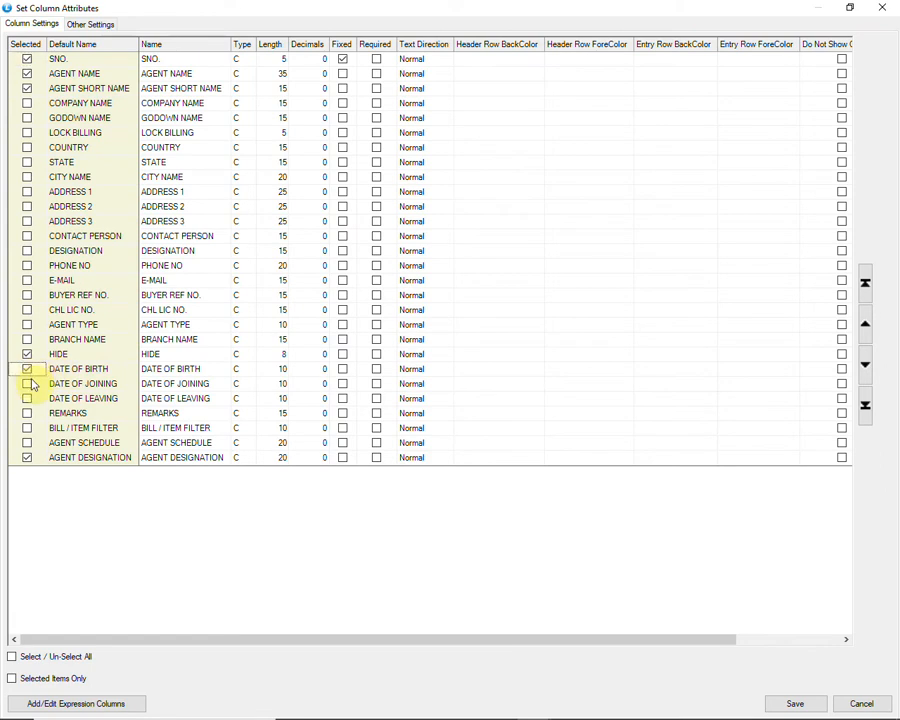
left_click(28, 384)
left_click(28, 399)
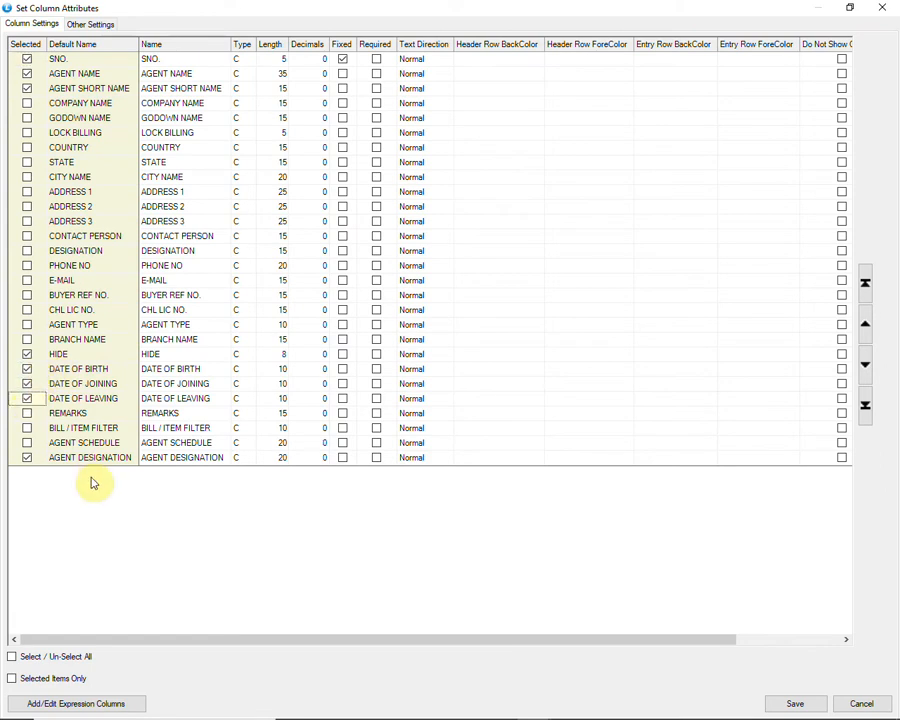
left_click(27, 266)
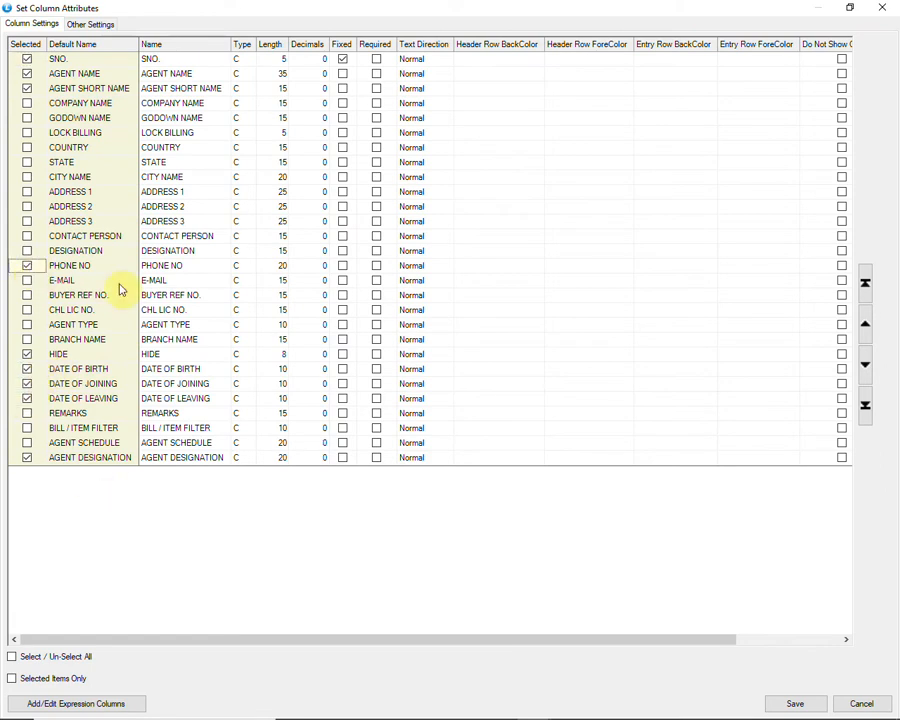
left_click(791, 702)
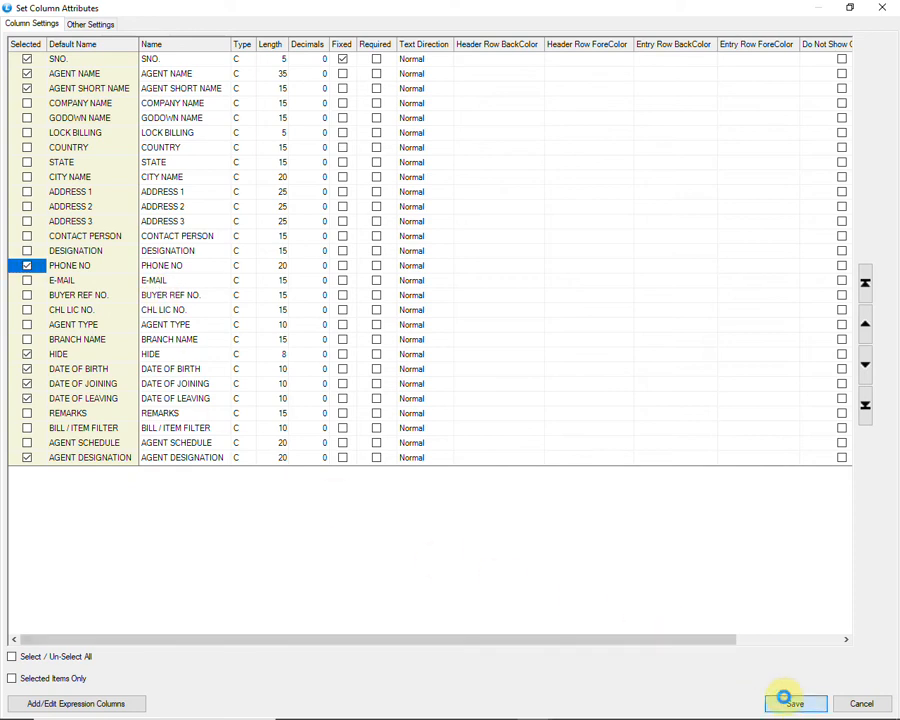
left_click(465, 416)
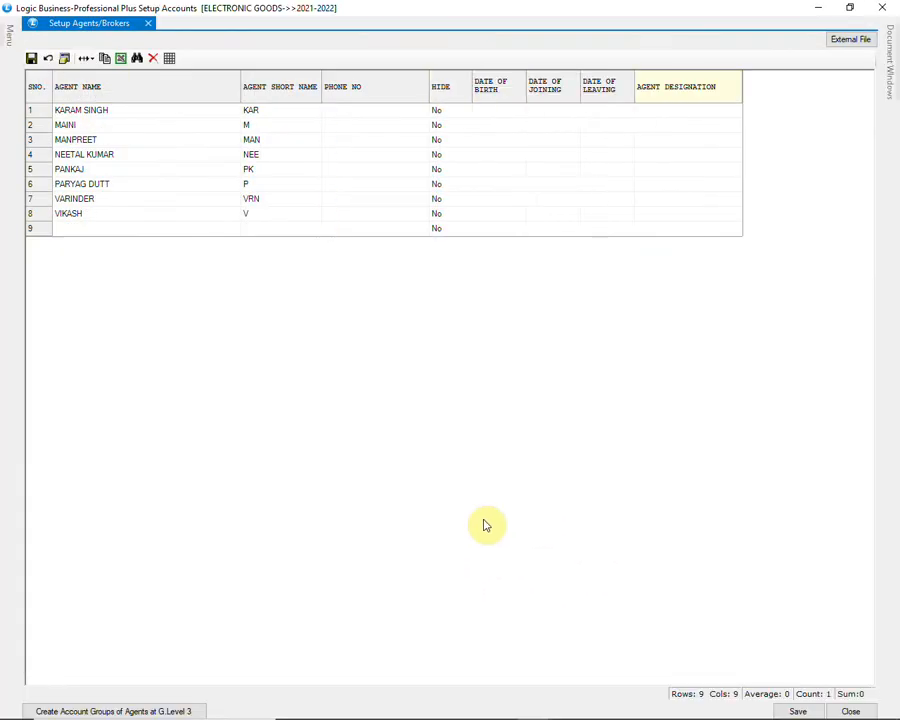
Add an agent in the empty row with the agent's name and short name HM, leaving the remaining fields at their defaults
left_click(185, 230)
type("HEE")
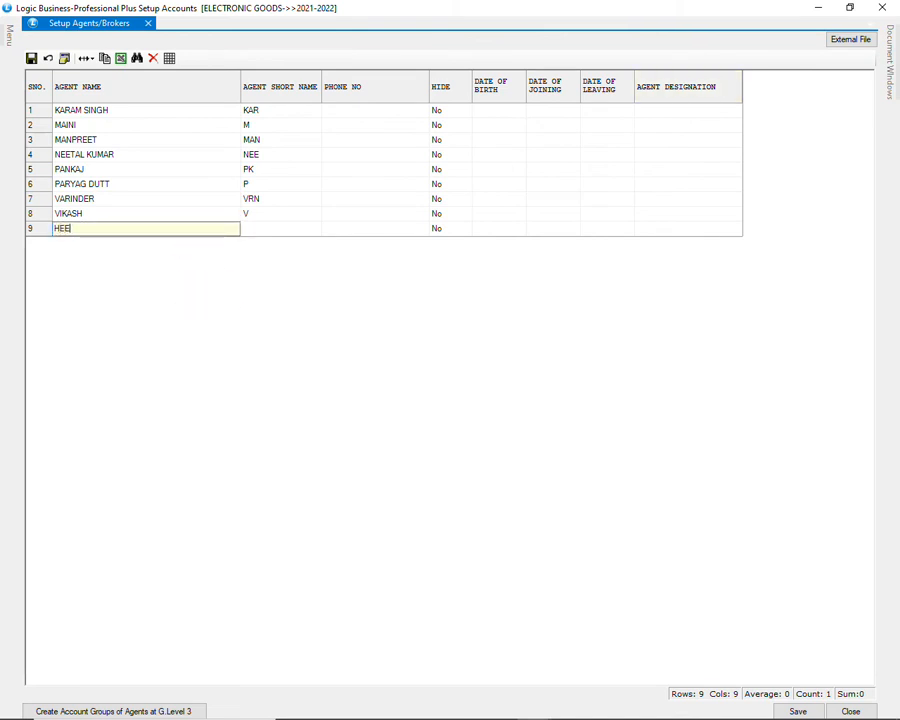
key("Return")
type("HM")
key("Return")
key("Return")
key("Return")
key("Return")
key("Return")
key("Return")
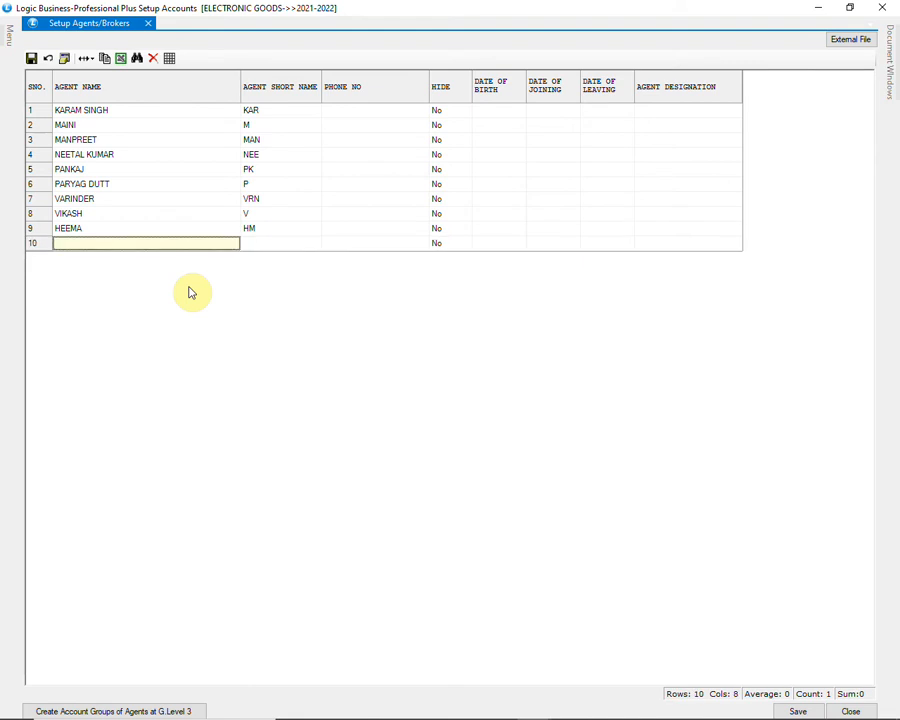
Save the agent list to disk and close Setup Agents/Brokers
left_click(787, 710)
left_click(447, 415)
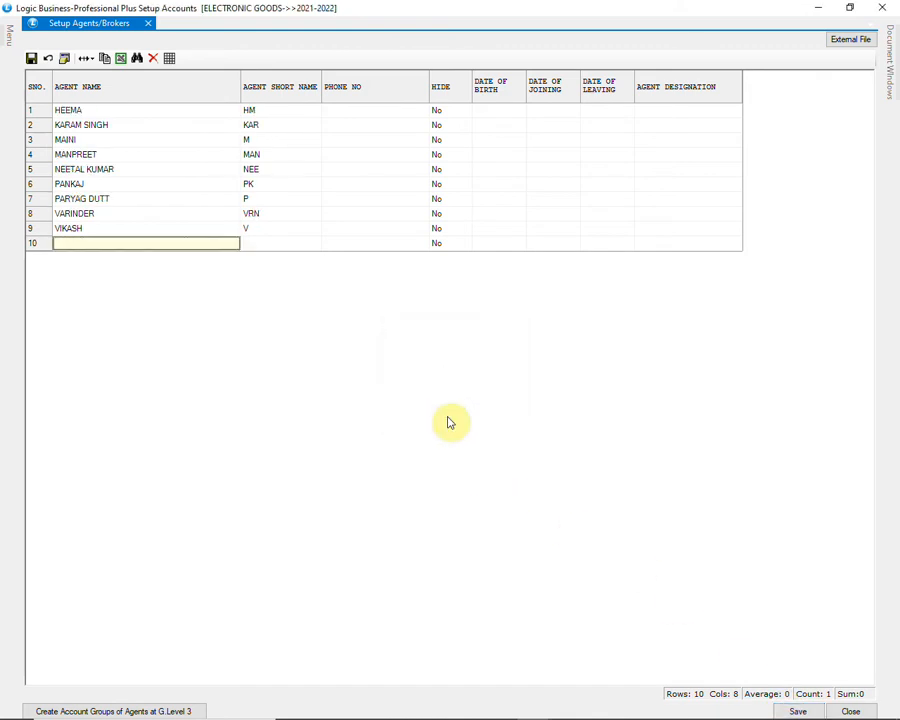
left_click(882, 7)
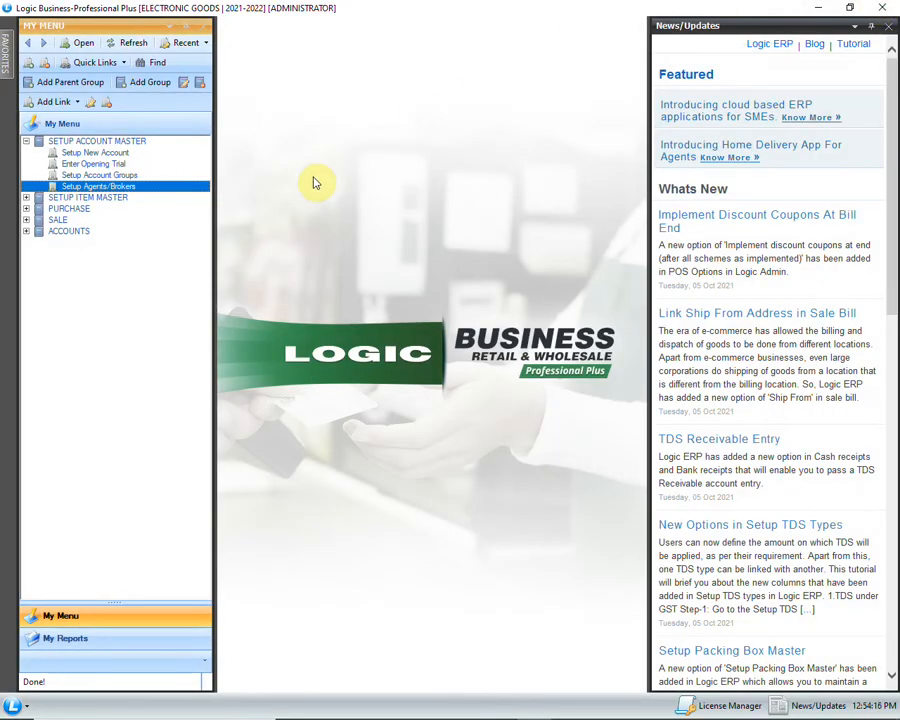
Open Setup Company under Setup Item Master and add company LG with short name LG in the empty row
left_click(27, 198)
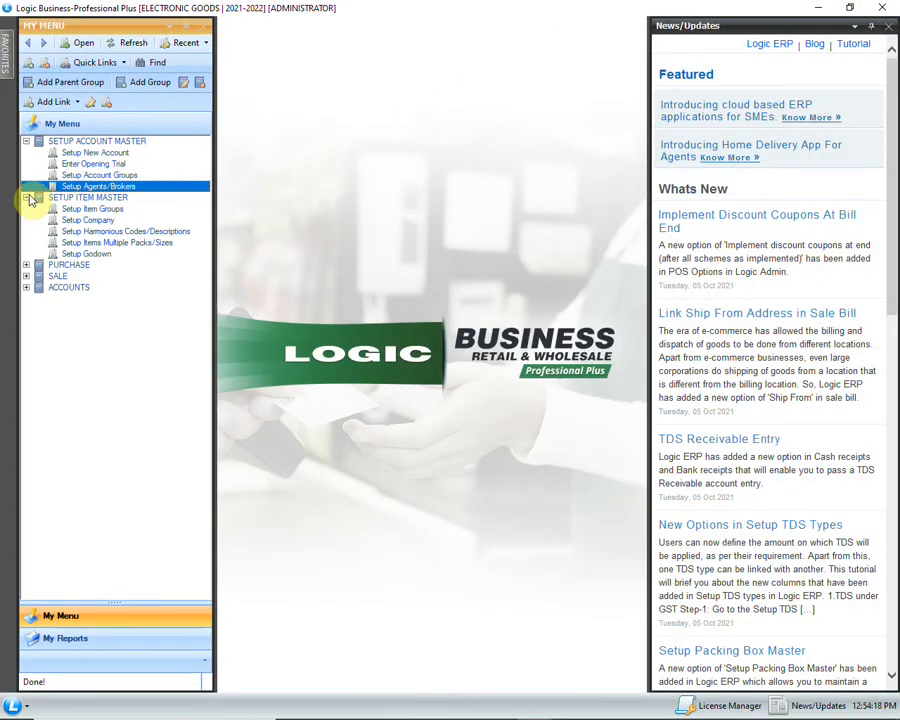
double_click(176, 222)
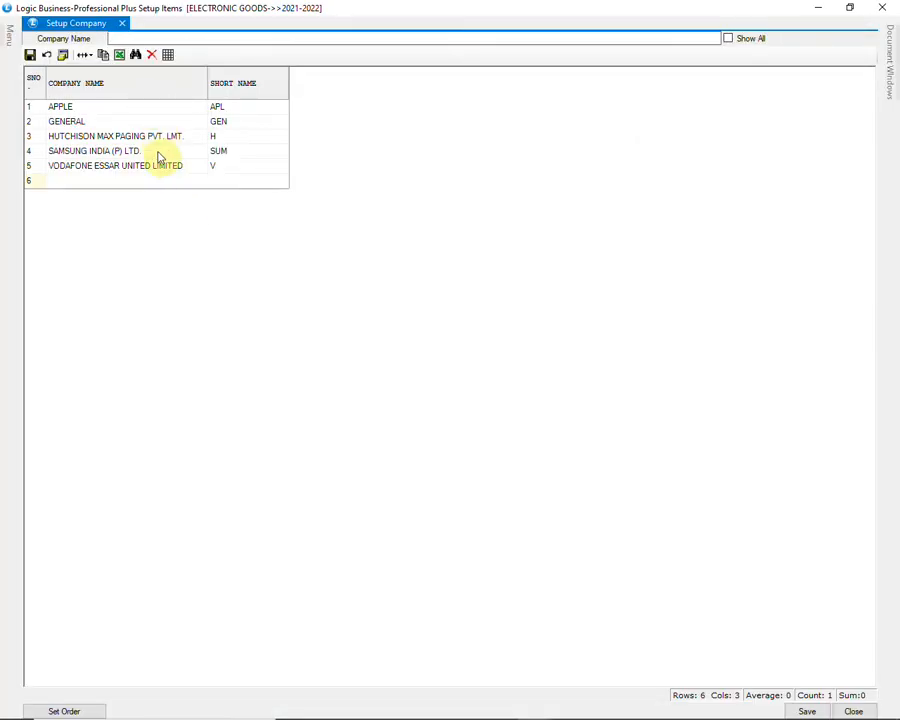
left_click(169, 184)
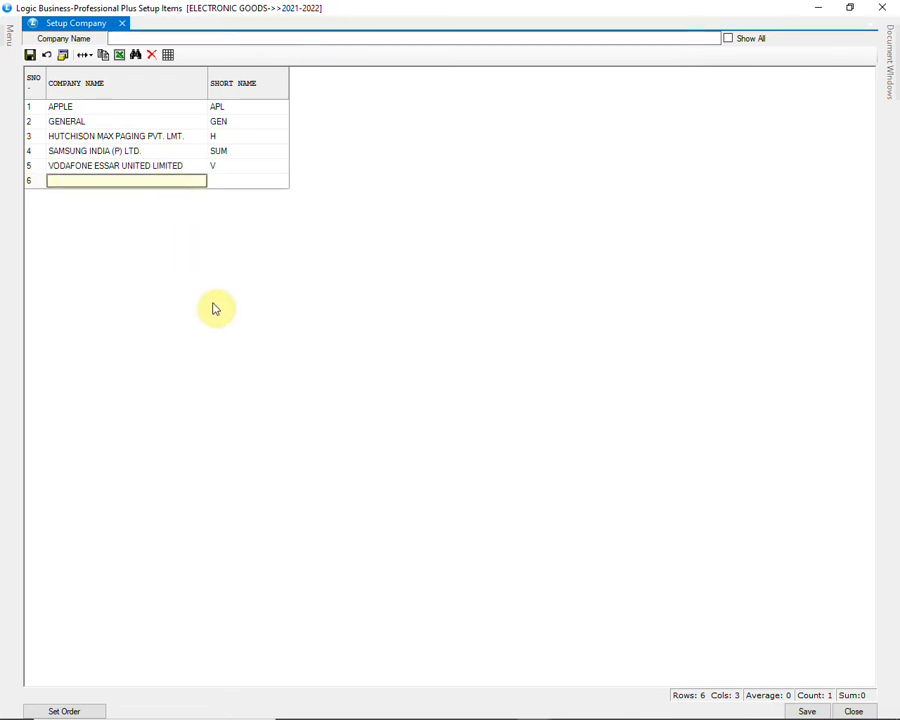
type("LG")
key("Tab")
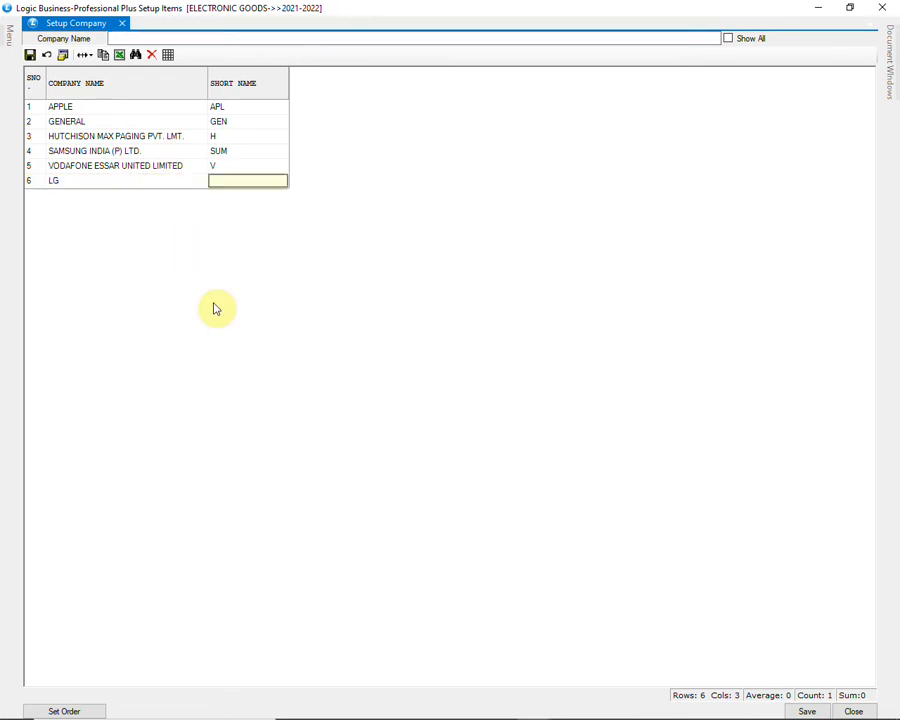
type("LG")
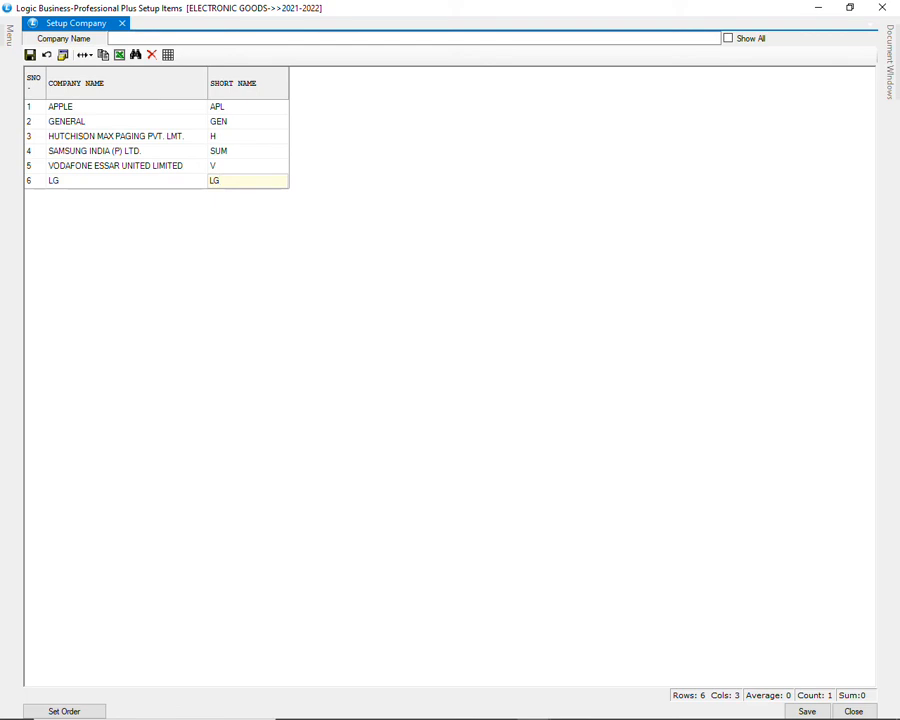
key("Tab")
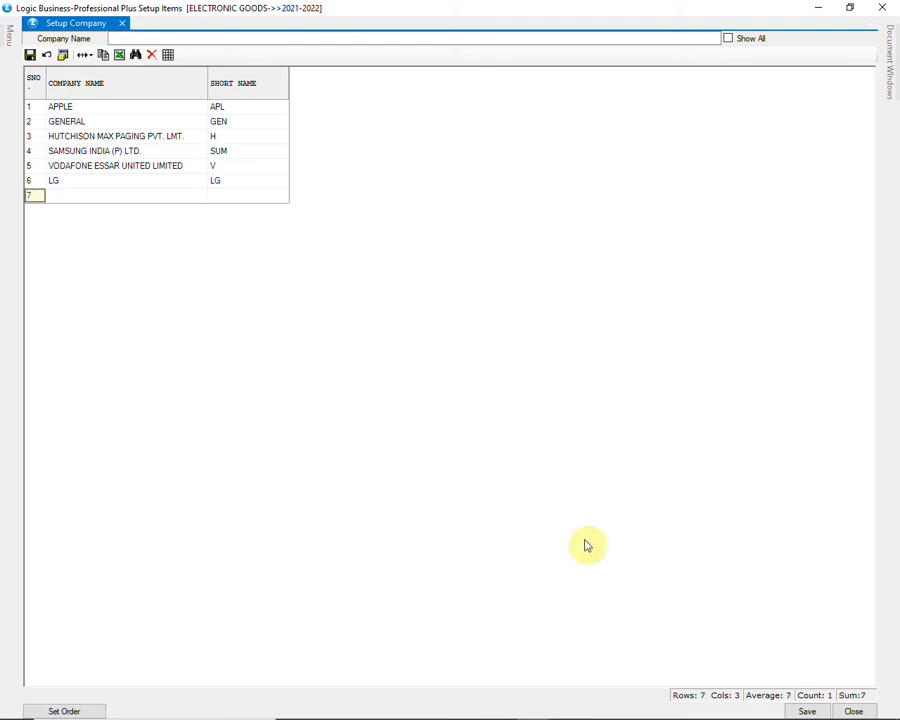
Save the company list to disk and close Setup Company
left_click(805, 710)
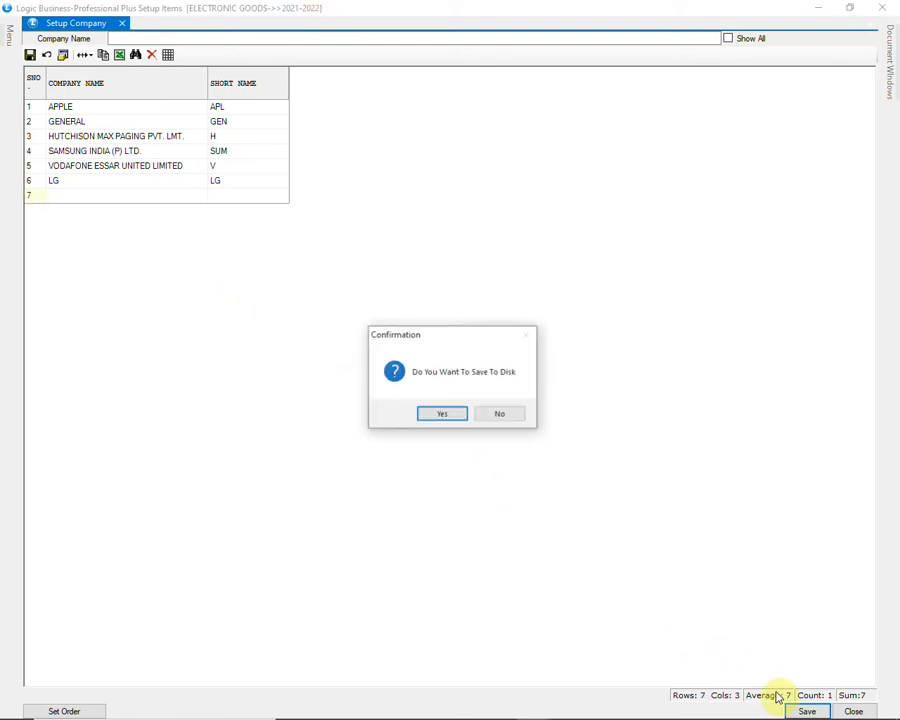
left_click(452, 416)
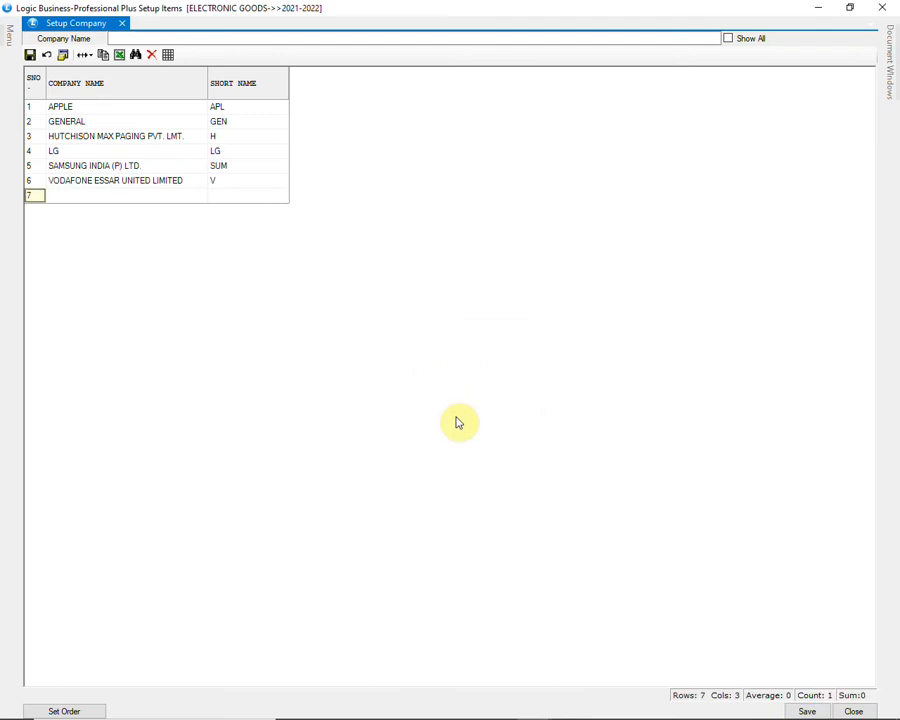
left_click(882, 7)
Open Setup Godown, show all records and enter a new godown named SHOP2 with short name SH2
double_click(133, 256)
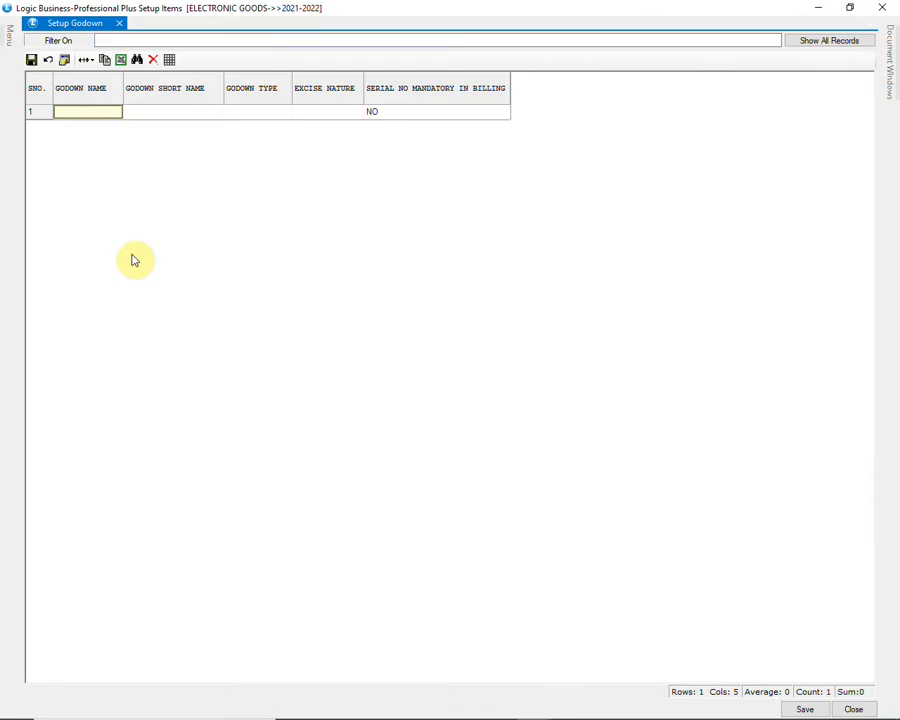
left_click(802, 42)
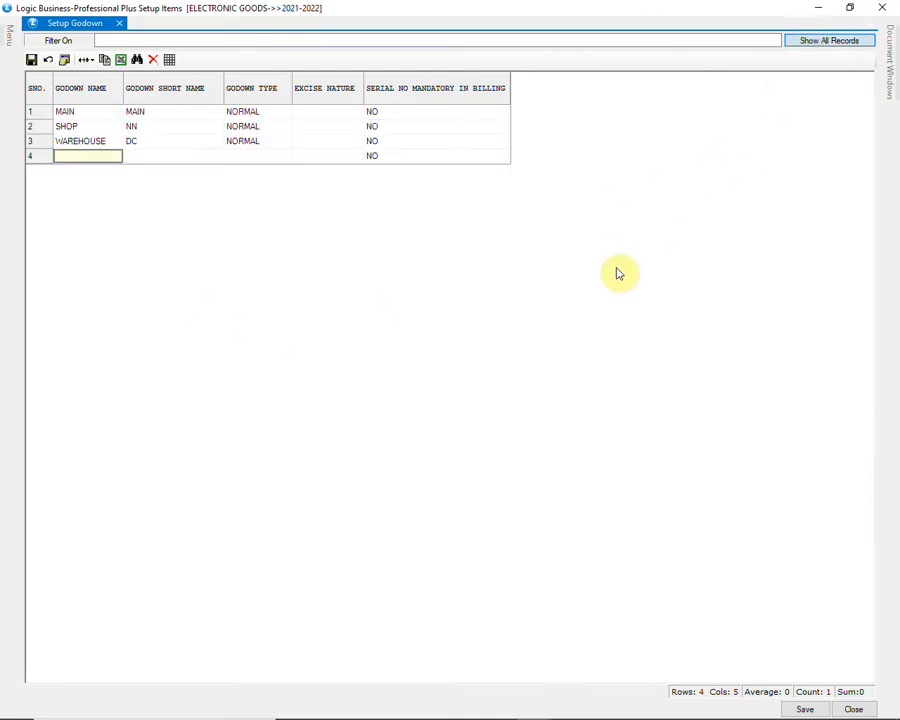
type("SHOP")
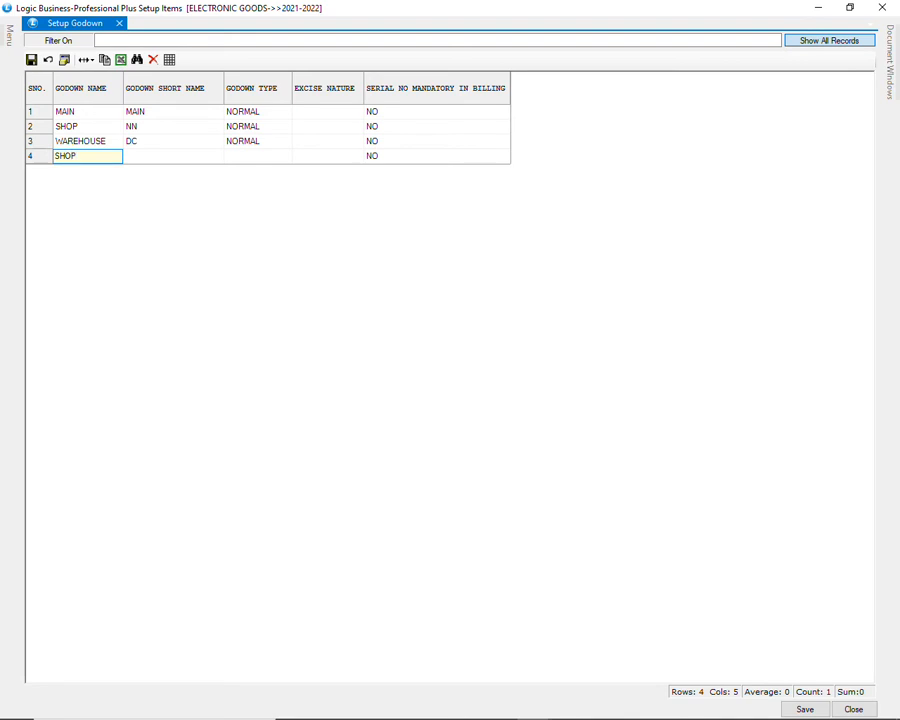
type("2")
key("Return")
type("SH")
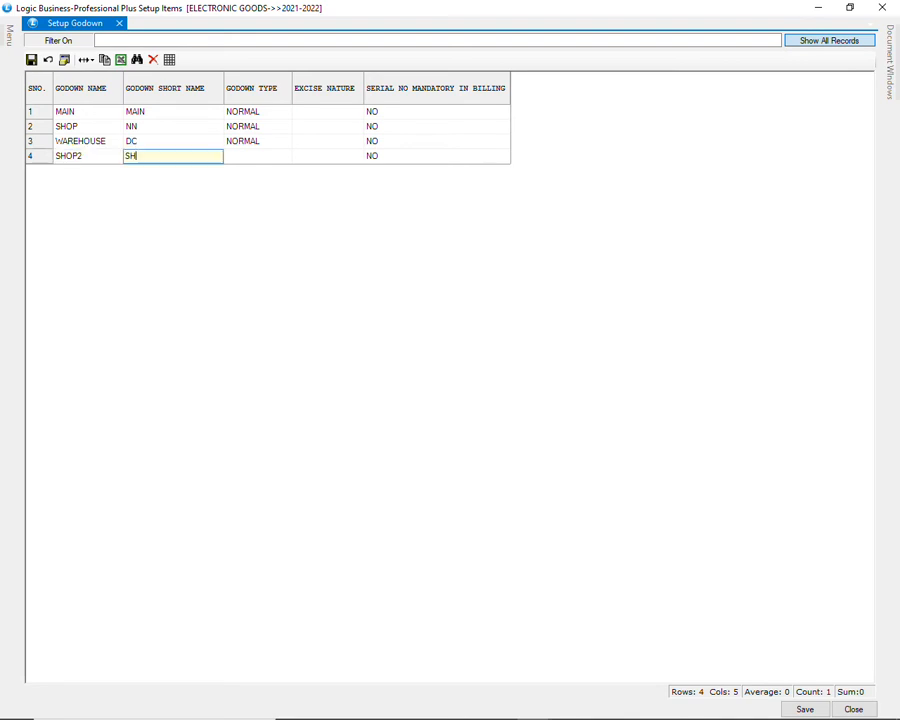
Set SHOP2's godown type to NORMAL with the remaining fields at their defaults, and save and close the godown list
key("Return")
key("space")
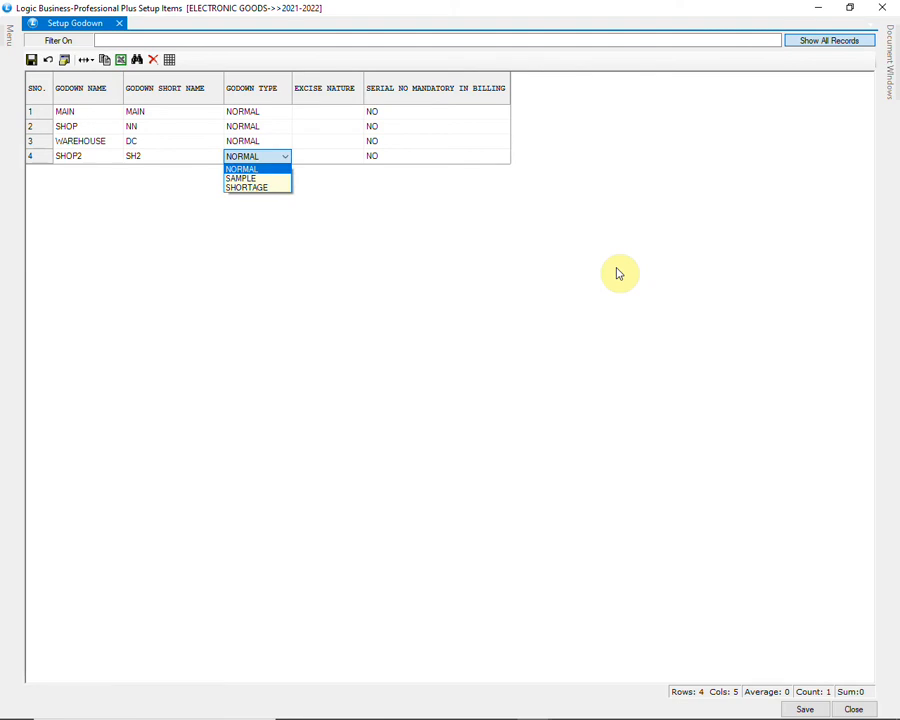
key("Return")
key("Return")
key("Return")
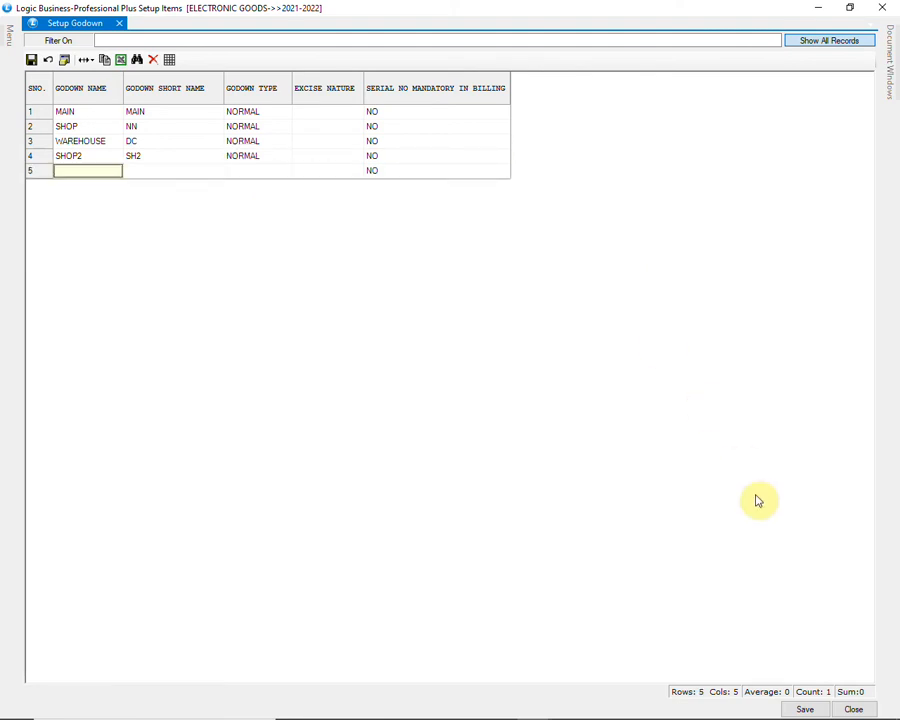
left_click(801, 709)
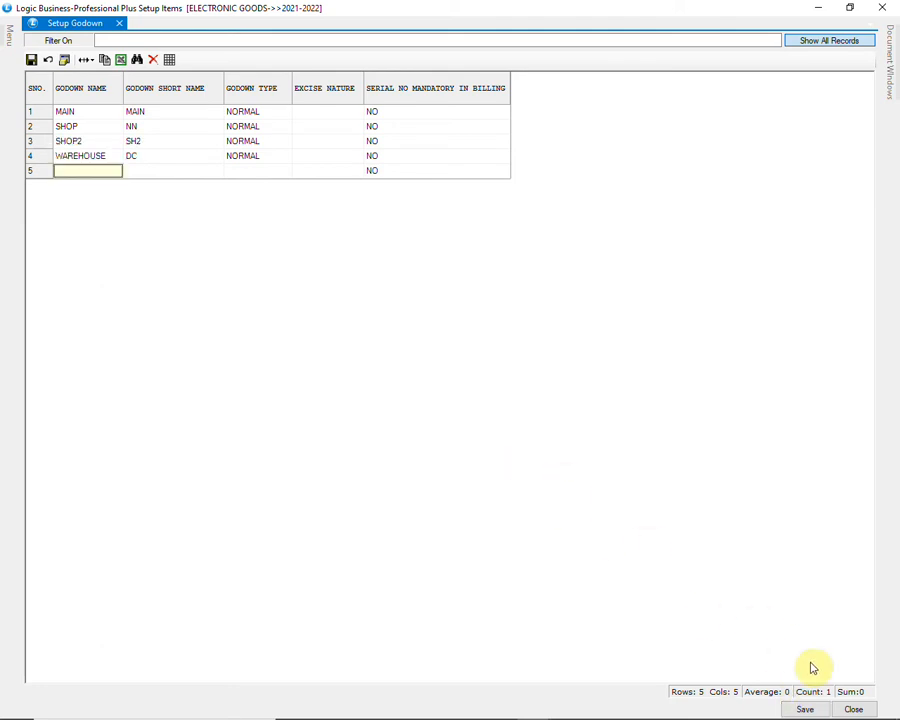
left_click(850, 709)
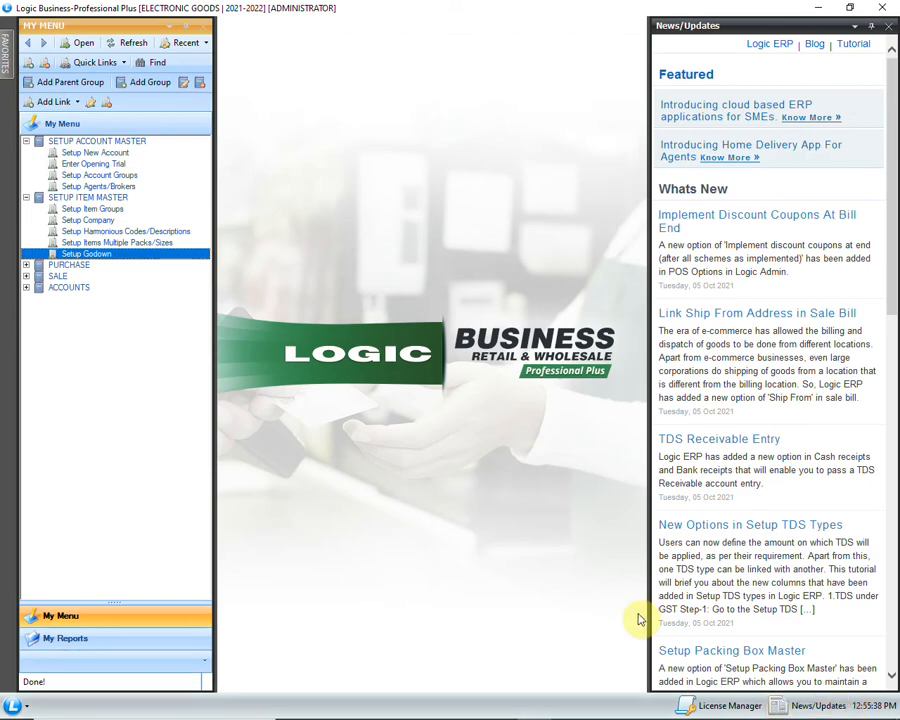
Open Setup Item Groups and load the list of groups under CATEGORIES in GROUP1
left_click(156, 209)
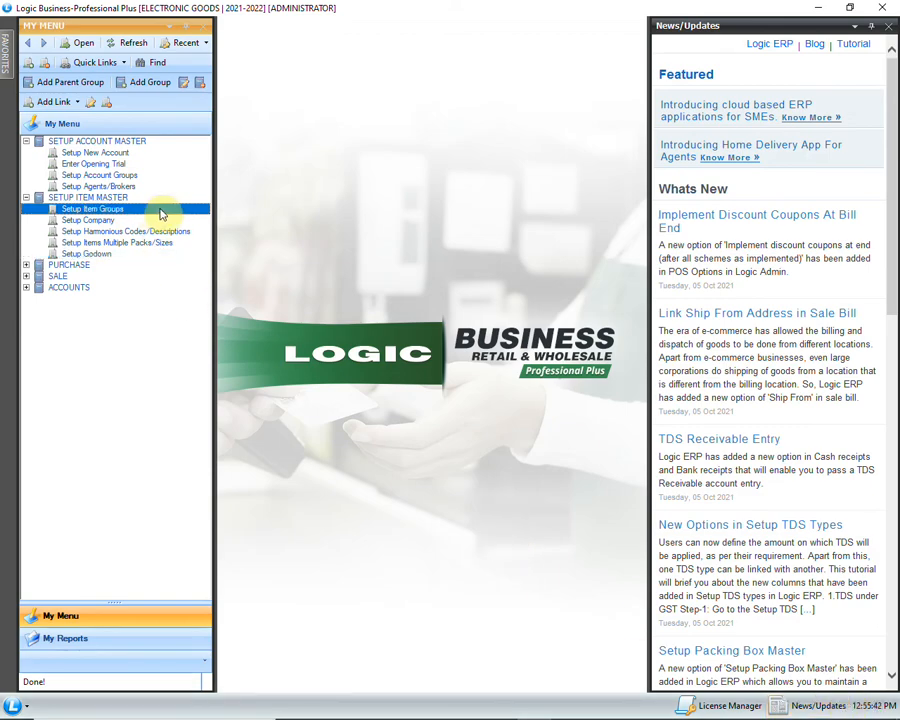
double_click(160, 212)
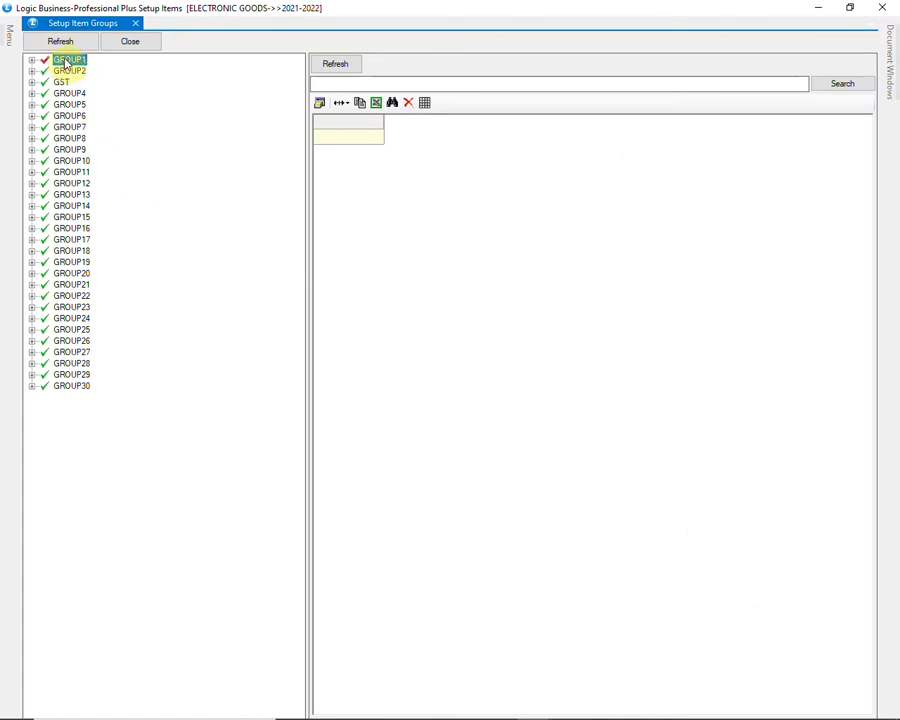
left_click(32, 61)
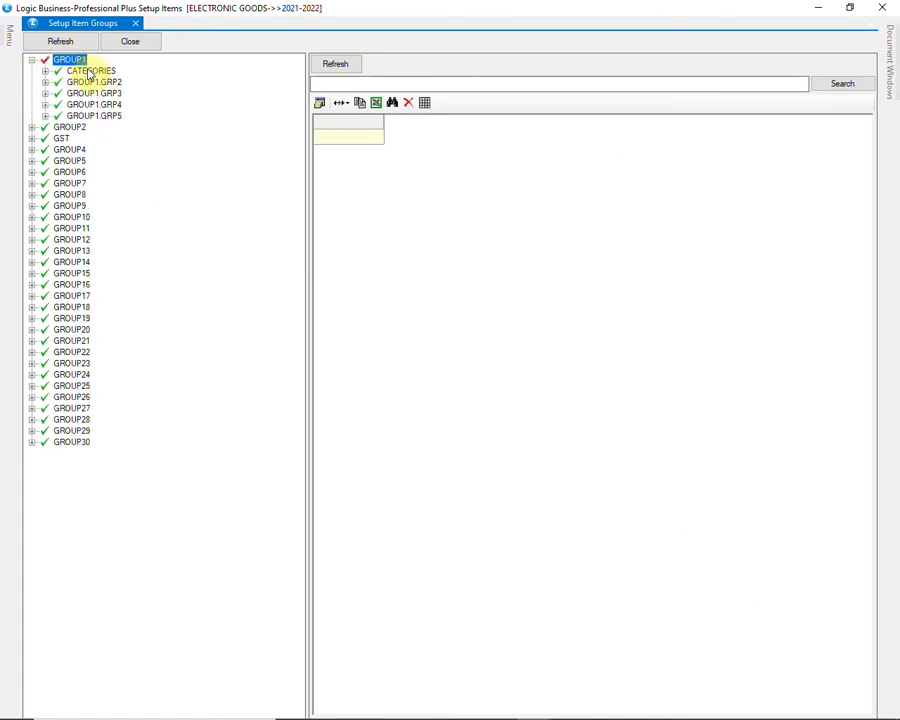
left_click(70, 72)
left_click(45, 71)
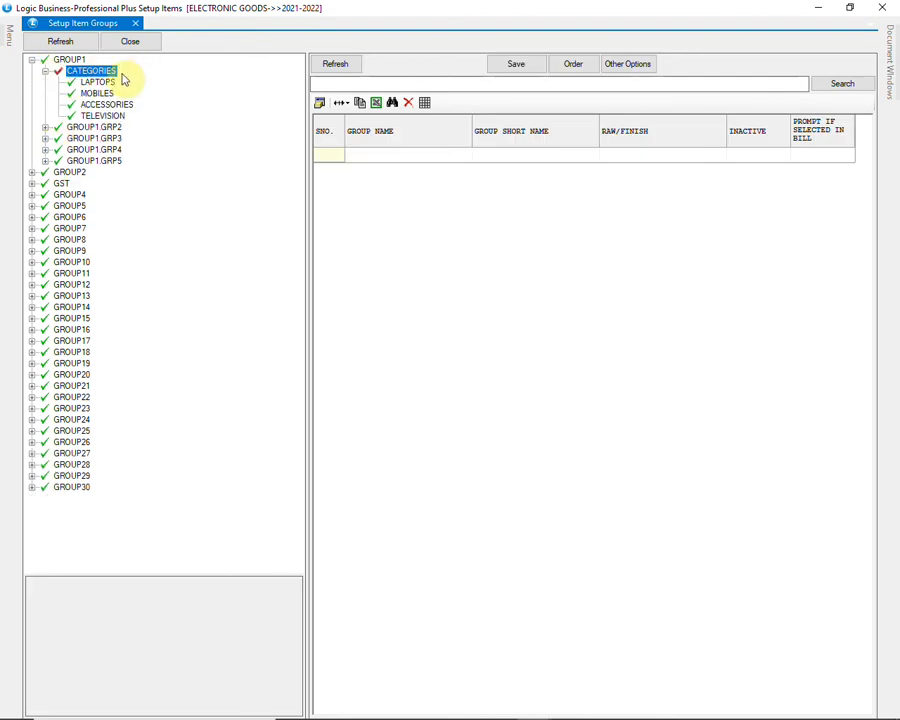
left_click(325, 67)
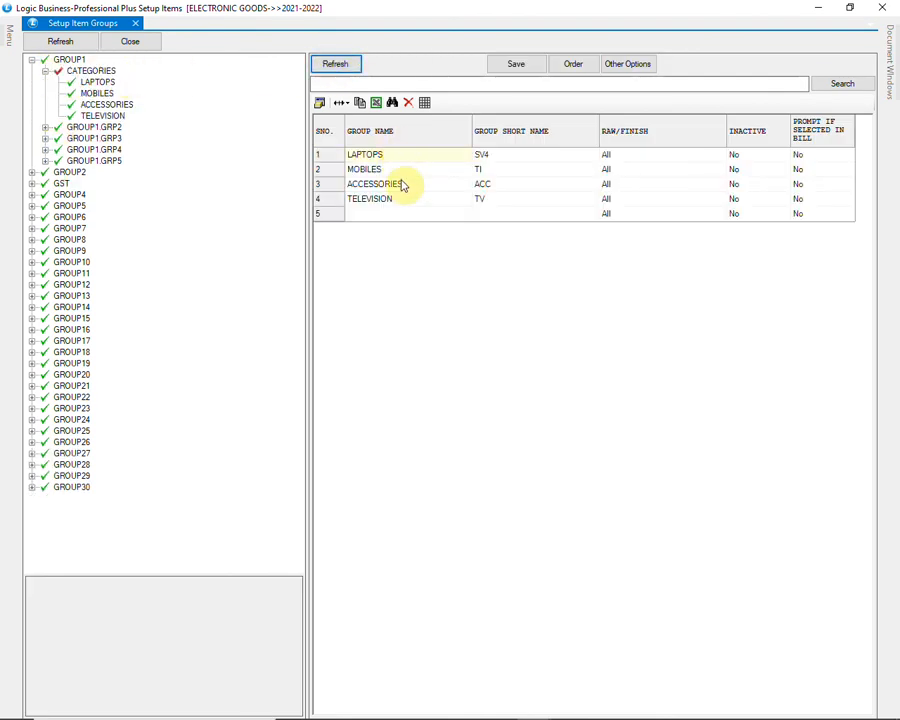
Add a group named WASHING MACHINE with short name WM in the empty row, leaving the other fields at their defaults
left_click(419, 220)
type("WASHING MA")
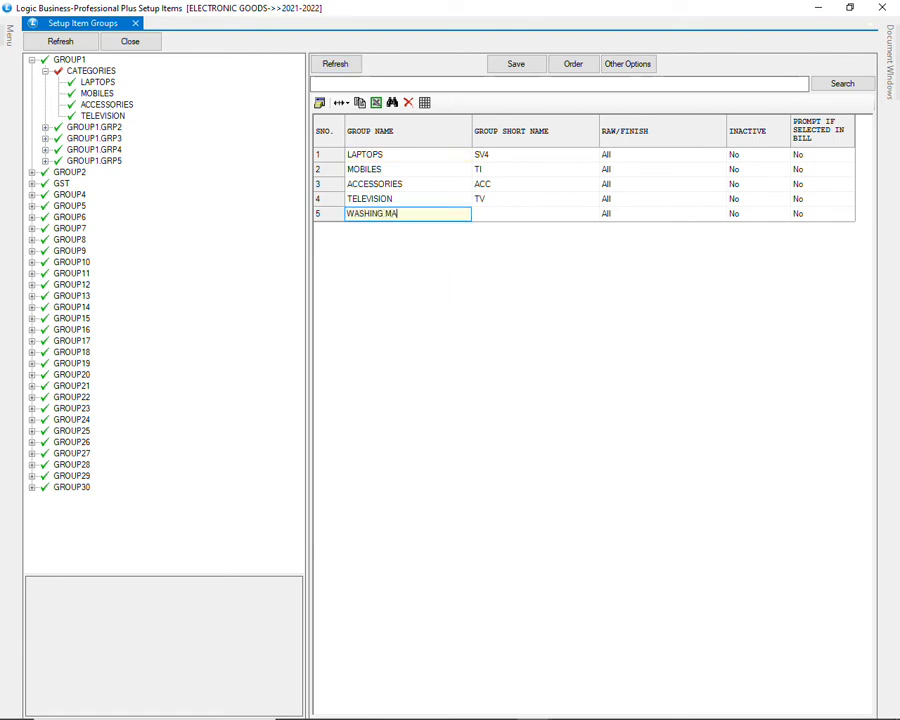
type("CHINE")
key("Tab")
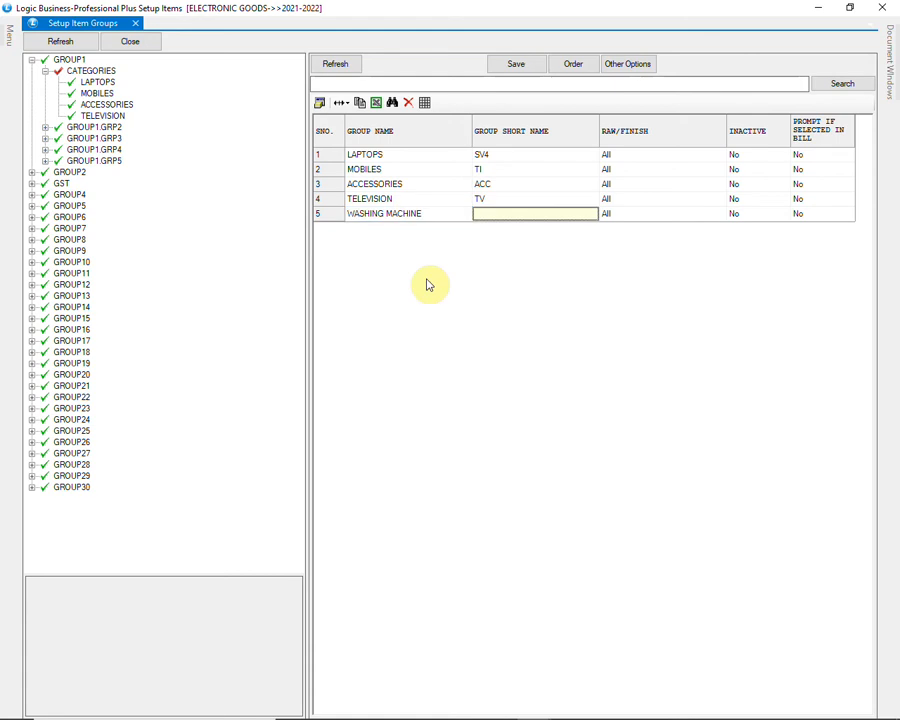
type("WM")
key("Tab")
key("Tab")
key("Tab")
key("Tab")
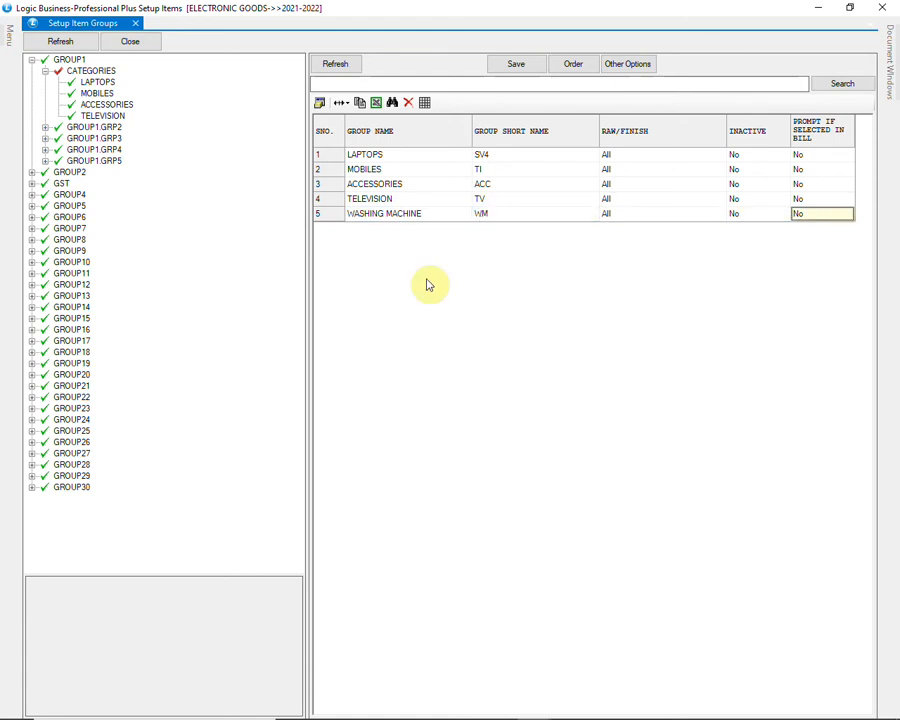
Save the CATEGORIES group list and confirm the save
left_click(518, 67)
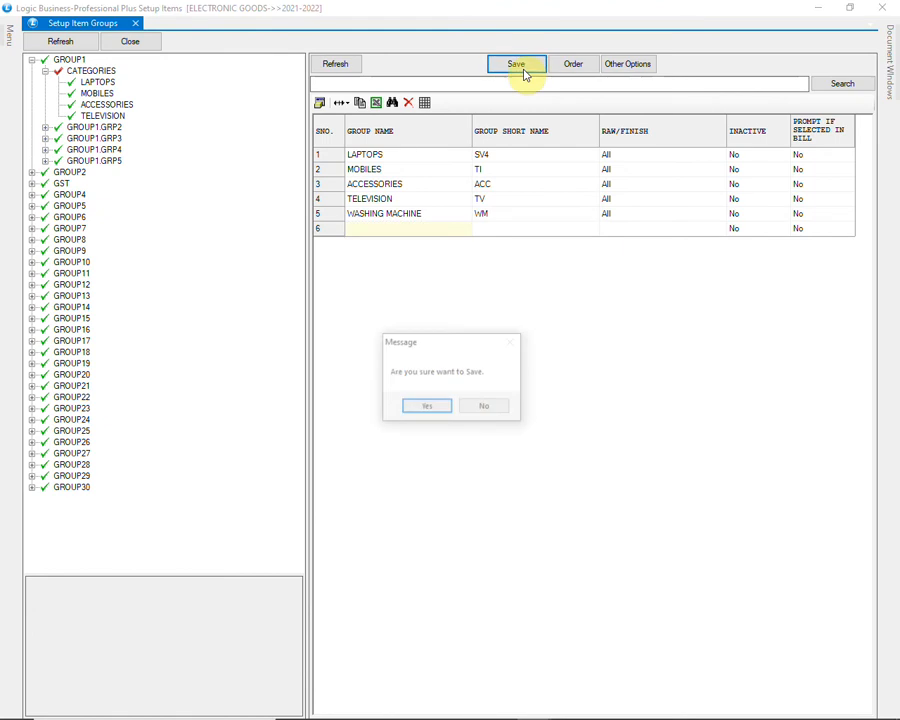
left_click(427, 407)
left_click(458, 414)
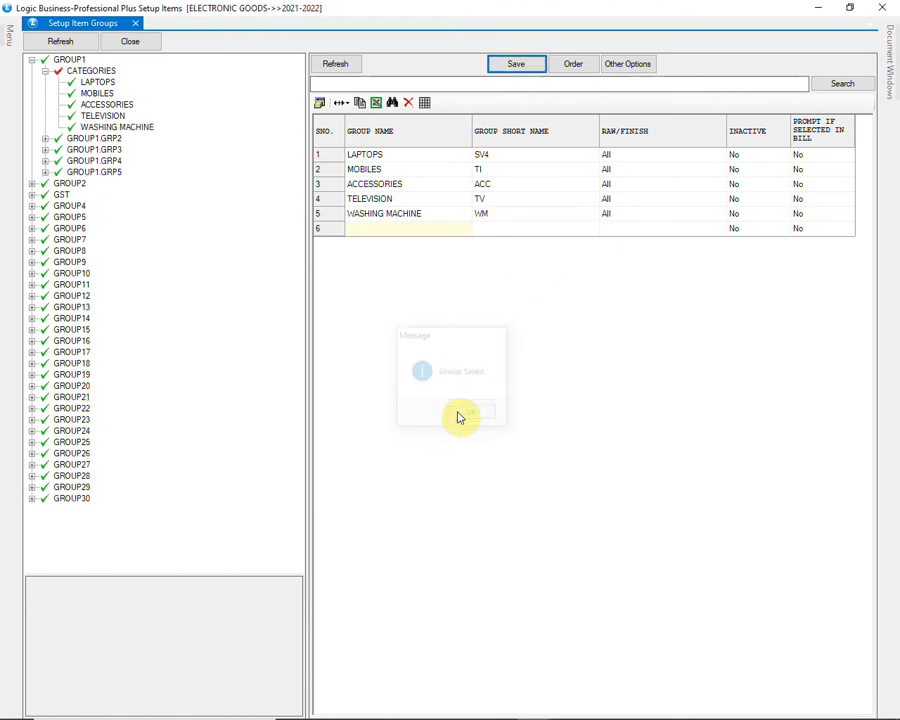
Examine the items allocated to the MOBILES and ACCESSORIES groups under CATEGORIES, collapsing each group when finished
left_click(108, 73)
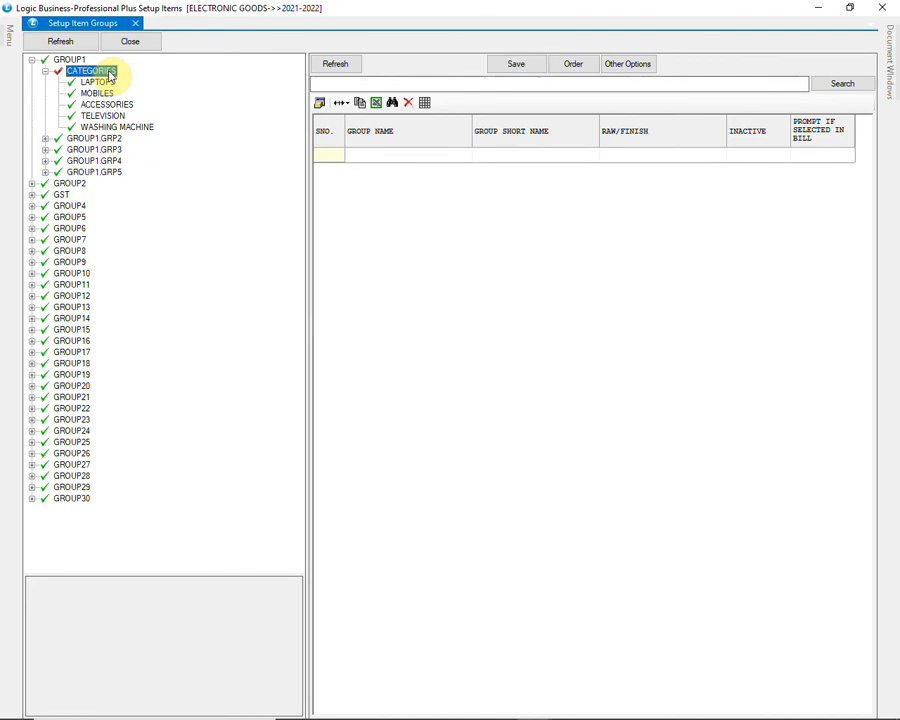
left_click(108, 93)
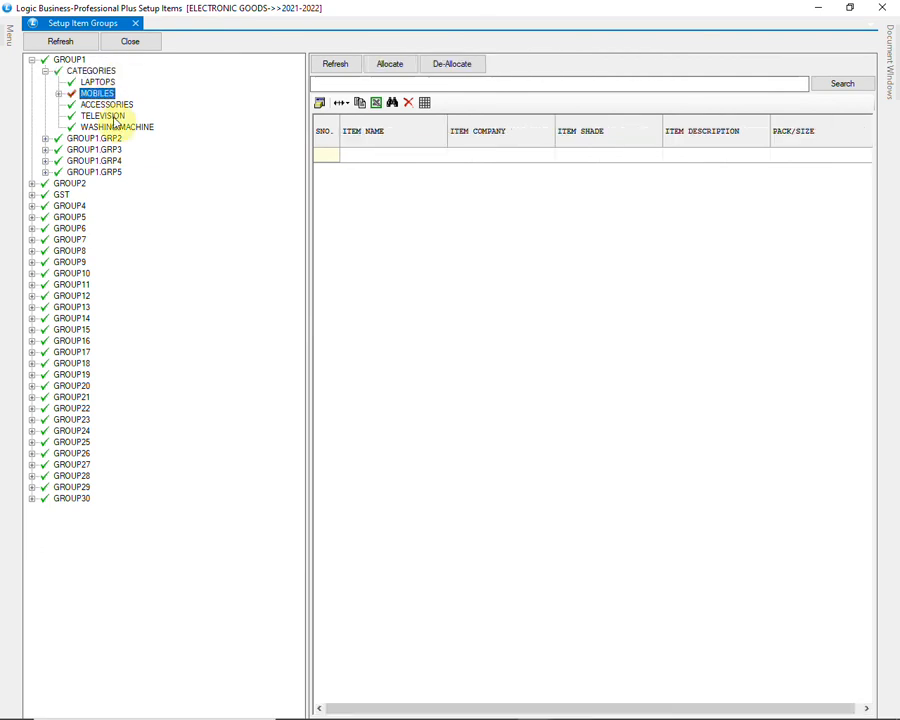
left_click(58, 93)
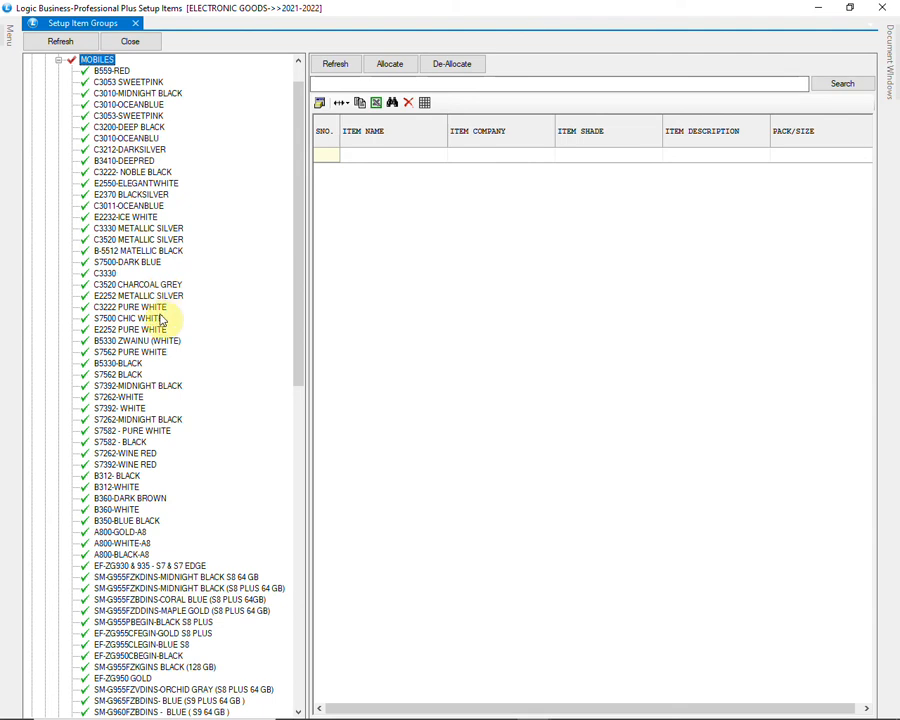
scroll(181, 408, "down", 7)
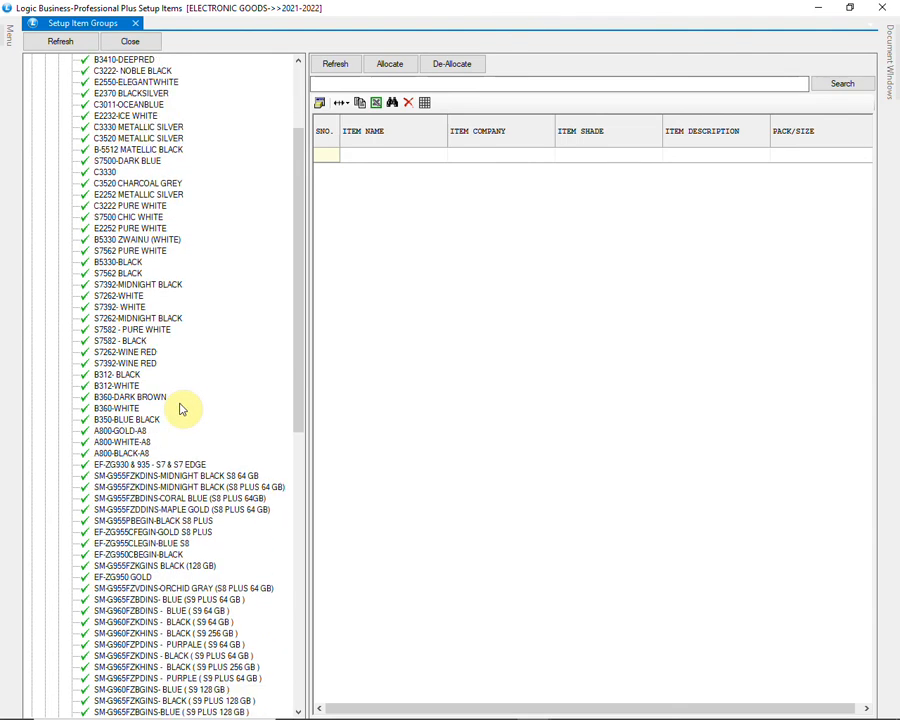
scroll(181, 408, "down", 5)
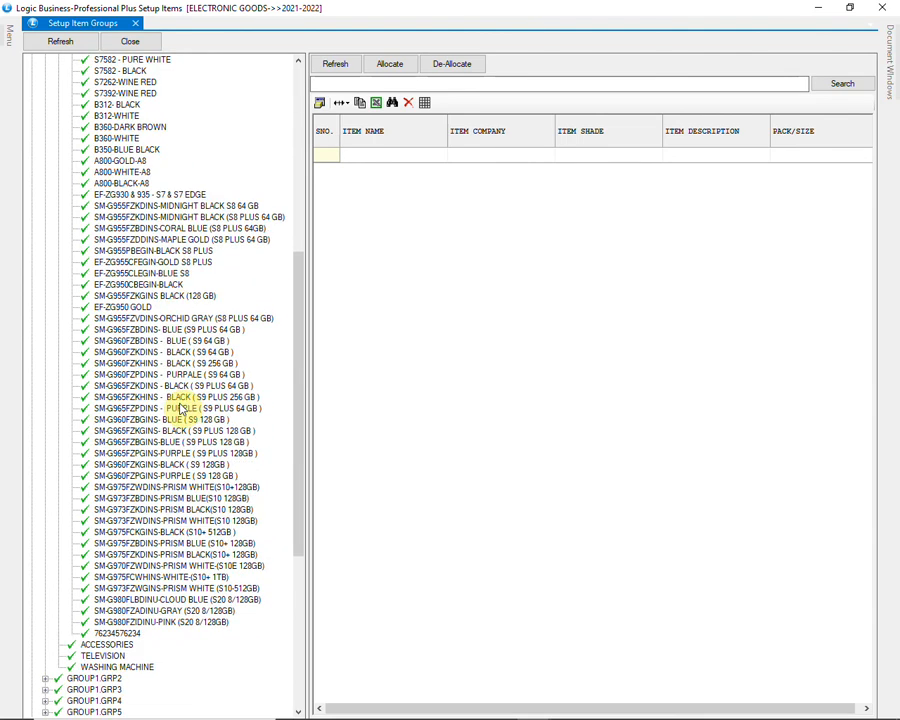
scroll(181, 408, "up", 13)
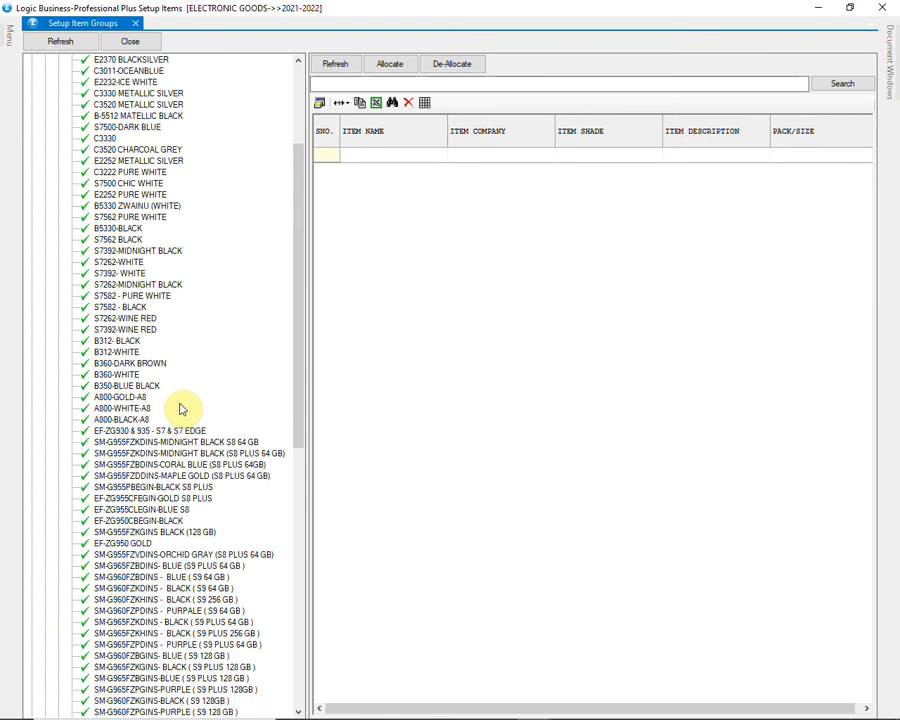
left_click(57, 96)
left_click(59, 104)
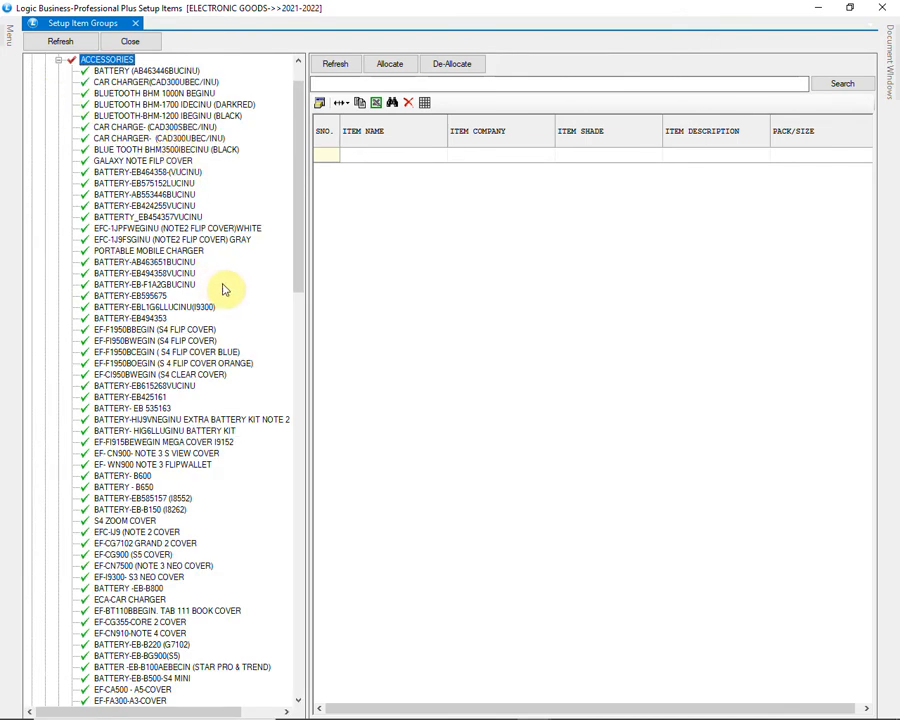
scroll(224, 289, "down", 5)
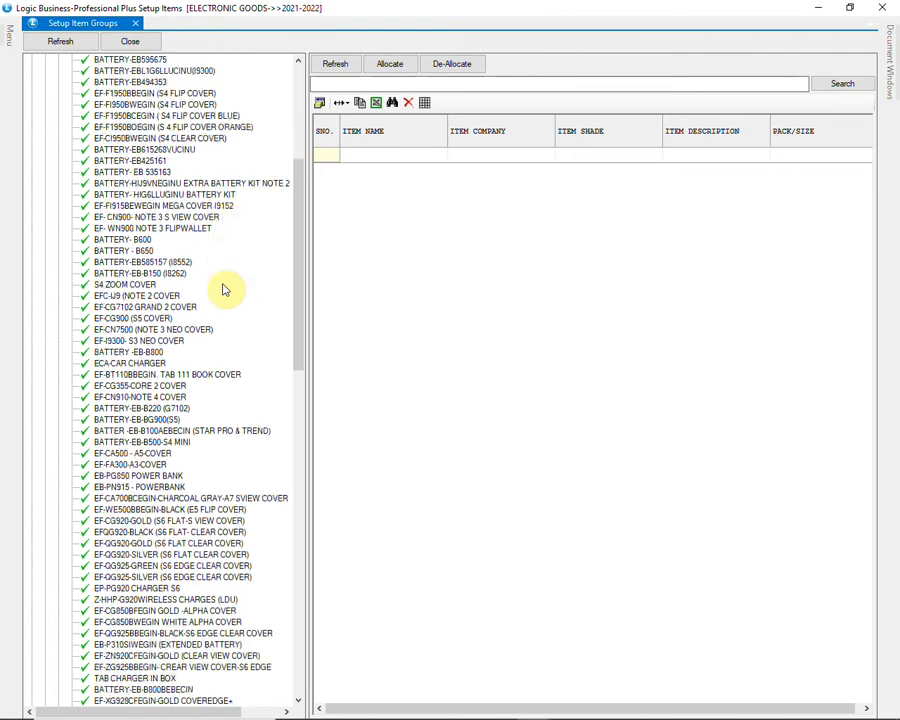
scroll(224, 289, "up", 9)
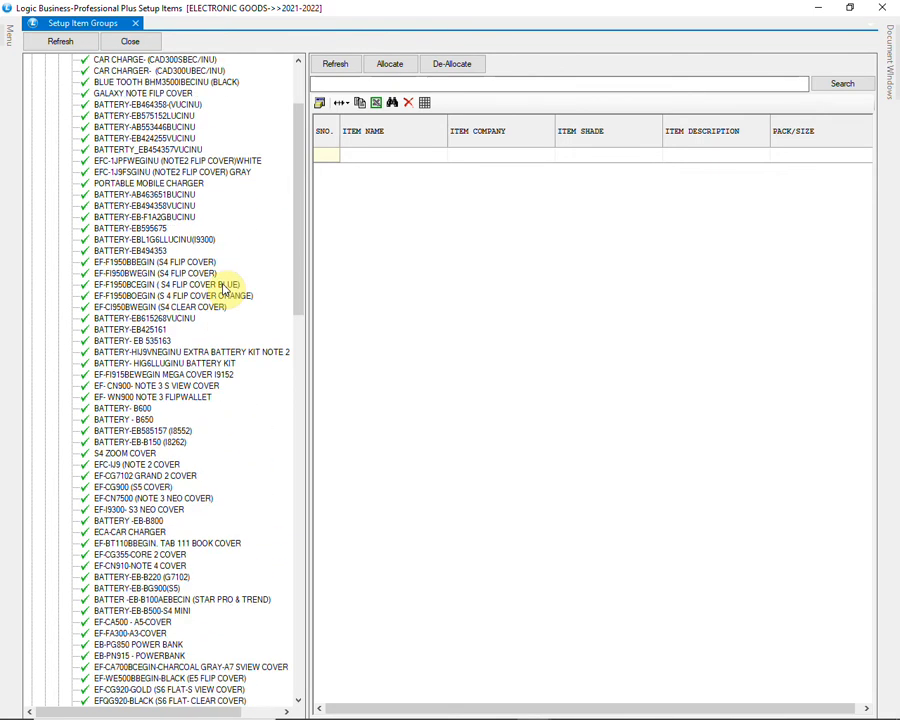
left_click(58, 106)
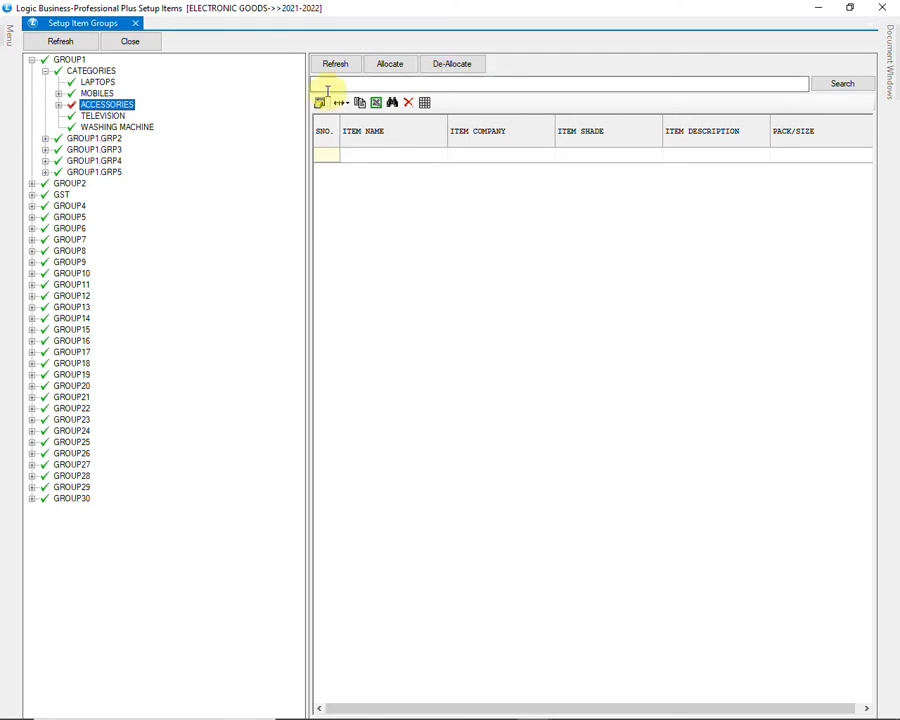
Allocate the item Z-HHP SELFIE STICK to the ACCESSORIES group, finding it with the item name filter %SELF
right_click(127, 111)
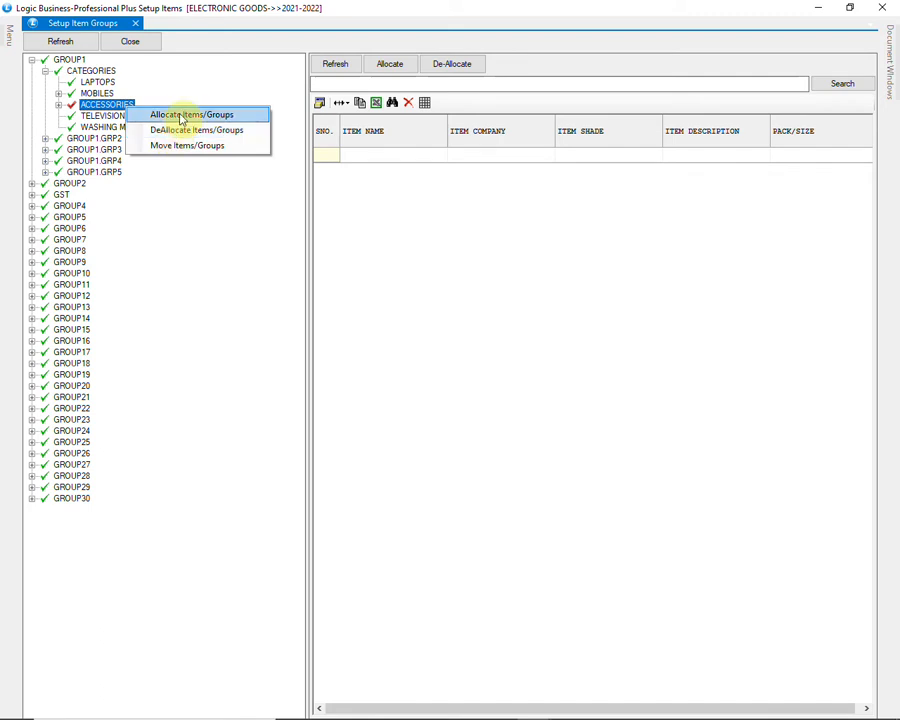
right_click(130, 106)
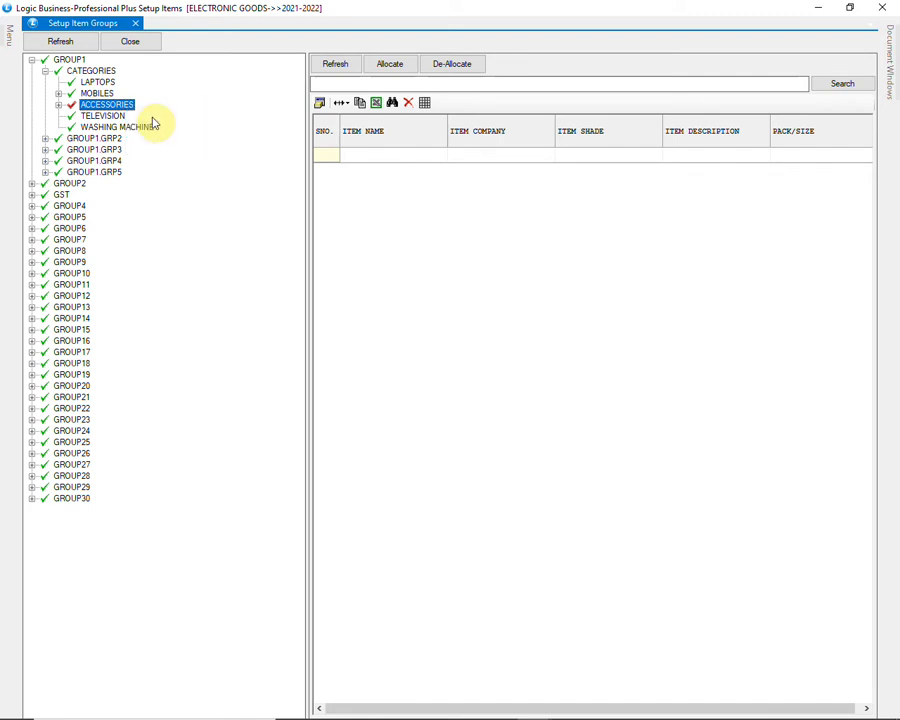
left_click(156, 116)
type("%SELF")
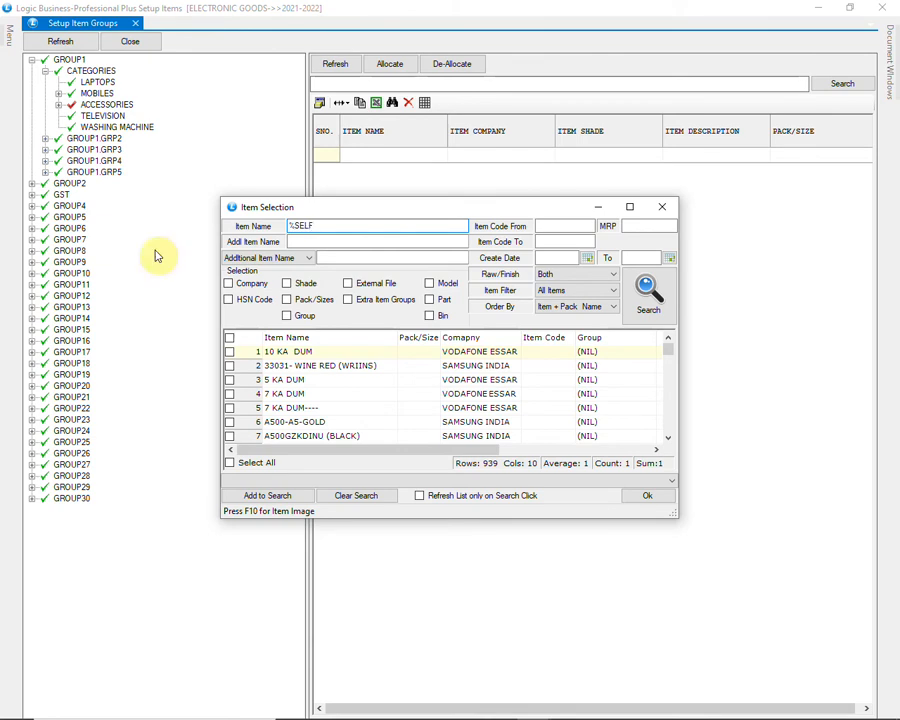
left_click(648, 295)
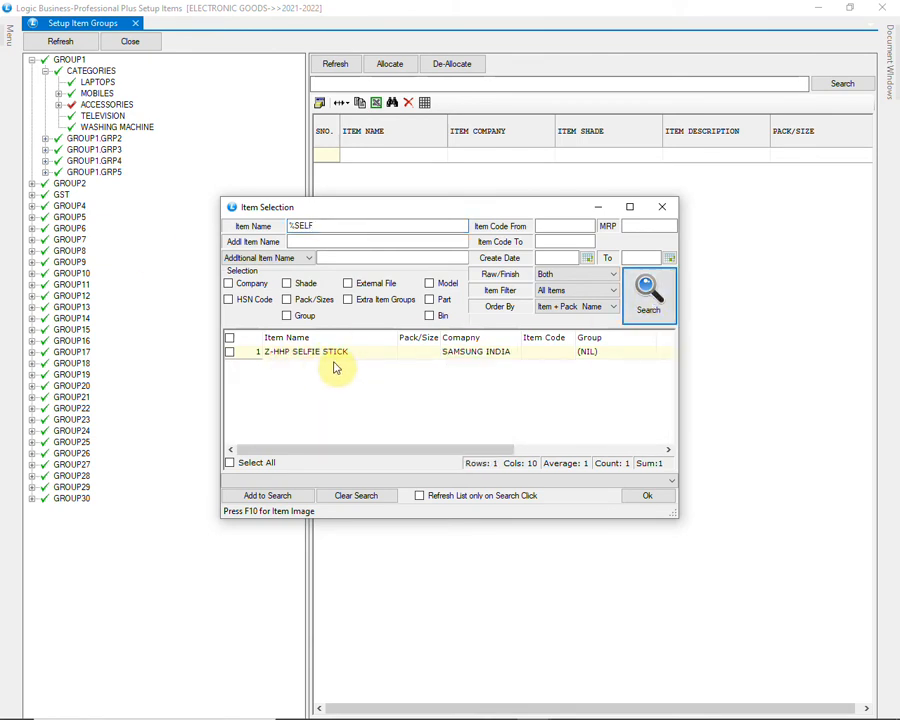
left_click(229, 354)
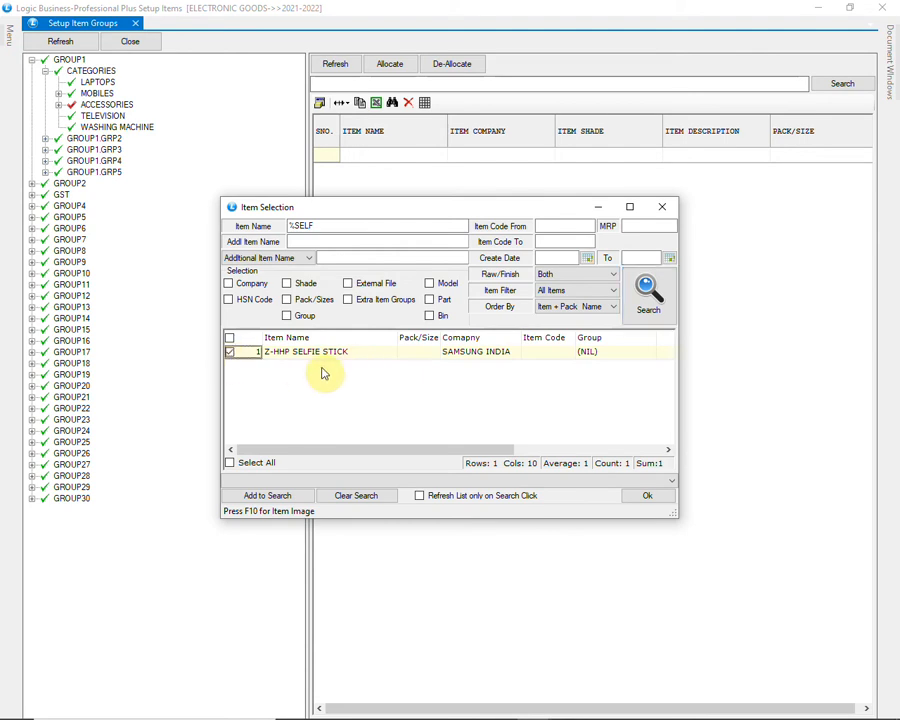
left_click(637, 497)
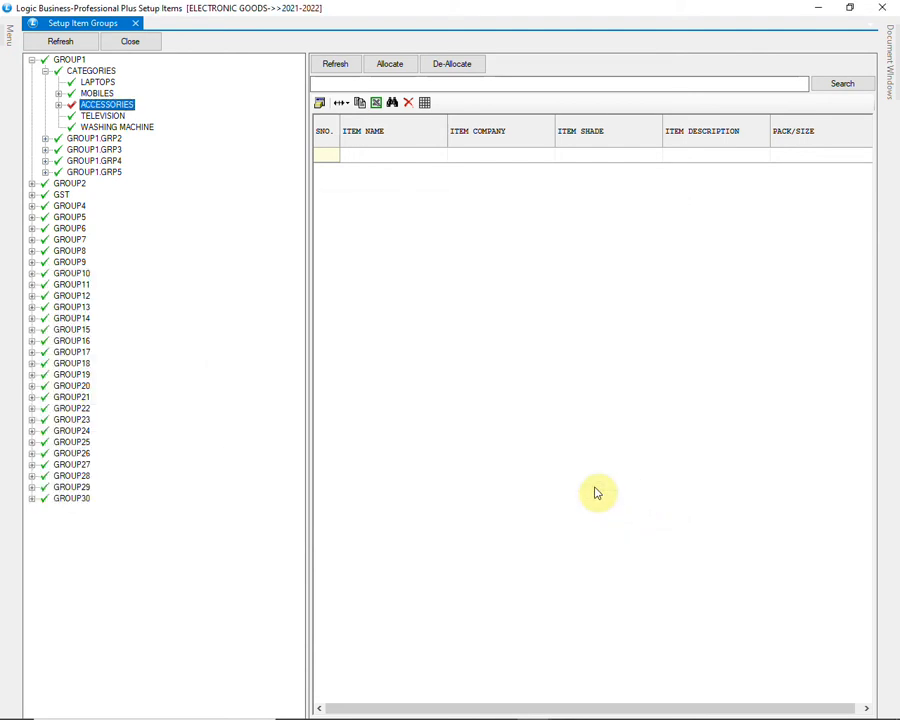
Examine the items allocated to the ACCESSORIES group under CATEGORIES, through to the end of the list
left_click(59, 106)
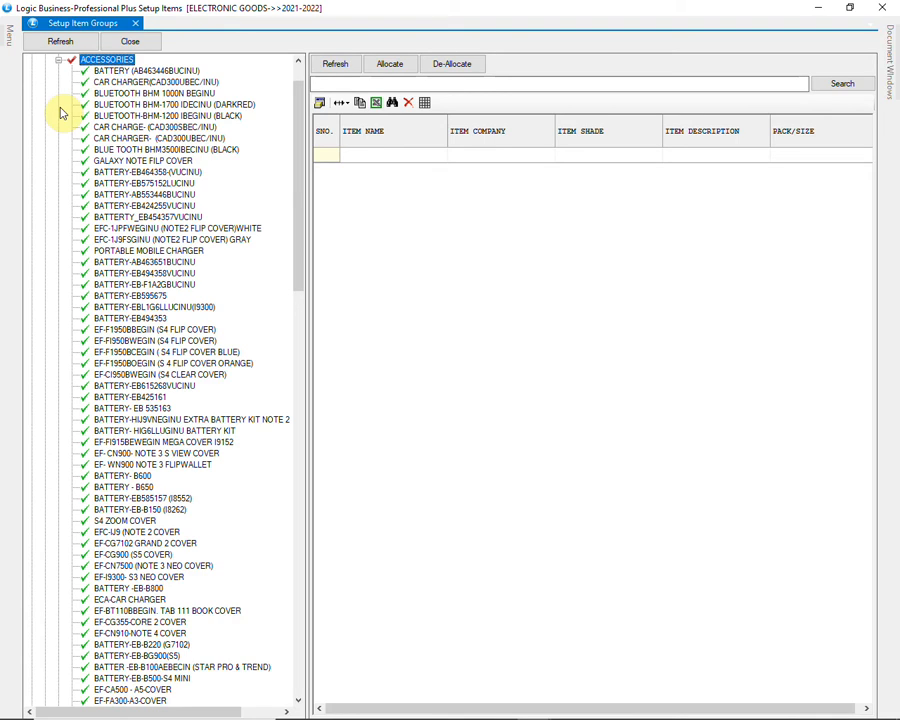
scroll(146, 115, "down", 6)
scroll(146, 127, "down", 16)
scroll(146, 127, "down", 5)
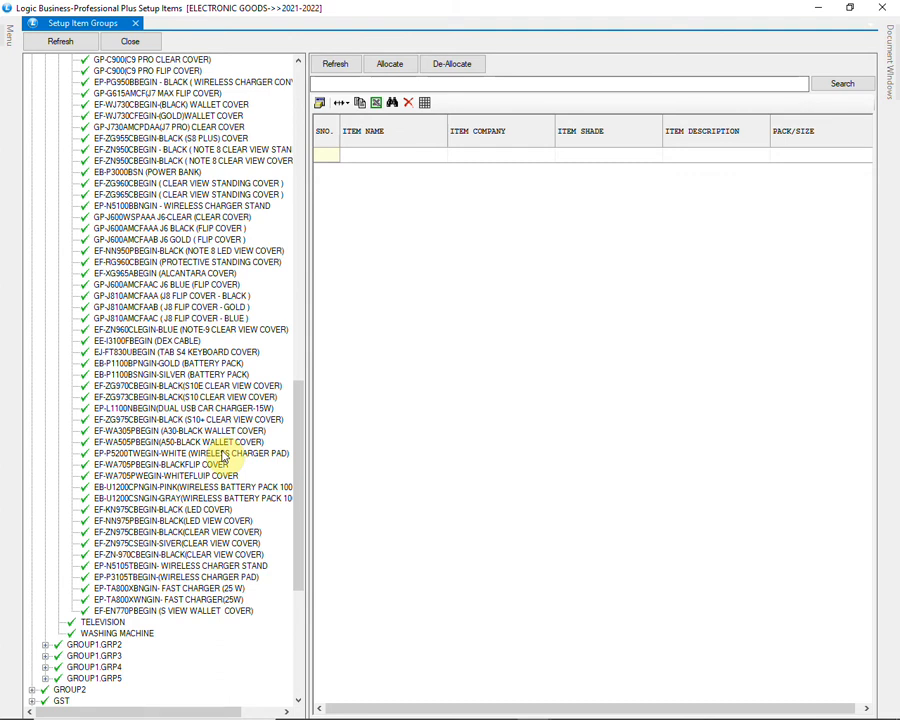
scroll(222, 457, "up", 1)
scroll(225, 460, "down", 9)
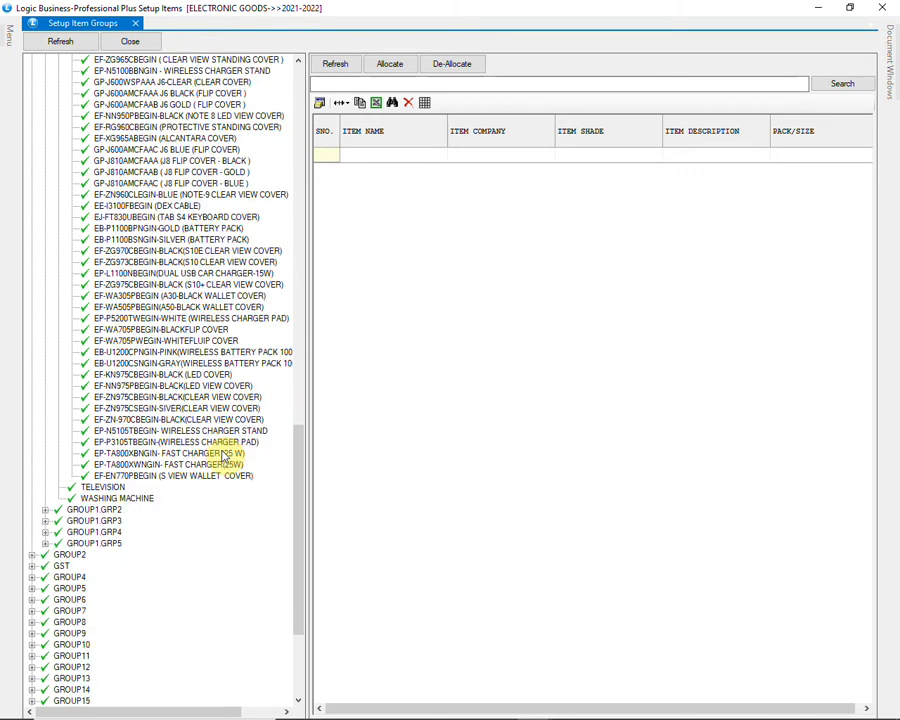
scroll(220, 470, "down", 2)
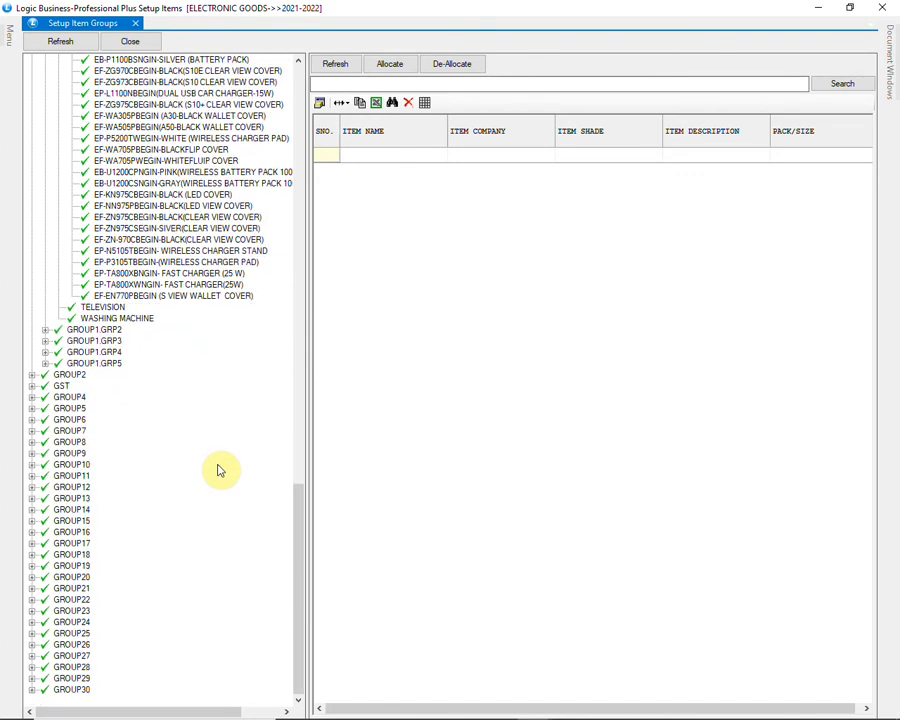
Examine the tax rate groups in GROUP3.GRP1 under GST and close the item groups setup
left_click(58, 386)
left_click(32, 386)
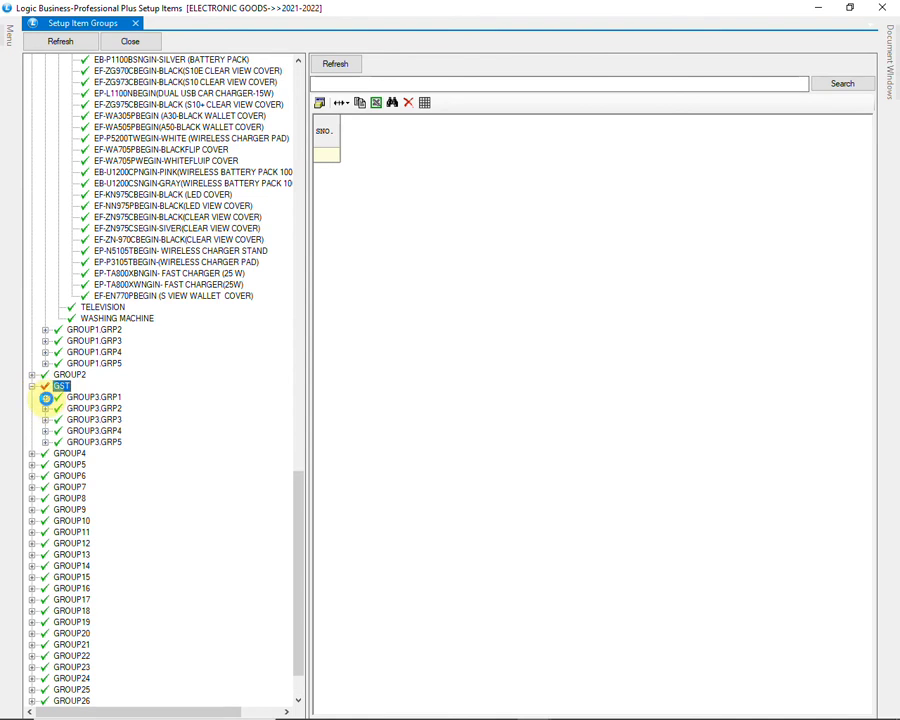
left_click(45, 397)
scroll(217, 403, "down", 3)
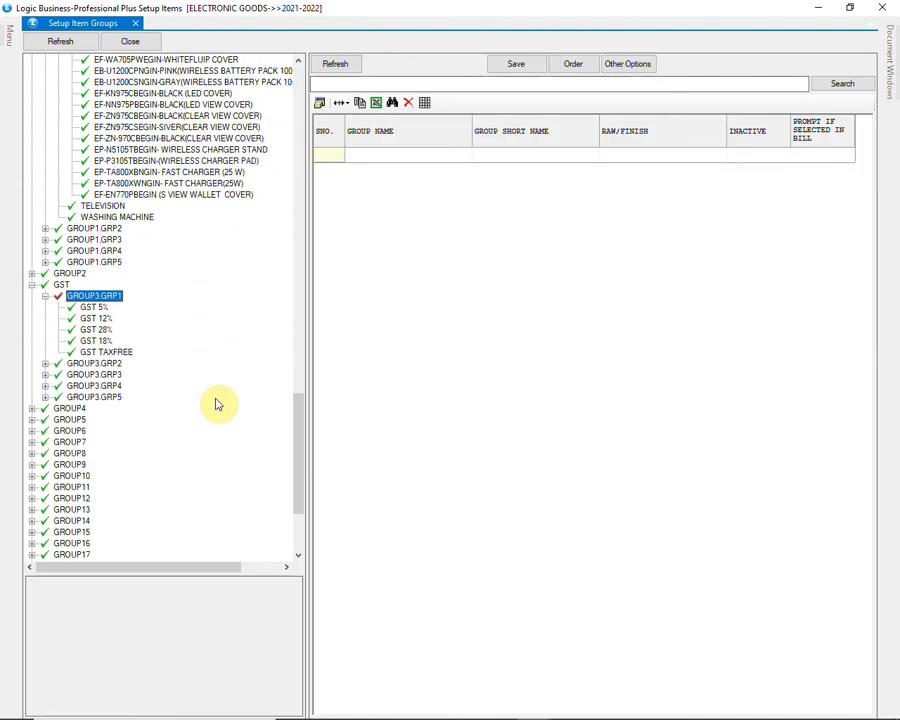
scroll(217, 403, "down", 4)
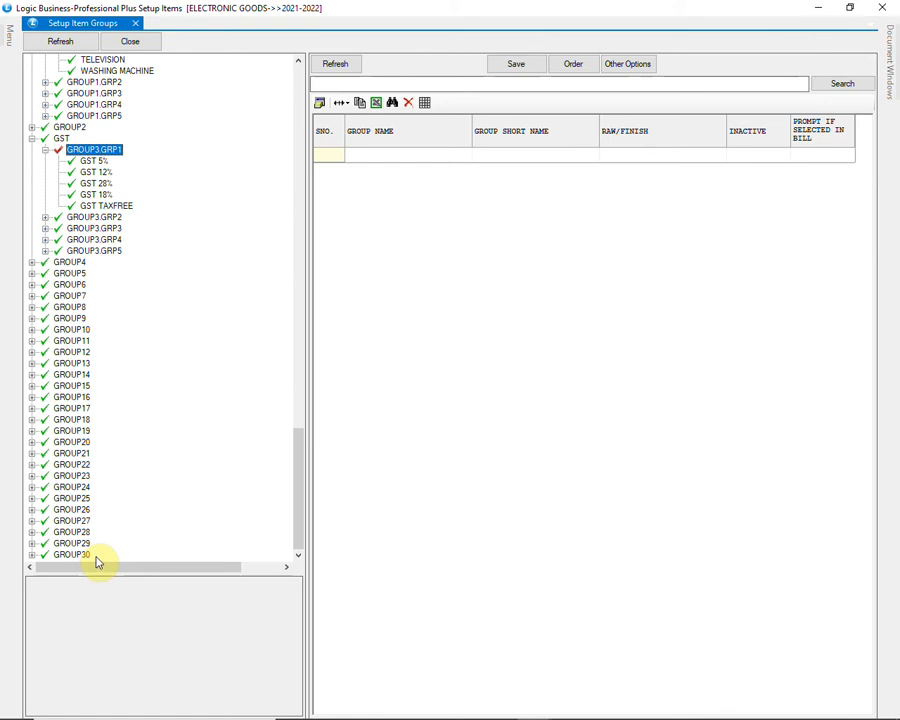
left_click(878, 7)
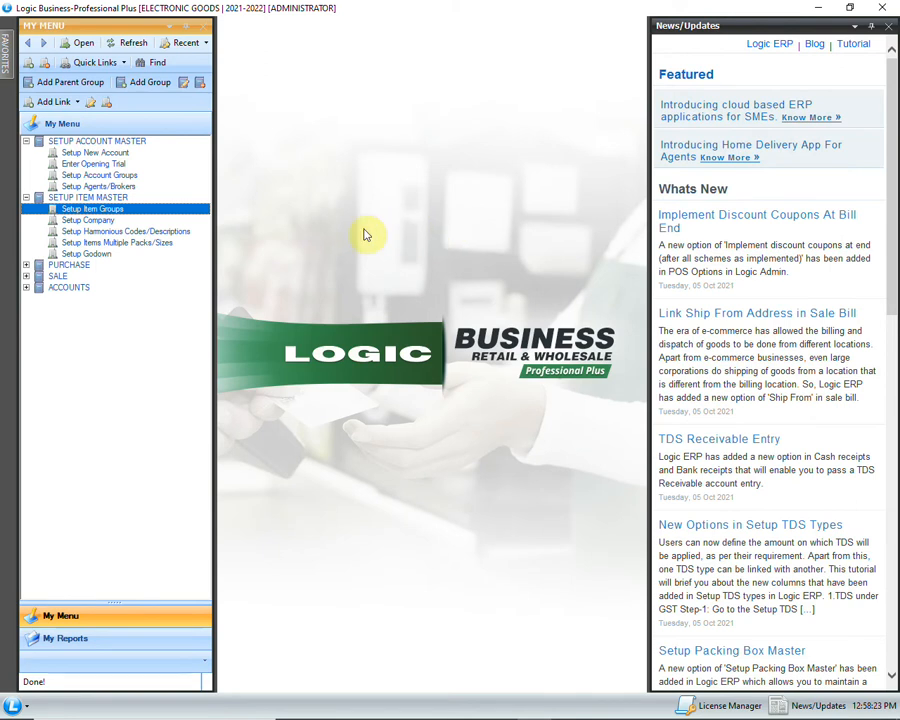
In the multiple packs/sizes item setup, enter a new item IPHONE XS MAX -SILVER 512GB with company APPLE and type Finished
left_click(179, 246)
double_click(179, 246)
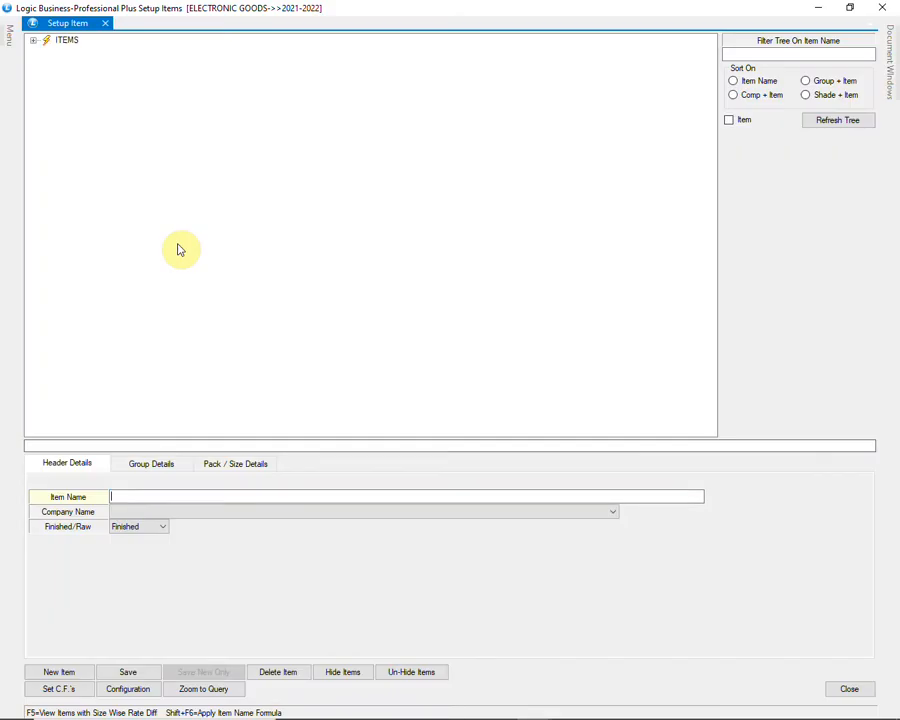
type("IPHONE ")
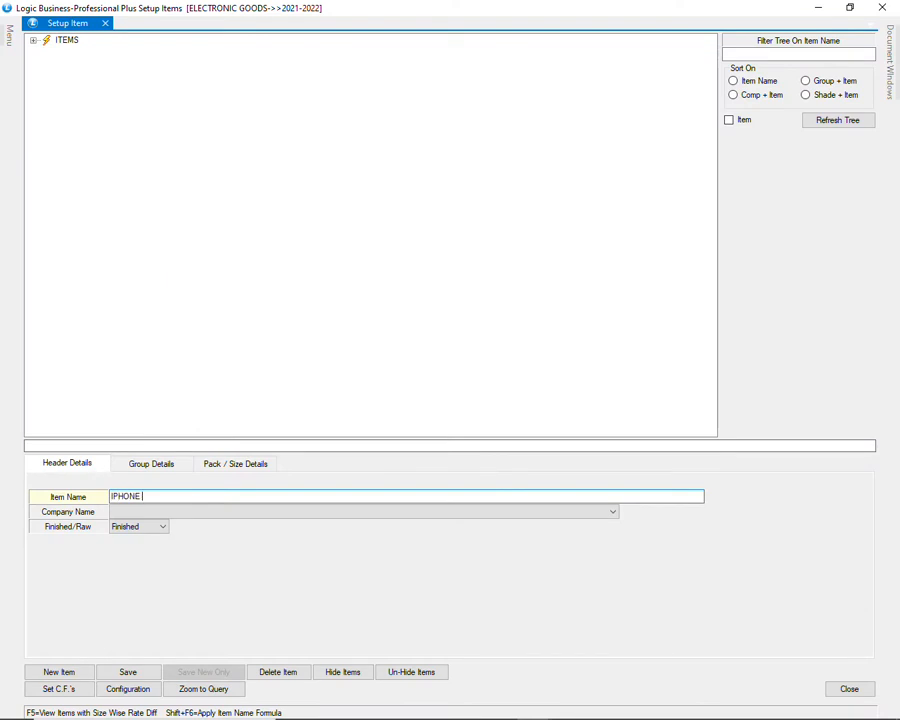
type("XS MAX -SILVER 512GB")
key("Return")
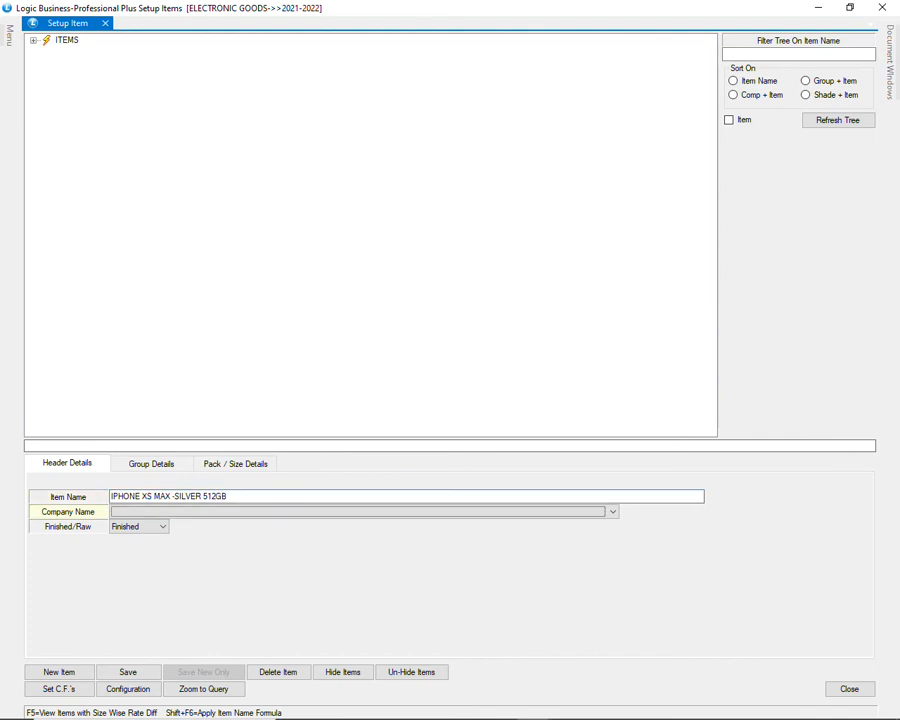
key("Down")
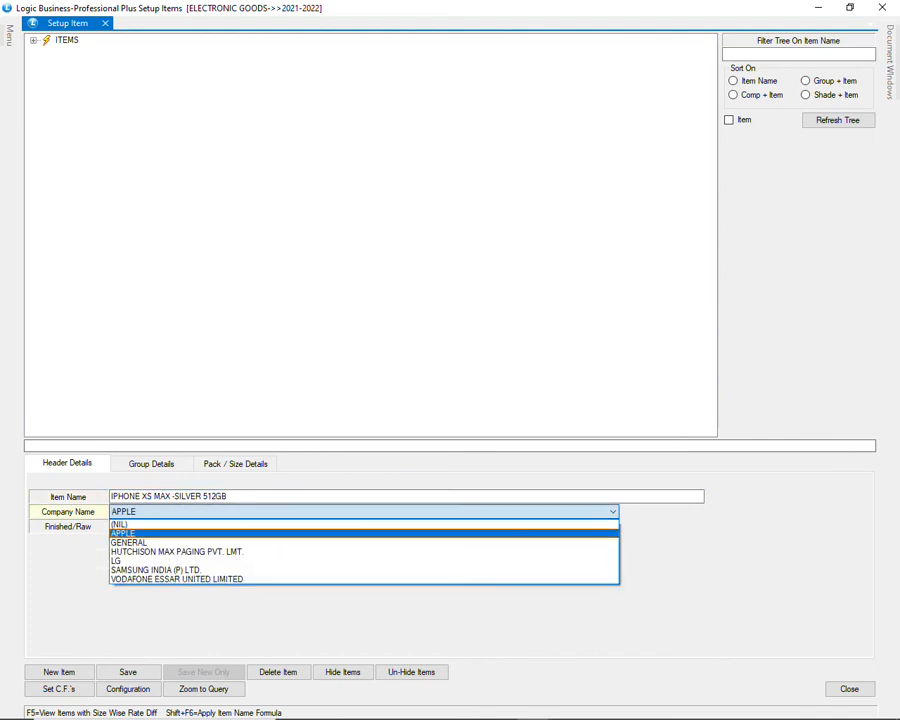
key("Return")
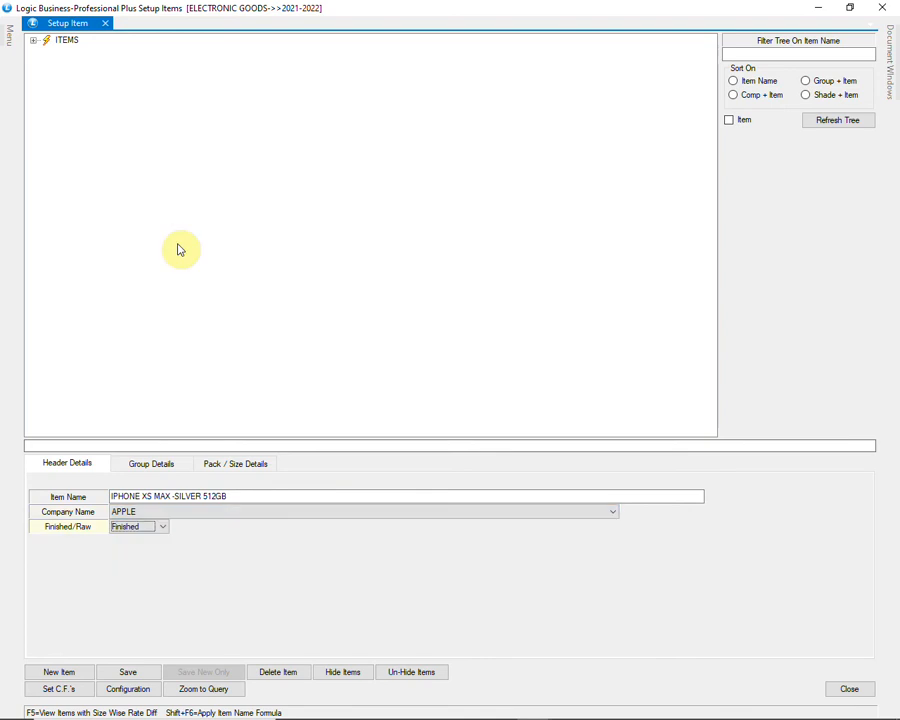
key("Return")
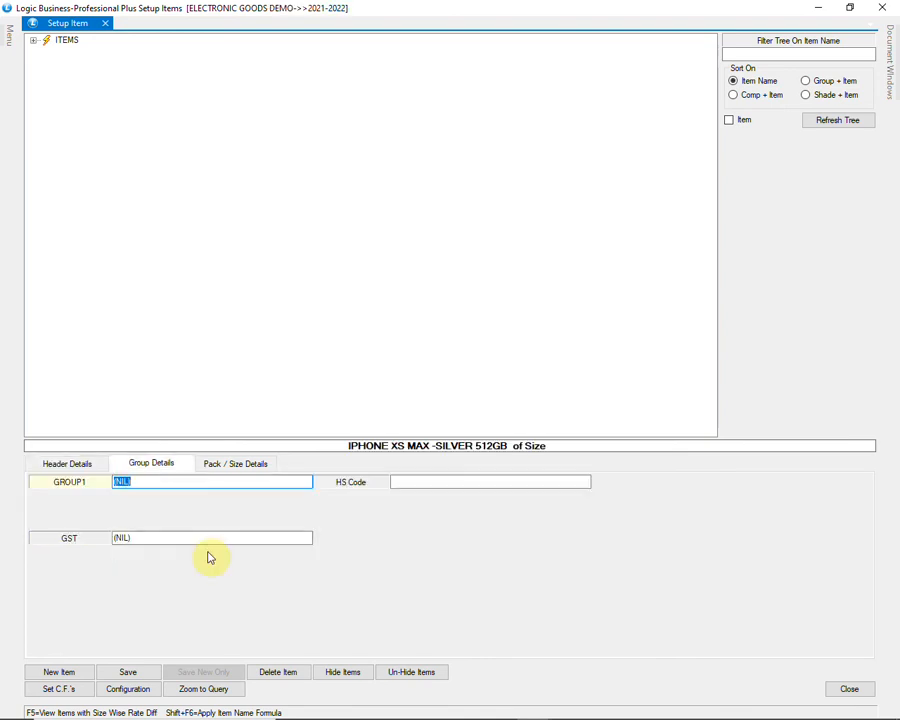
Assign the item to the MOBILES group and set its GST group to 18%
type("MO")
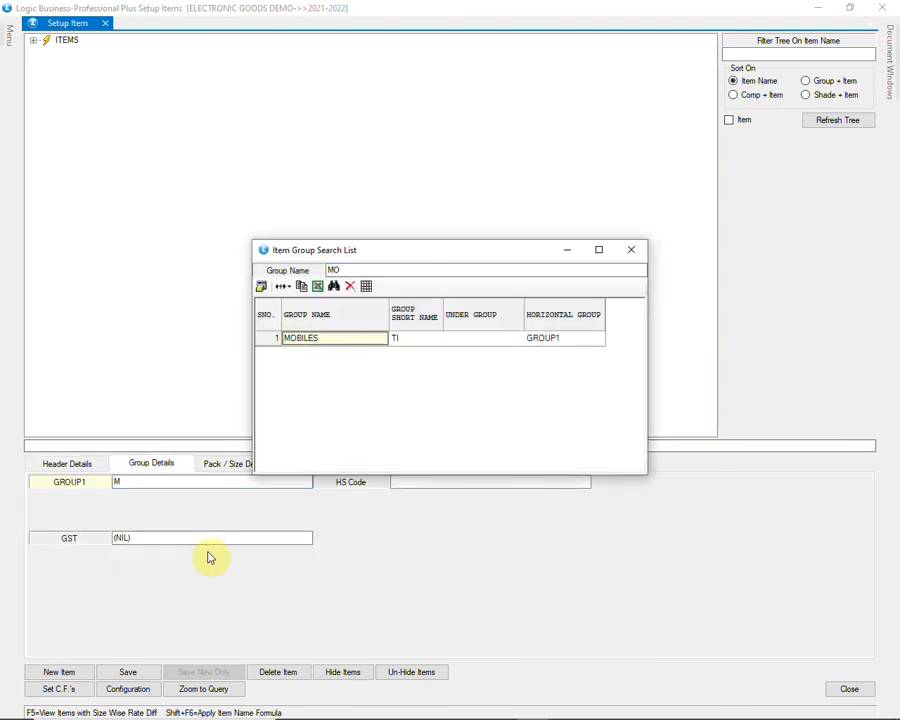
key("Return")
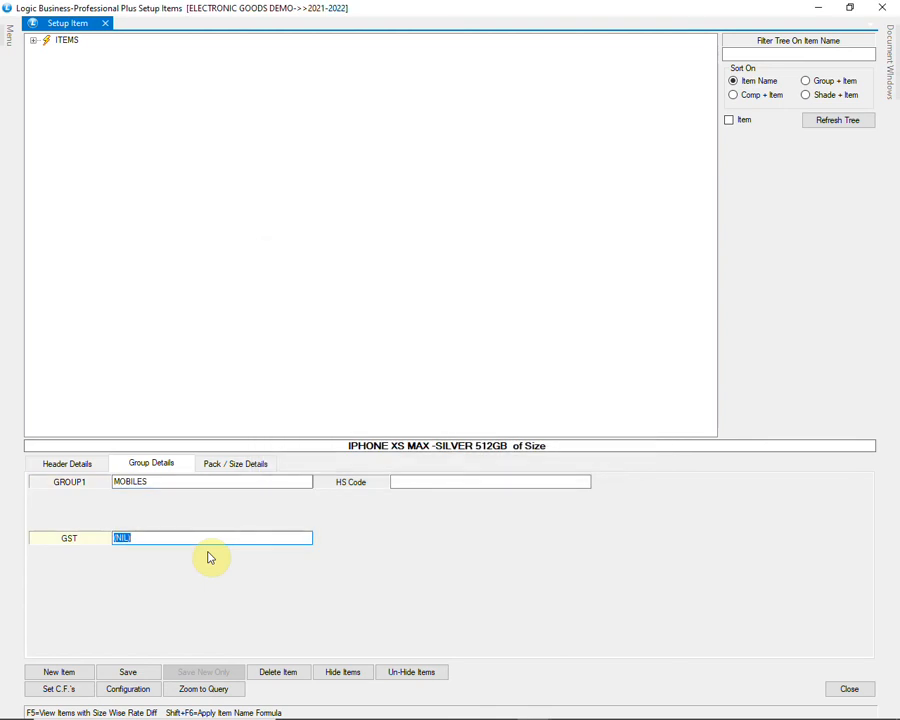
type("1")
key("Down")
key("Return")
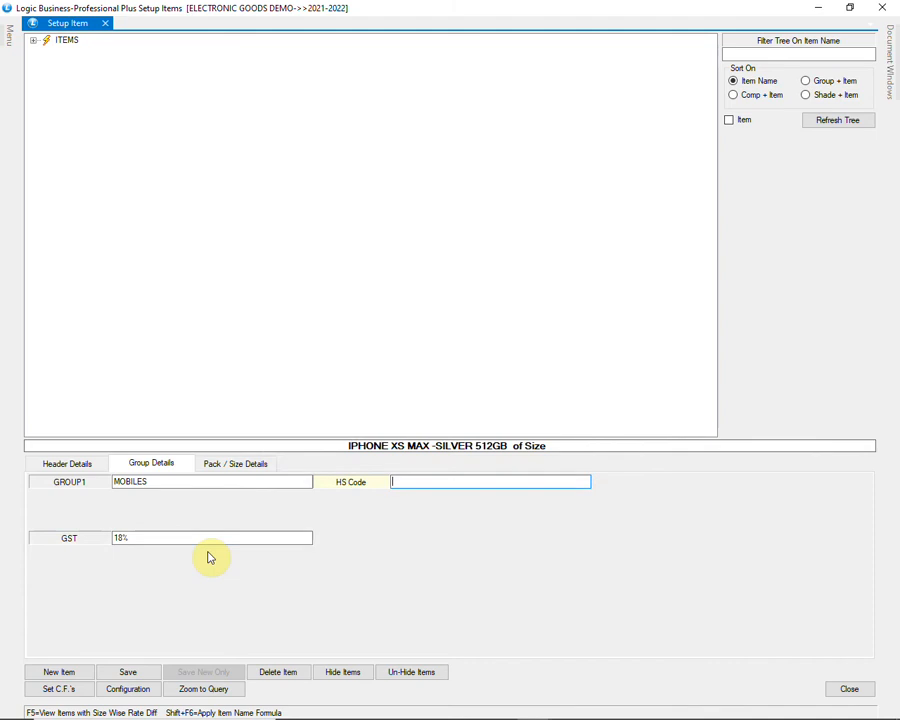
Set the item's HS code to 85171290 for MOBILE PHONE, looking up codes that begin with 8
type("8")
key("Down")
key("Down")
key("Down")
key("Down")
key("Down")
key("Down")
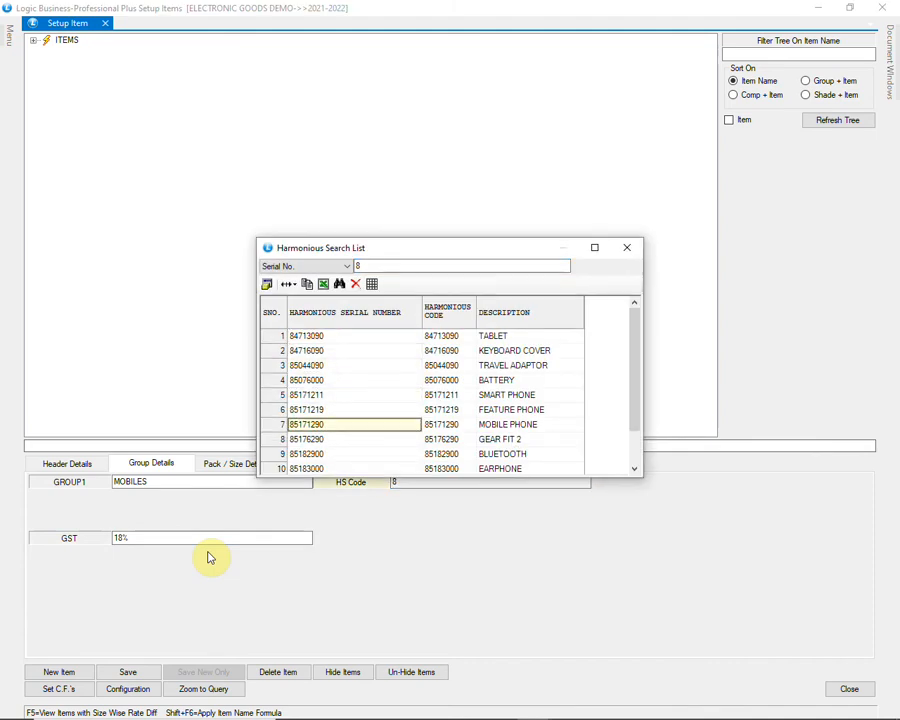
key("Return")
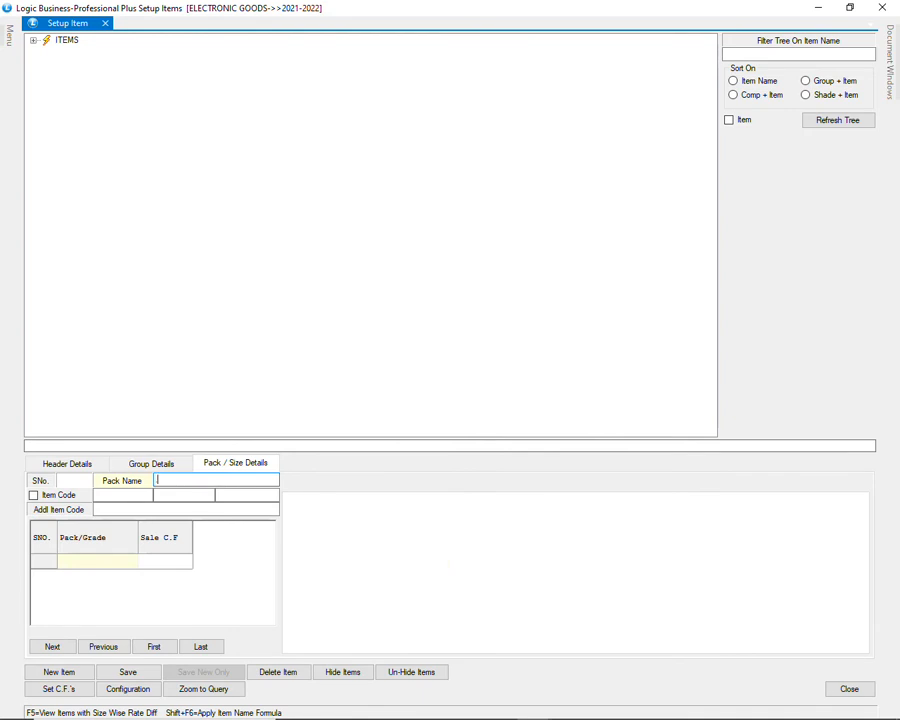
Add a pack named "." to the item, leaving the item code fields empty
type(".")
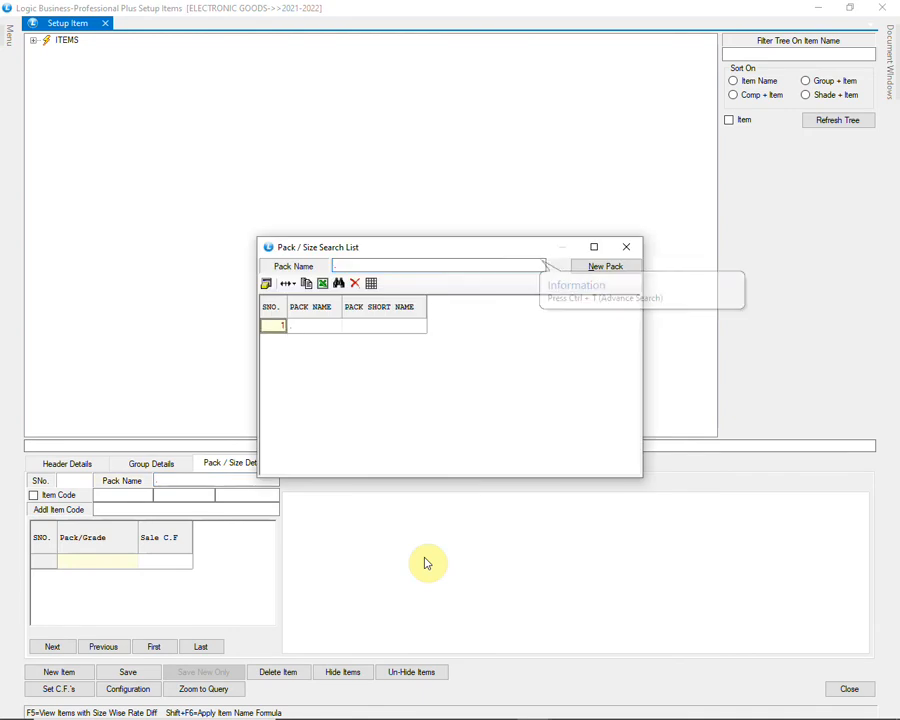
key("Escape")
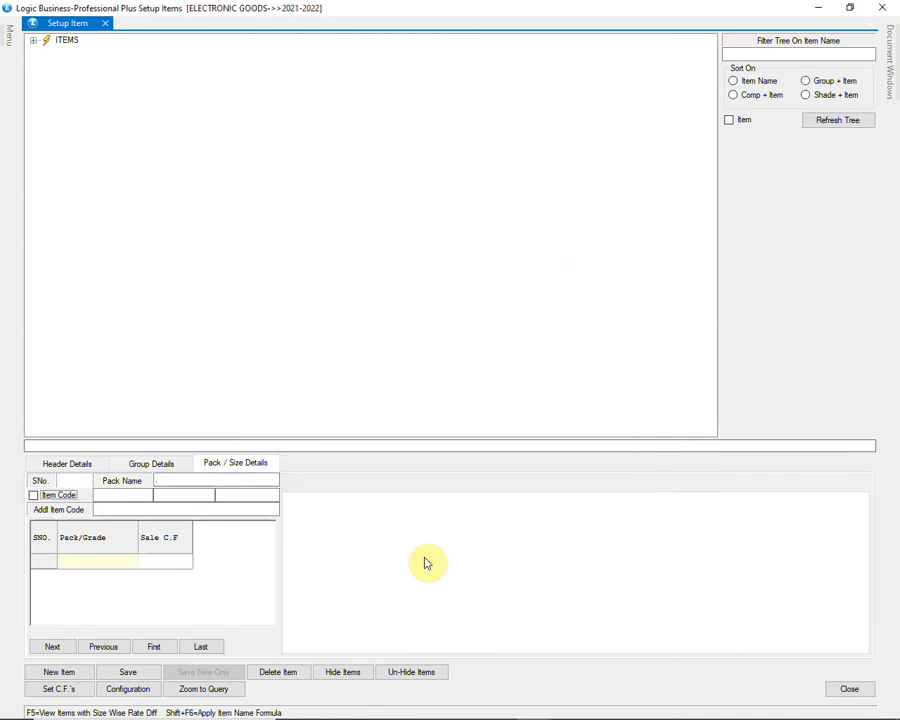
key("Tab")
key("Tab")
key("Return")
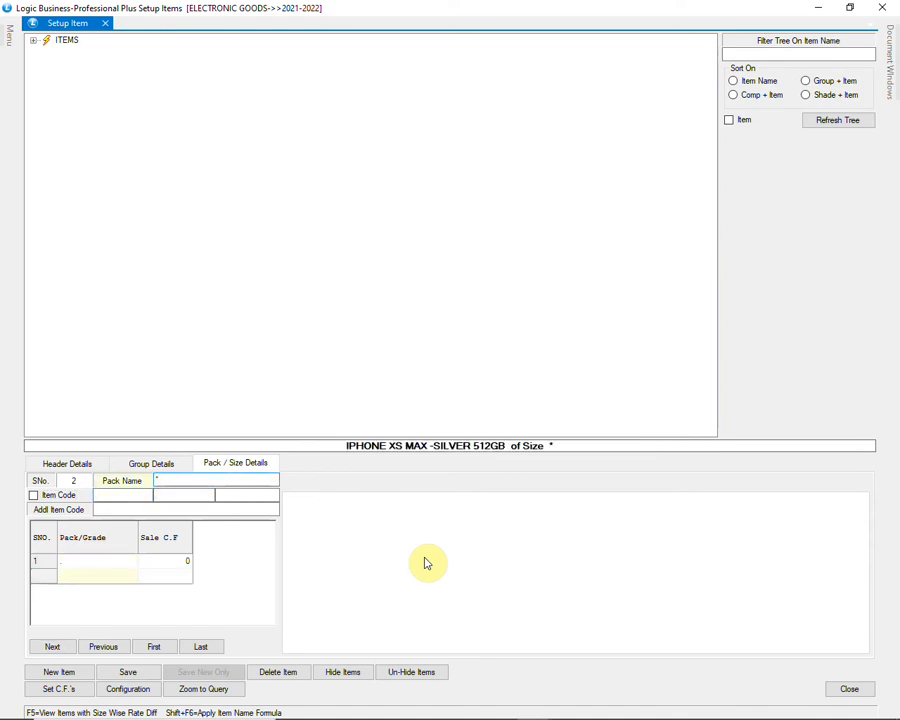
Save the new item, confirm the save and close the item setup
left_click(148, 672)
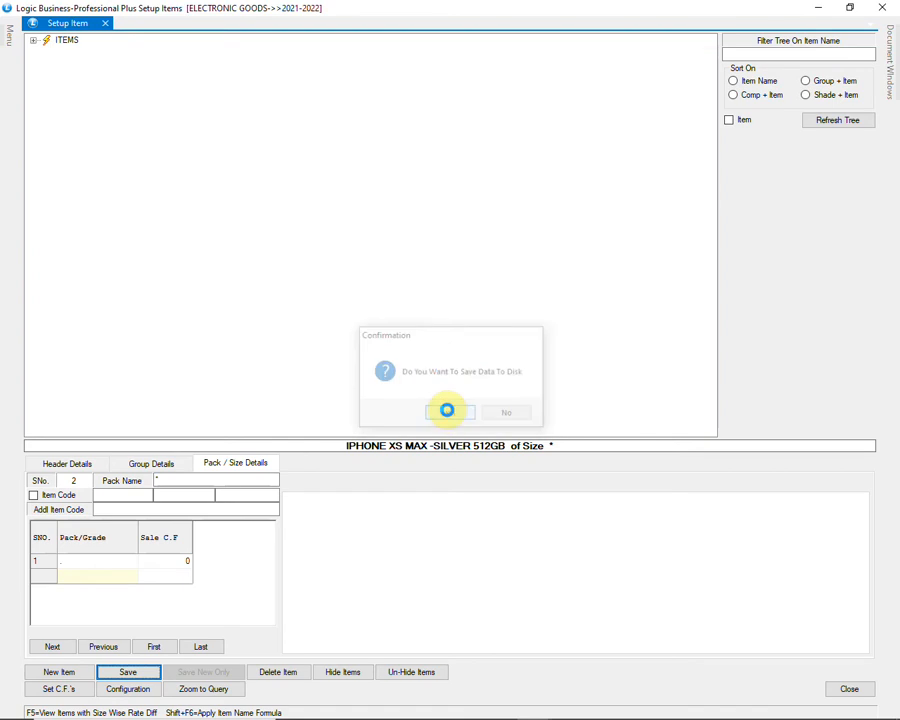
left_click(447, 412)
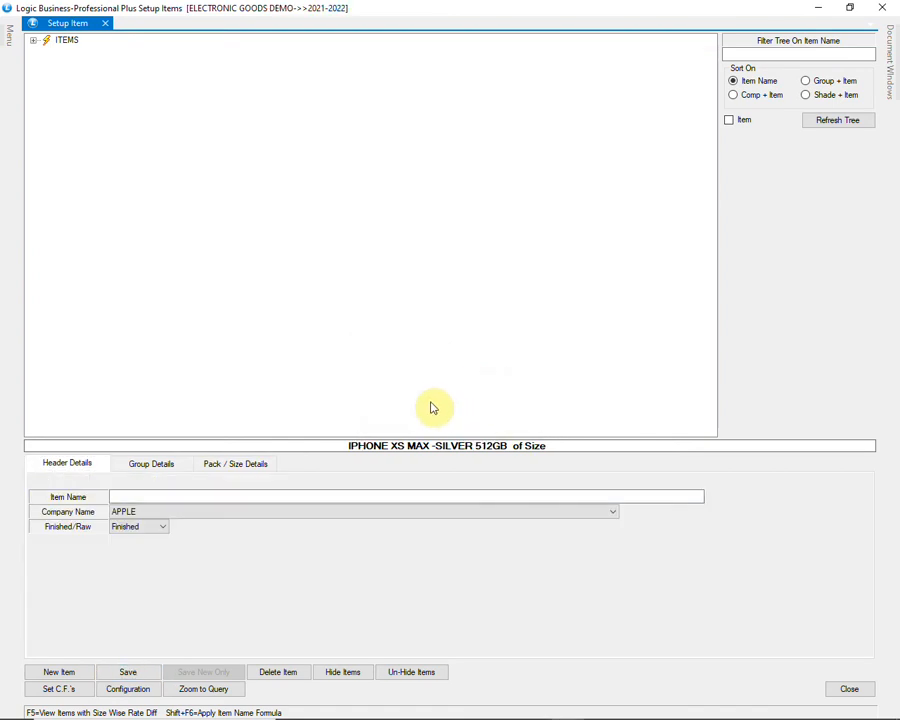
left_click(840, 689)
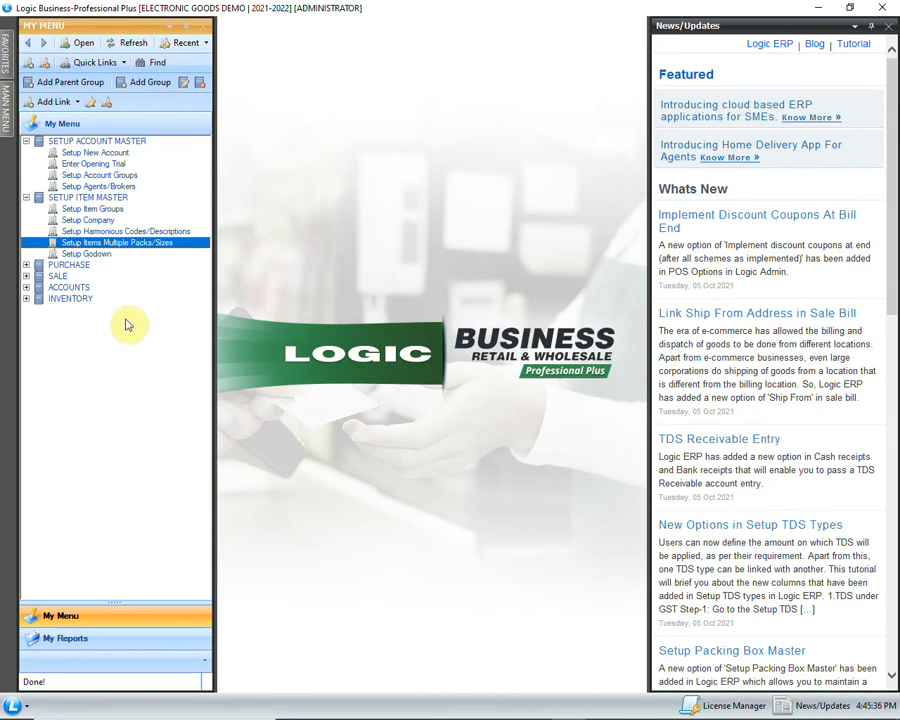
Open a new purchase voucher and accept the date 04/01/2022
left_click(26, 265)
left_click(120, 277)
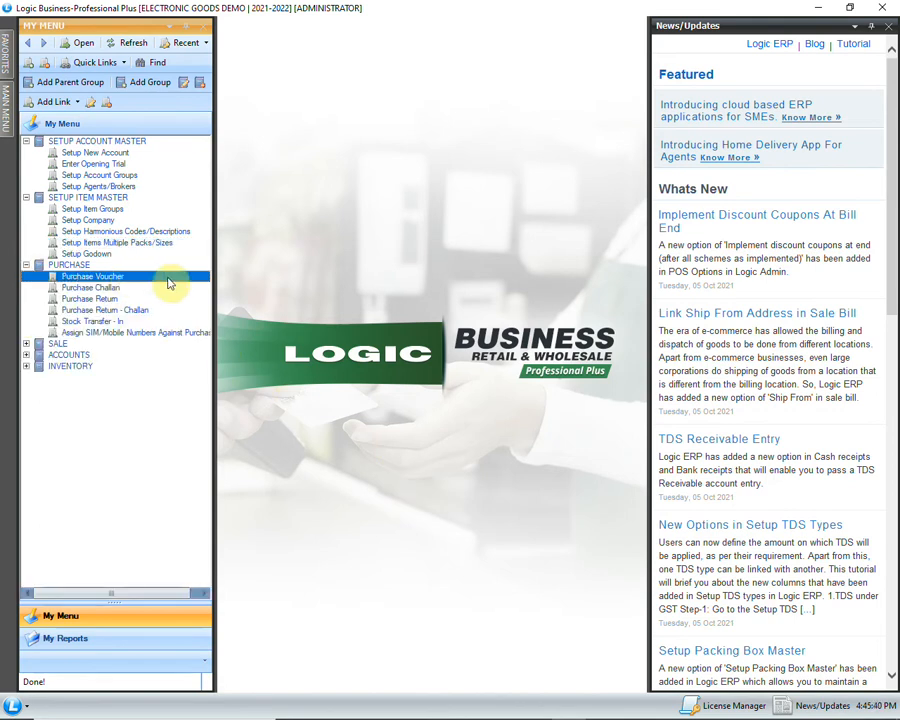
double_click(168, 283)
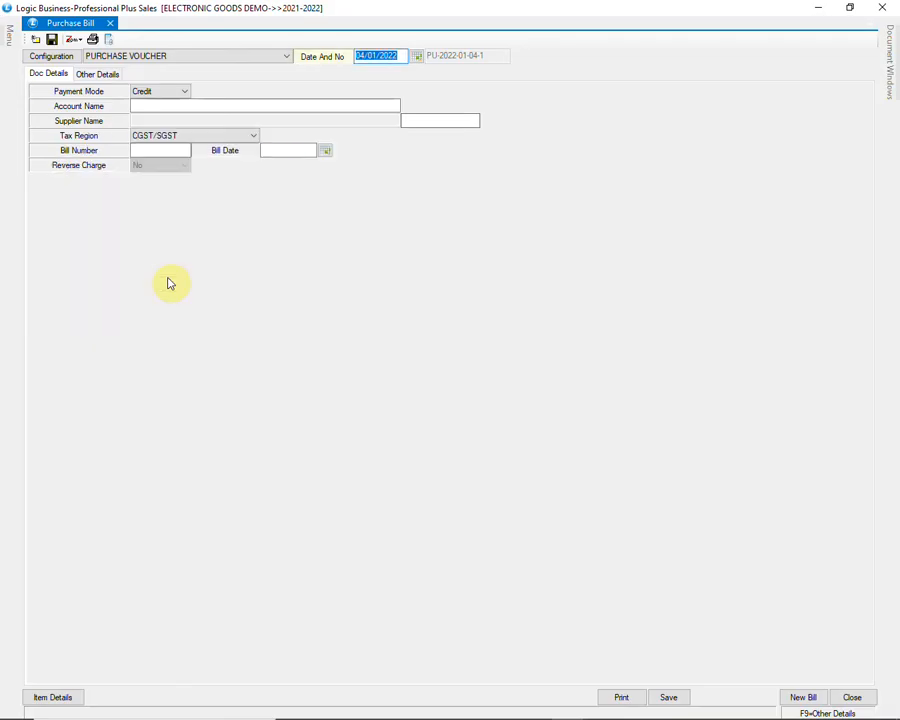
key("Return")
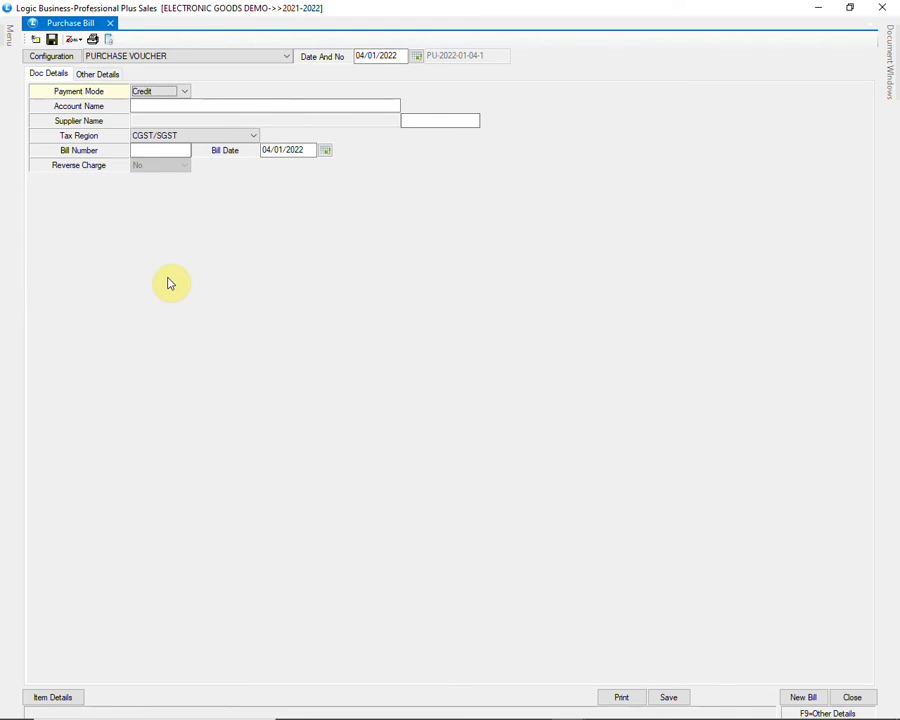
Configure the purchase voucher with Lot Number As set to Serial No. Entry and Create New Lots kept at Maintain Each Pcs Track, saving the configuration
left_click(68, 58)
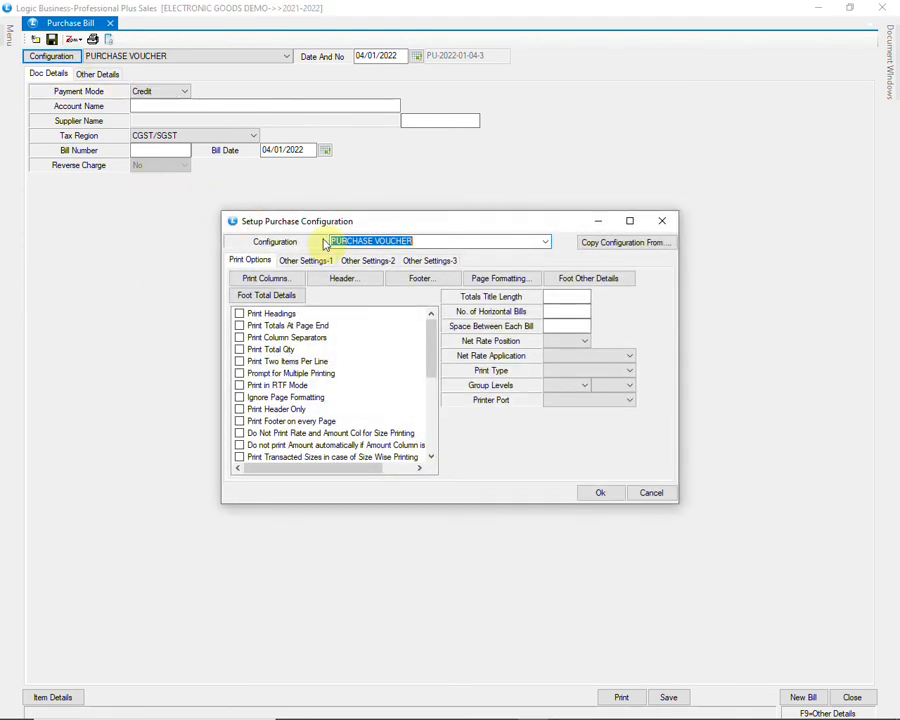
left_click(380, 262)
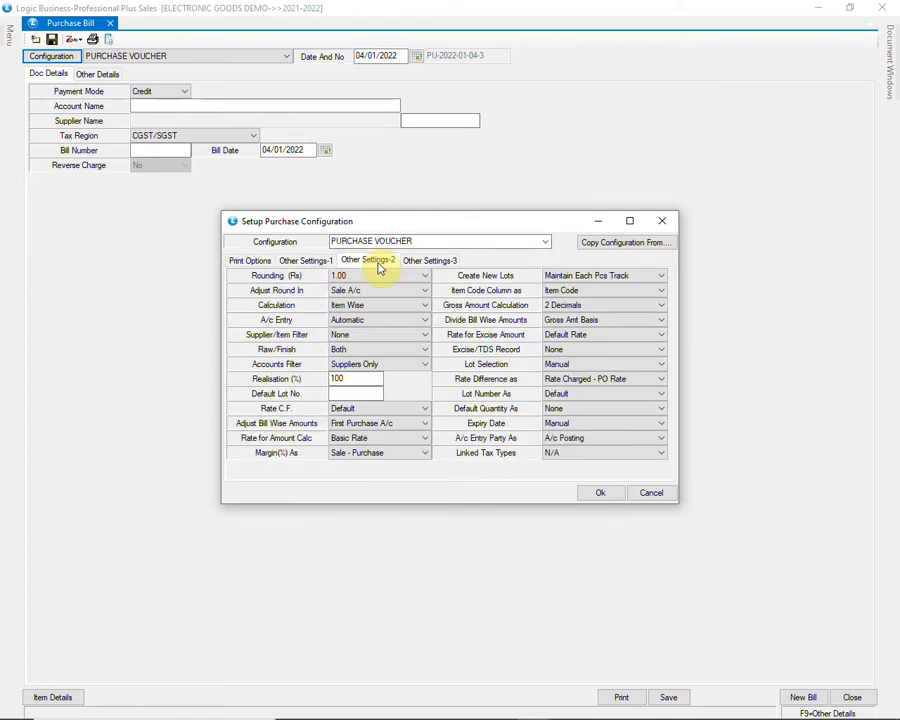
left_click(619, 396)
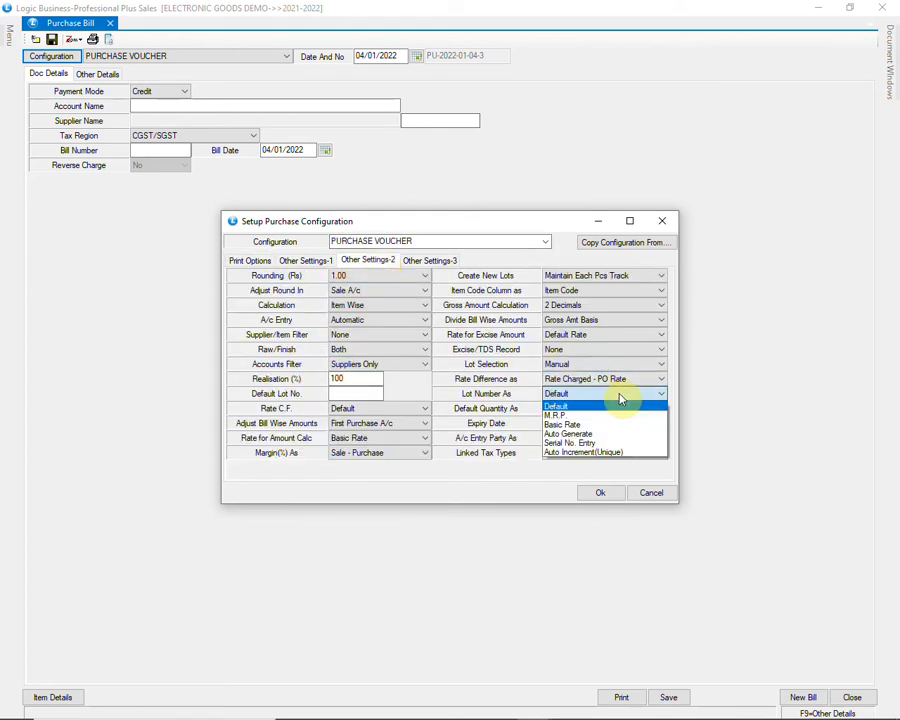
left_click(619, 446)
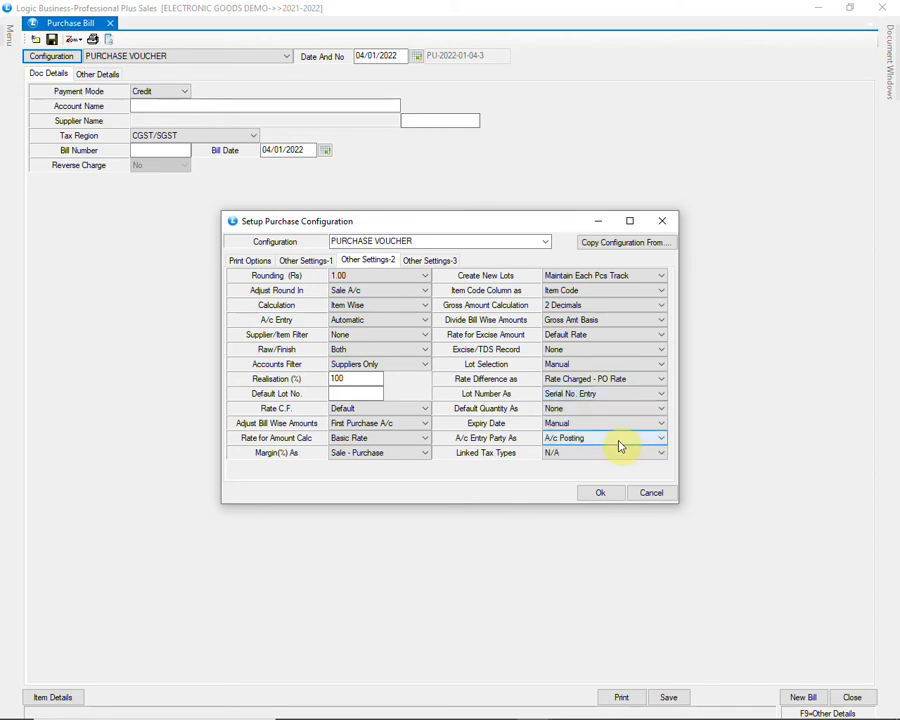
left_click(649, 278)
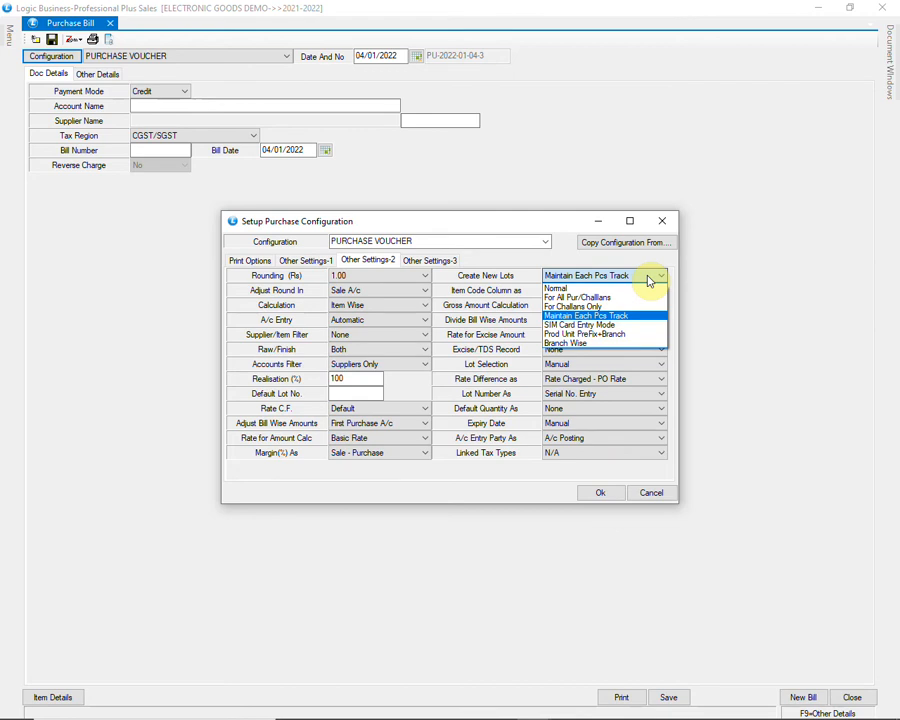
left_click(649, 280)
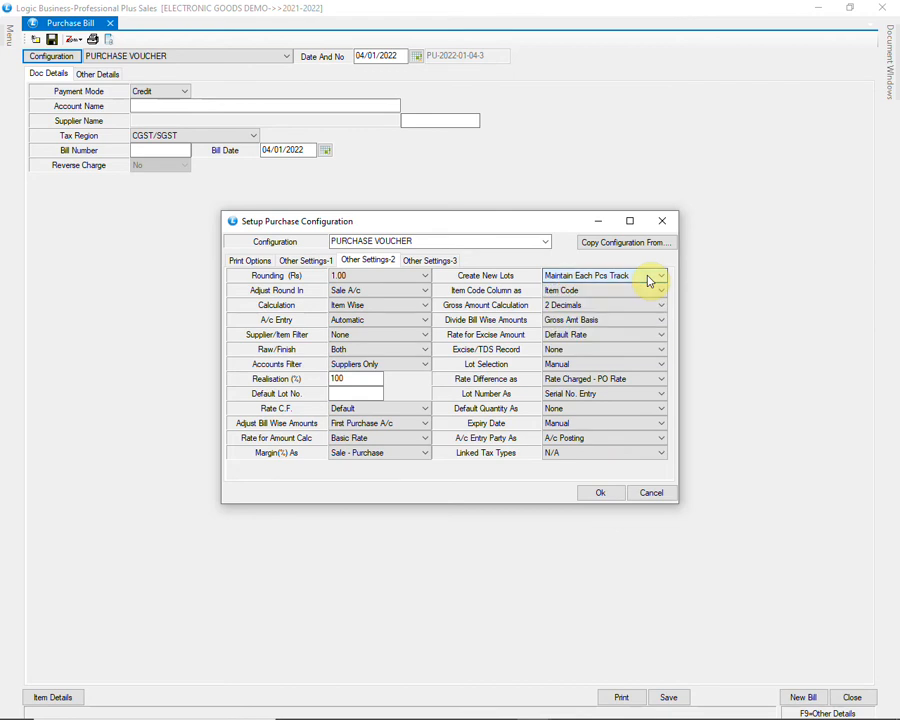
left_click(600, 493)
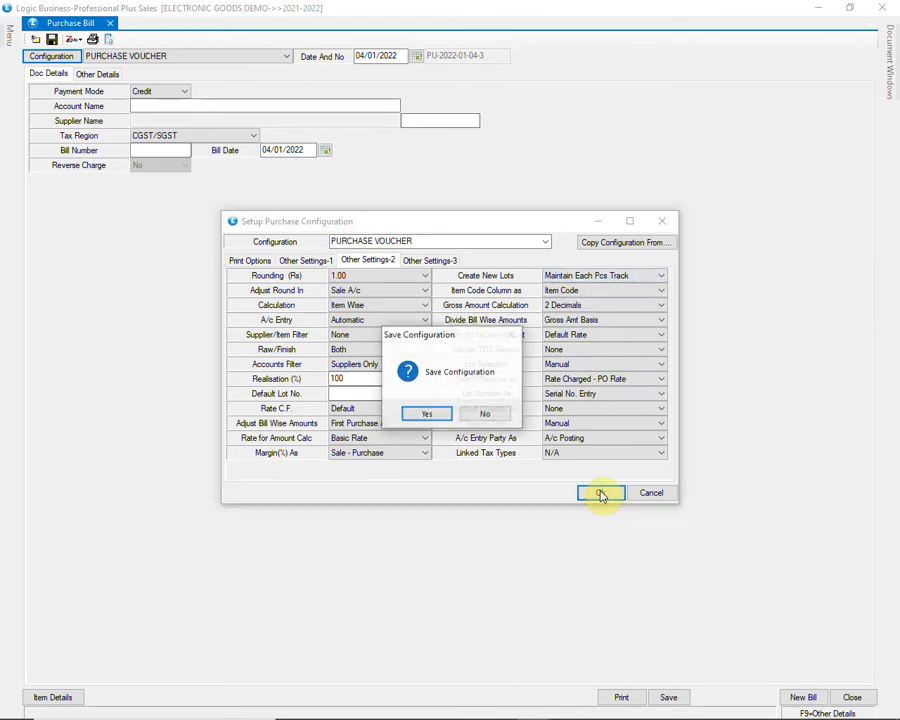
left_click(440, 414)
Fill in the voucher header with Credit payment, account ALFA ELECTRONICS, bill number 45 and bill date 04/01/2022
key("Return")
key("Return")
type("A")
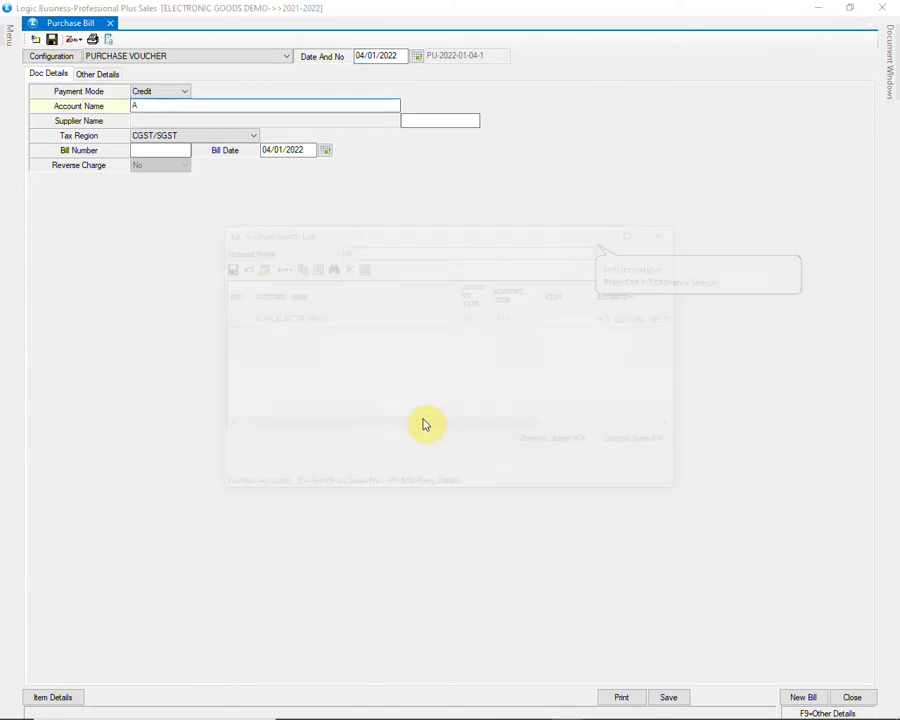
key("Down")
key("Return")
key("Return")
type("45")
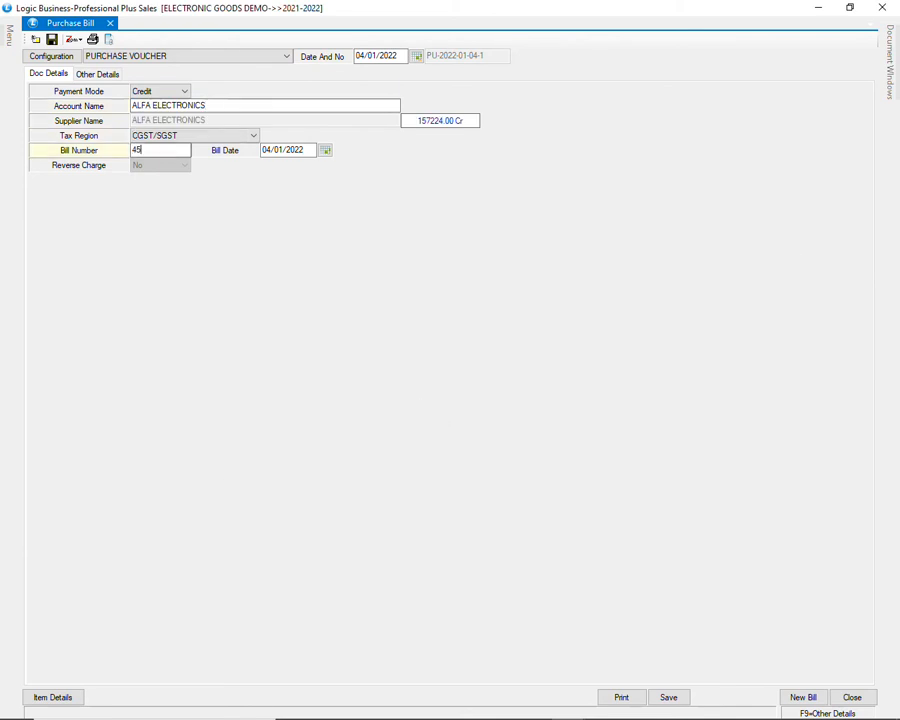
key("Return")
key("Return")
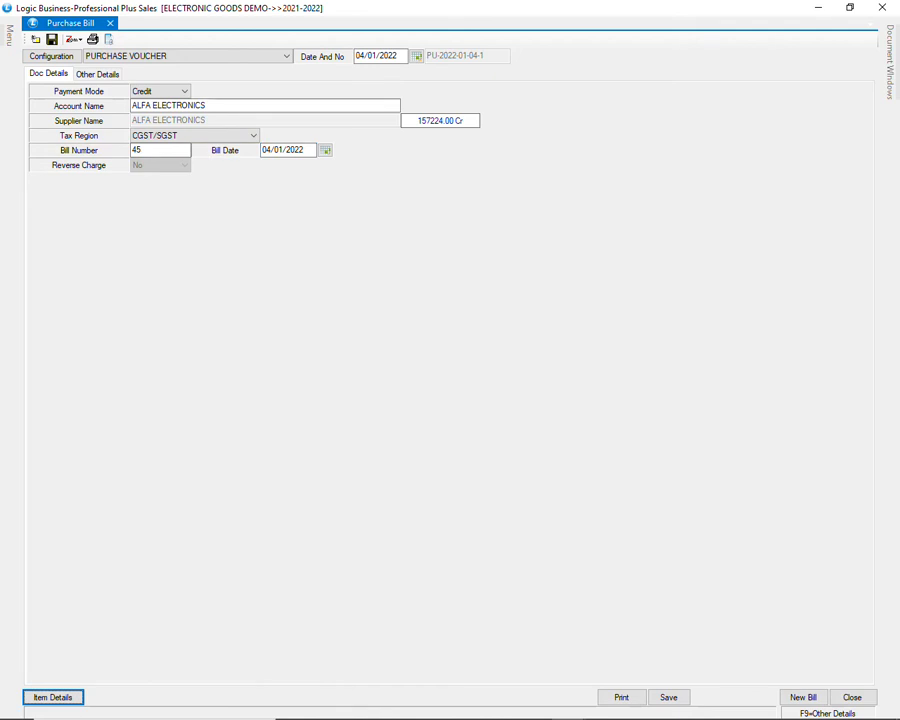
Open the voucher's item details and add the item IPHONE XS MAX -SILVER 512GB to the first row
key("Return")
key("Return")
type("IP")
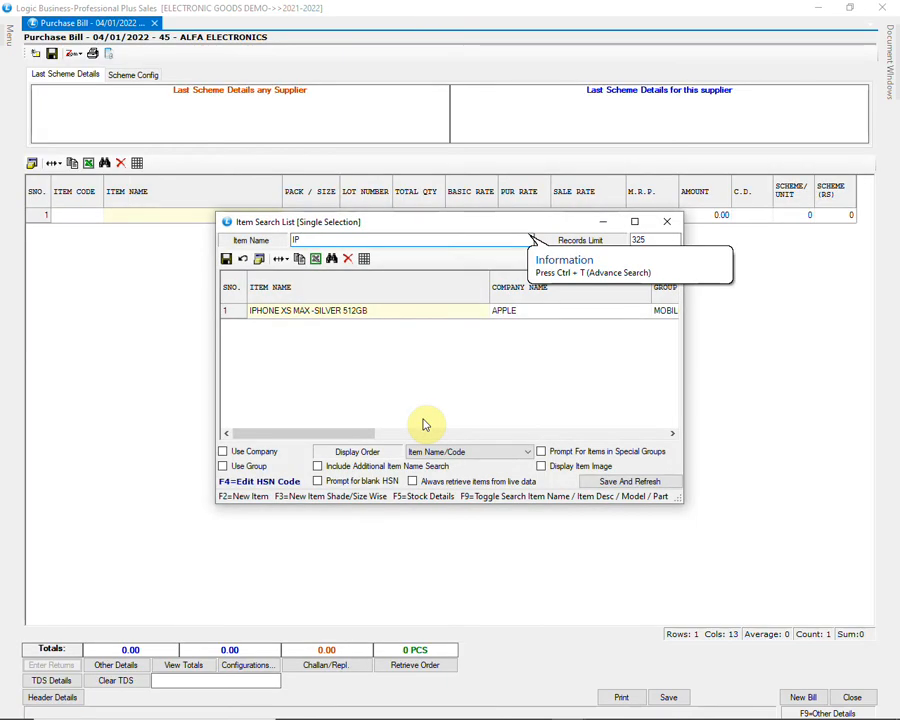
key("Return")
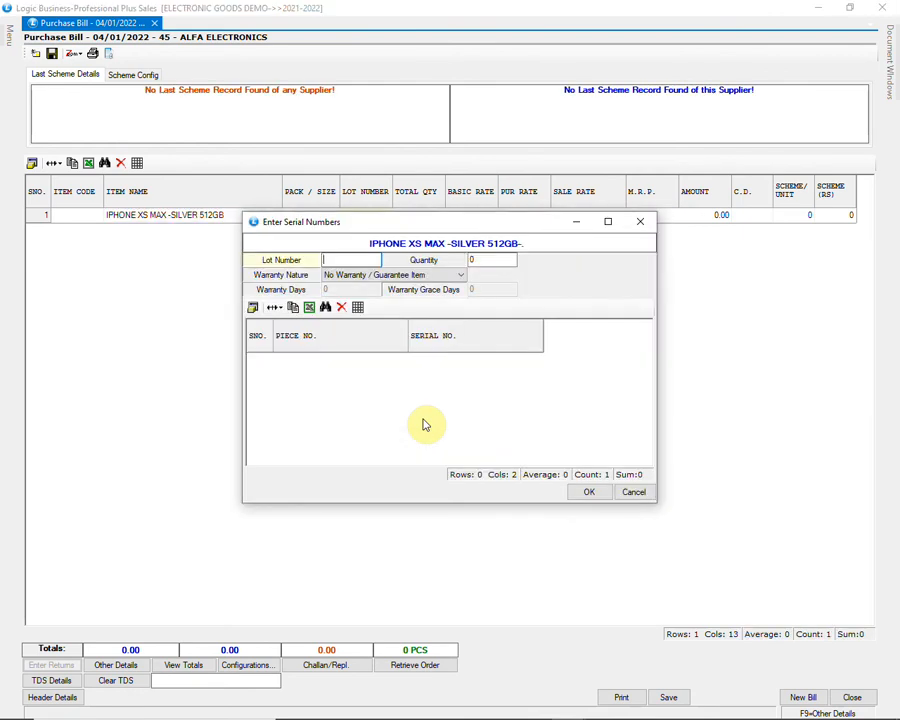
Enter lot number 55 and quantity 4 for the iPhone, keeping No Warranty / Guarantee Item
type("55")
key("Return")
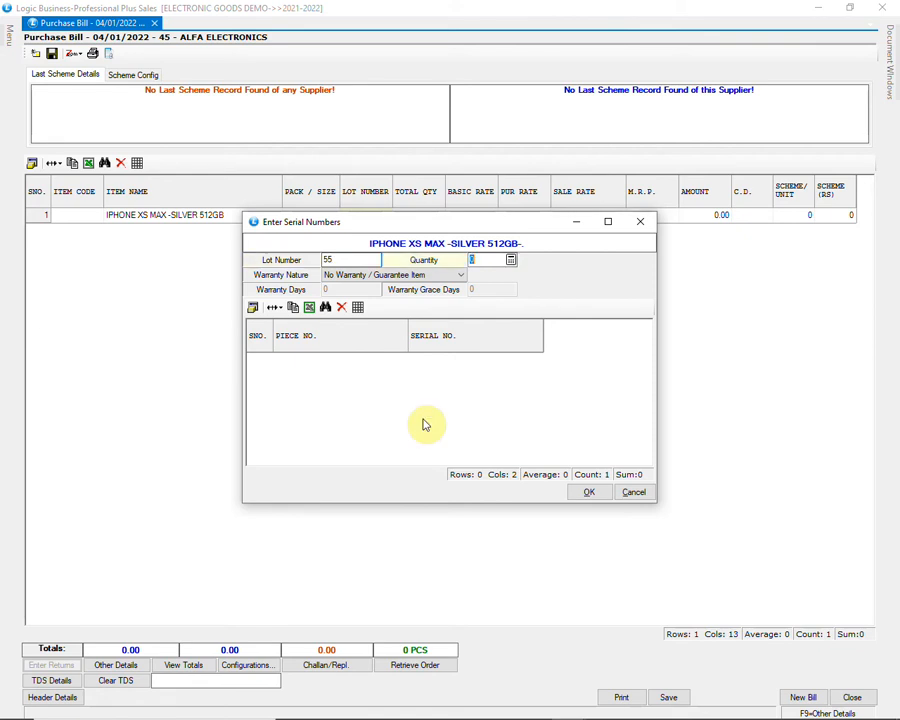
type("4")
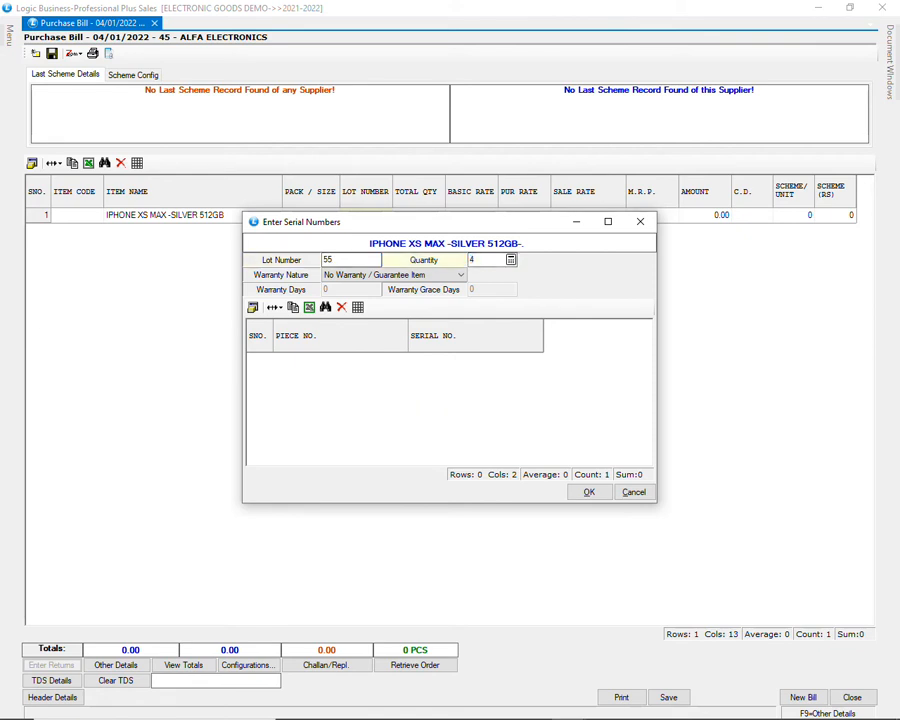
key("Return")
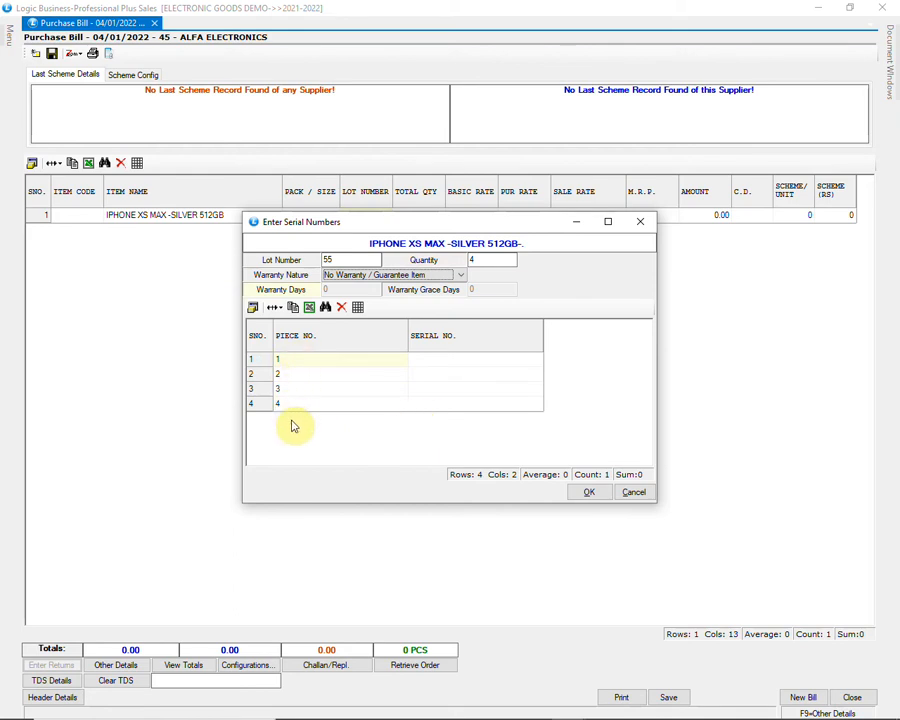
Assign serial numbers 504020, 504021, 504022 and 504023 to pieces 1 to 4 and accept the serial number entry
left_click(440, 362)
type("504020")
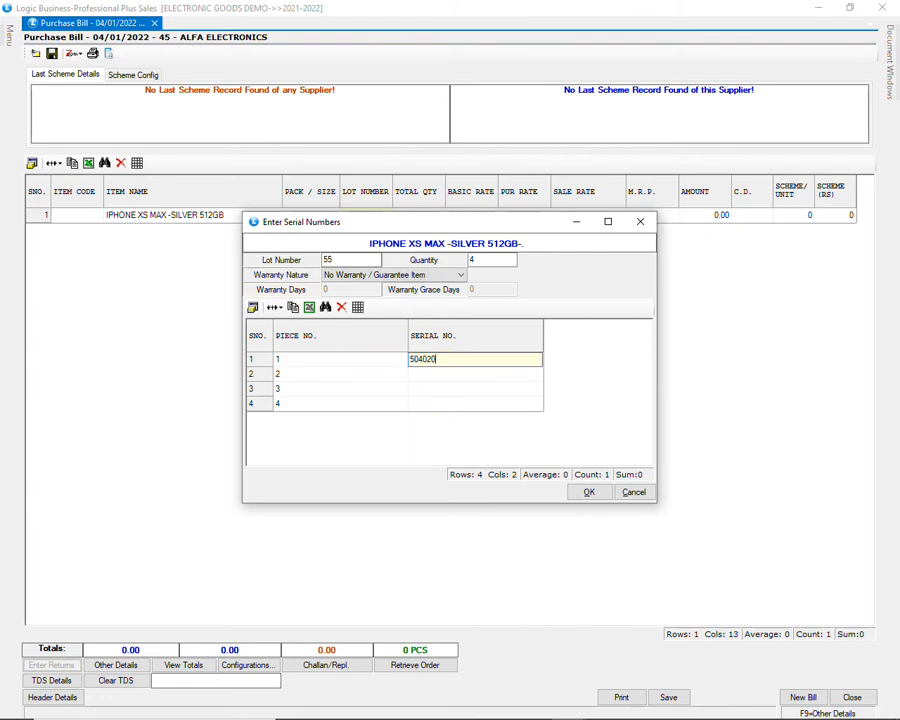
key("Return")
key("Return")
type("5")
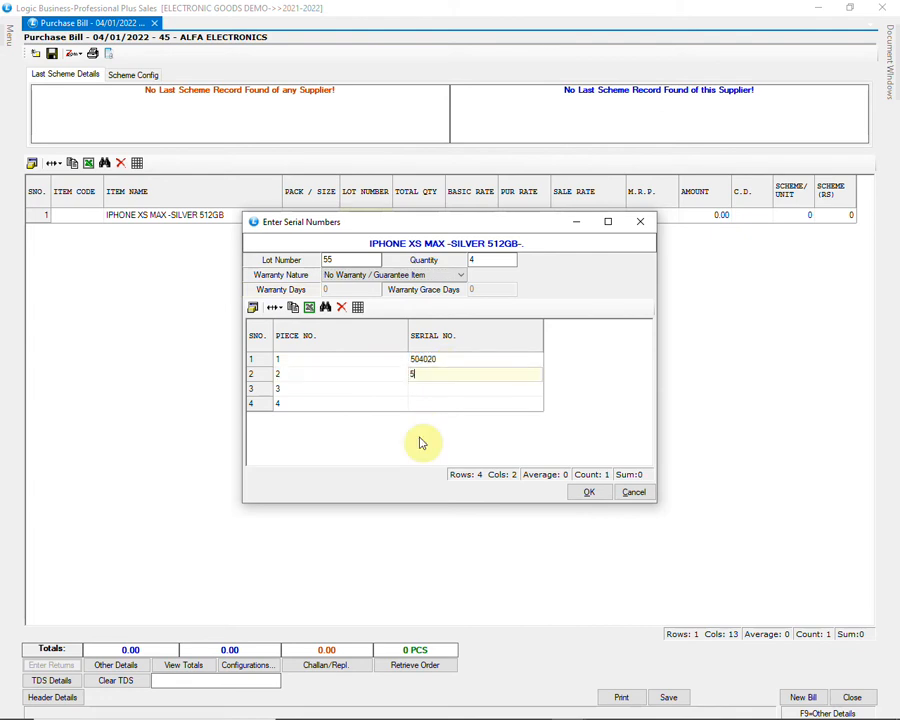
type("04021")
key("Return")
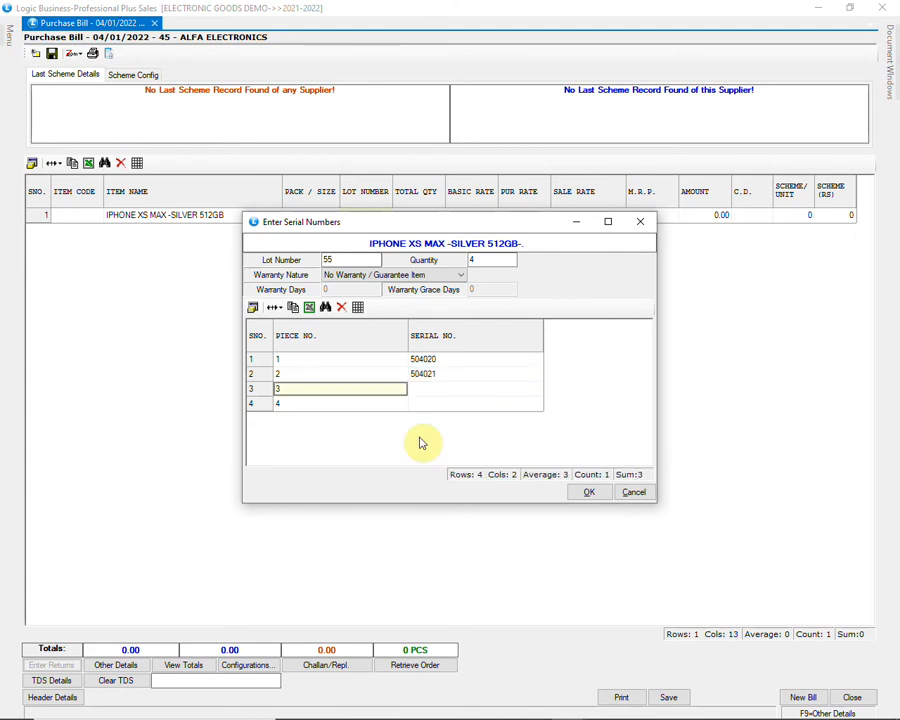
key("Return")
type("504022")
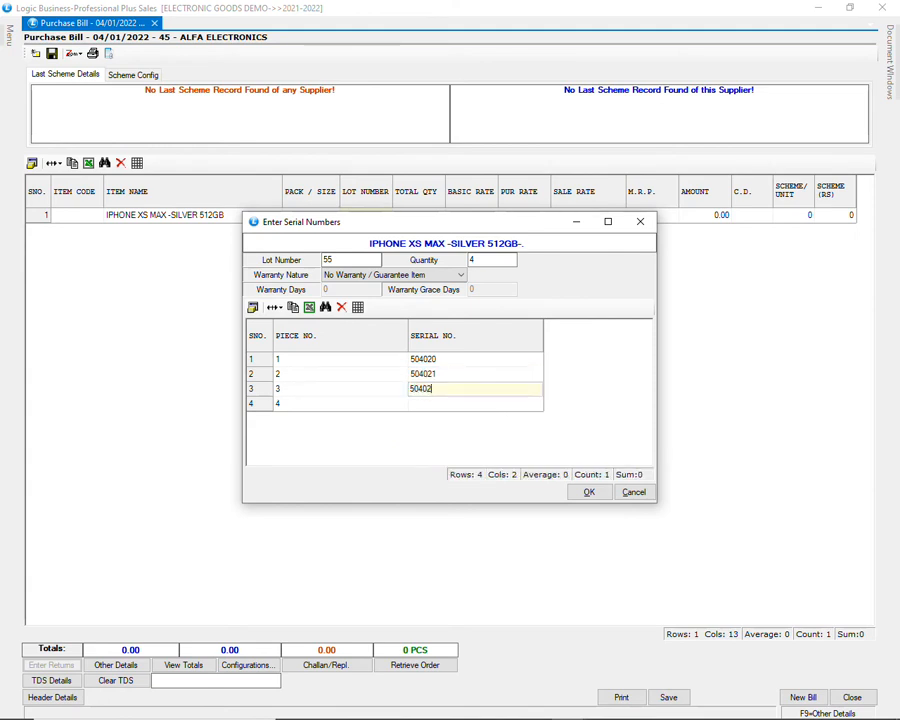
key("Return")
key("Return")
type("5")
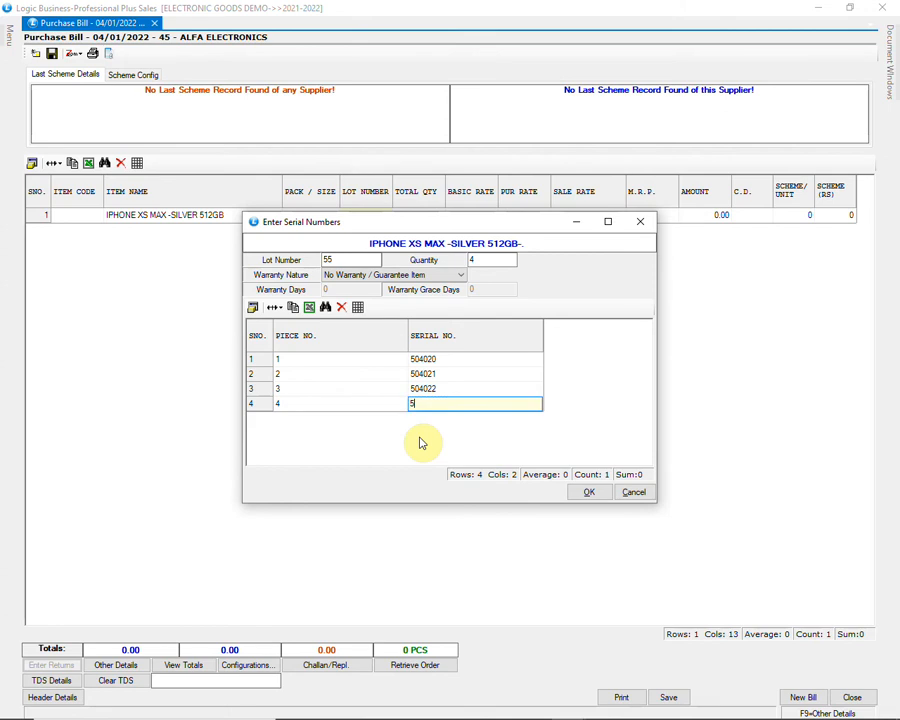
type("040")
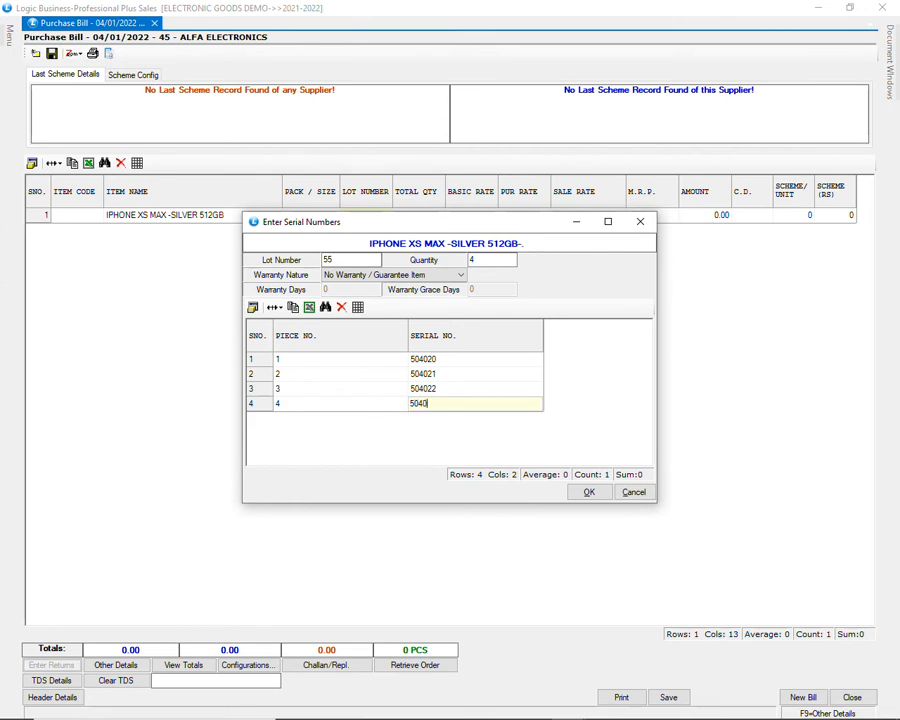
type("23")
key("Return")
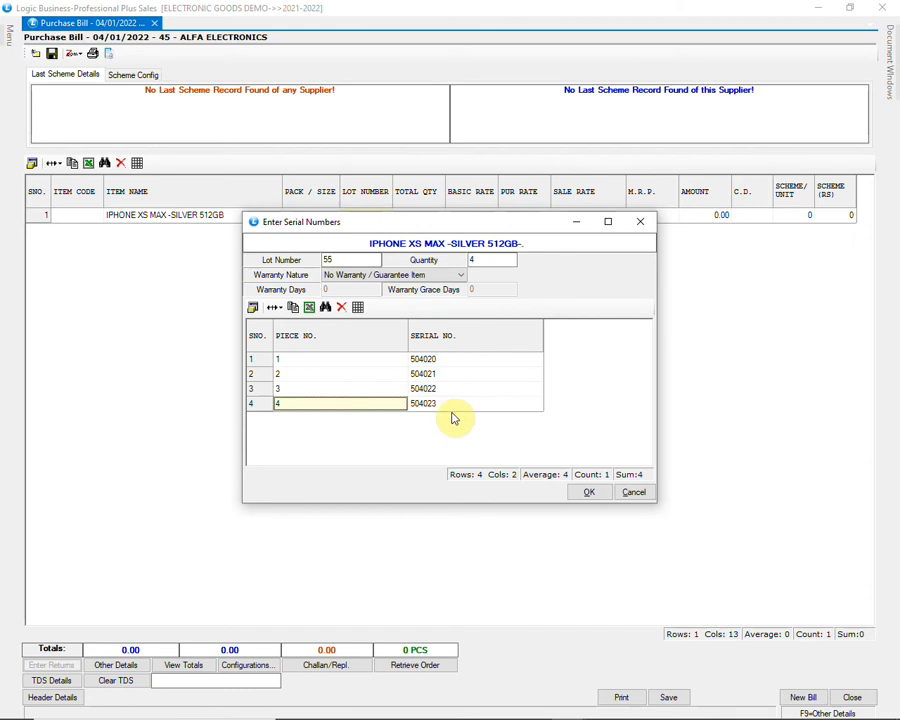
left_click(586, 493)
Set the iPhone row's basic rate to 70000, sale rate to 99000 and M.R.P. to 110000, leaving the discount blank, and complete the row
key("Return")
type("70000")
key("Return")
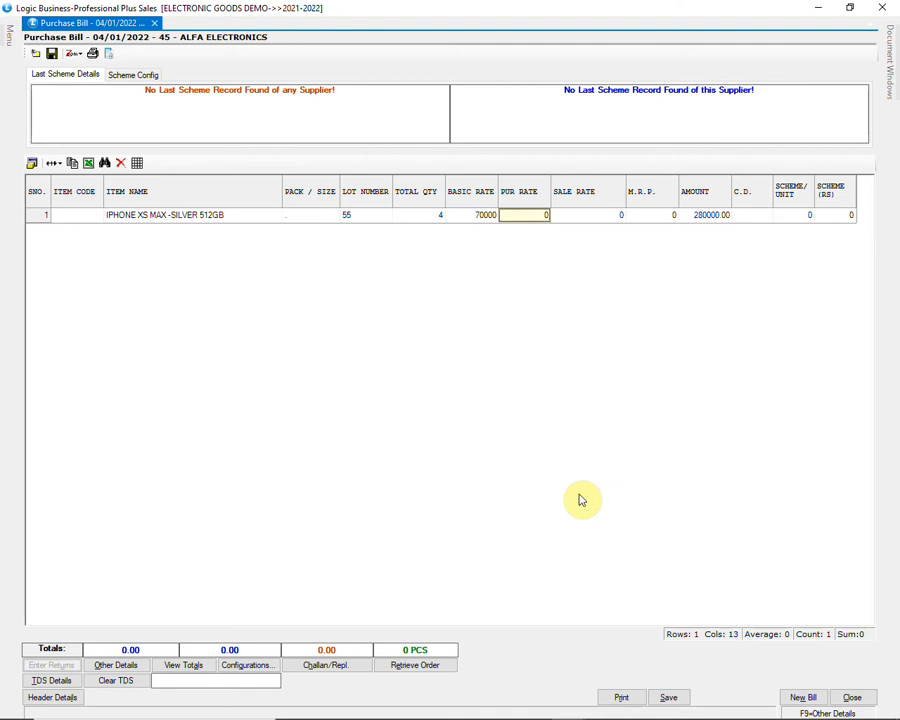
key("Return")
type("990000")
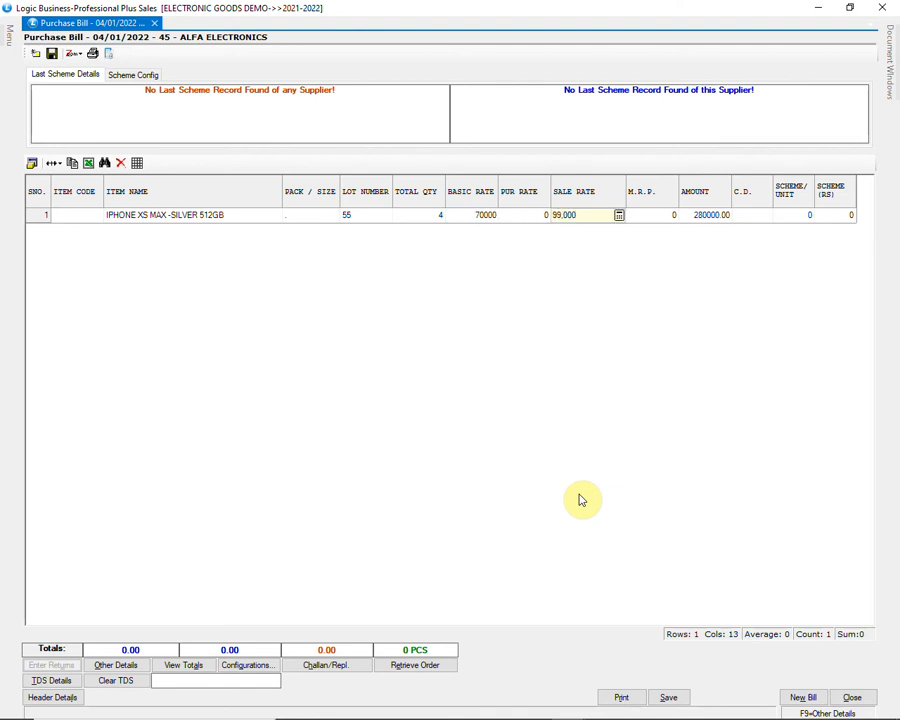
key("Return")
type("1,10,000")
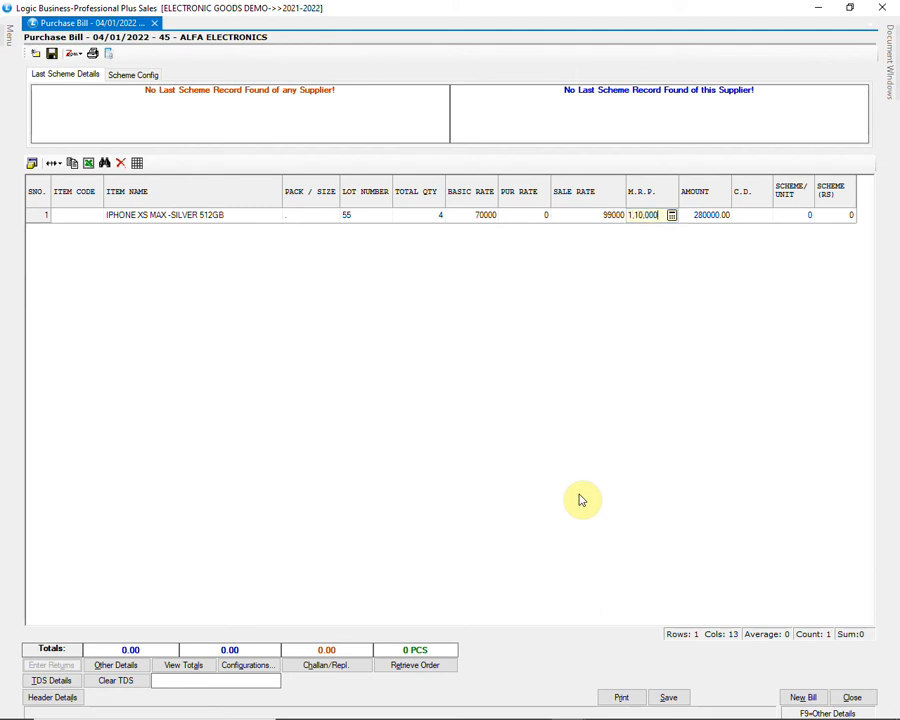
key("Return")
key("Return")
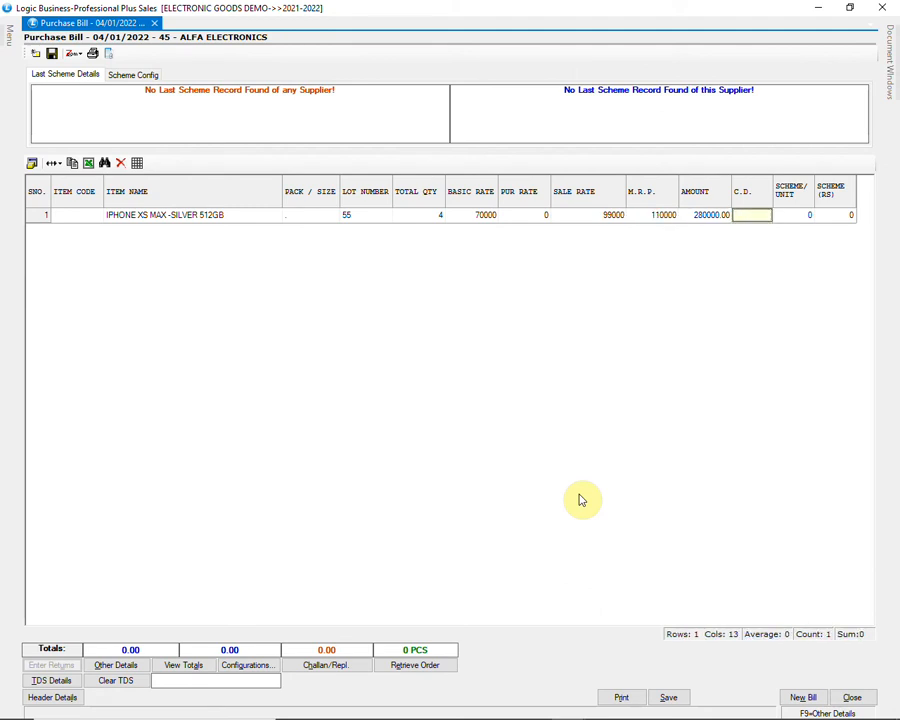
key("Return")
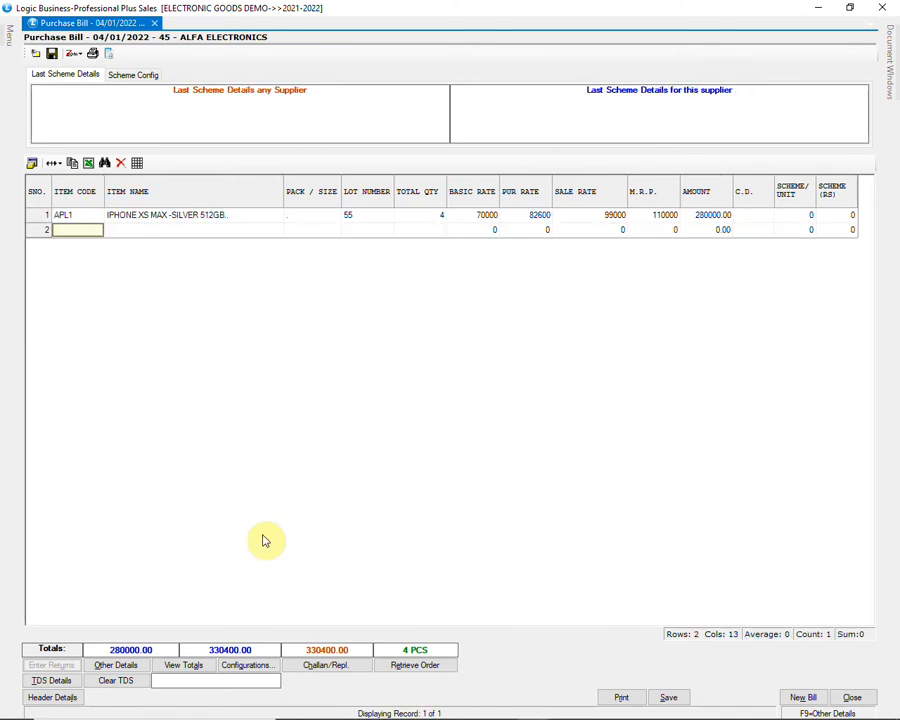
Review the voucher's totals and its account-wise debit and credit break-up, closing both views
left_click(200, 666)
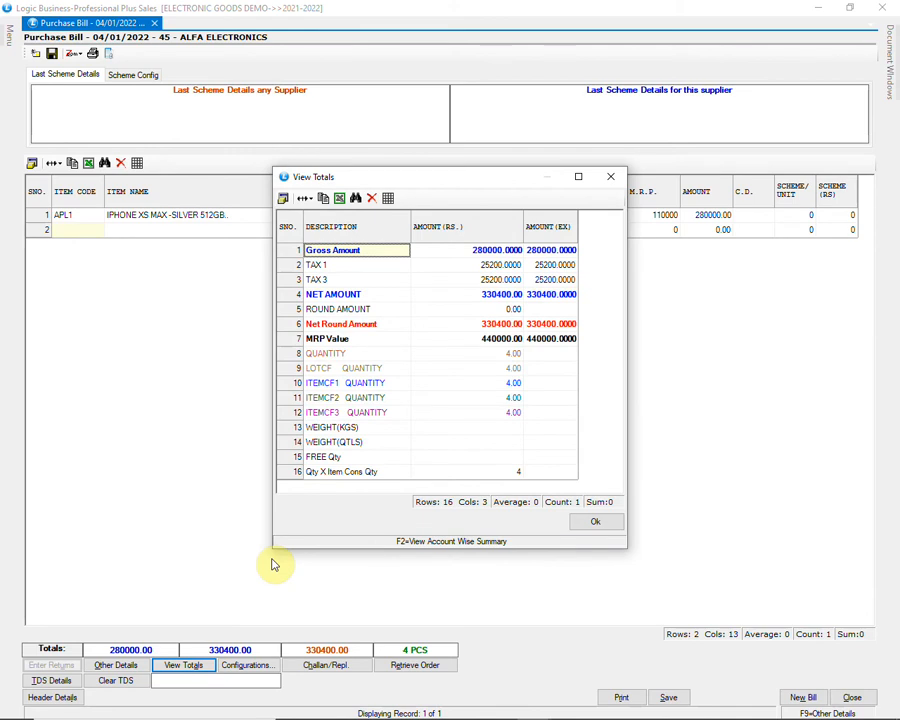
key("F2")
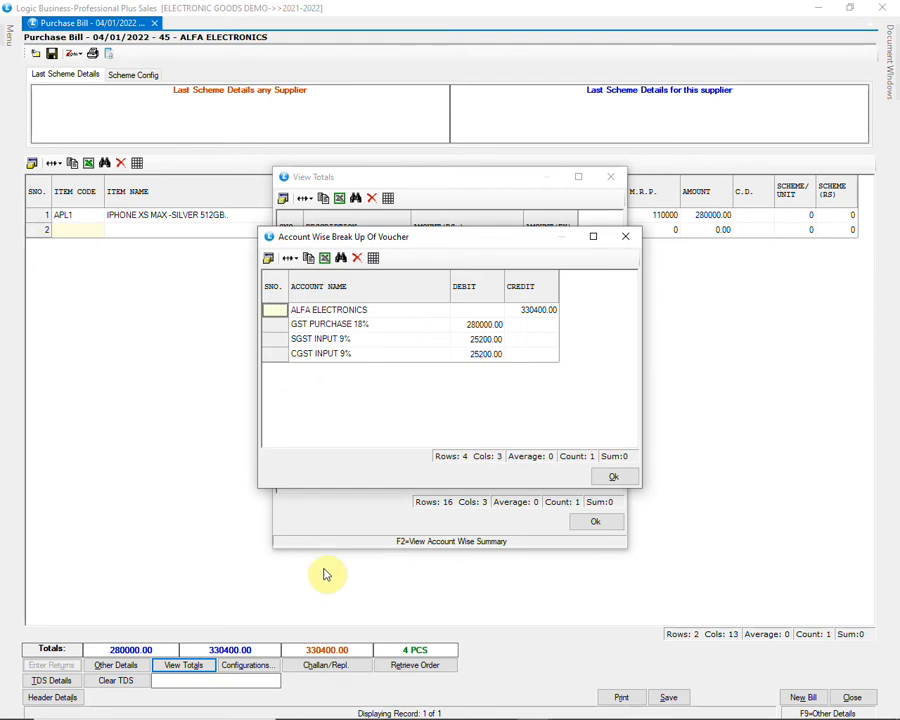
left_click(613, 477)
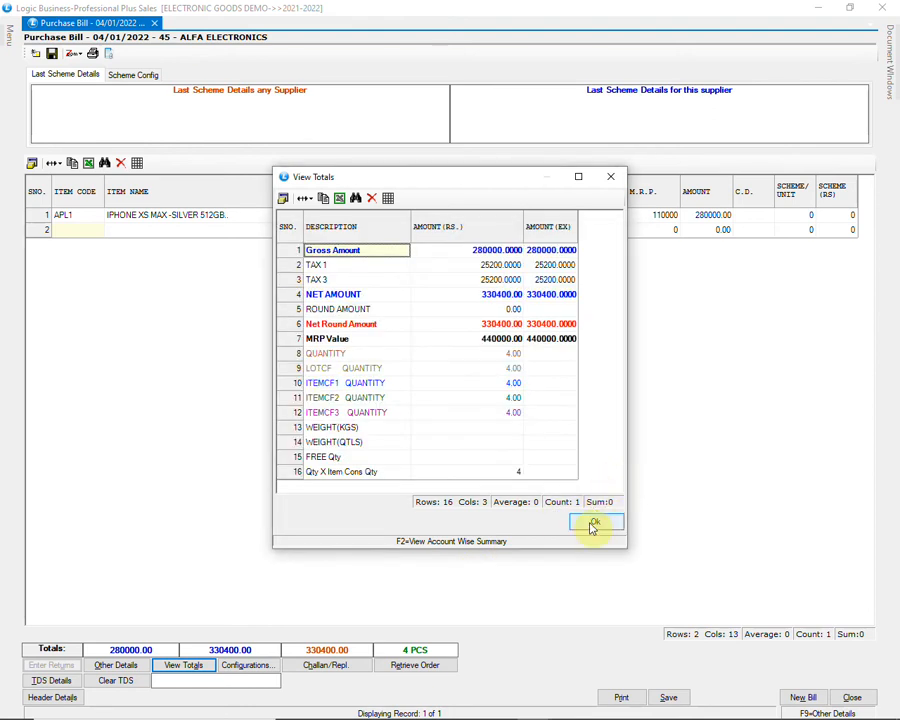
left_click(593, 526)
Save the purchase voucher, confirm the save and assign its stock to the WAREHOUSE godown
left_click(669, 698)
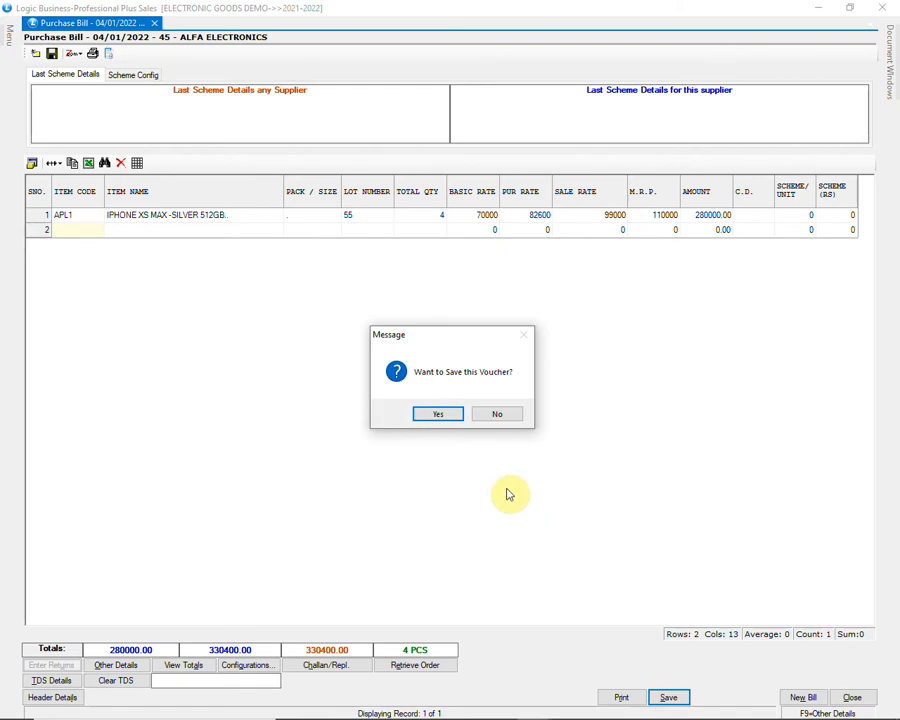
left_click(448, 413)
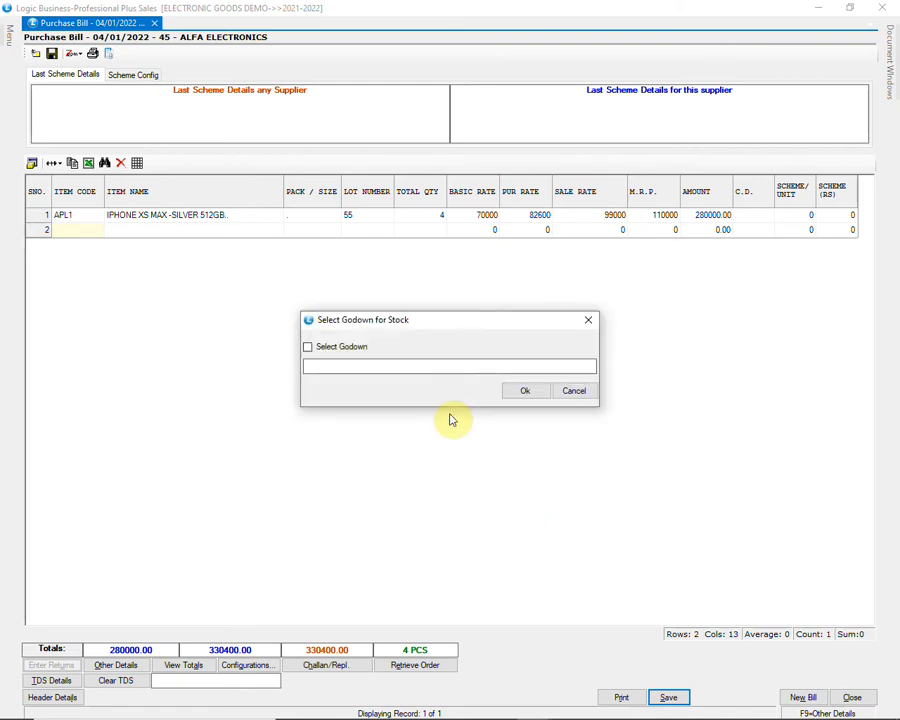
left_click(340, 349)
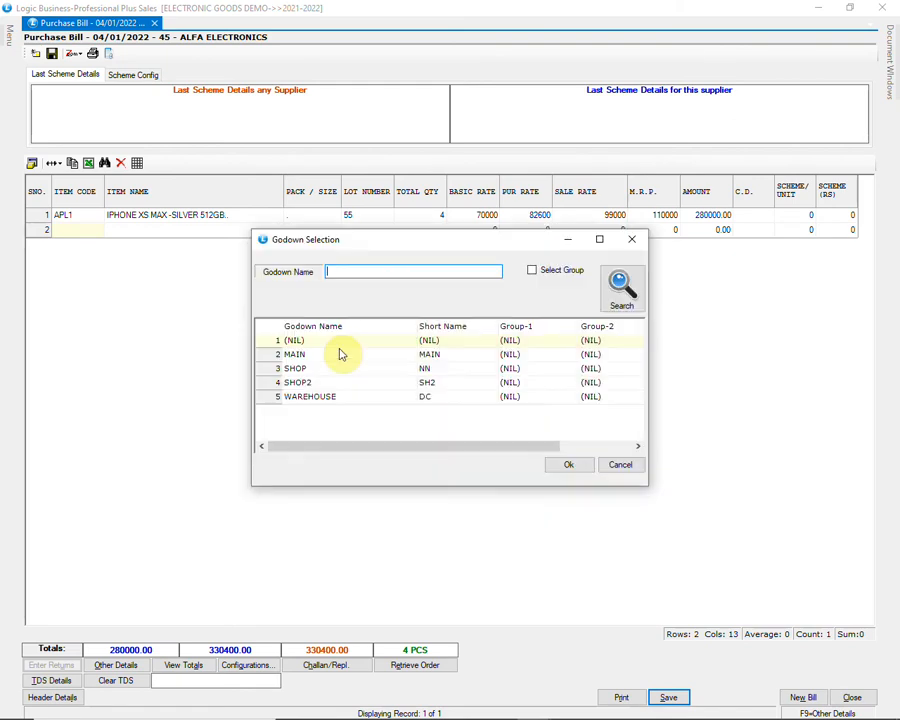
left_click(340, 397)
left_click(564, 468)
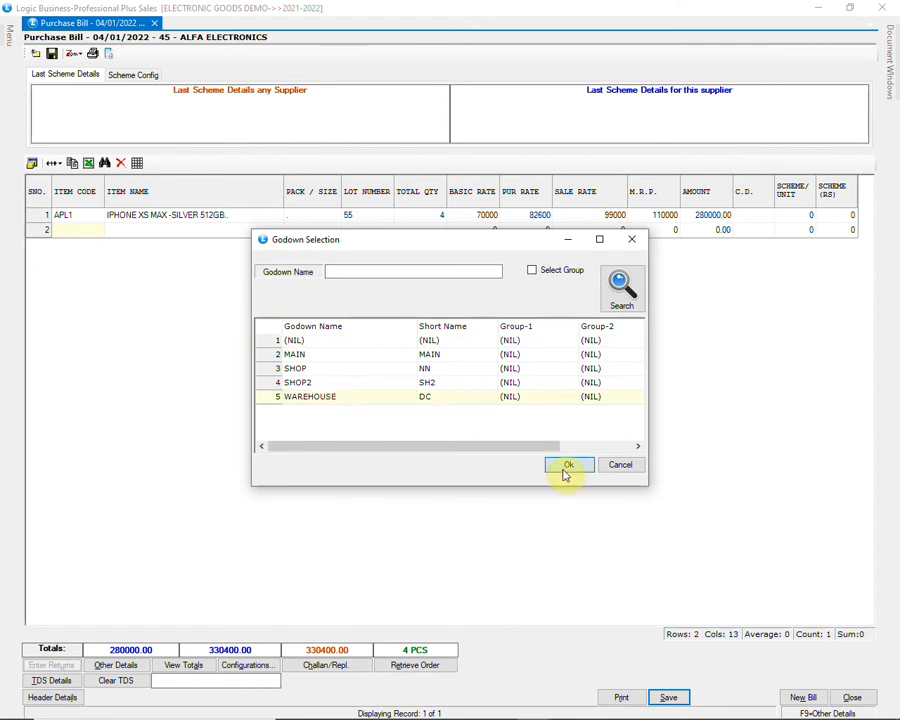
left_click(526, 394)
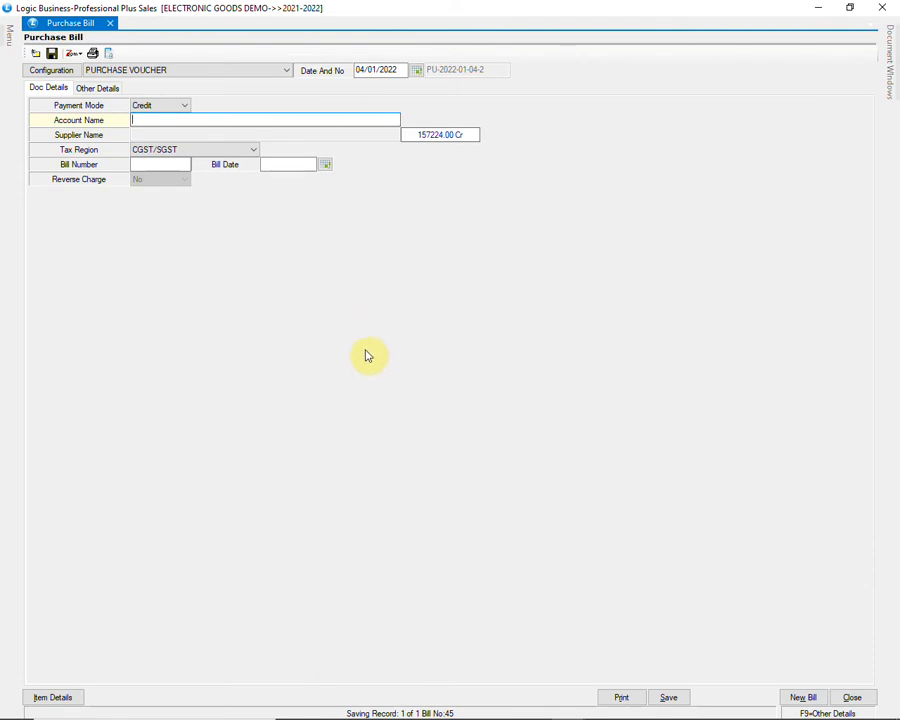
Set Lot Number As to Default in the PURCHASE VOUCHER configuration and save the configuration
left_click(52, 70)
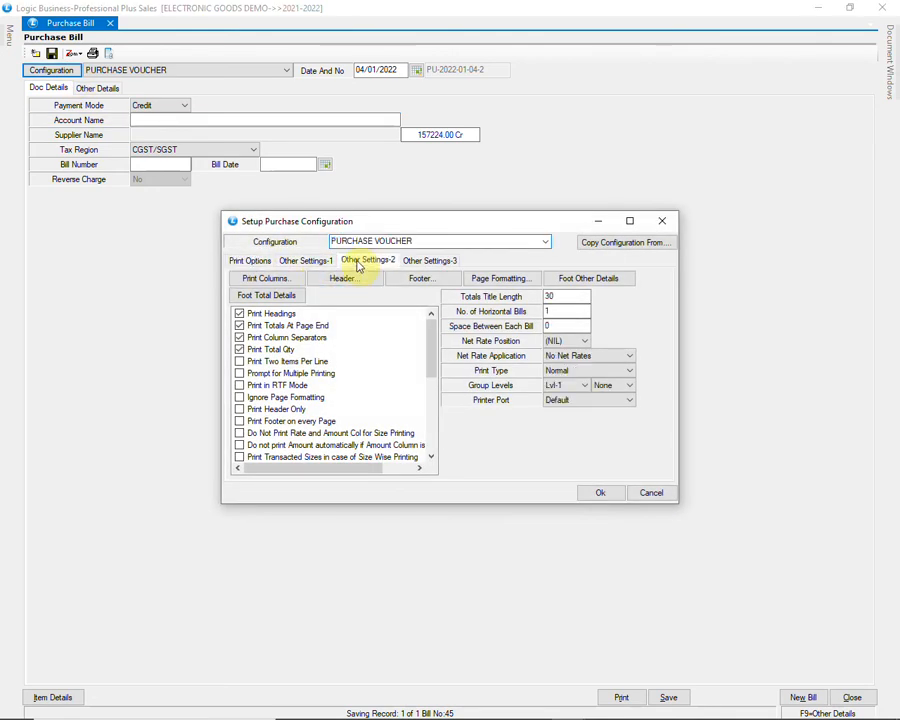
left_click(363, 262)
left_click(594, 395)
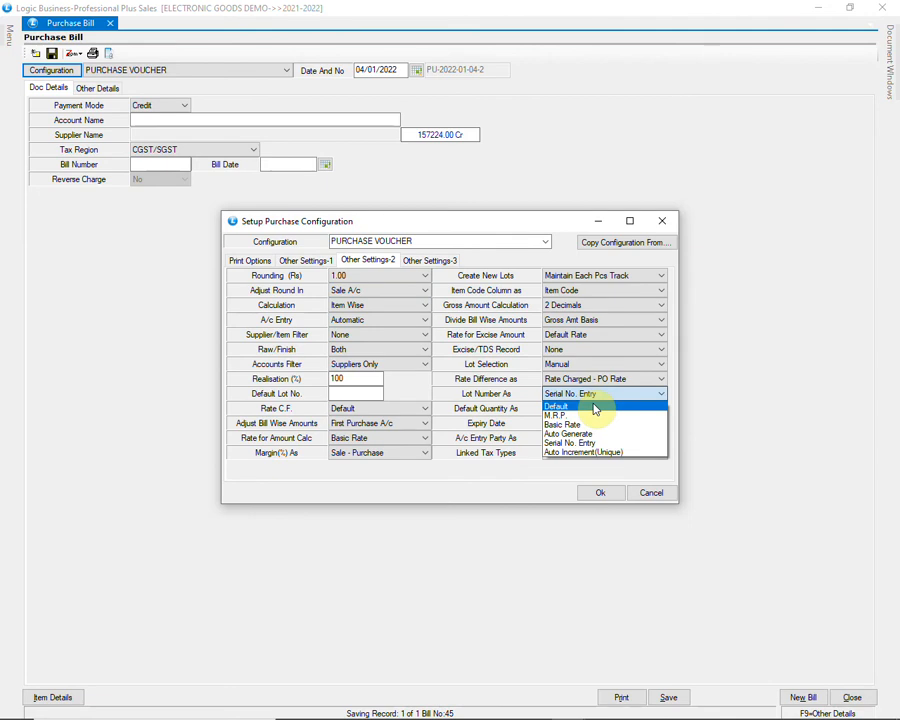
left_click(594, 408)
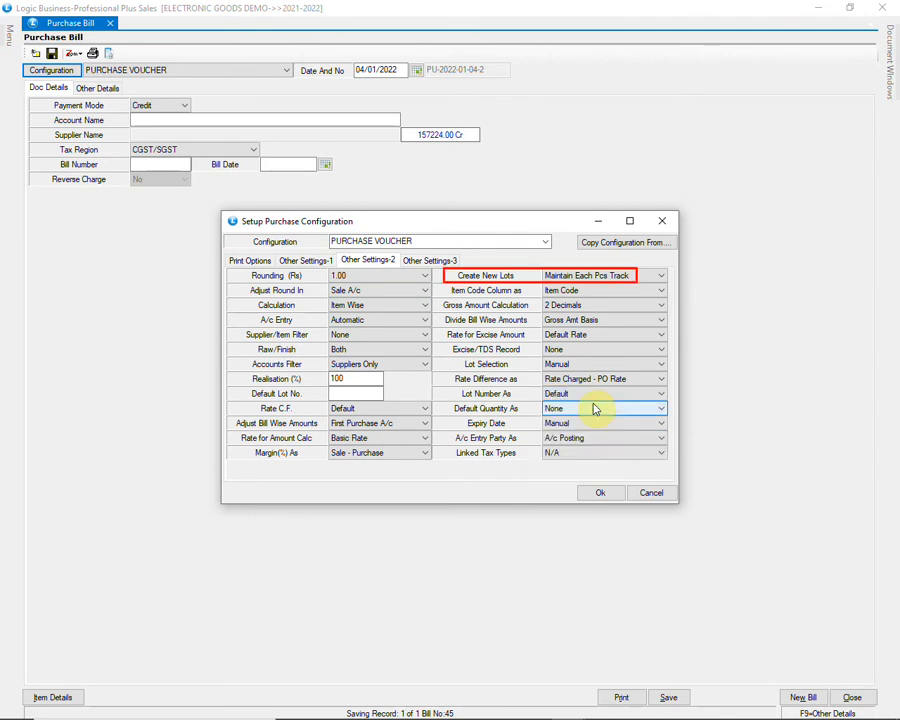
left_click(600, 492)
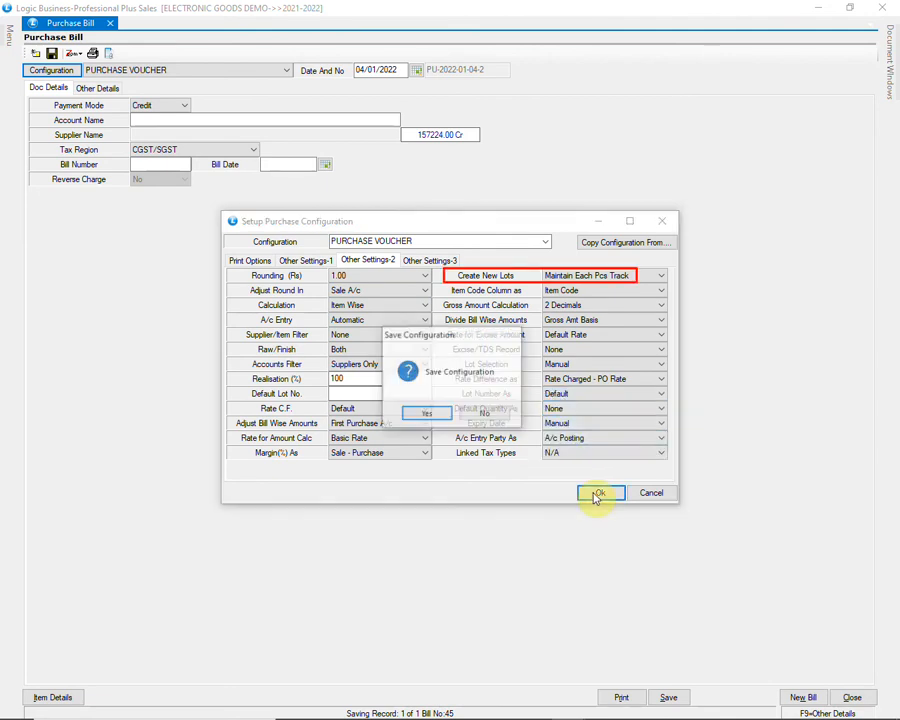
left_click(436, 417)
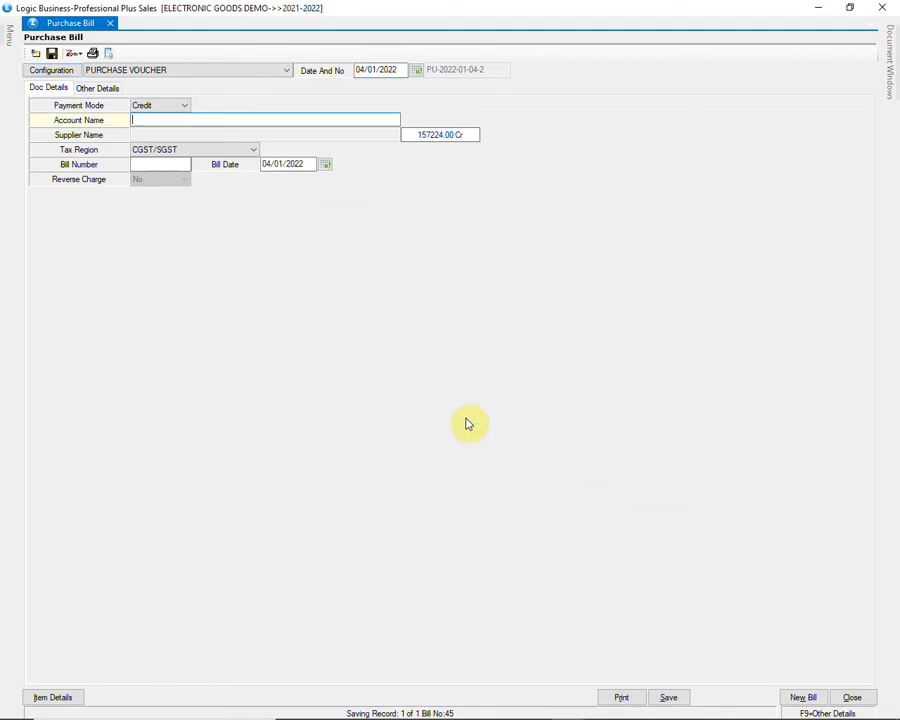
Enter BAWA BROTHERS as the supplier account and 88 as the bill number, keep the bill date, and continue to the item details
type("BA")
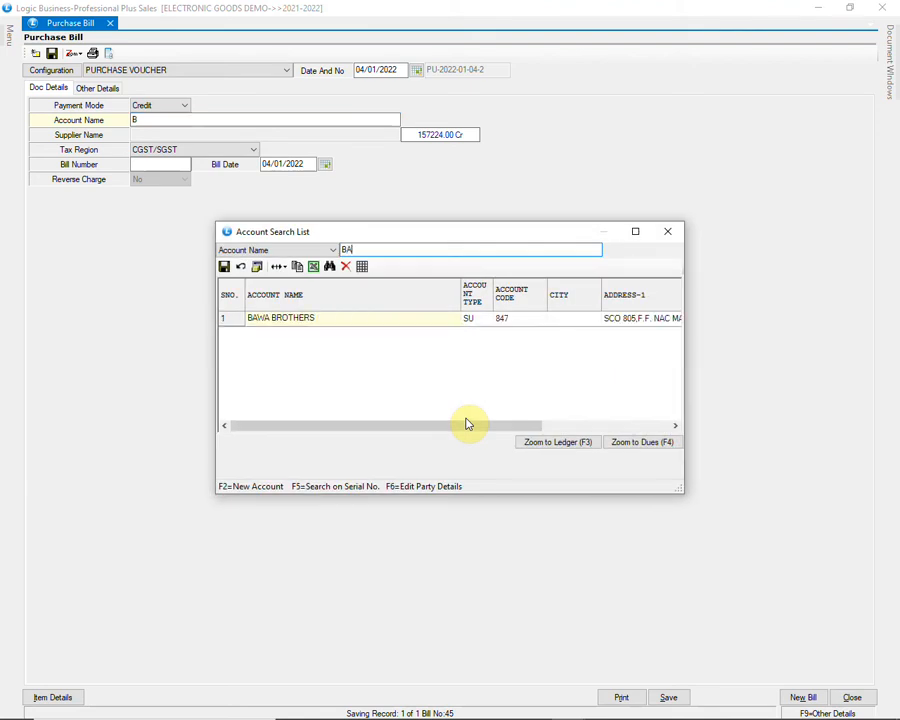
key("Return")
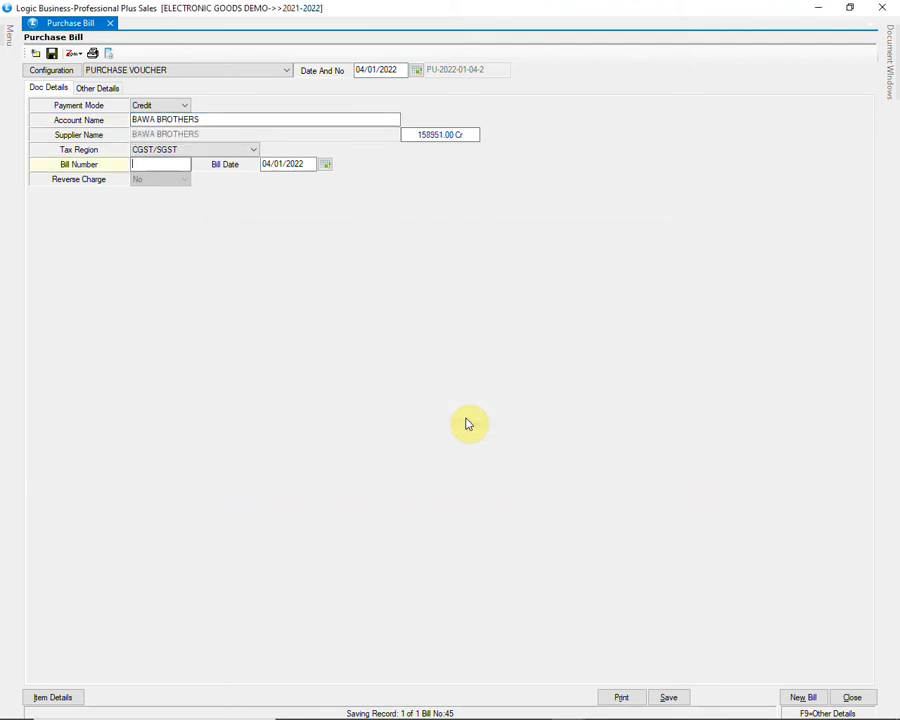
type("88")
key("Return")
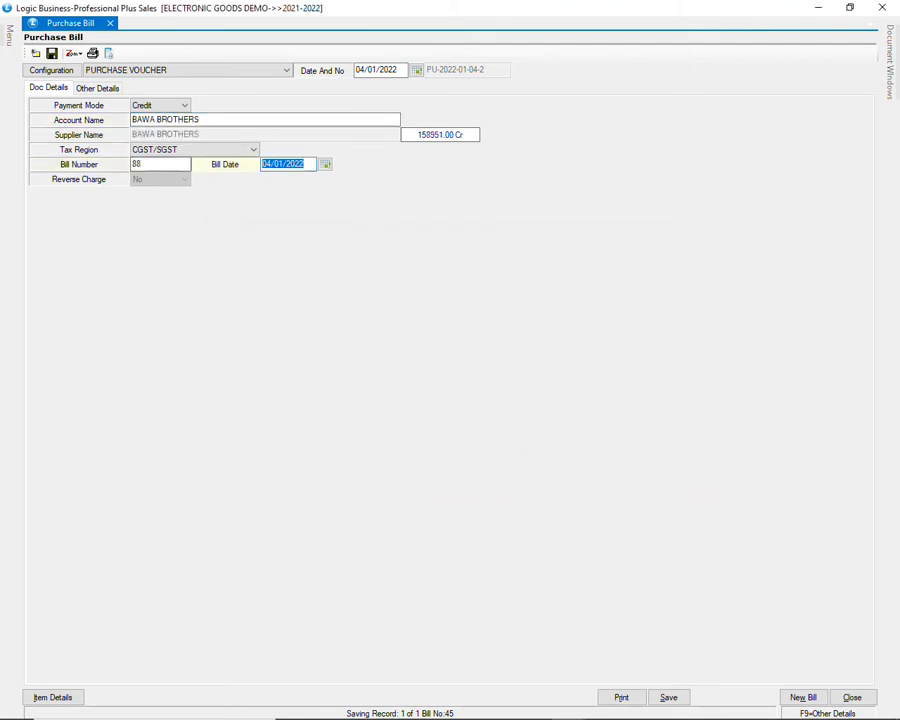
key("Return")
key("Return")
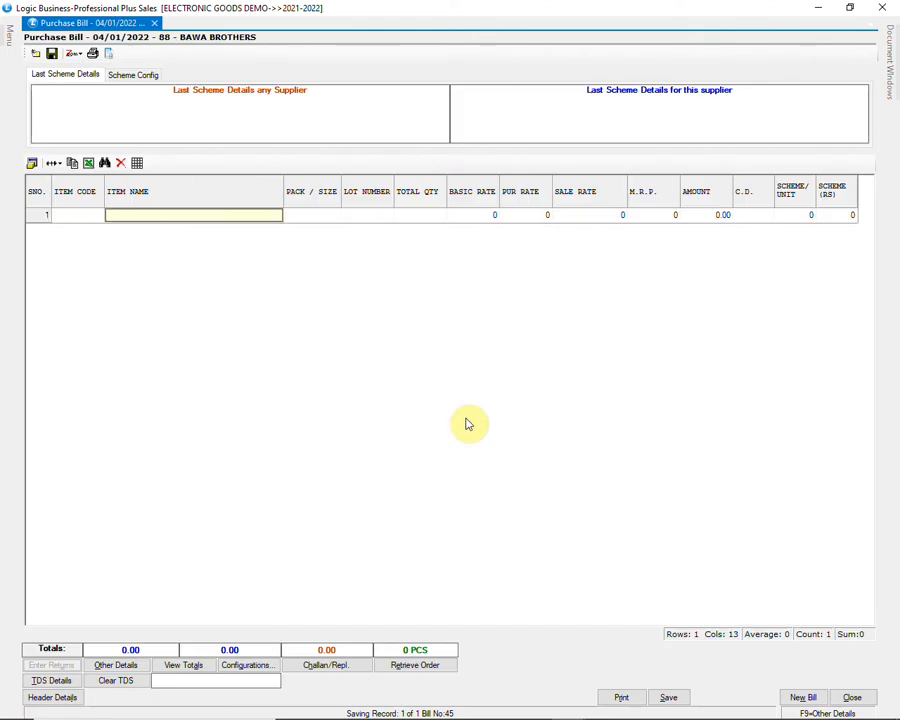
Add the item SM- G935 BLACK (S7 EDGE 128GB) with lot number 22 and a total quantity of 5
type("SM")
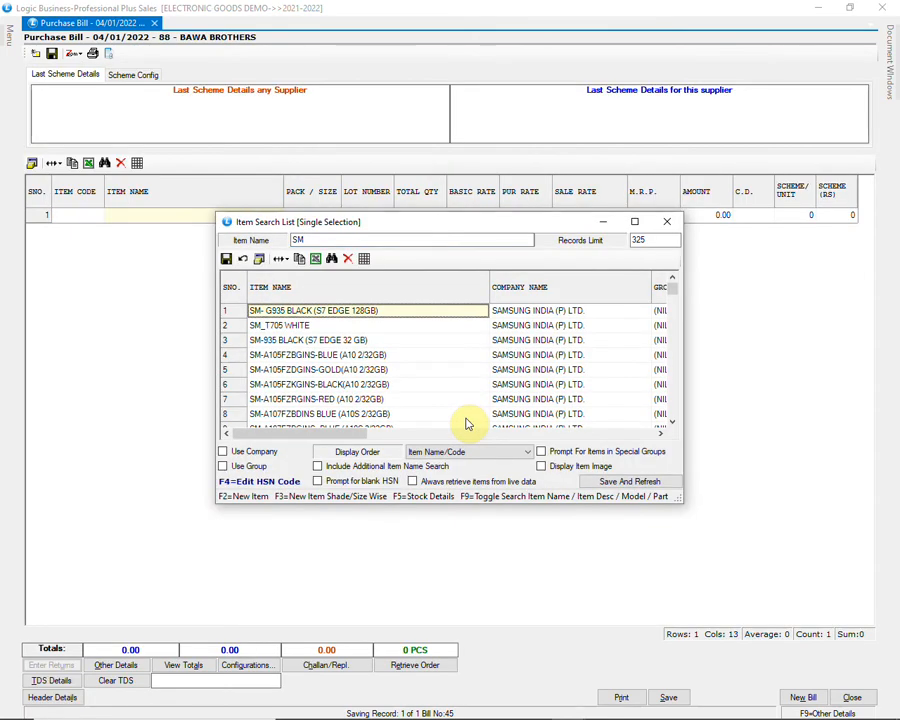
key("Return")
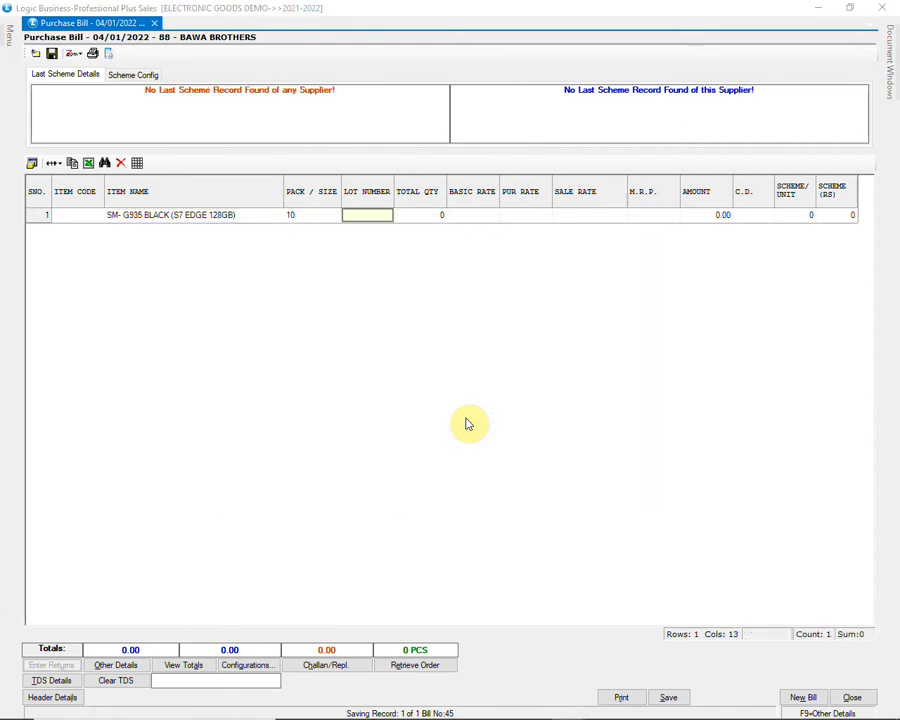
key("Return")
type("22")
key("Return")
type("5")
key("Return")
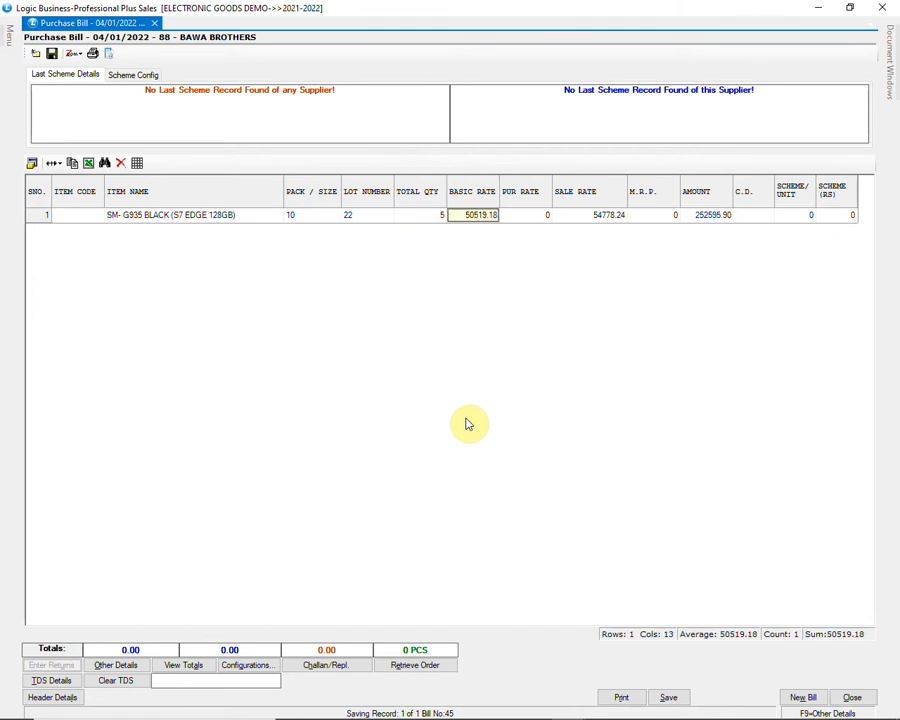
Accept the prefilled rates and remaining values for the Samsung item and complete its row
key("Return")
key("Return")
key("Return")
key("Return")
key("Return")
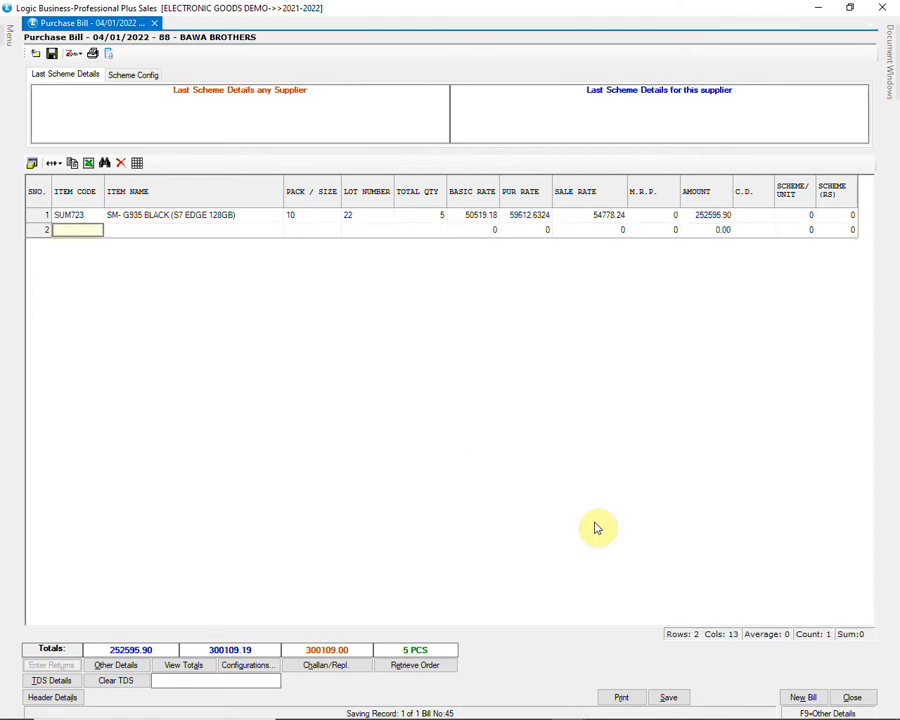
Save the purchase bill with its stock assigned to the WAREHOUSE godown, and close the Purchase Bill window
left_click(667, 696)
left_click(420, 417)
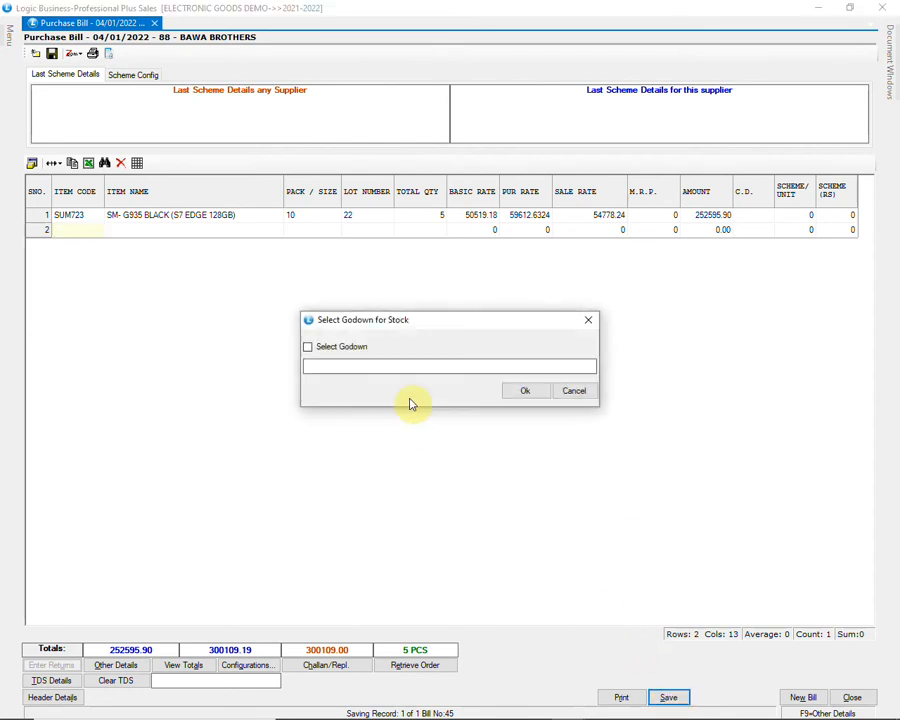
left_click(345, 346)
left_click(364, 398)
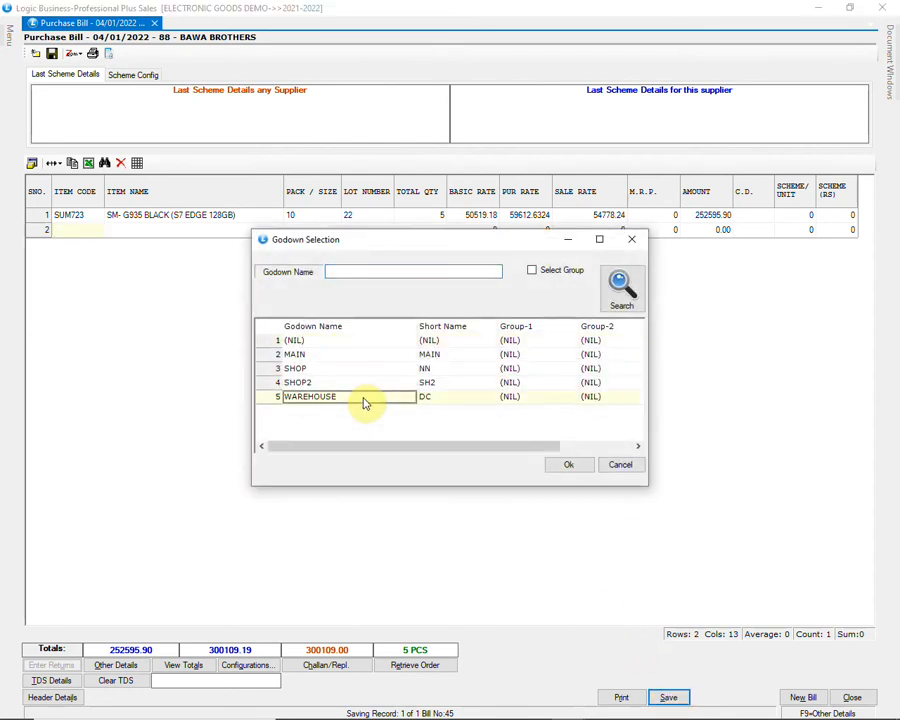
left_click(573, 464)
left_click(528, 389)
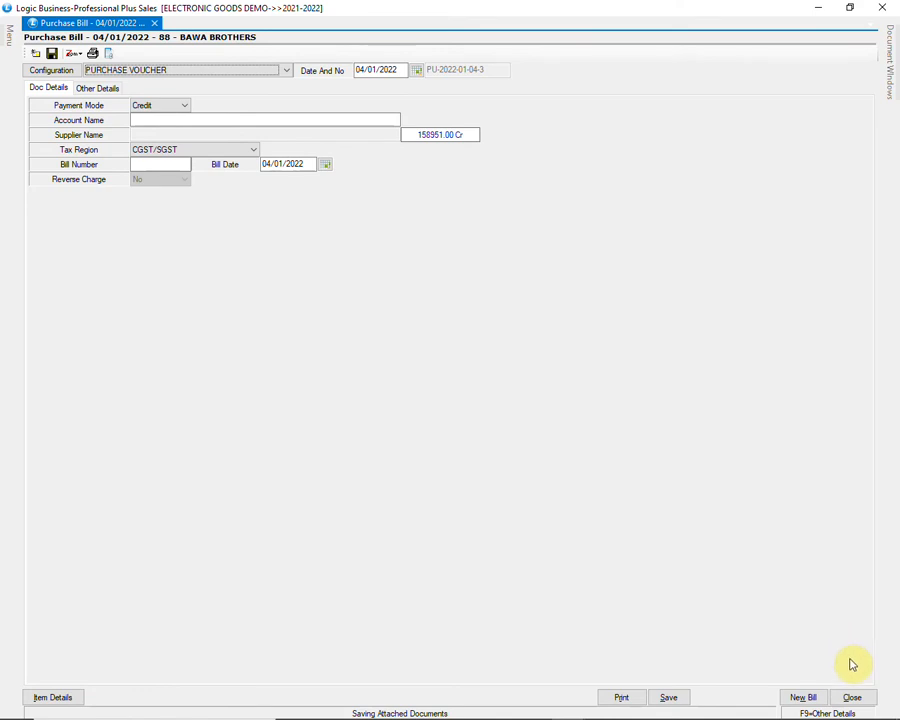
left_click(852, 697)
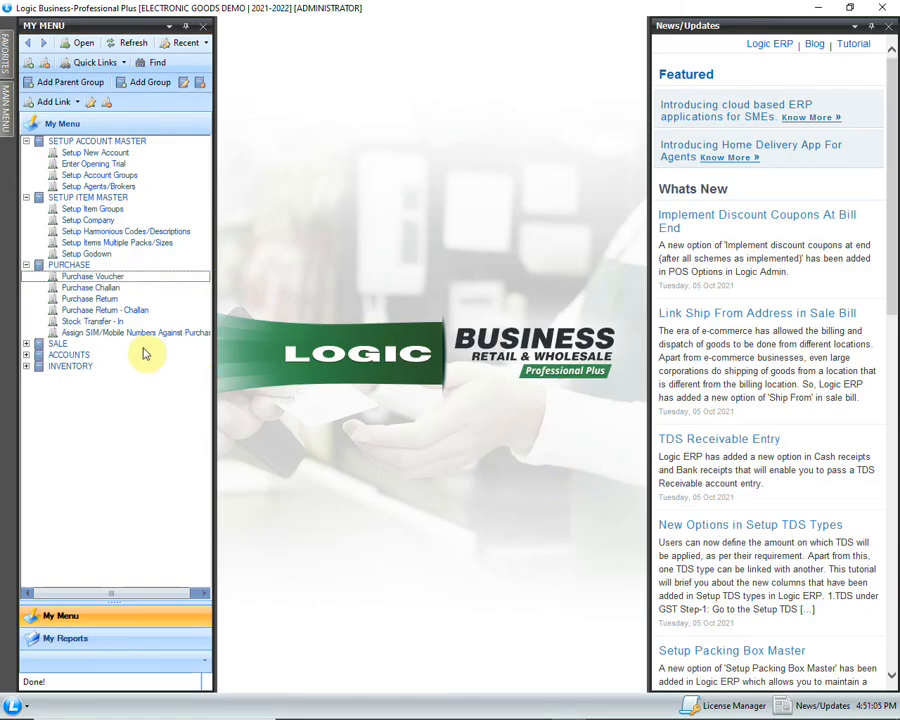
Open Assign SIM/Mobile Numbers Against Purchase and keep Purchase as the document type
left_click(151, 335)
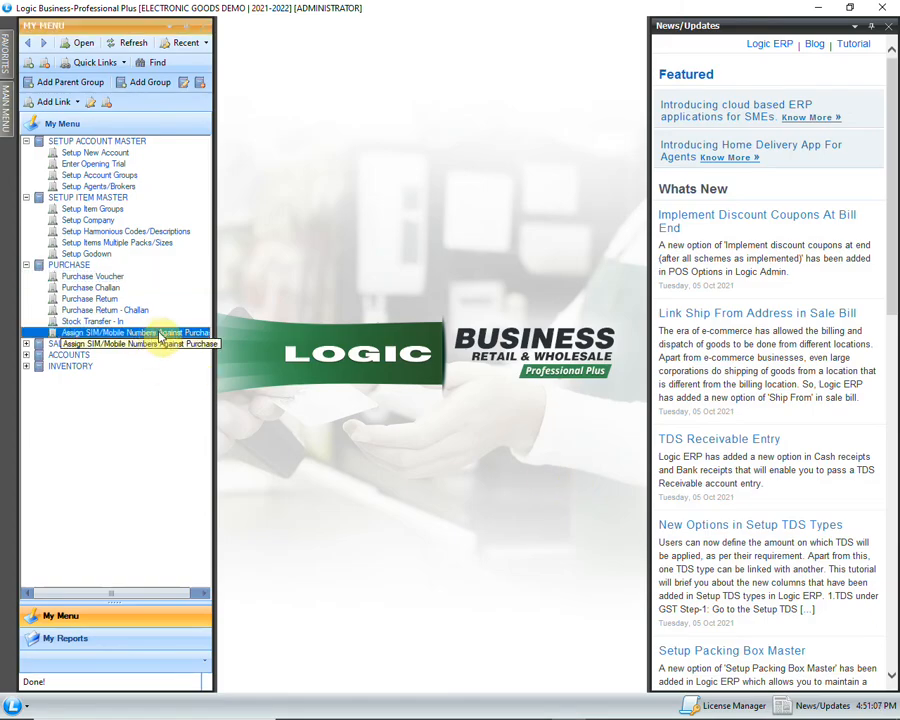
double_click(181, 335)
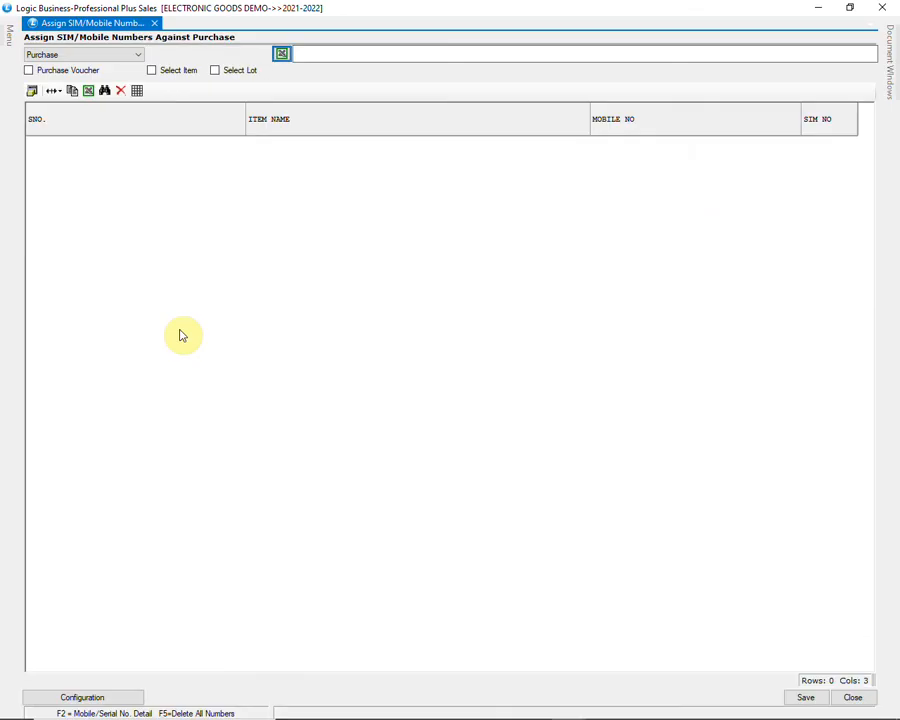
left_click(97, 55)
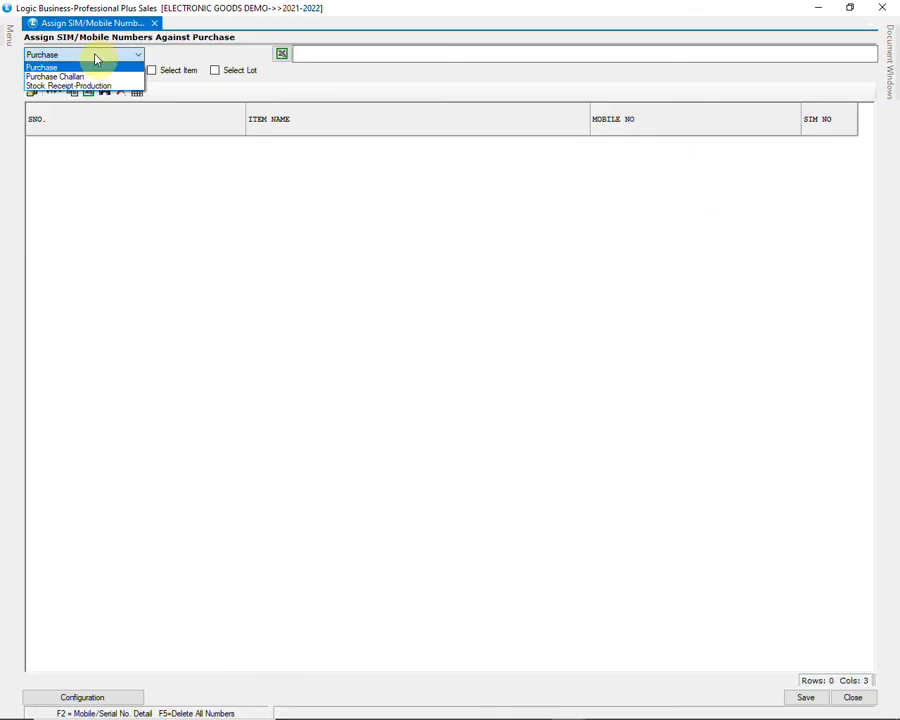
left_click(106, 54)
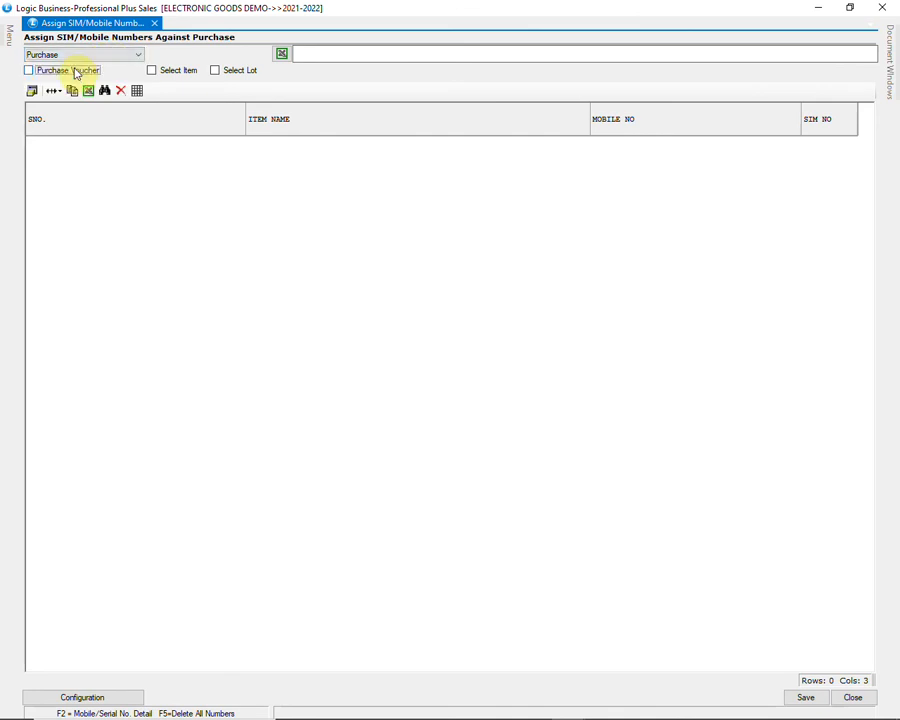
Search the purchase vouchers, choose BAWA BROTHERS bill 88, and retrieve its SM- G935 BLACK (S7 EDGE 128GB) item
left_click(75, 73)
left_click(258, 356)
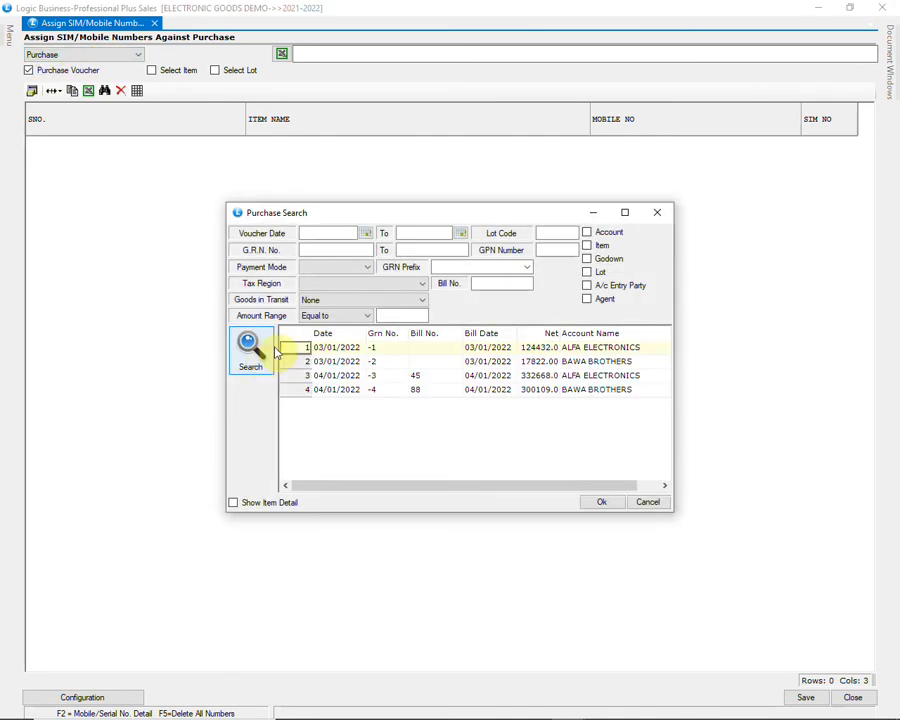
left_click(375, 391)
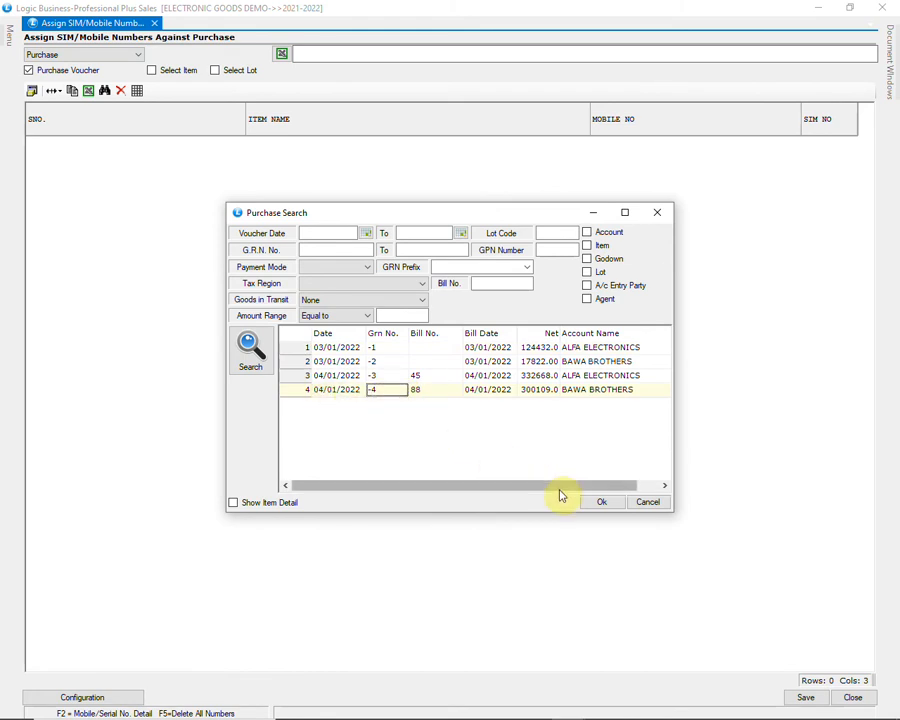
left_click(598, 504)
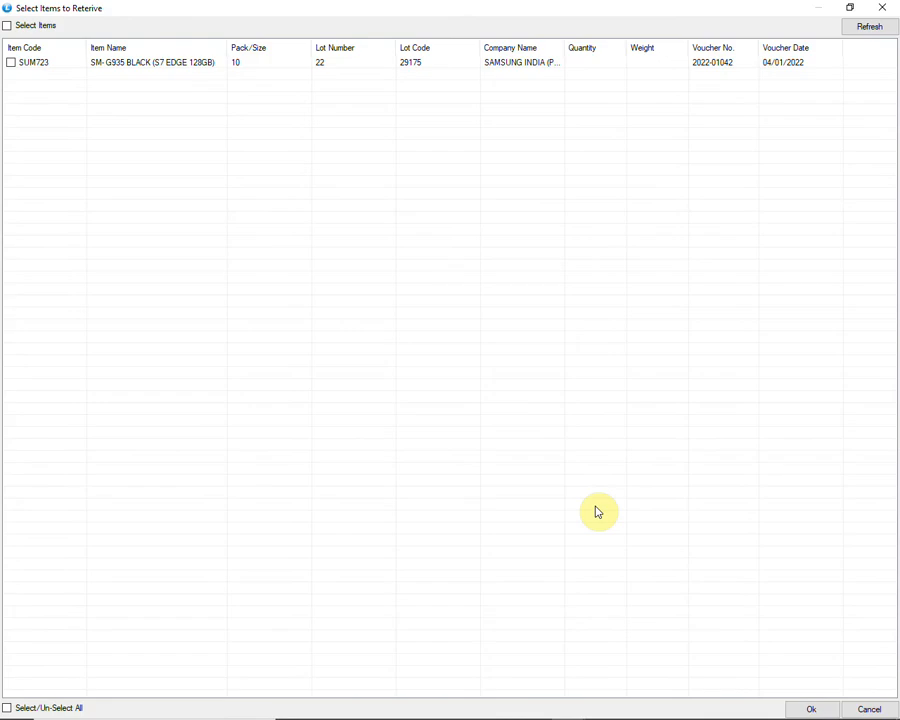
left_click(11, 63)
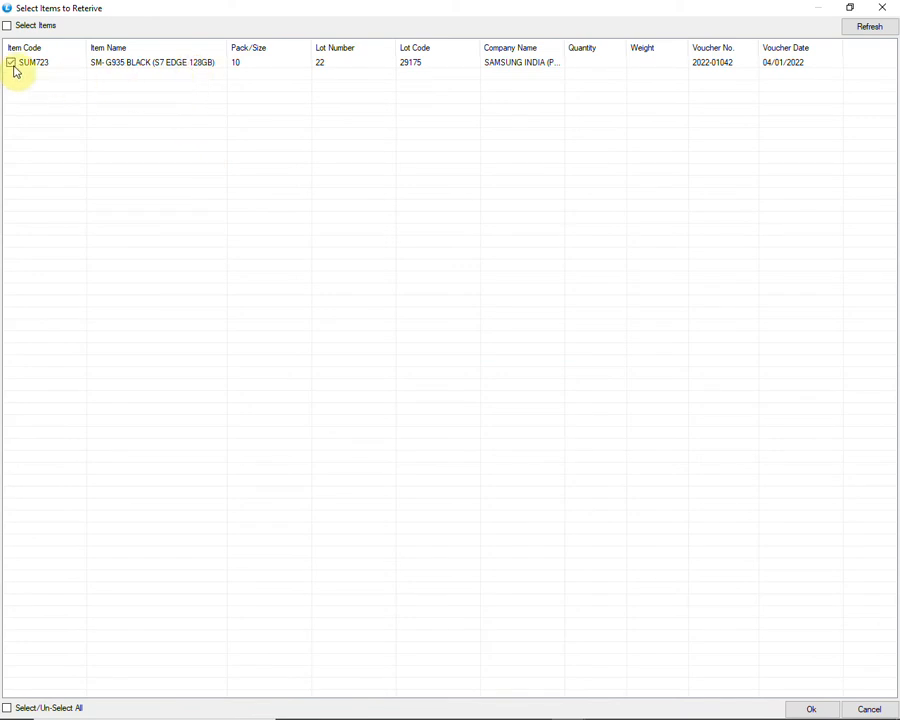
left_click(811, 709)
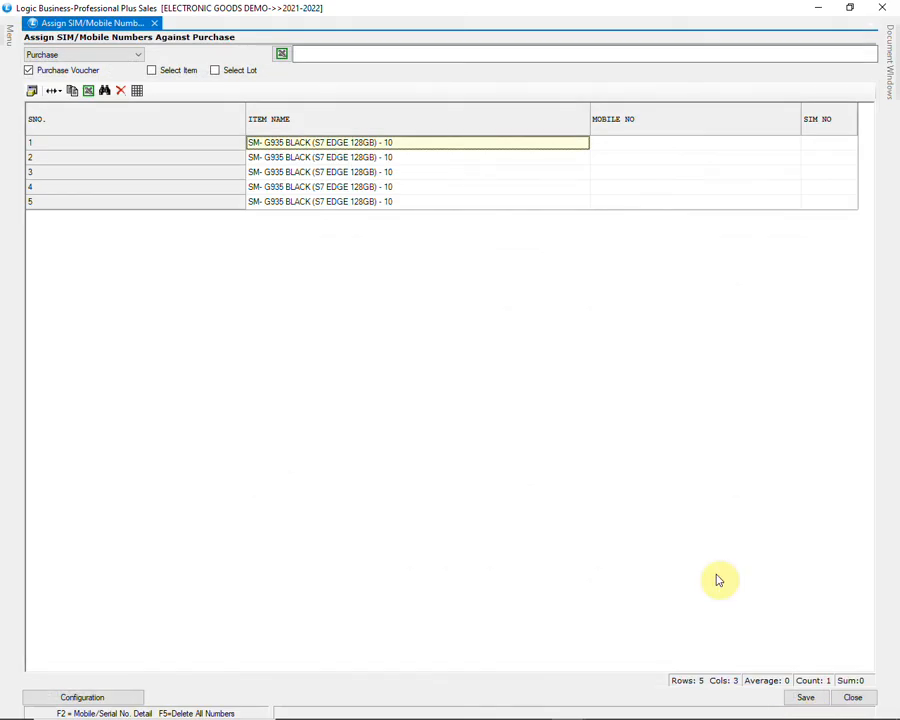
left_click(669, 146)
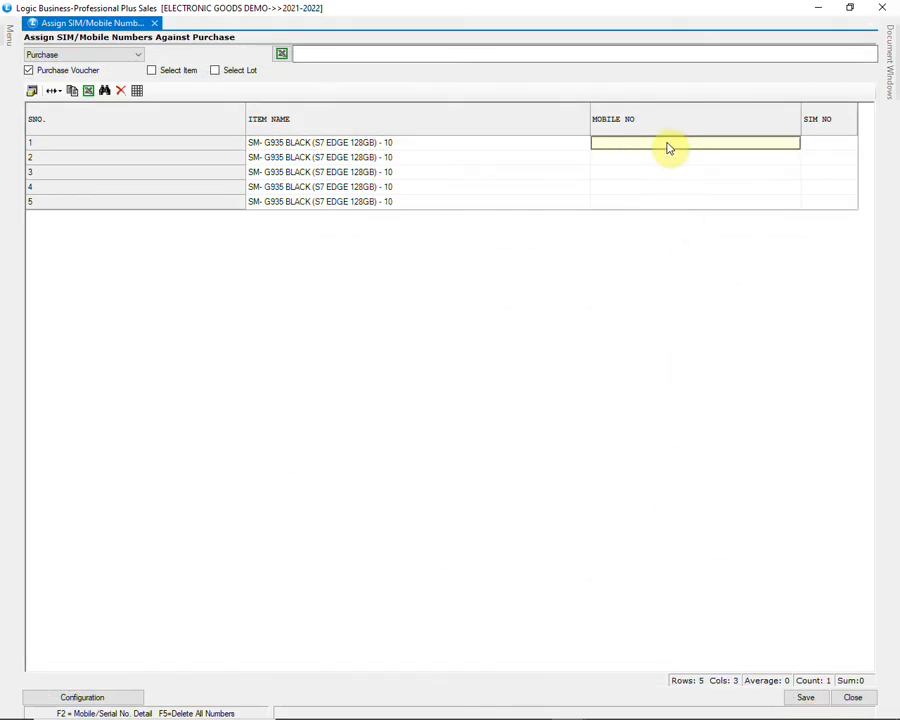
left_click(668, 158)
left_click(668, 173)
left_click(667, 187)
left_click(667, 197)
Assign mobile numbers 020304 and 020305 to pieces 1 and 2, leaving their SIM numbers blank
left_click(672, 145)
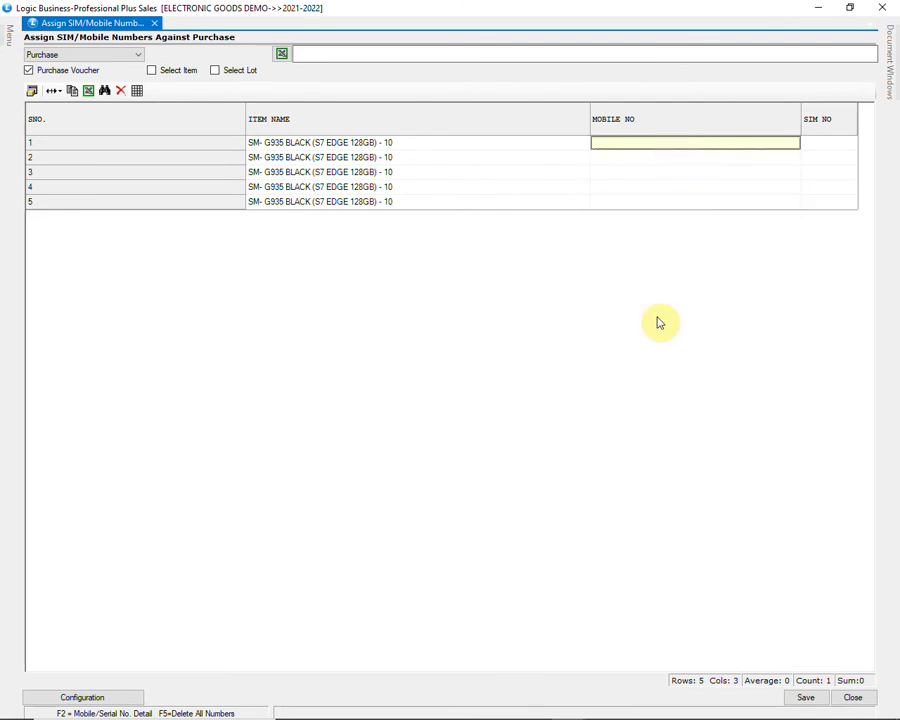
type("02030")
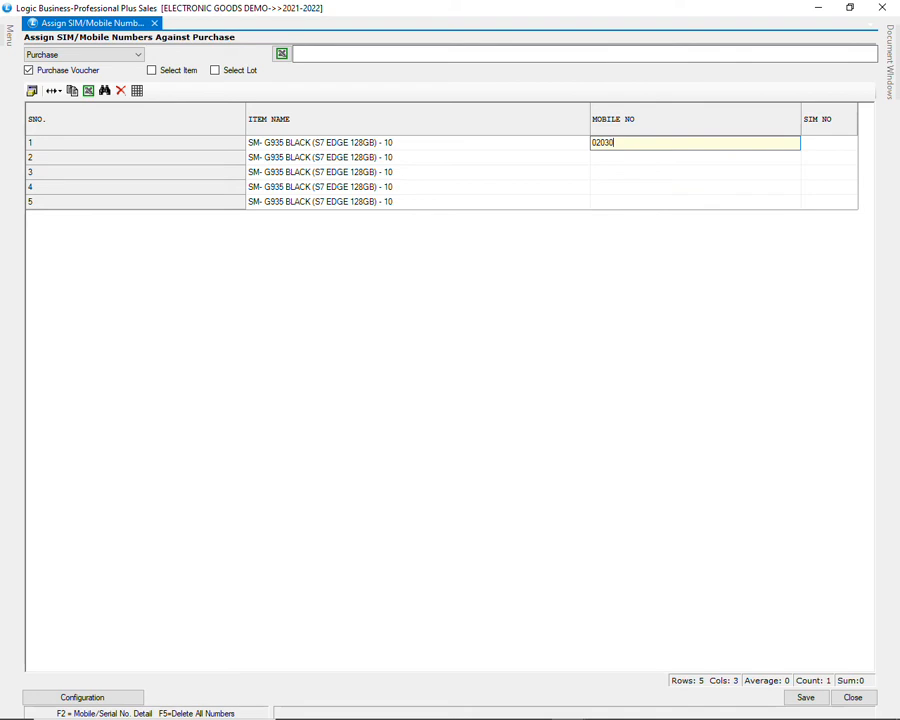
type("4")
key("Return")
key("Return")
key("Return")
type("02030")
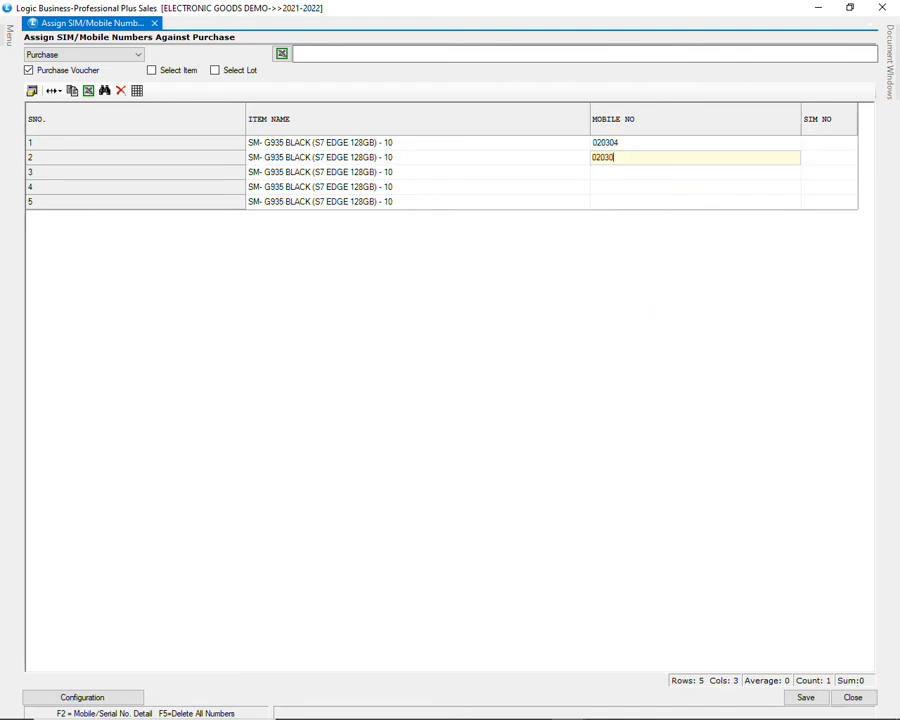
type("5")
key("Return")
key("Return")
key("Return")
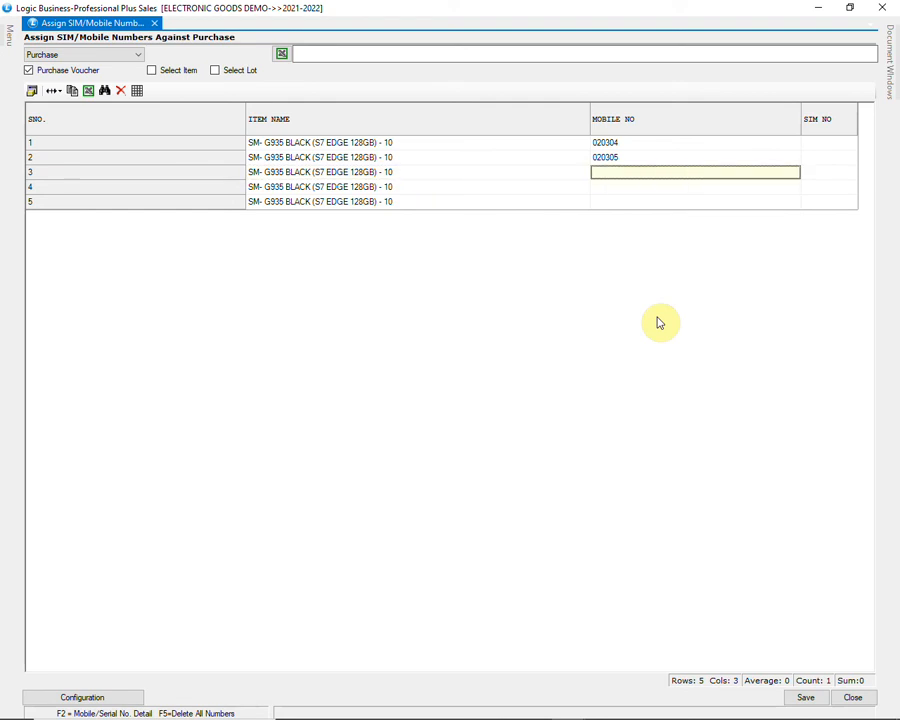
Assign mobile numbers 020306 and 020307 to pieces 3 and 4, leaving their SIM numbers blank
type("020306")
key("Return")
key("Return")
key("Return")
type("020")
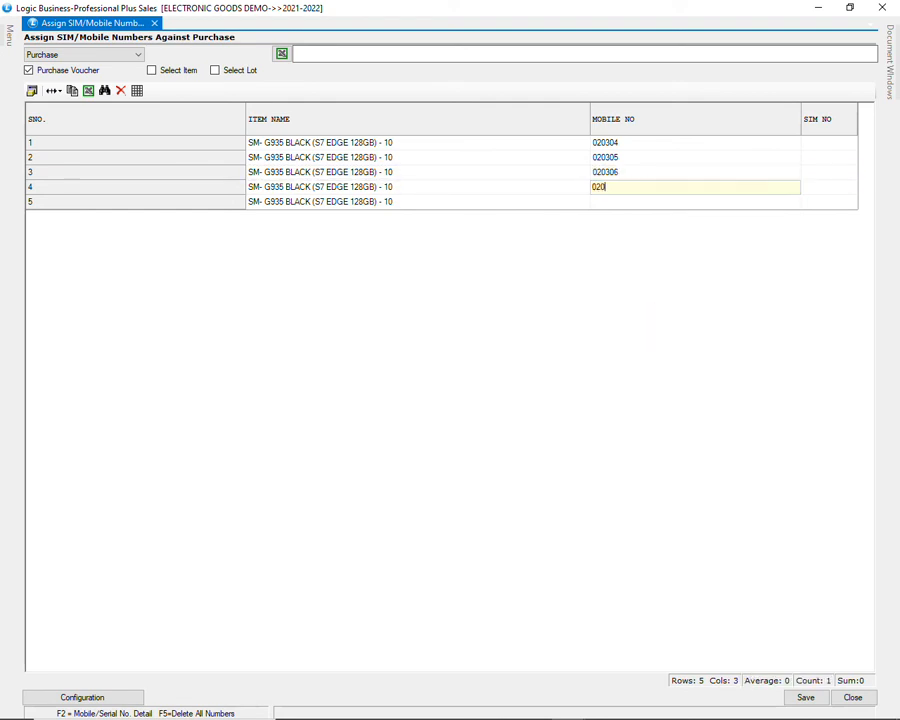
type("307")
key("Return")
key("Return")
key("Return")
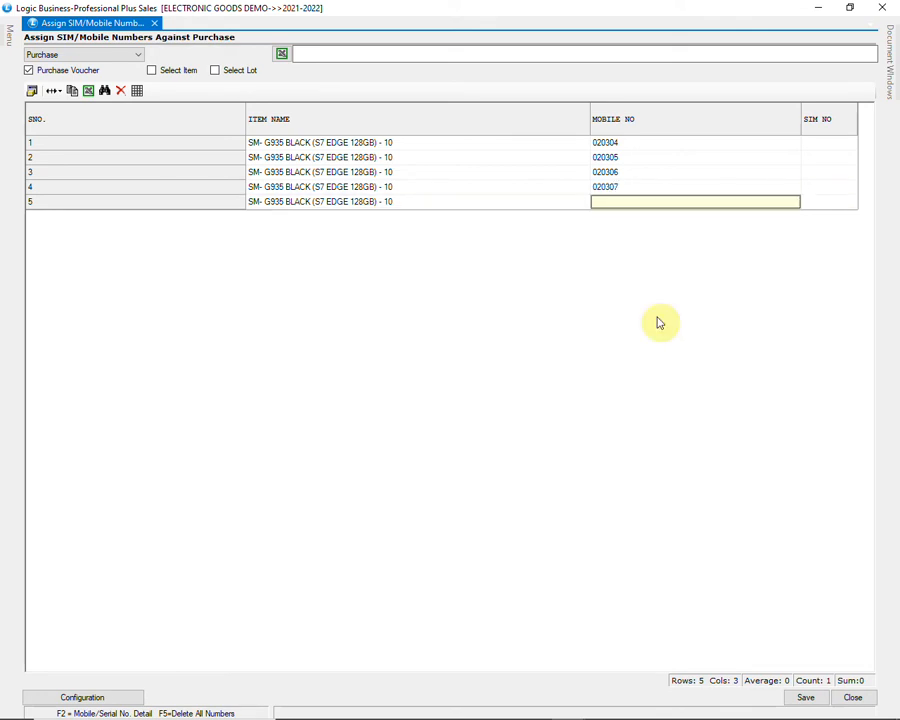
Assign mobile number 020308 to piece 5 with no SIM number, and save the assigned numbers to disk
type("020308")
key("Return")
key("Return")
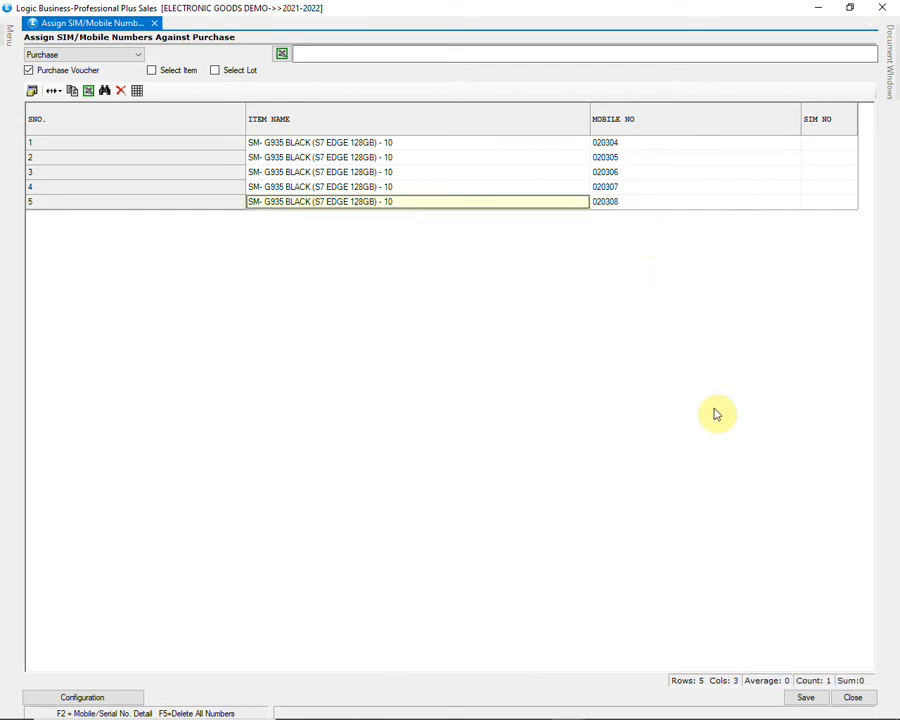
left_click(804, 697)
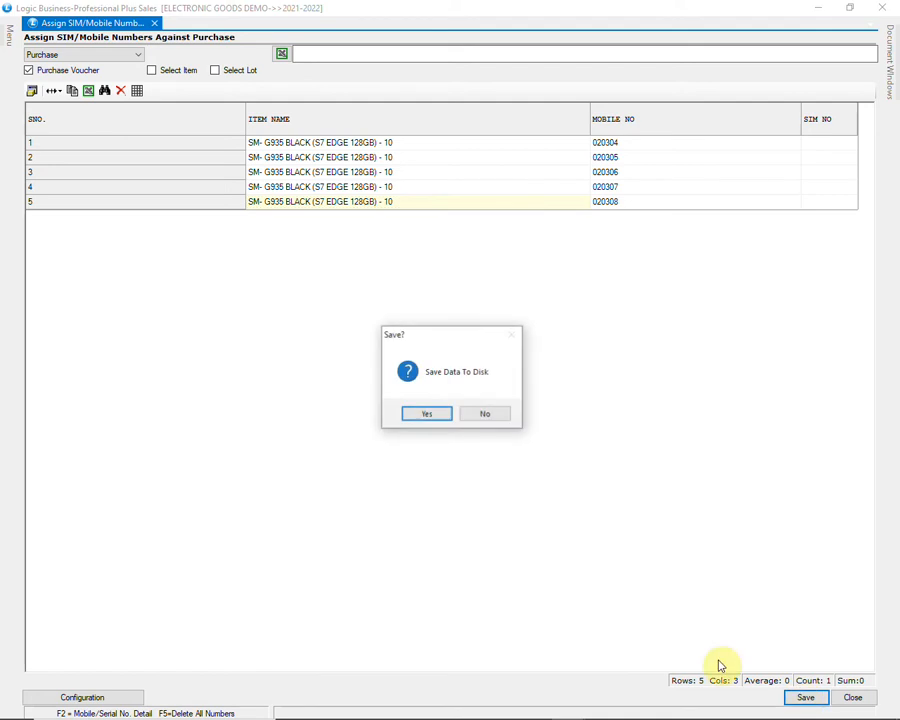
left_click(431, 419)
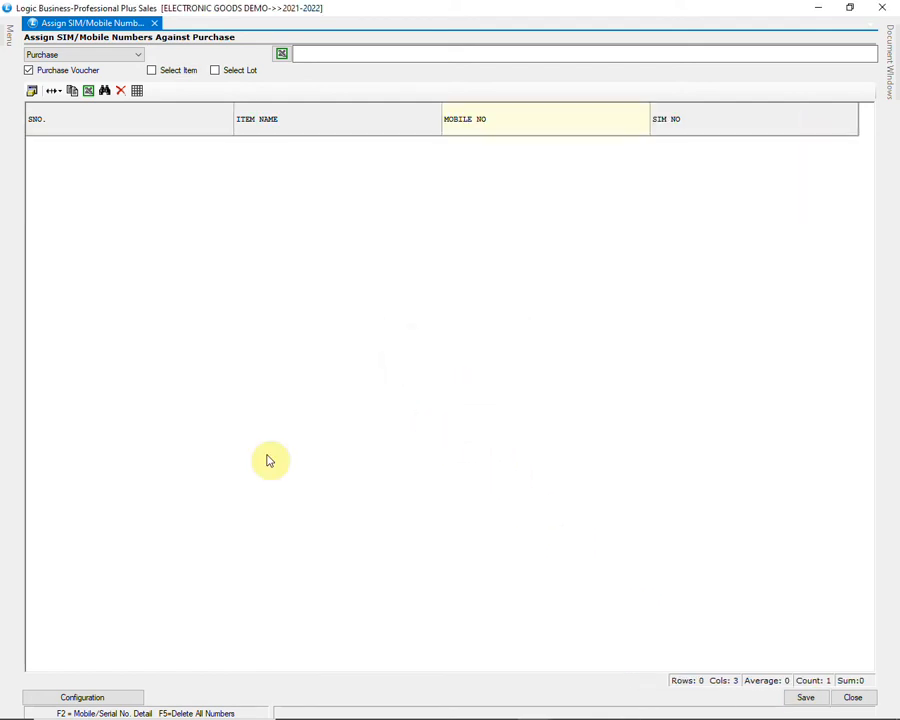
Search the purchase vouchers again, choose KABIR ELECTRONICS bill GST3, and retrieve its SAMSUNG GALAXY S21 ULTRA 5G item
left_click(29, 71)
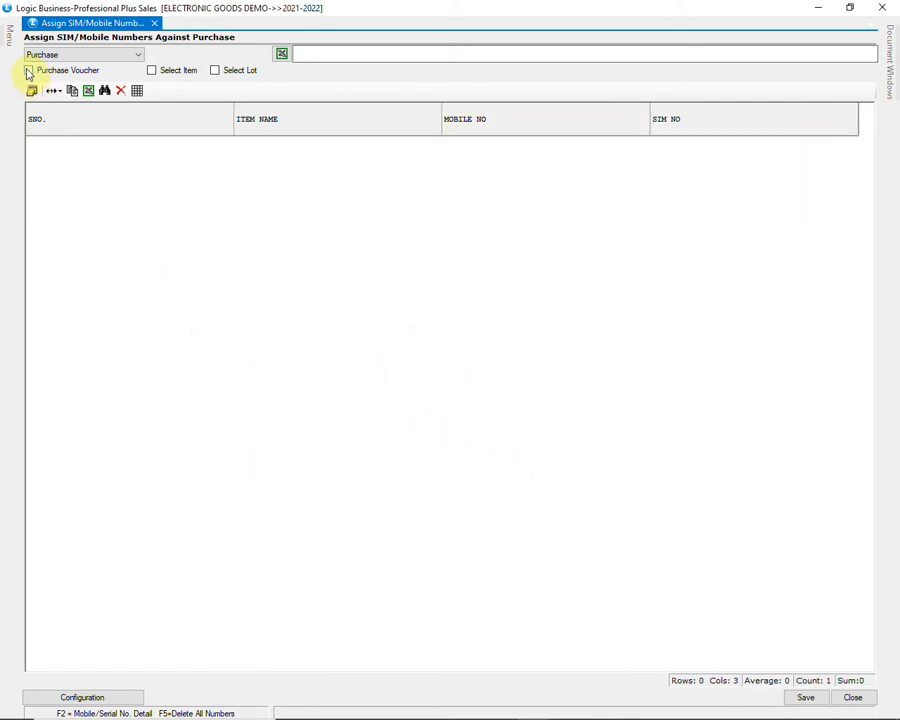
left_click(29, 71)
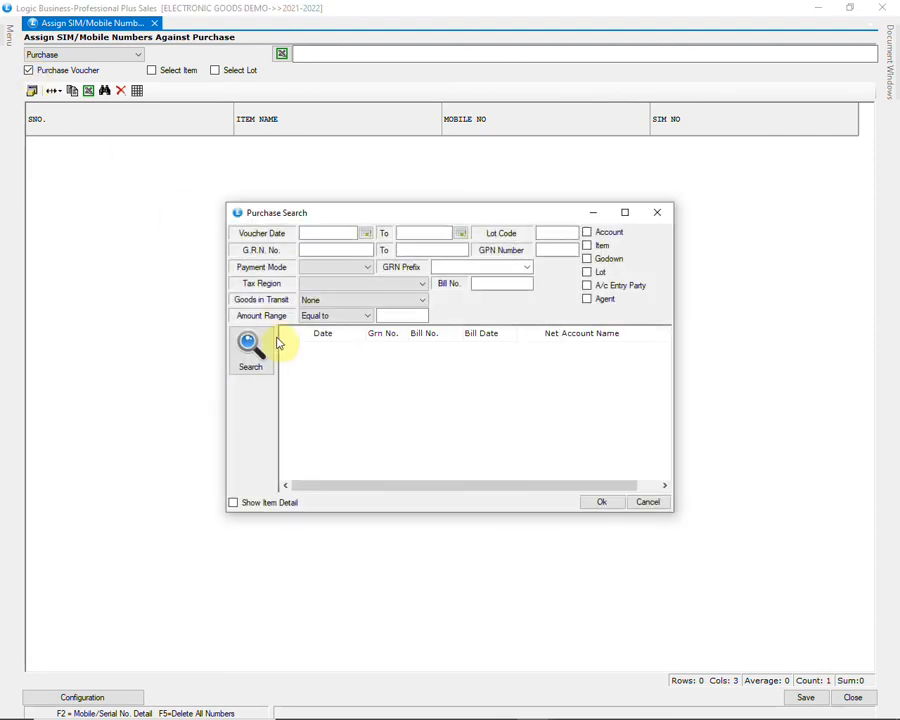
left_click(252, 350)
left_click(400, 436)
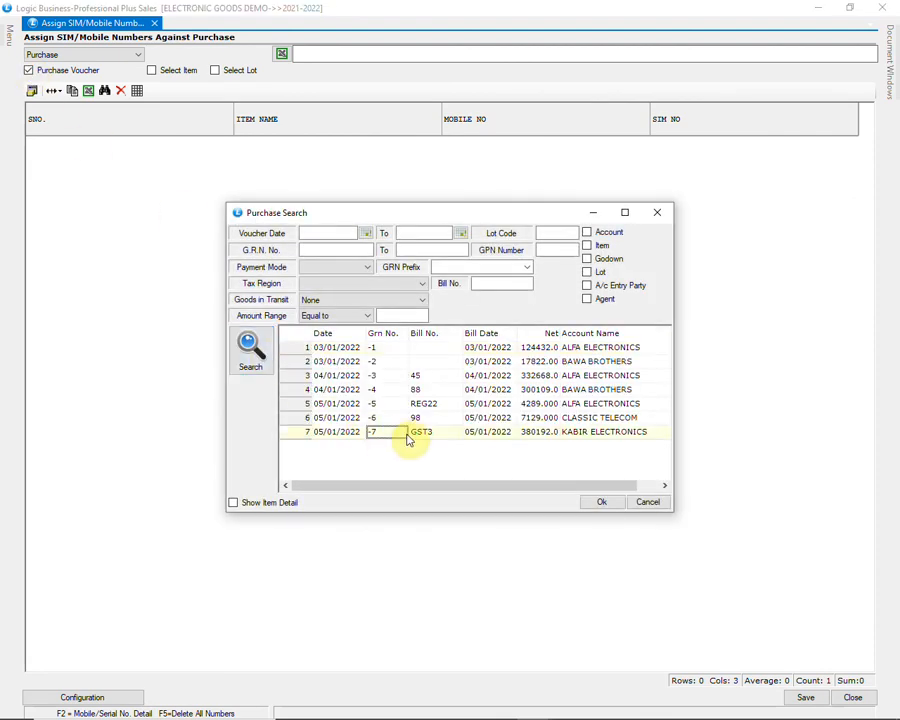
left_click(600, 503)
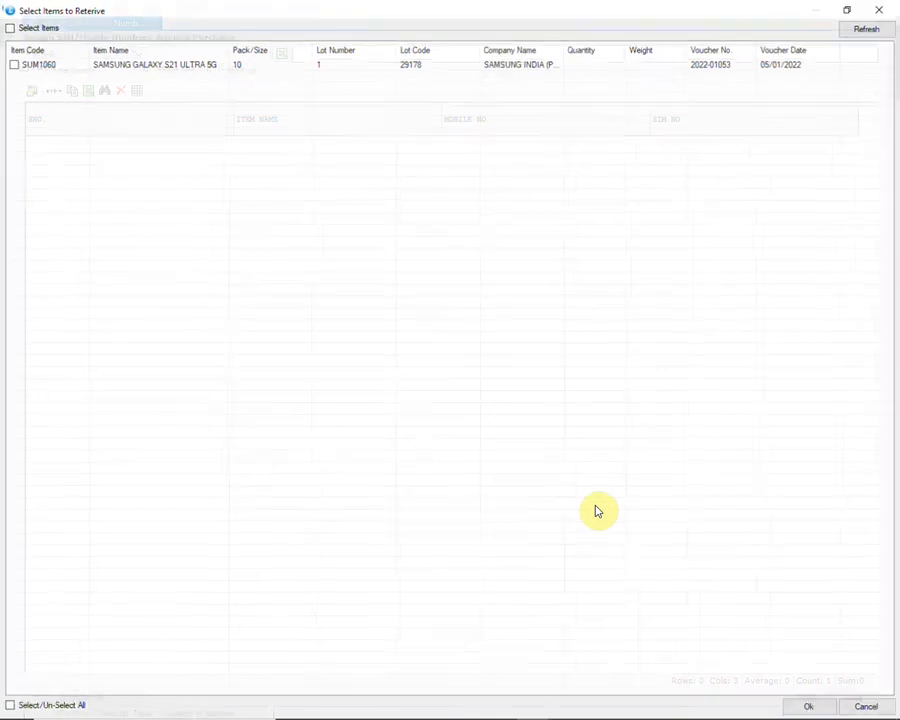
left_click(6, 708)
left_click(810, 708)
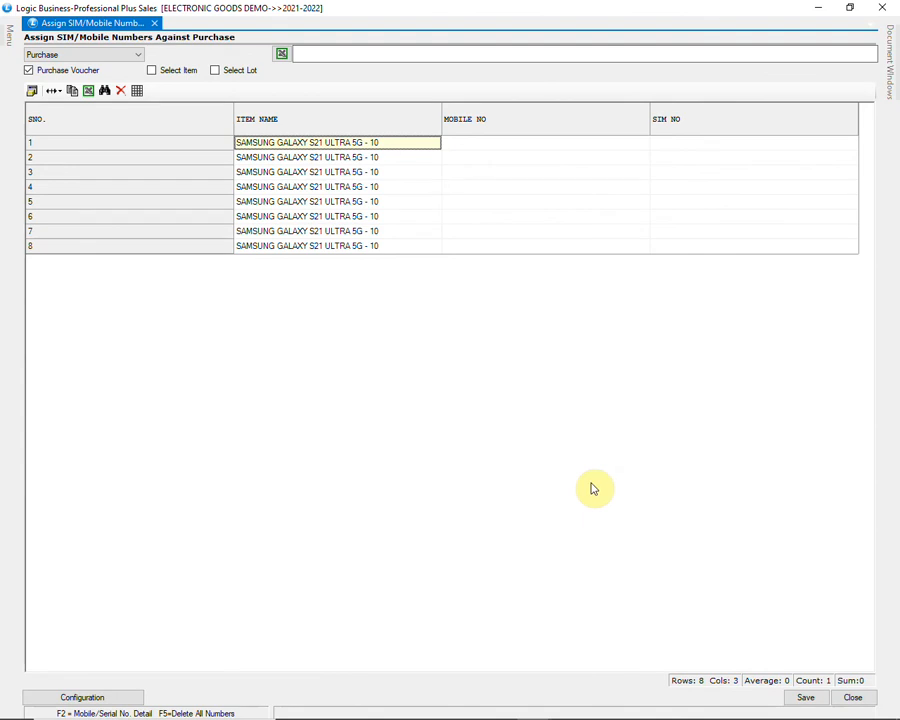
Import the pieces' mobile numbers from the SERIAL NUMBERS Excel file on the Desktop, overwriting existing records
left_click(284, 58)
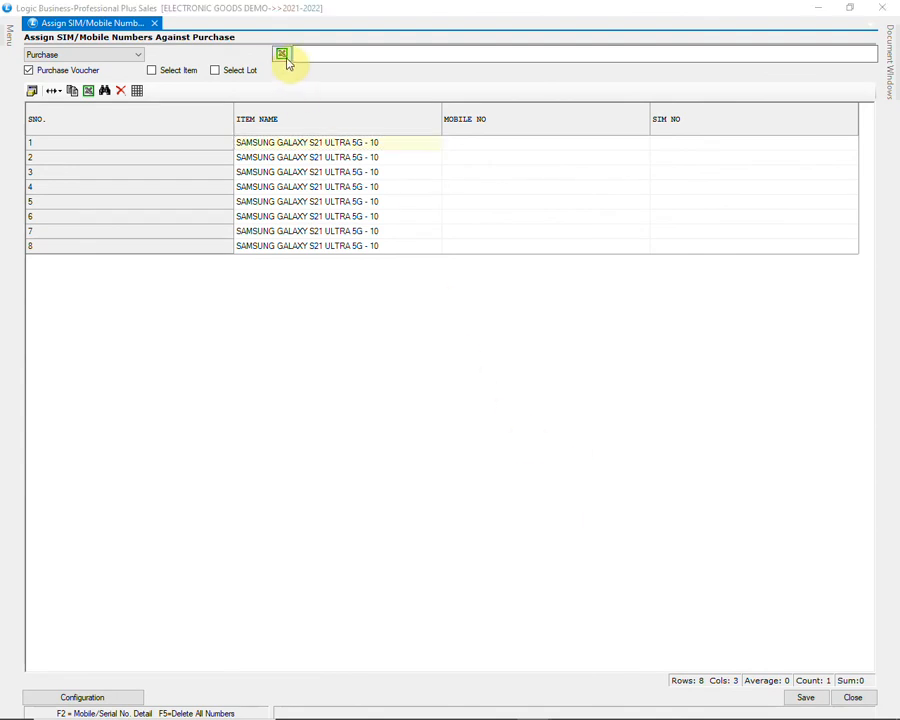
left_click(211, 238)
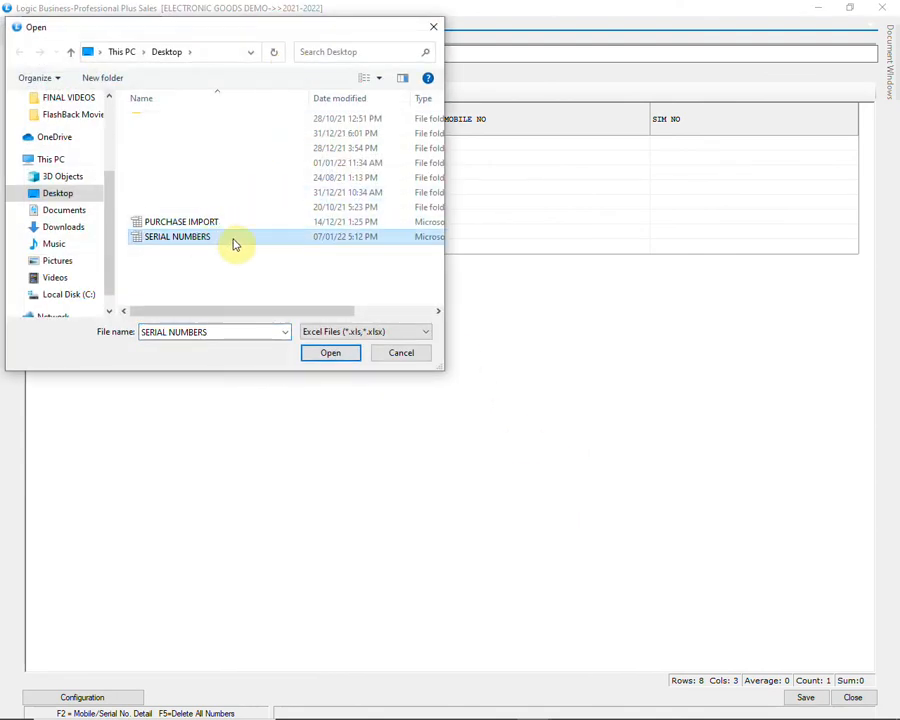
left_click(326, 352)
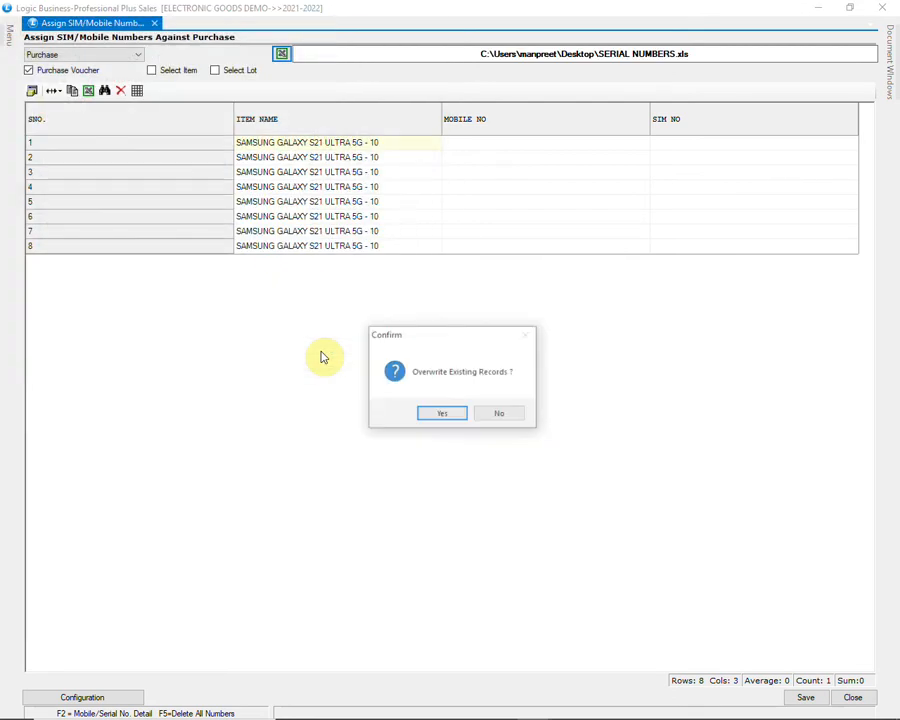
left_click(445, 413)
left_click(445, 414)
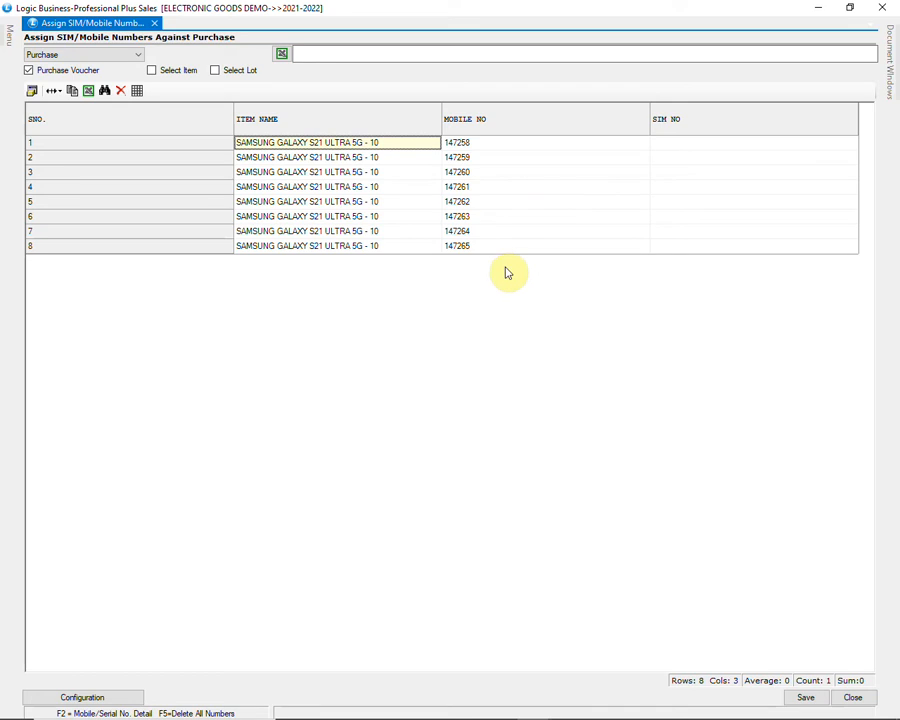
Save the imported numbers to disk and close the Assign SIM/Mobile Numbers form
left_click(803, 698)
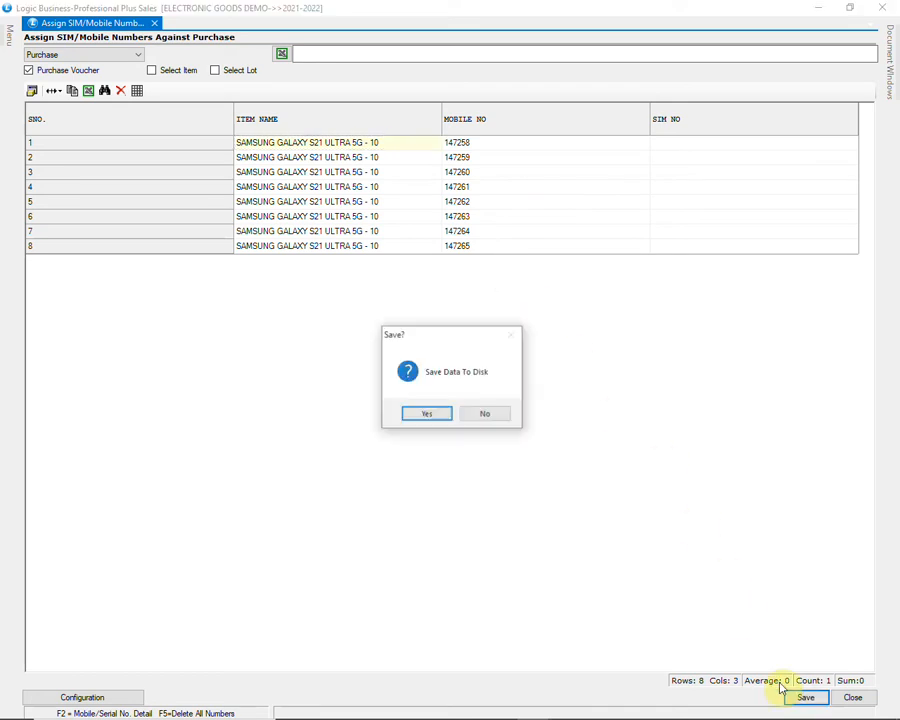
left_click(431, 415)
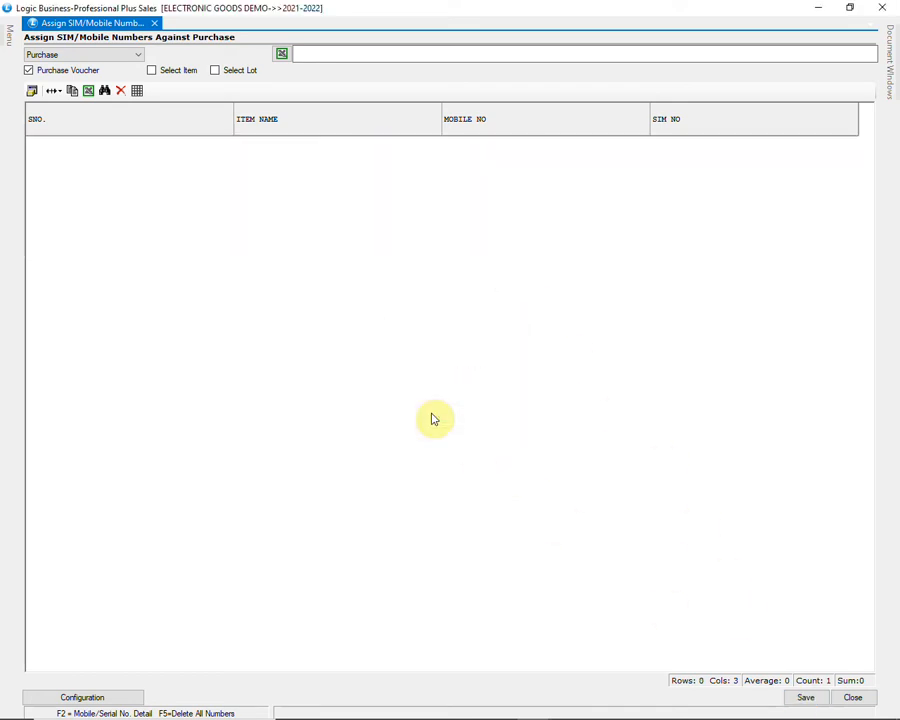
left_click(855, 697)
left_click(440, 416)
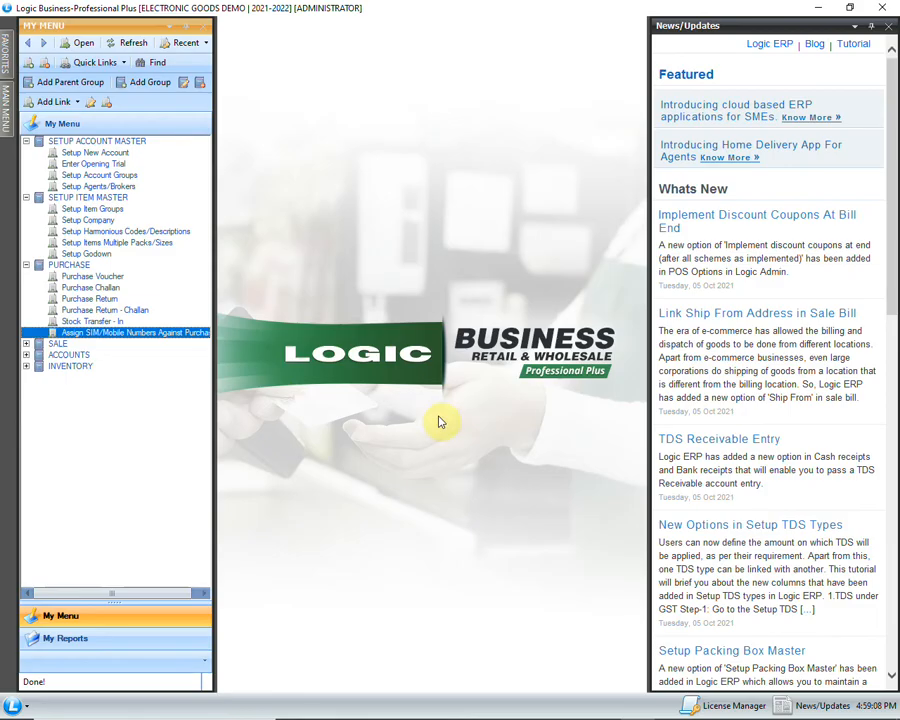
Start a credit Purchase Return for ALFA ELECTRONICS with D/N number 1, and proceed to its item details
double_click(122, 298)
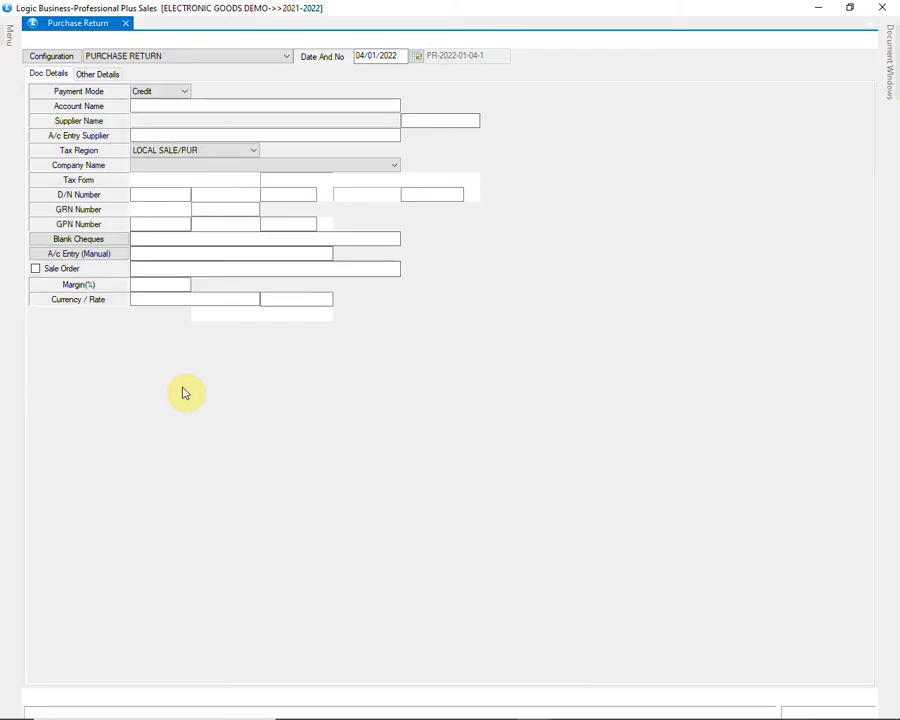
key("Return")
type("A")
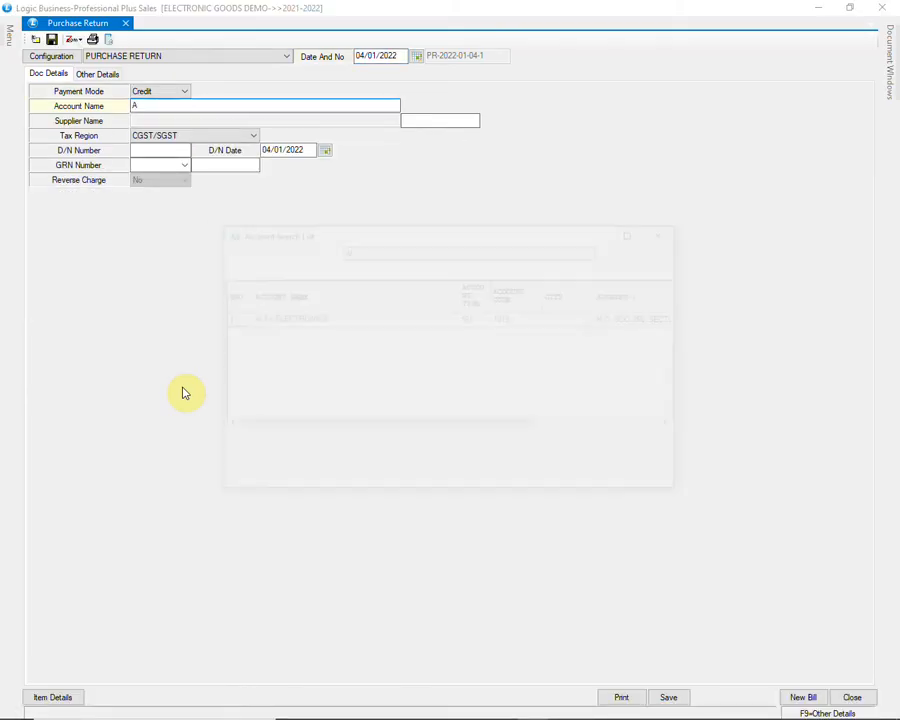
type("L")
key("Return")
key("Return")
type("1")
key("Return")
key("Return")
key("Return")
key("Return")
key("Return")
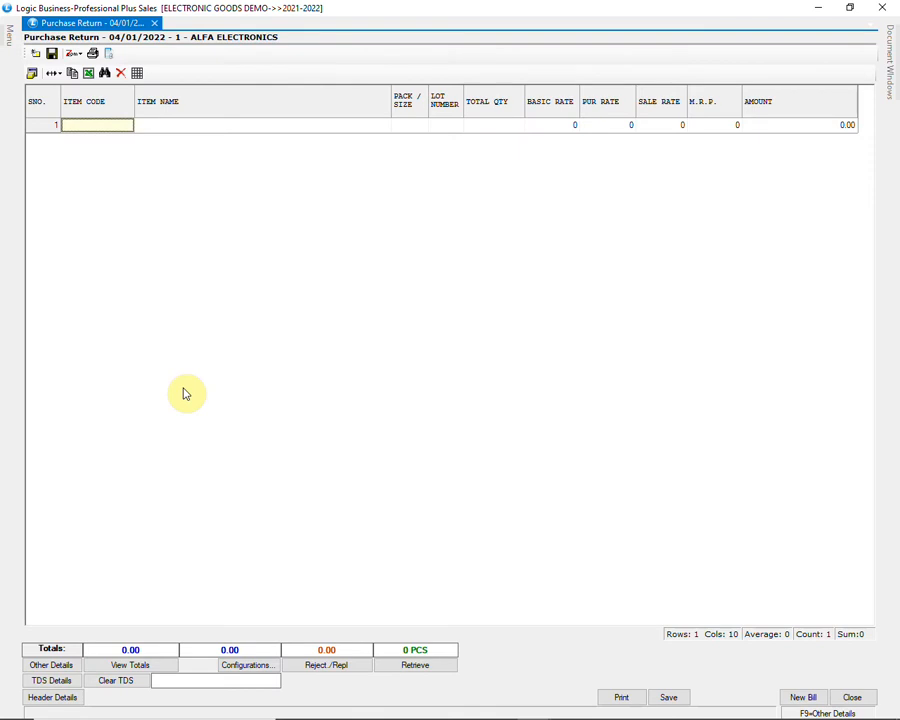
Add the IPHONE XS MAX -SILVER 512GB piece to the return by serial number 504020, keeping quantity 1 and its rates
type("504020")
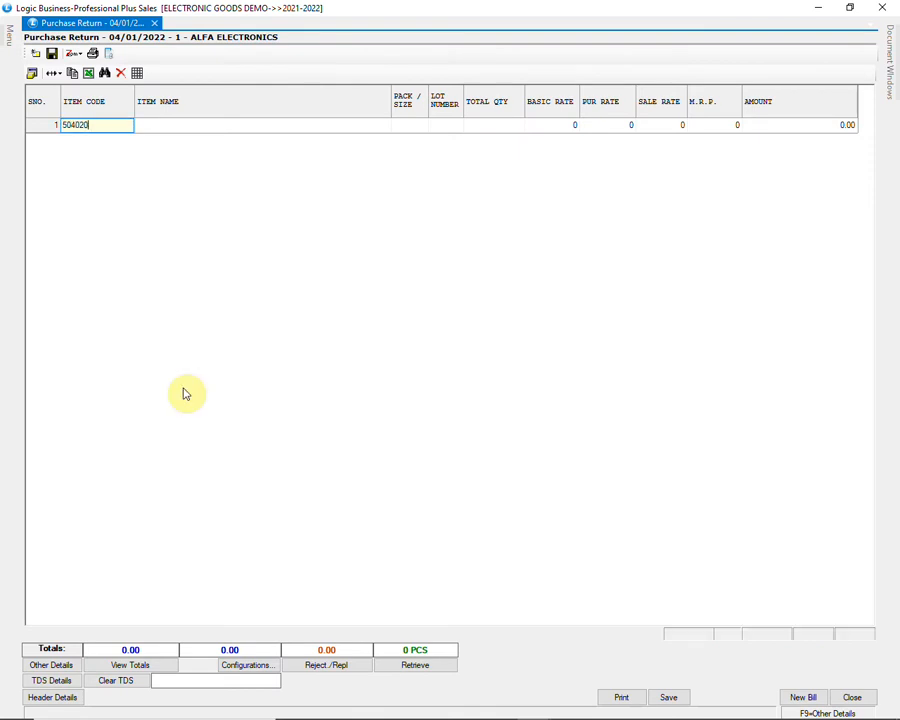
key("Return")
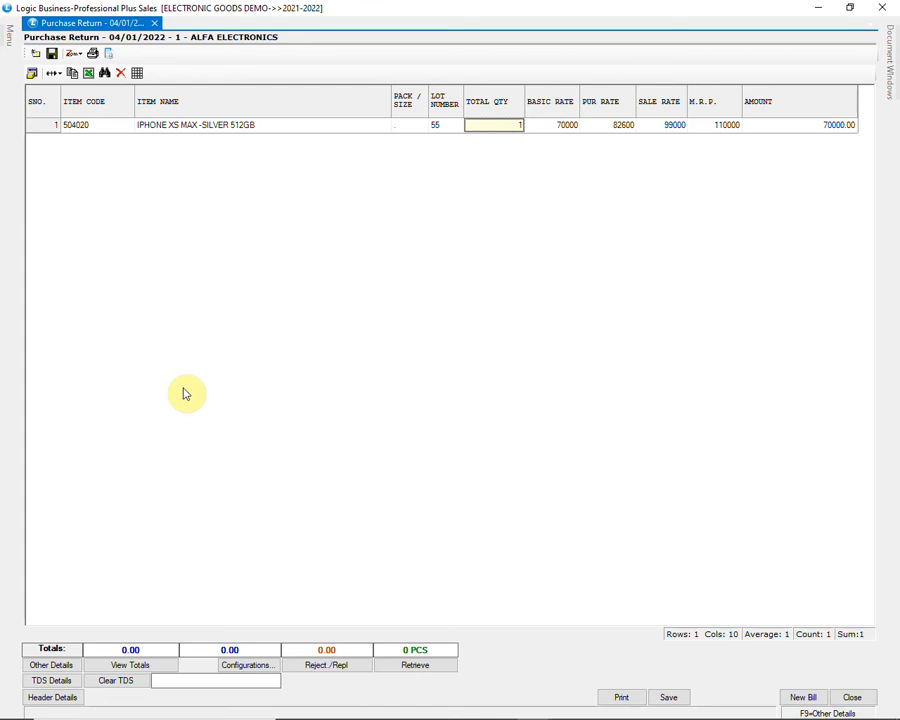
key("Return")
key("Return")
key("Return")
key("Return")
key("Return")
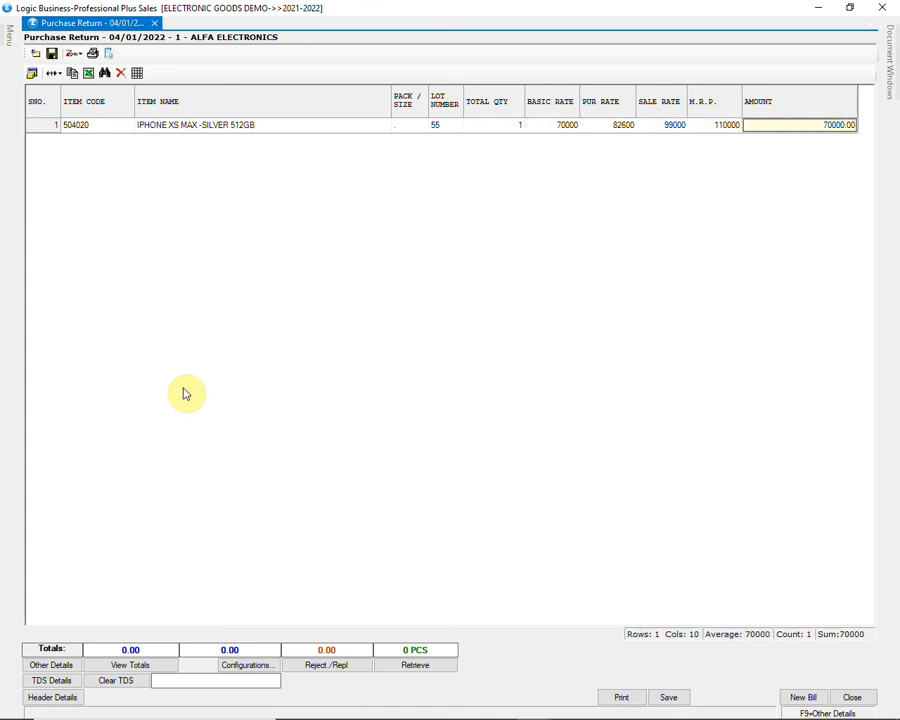
key("Return")
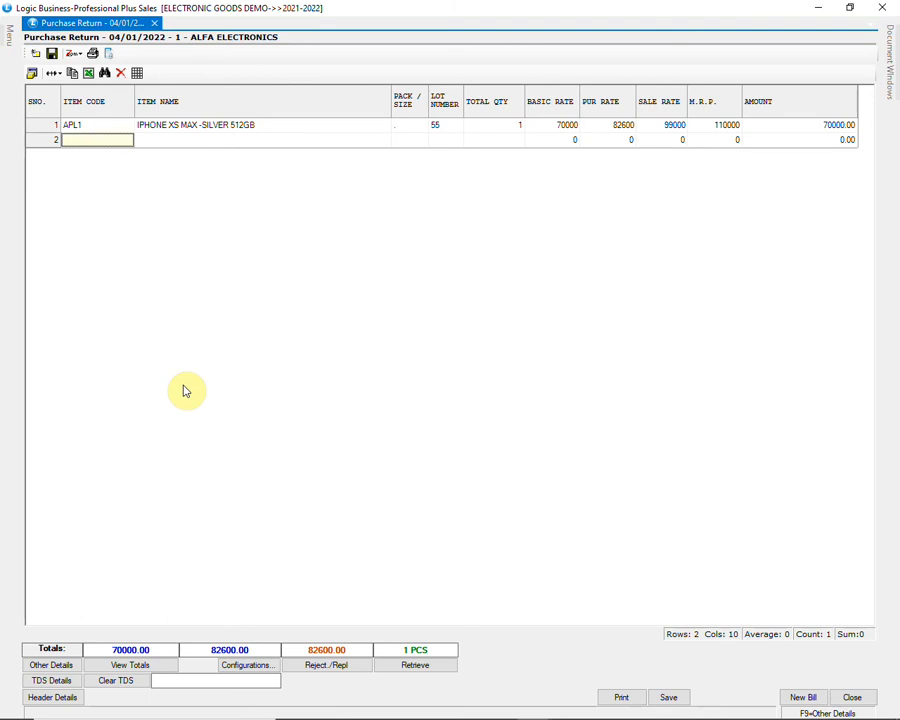
Start retrieving another return item using the Lot with Pcs Info option
left_click(420, 666)
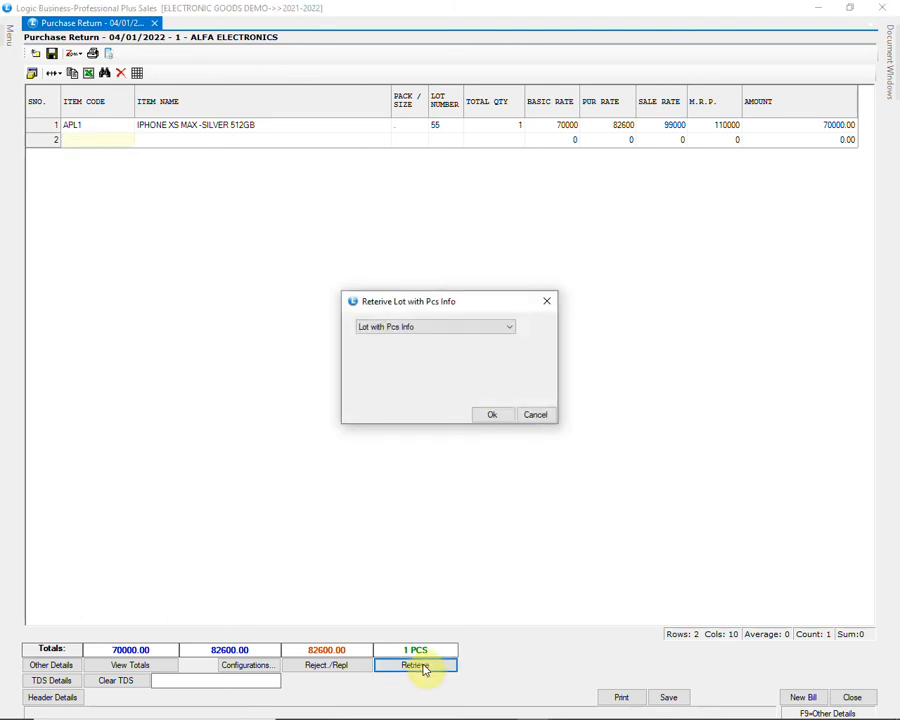
left_click(466, 328)
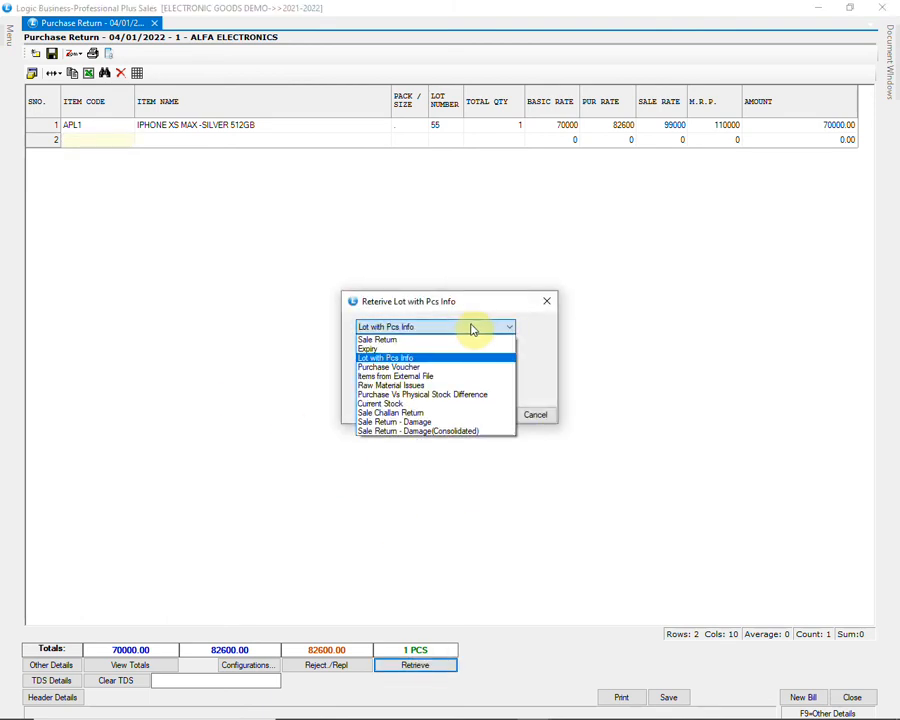
left_click(473, 328)
left_click(486, 412)
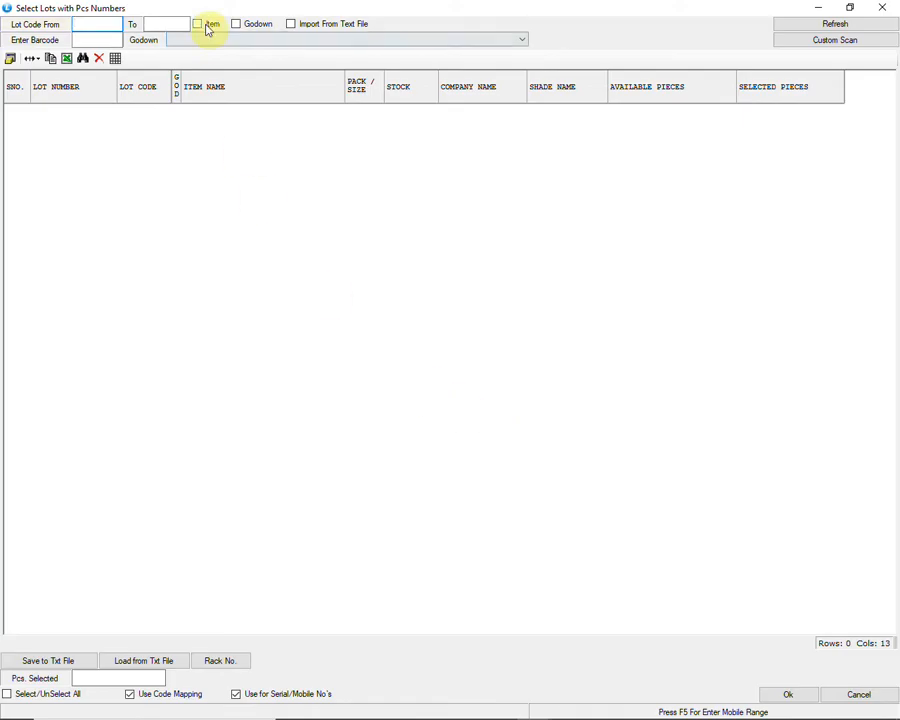
Filter the lots by item, searching for IP and choosing IPHONE XS MAX -SILVER 512GB, and load its available pieces
left_click(199, 24)
type("IP")
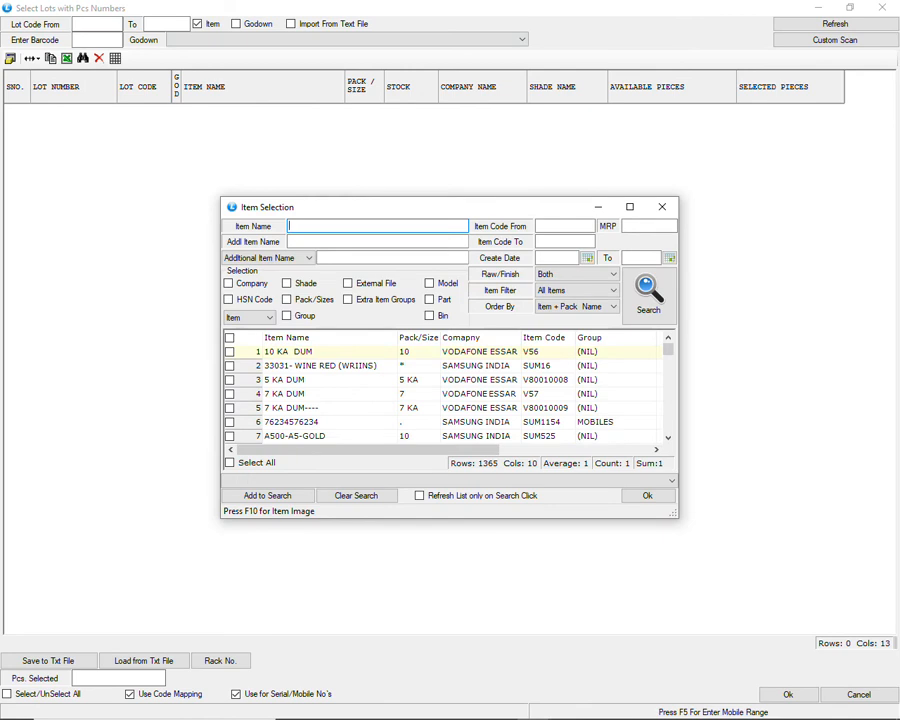
key("Return")
left_click(229, 350)
left_click(644, 499)
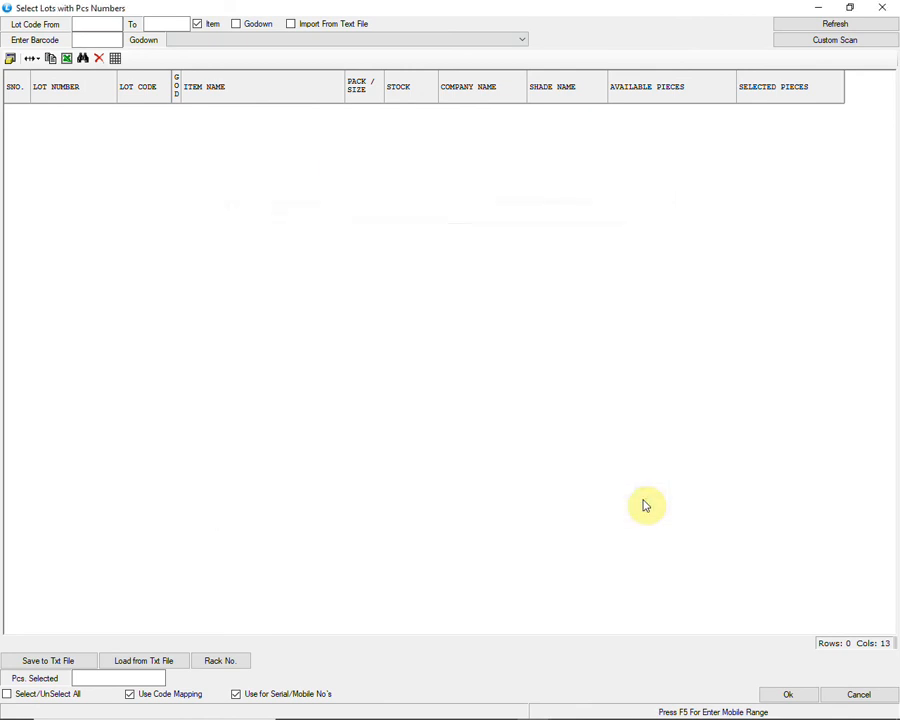
left_click(814, 24)
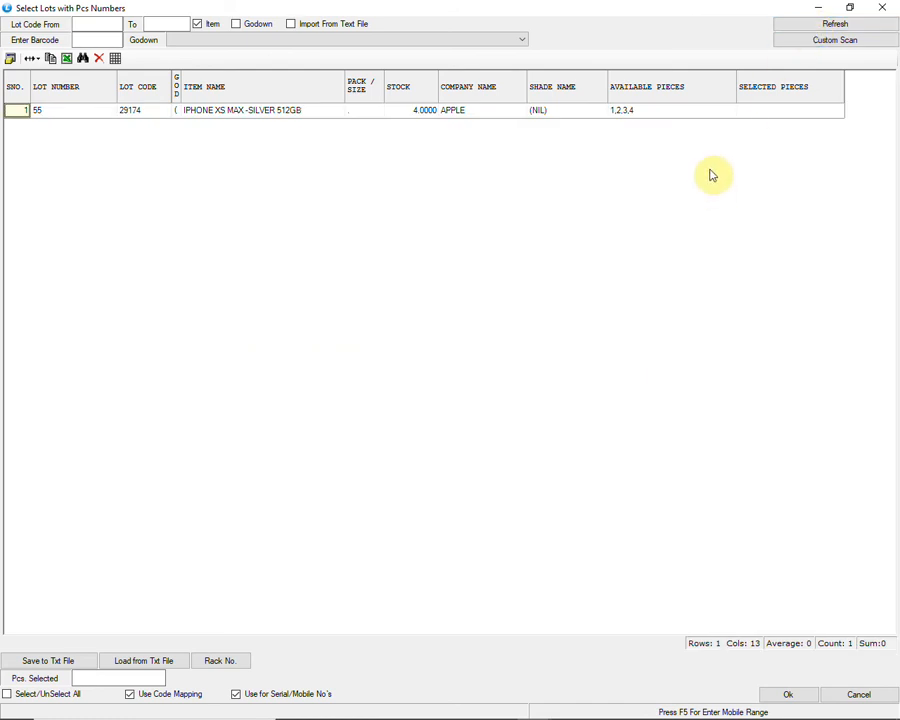
Select piece 504021 from lot 55 and bring it into the purchase return
left_click(765, 112)
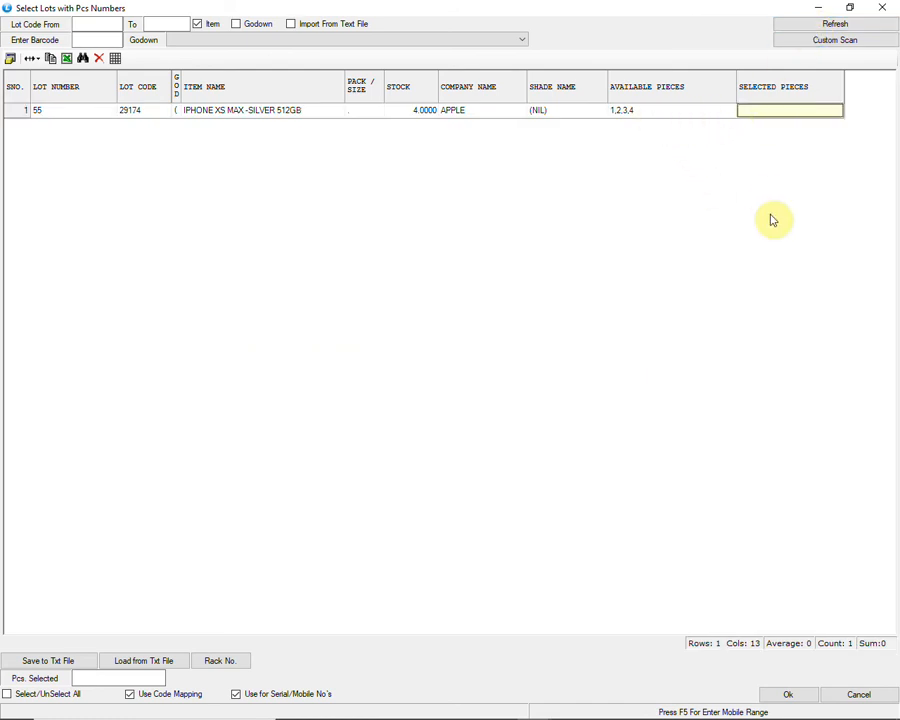
key("Return")
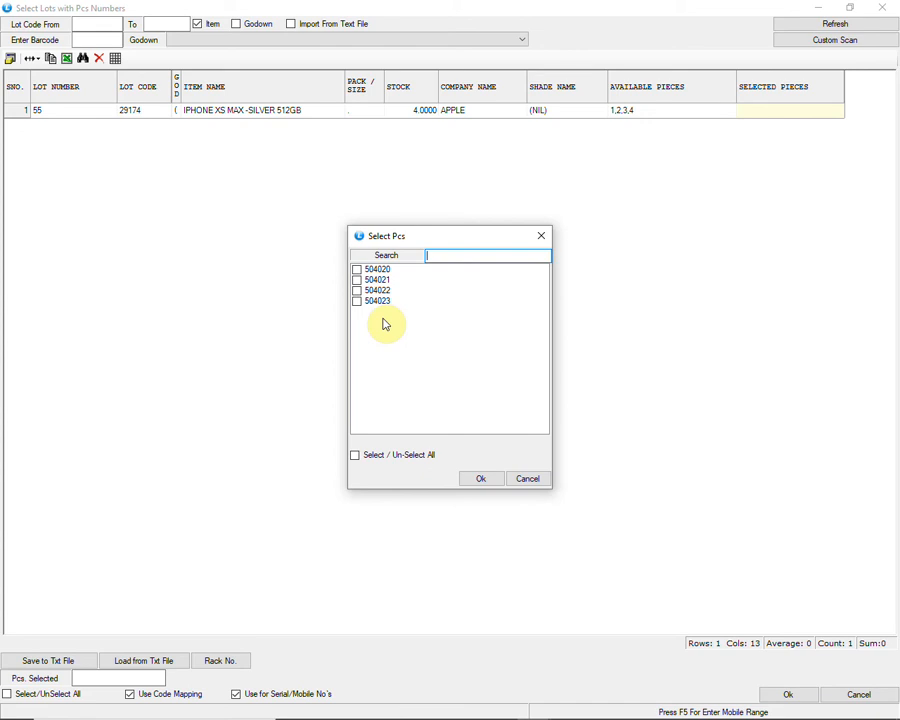
left_click(356, 280)
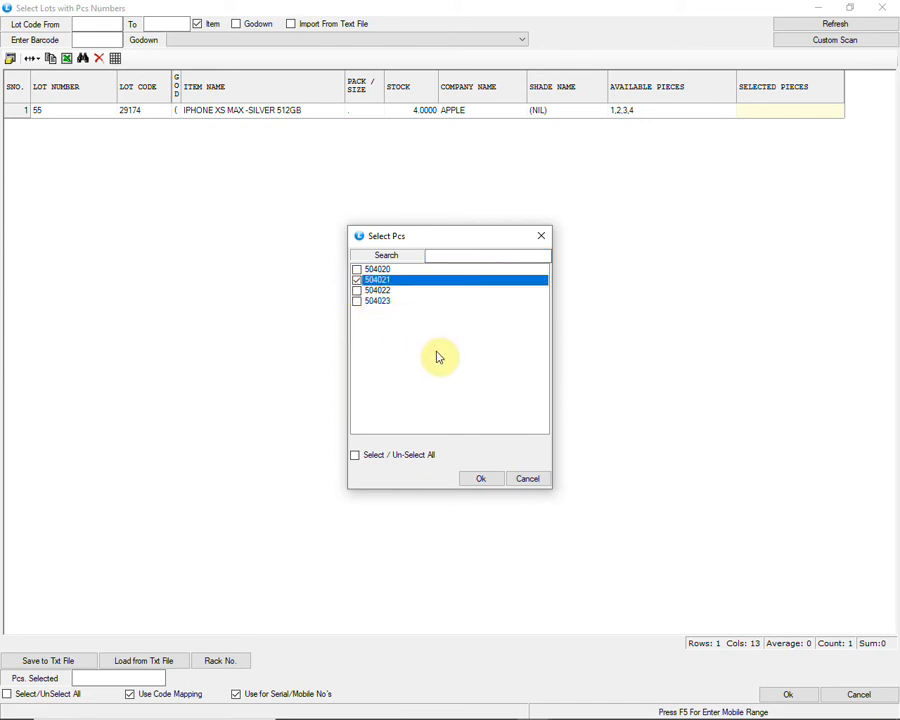
left_click(482, 480)
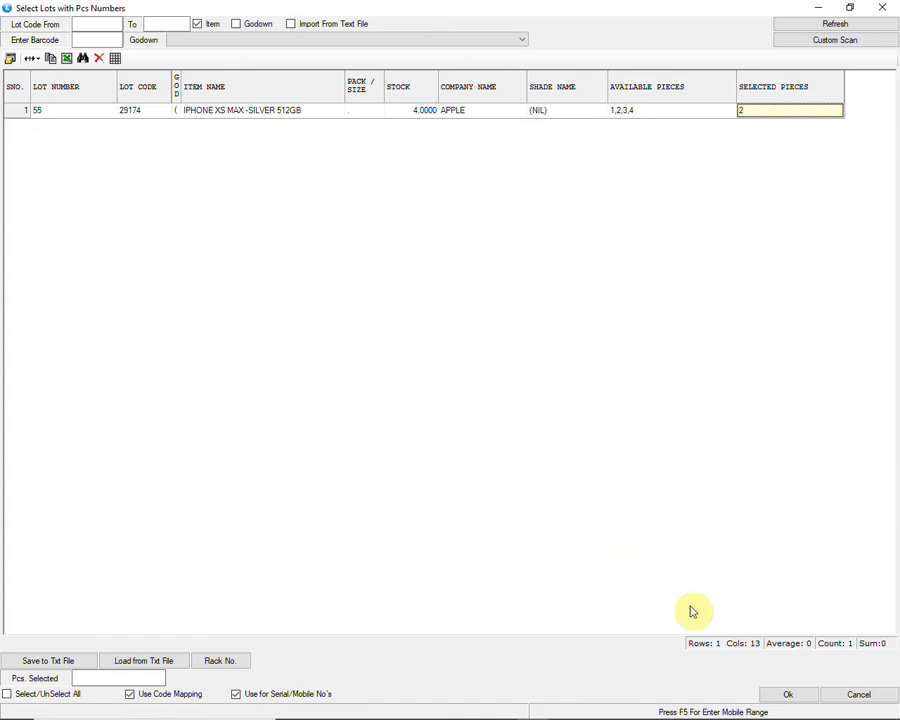
left_click(781, 694)
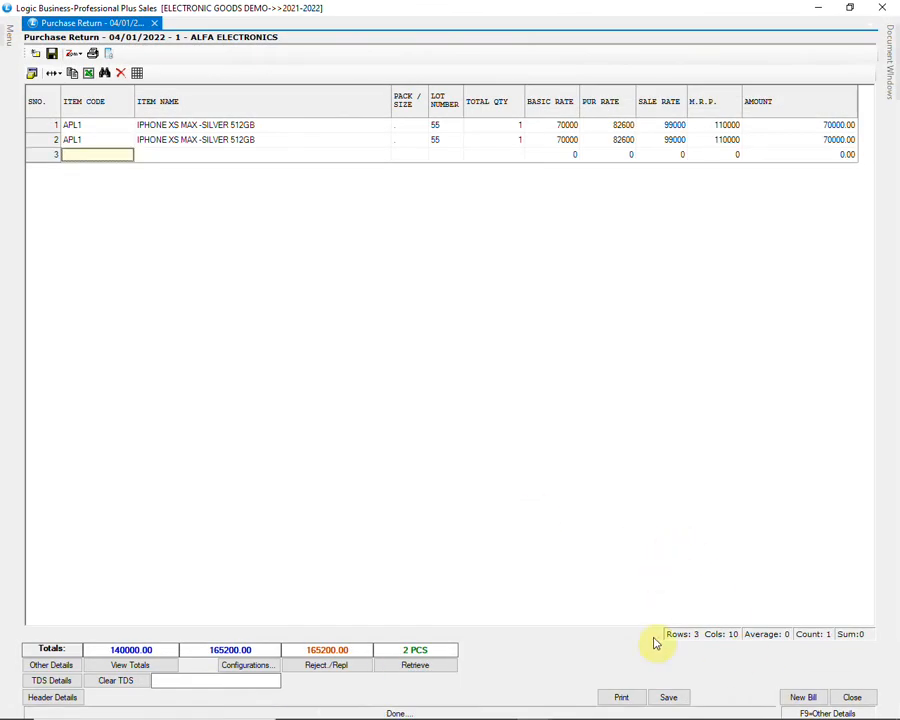
Save the purchase return and close the Purchase Return form
left_click(671, 696)
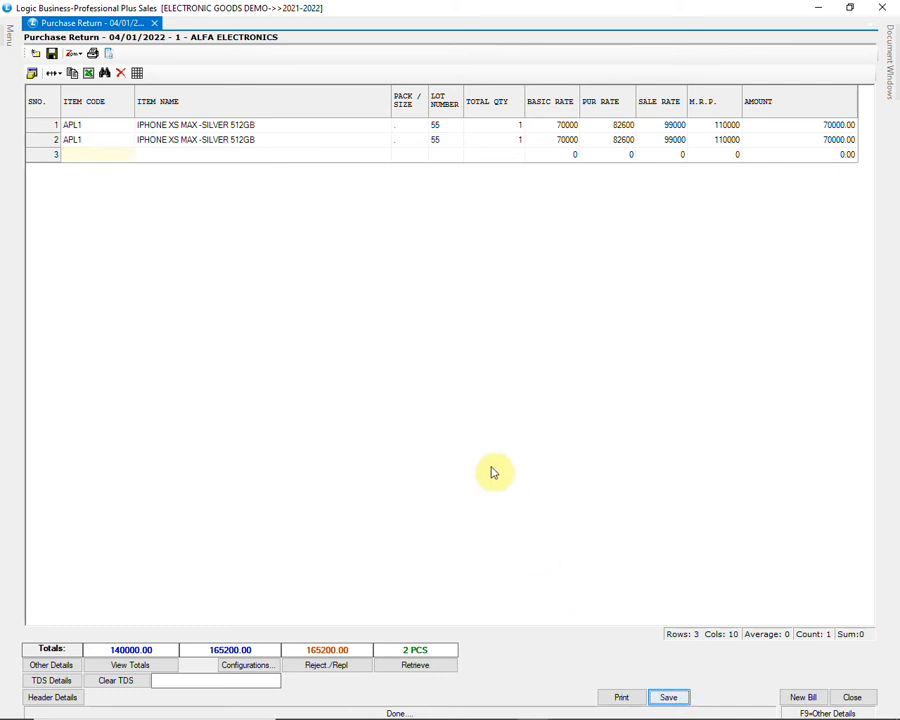
left_click(446, 411)
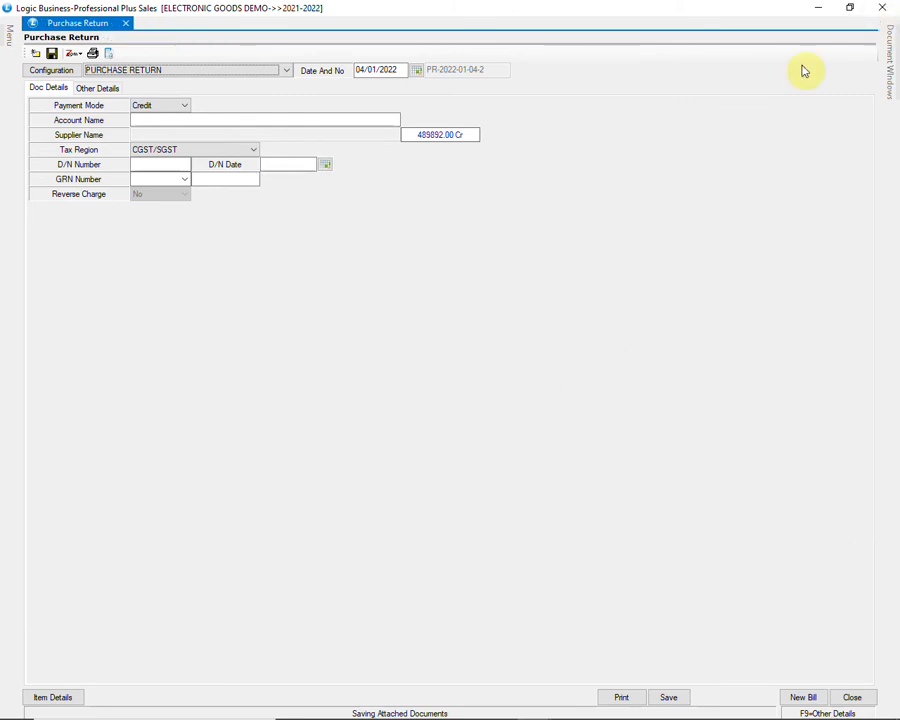
key("Escape")
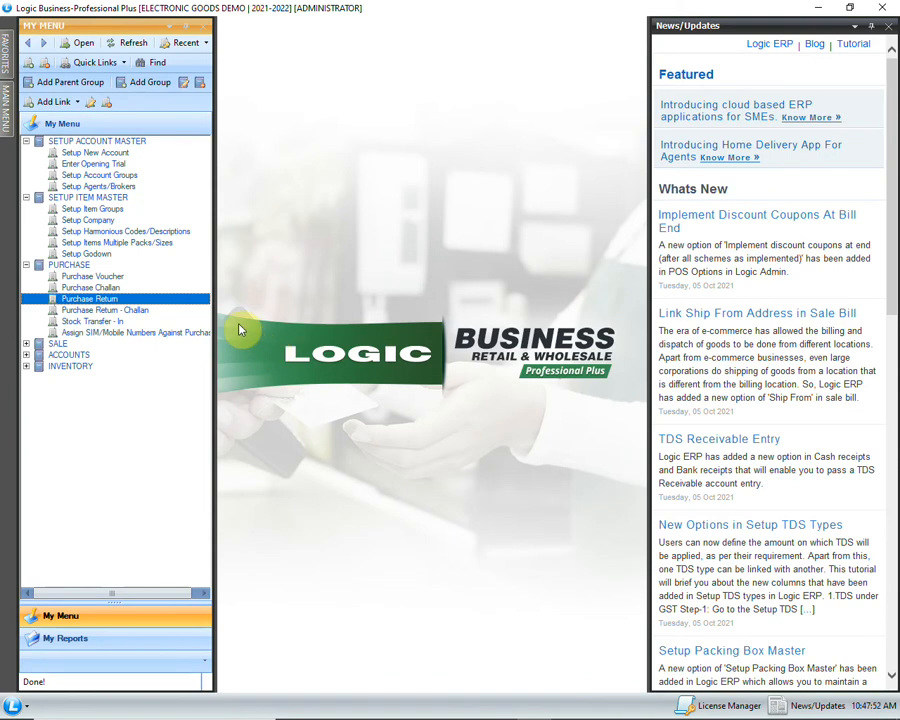
Open a godown-wise stock transfer voucher from the inventory group and accept its default date and voucher number
left_click(26, 366)
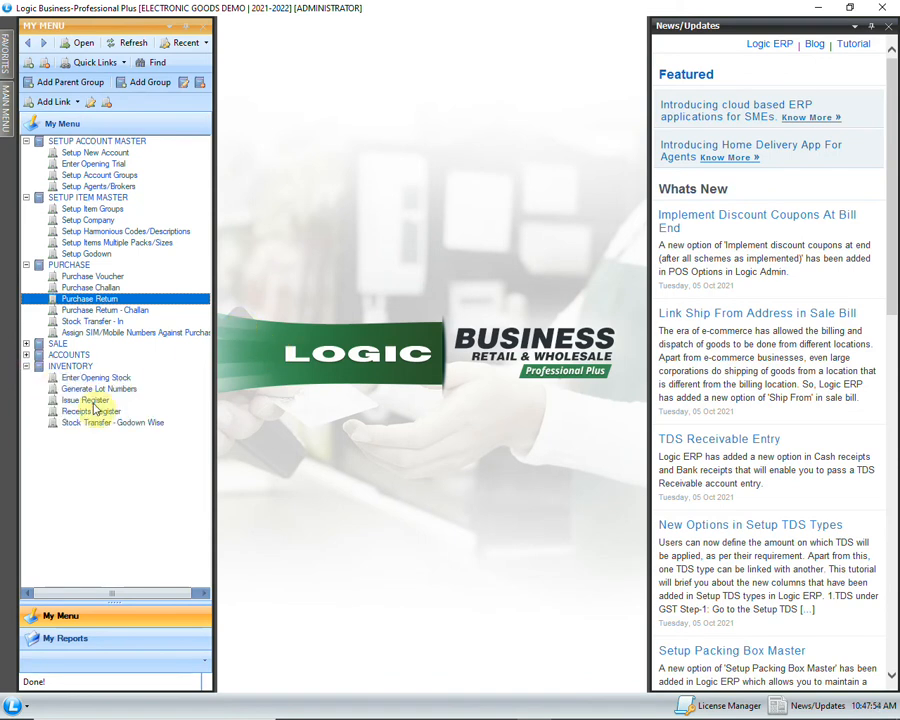
left_click(172, 425)
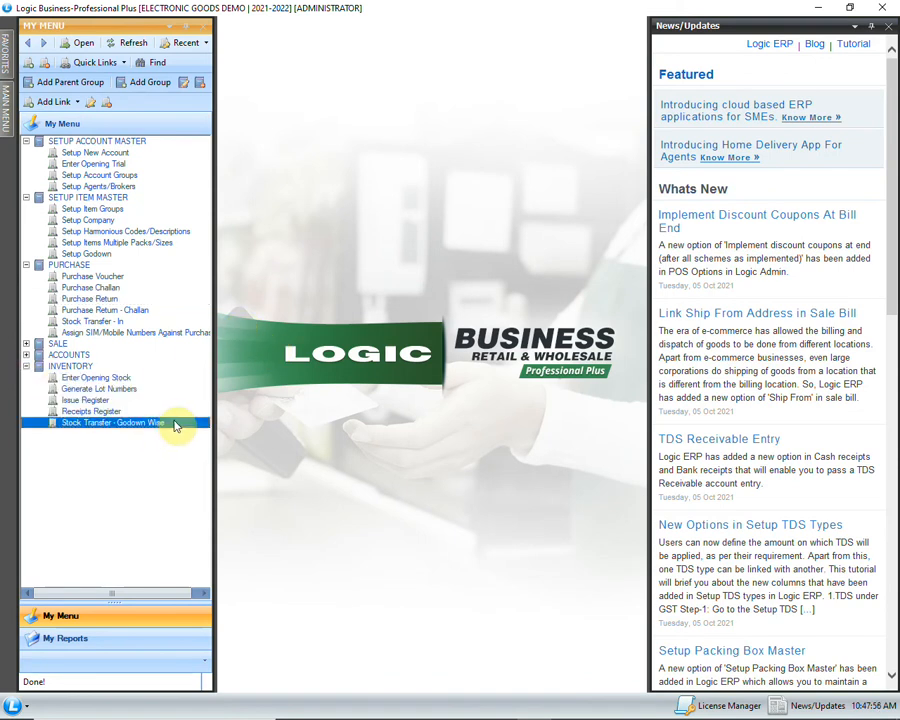
double_click(175, 425)
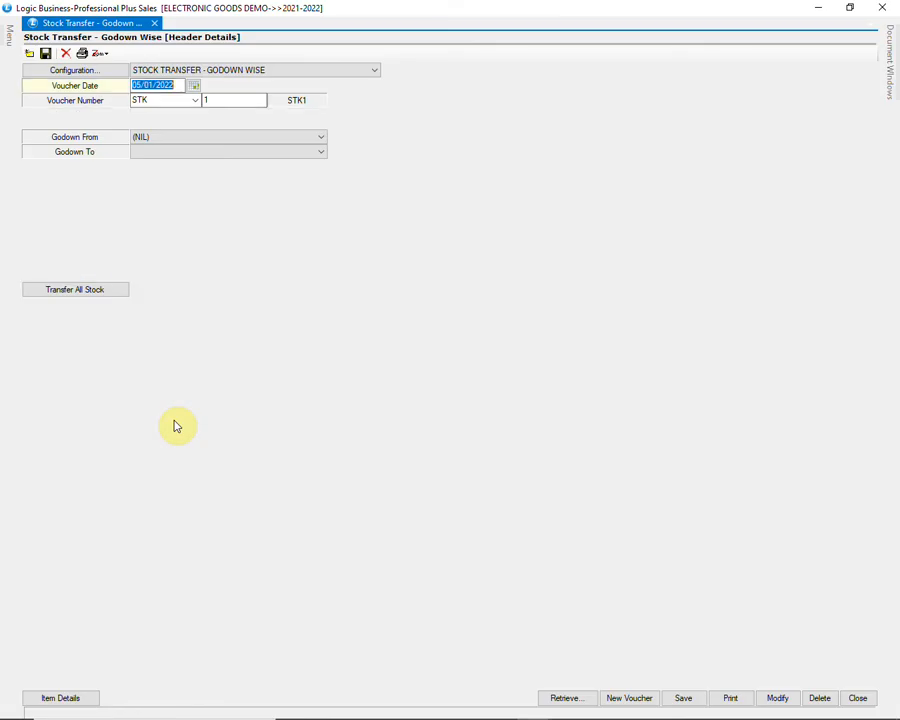
key("Return")
key("Return")
key("Return")
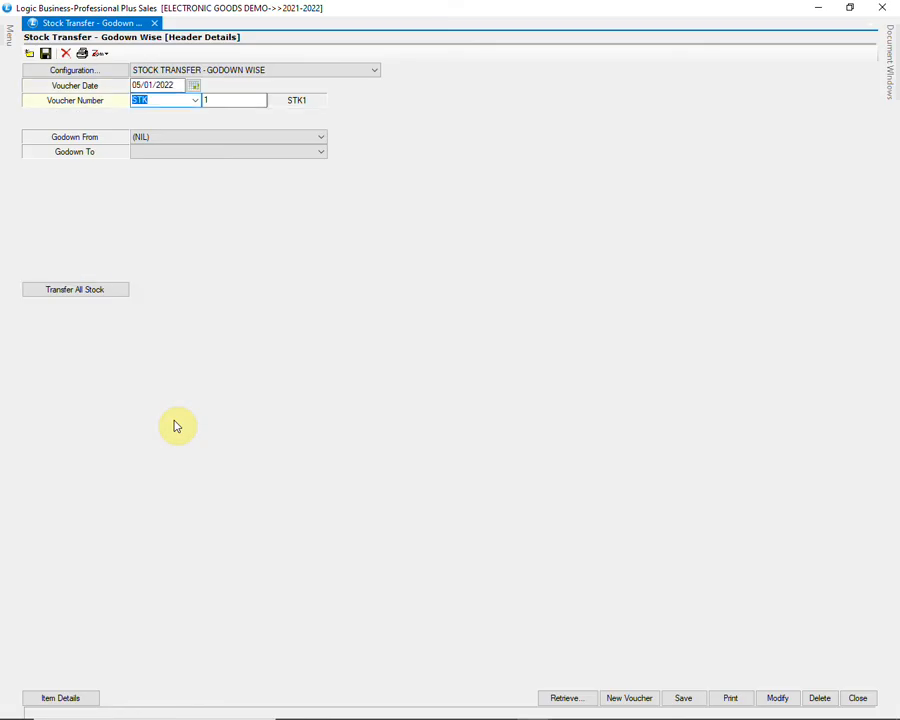
Set the transfer's source godown to WAREHOUSE and its destination godown to SHOP
key("alt+Down")
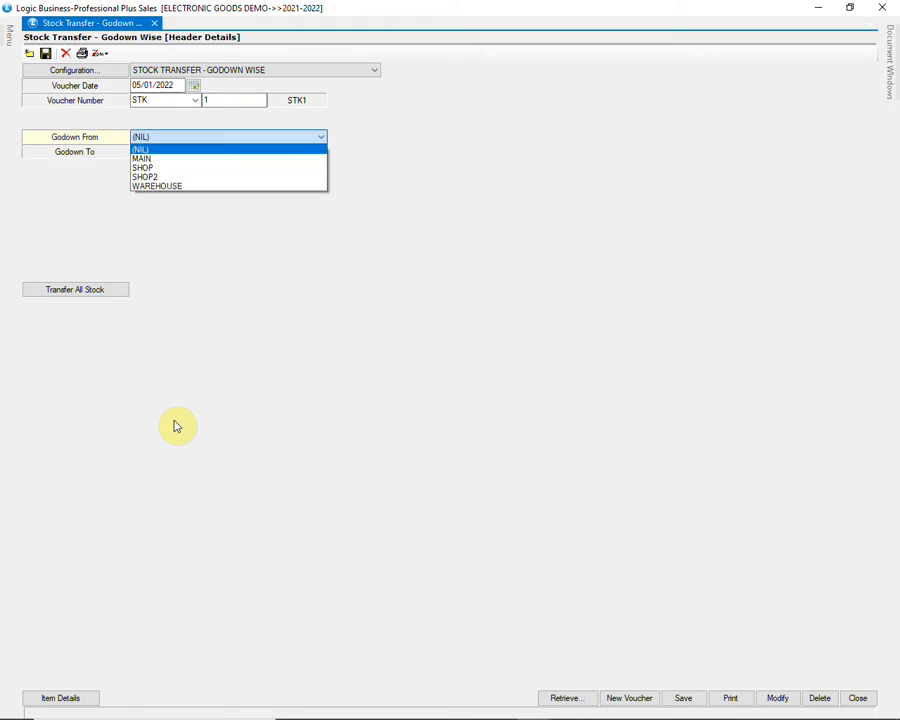
key("Down")
key("Down")
key("Down")
key("Down")
key("Return")
key("Return")
key("alt+Down")
key("Down")
key("Down")
key("Return")
key("Return")
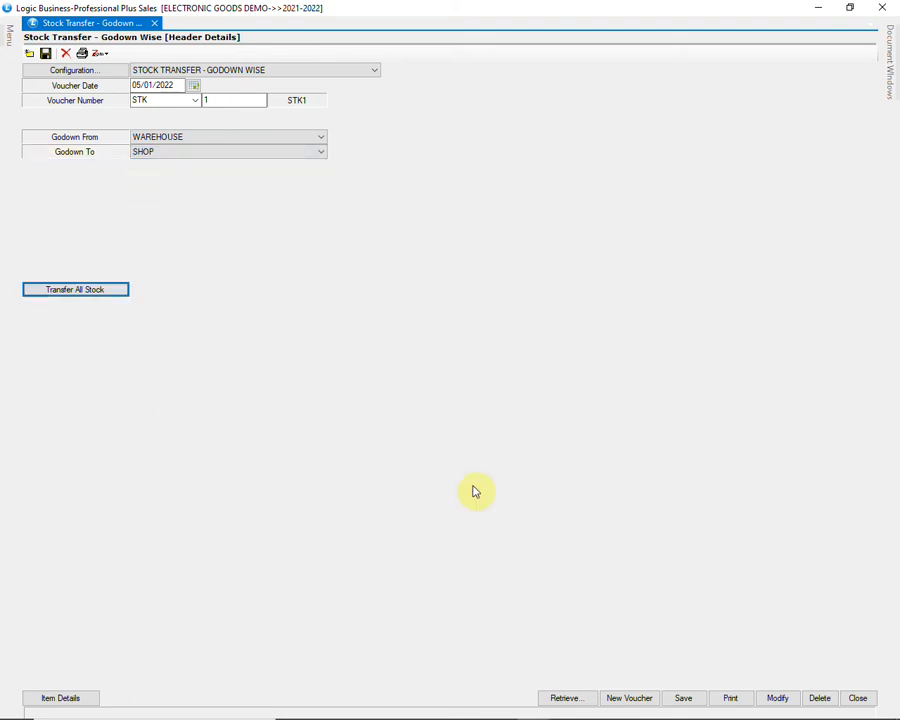
left_click(102, 291)
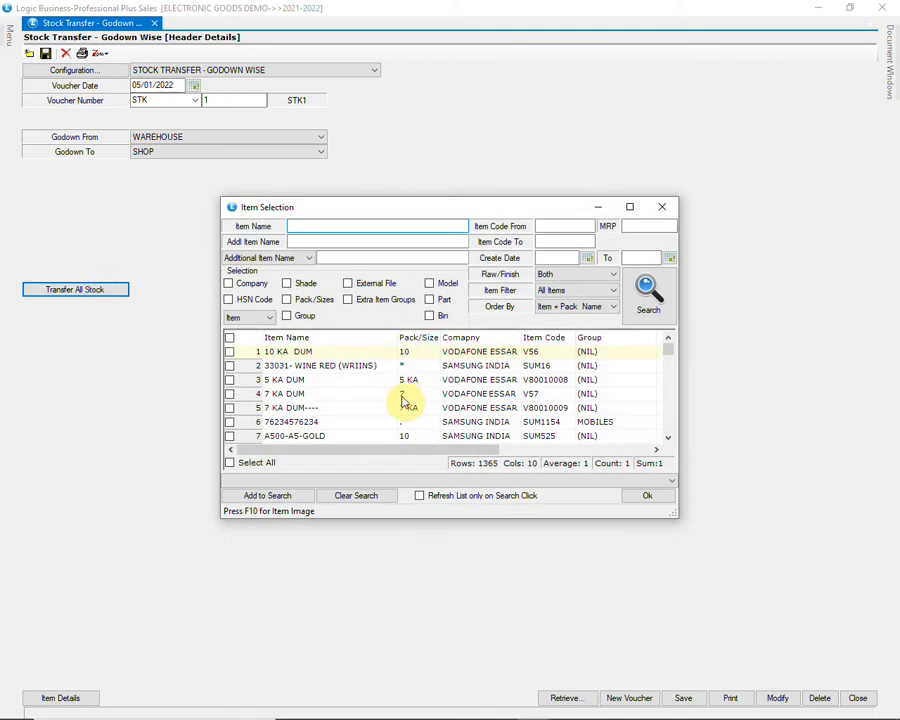
left_click_drag(668, 350, 675, 435)
left_click(665, 498)
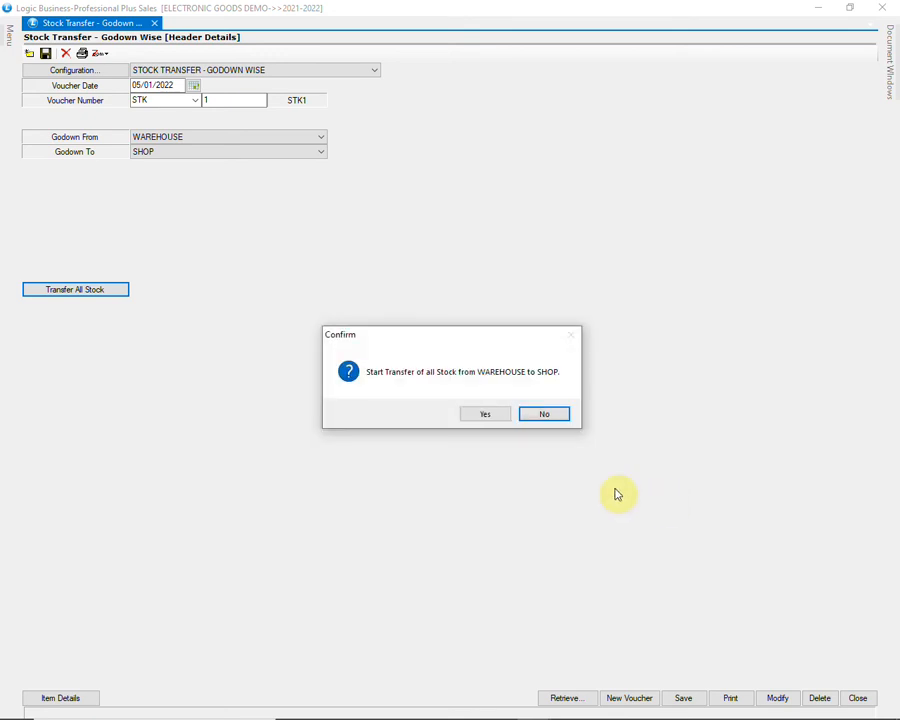
left_click(540, 415)
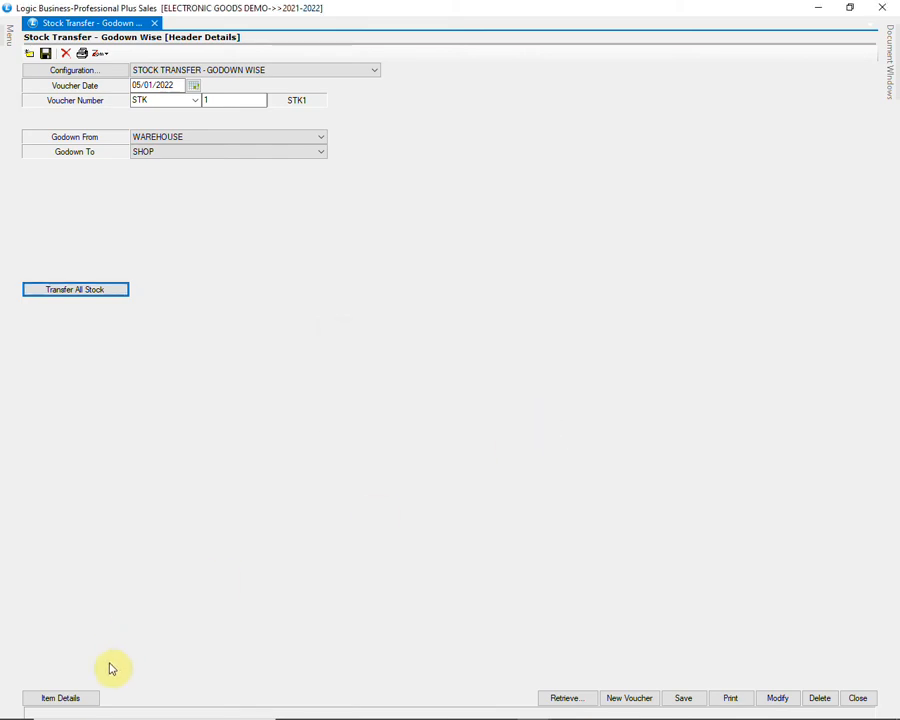
Go to the transfer's item details and start retrieving items by Lot with Pcs Info
left_click(88, 699)
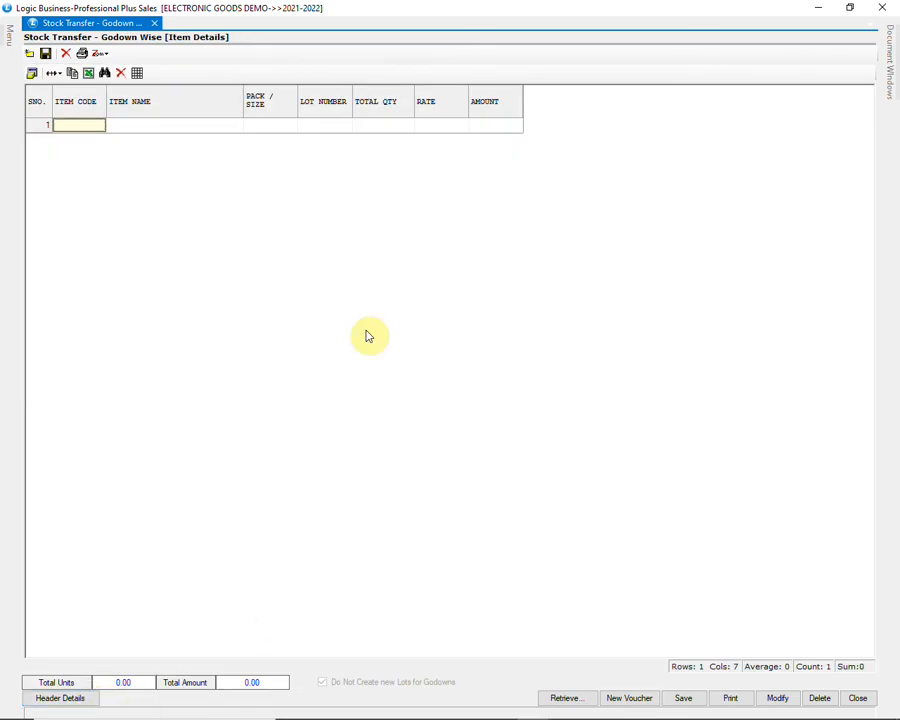
left_click(558, 700)
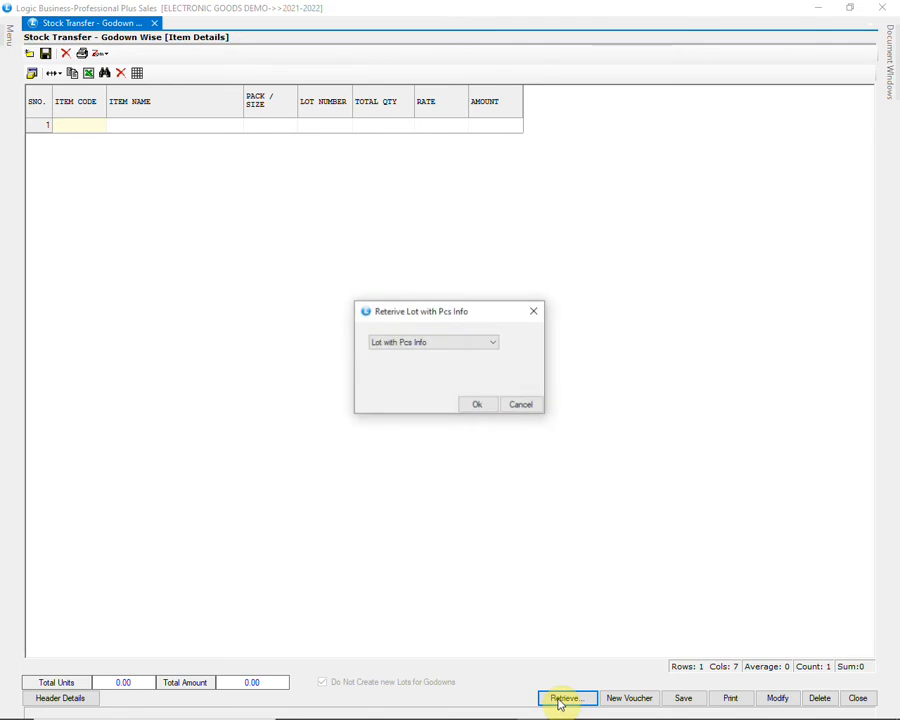
left_click(472, 342)
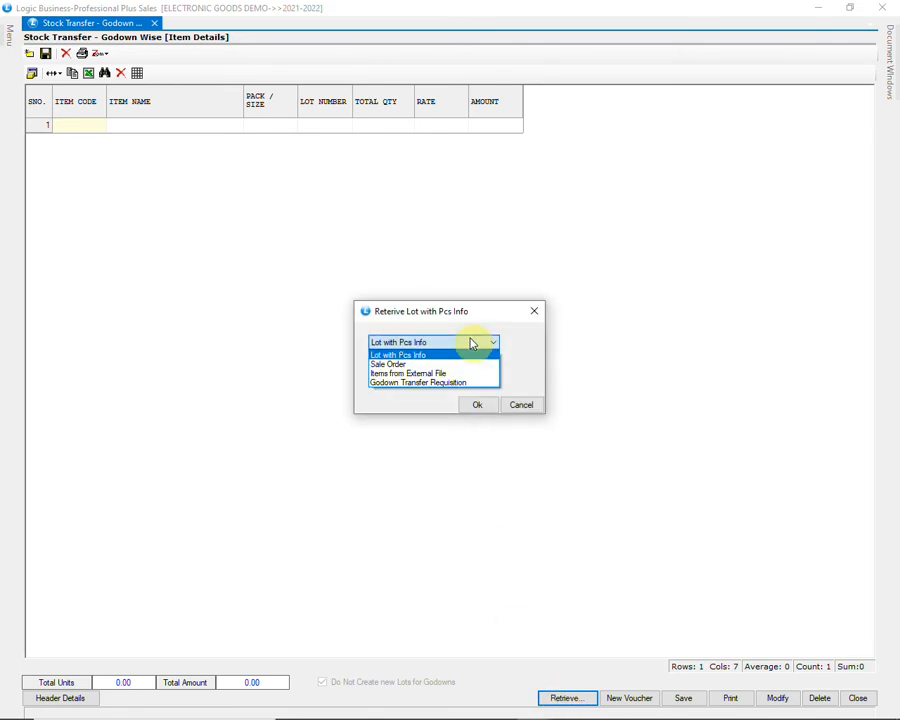
left_click(472, 342)
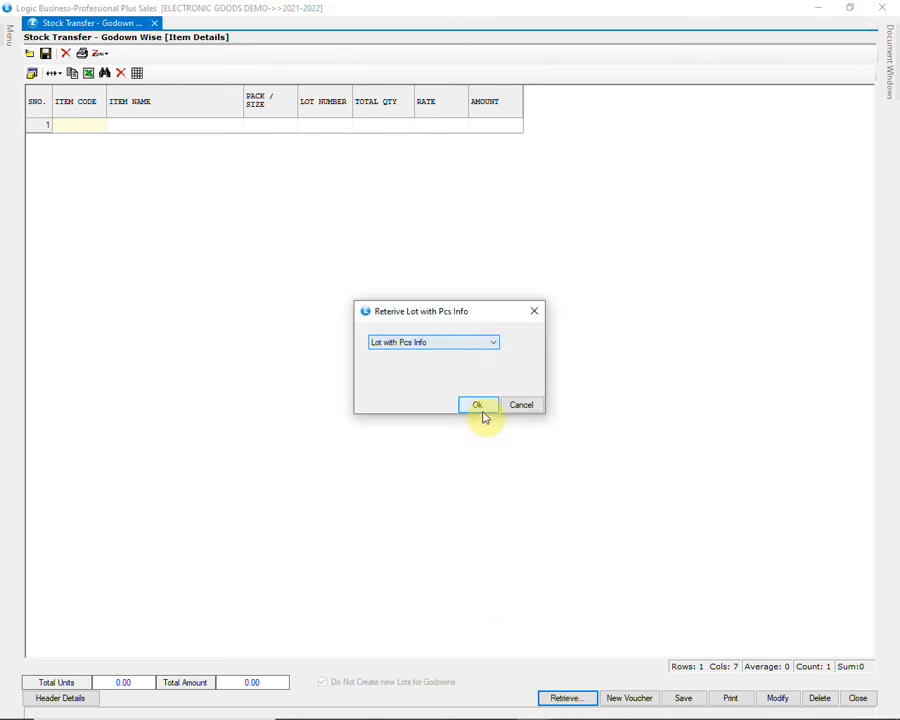
left_click(478, 406)
Filter the lots by item, searching for SM and selecting SM- G935 BLACK (S7 EDGE
left_click(208, 24)
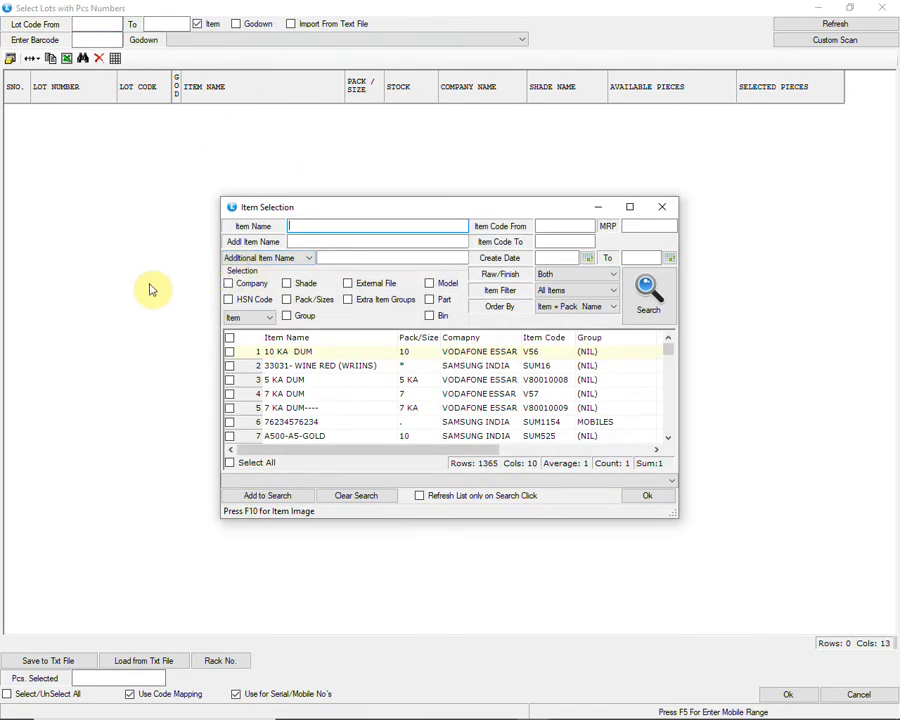
type("SM")
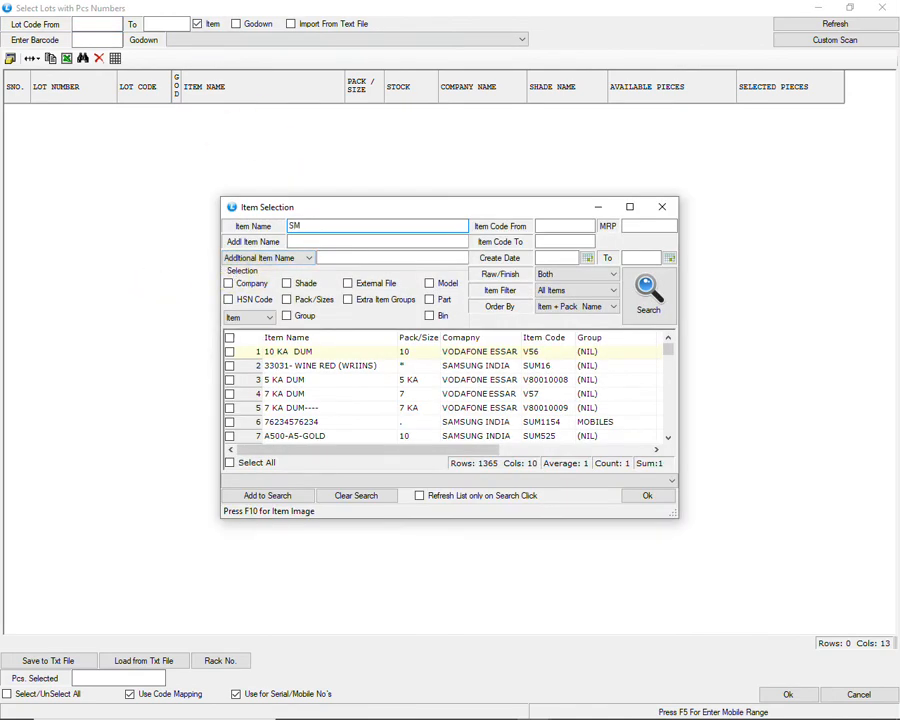
left_click(647, 293)
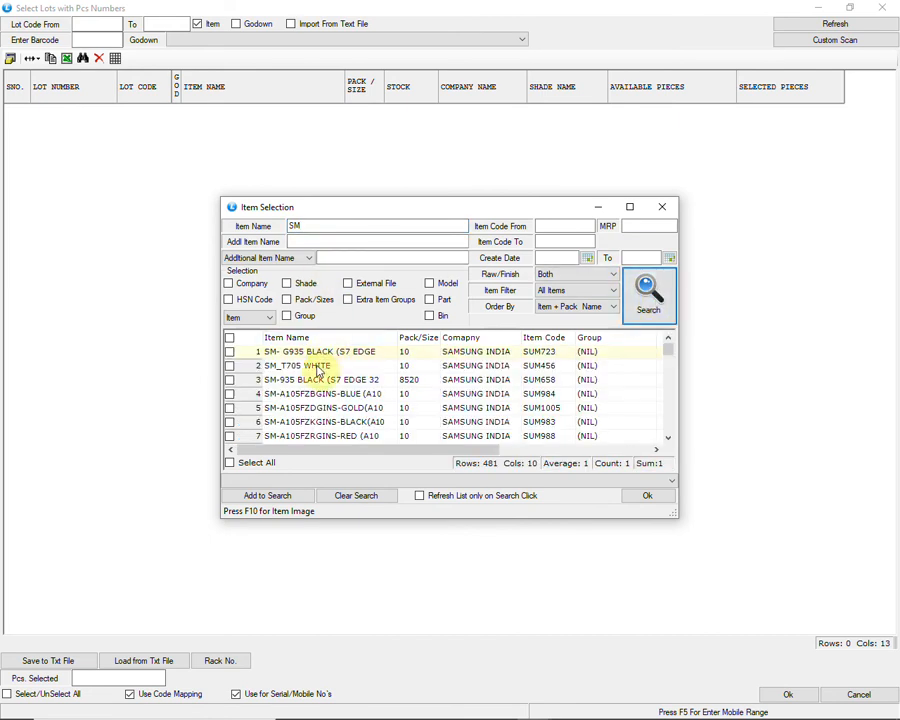
left_click(230, 354)
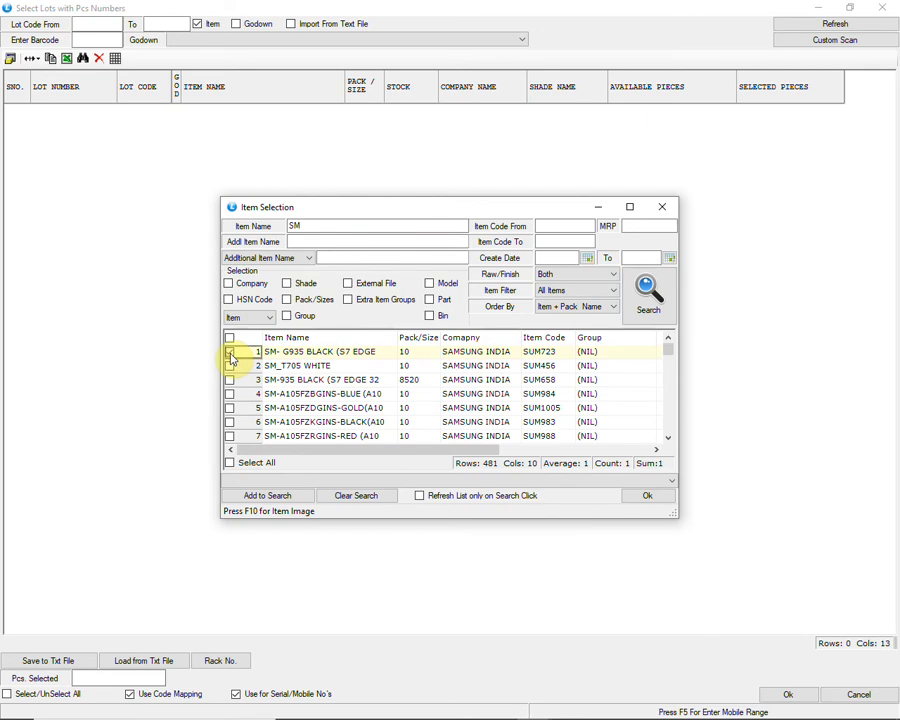
left_click(645, 499)
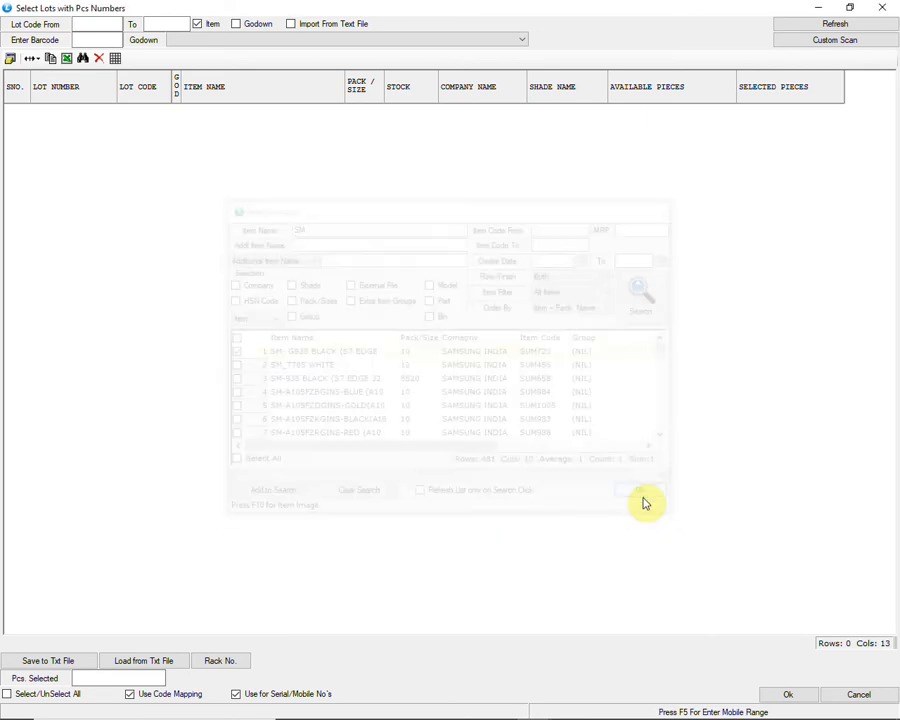
Load the item's available lots, select all pieces of lot 22 and add them to the transfer voucher
left_click(803, 23)
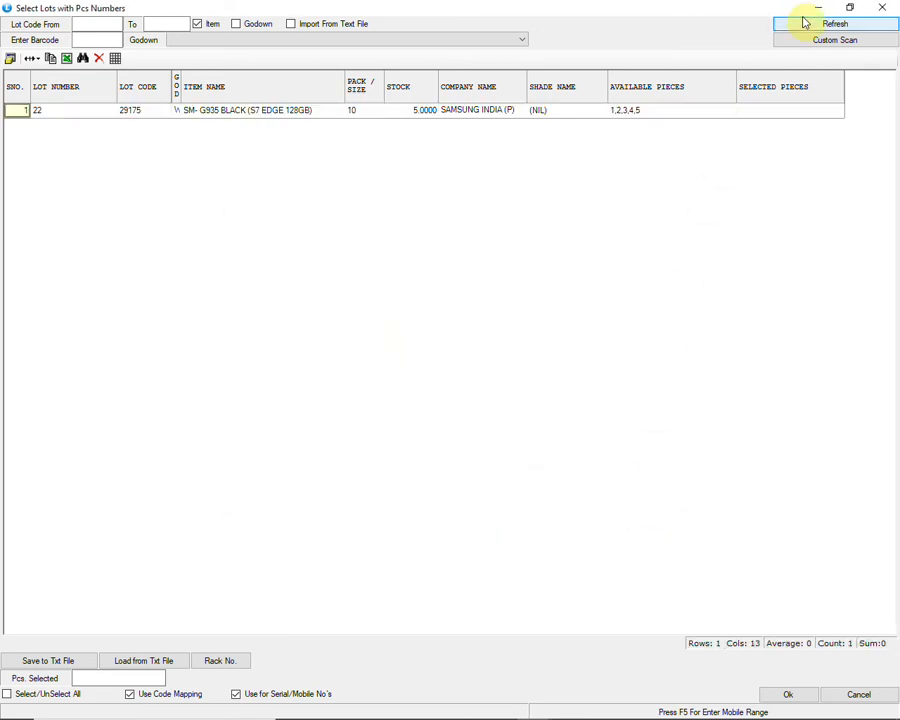
left_click(659, 114)
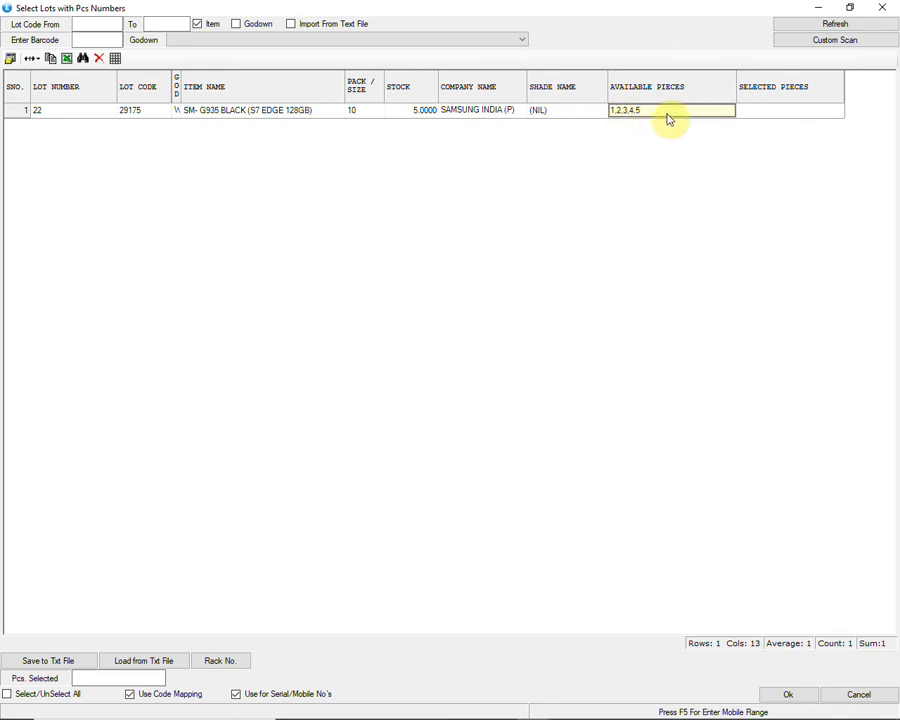
left_click(756, 113)
double_click(756, 114)
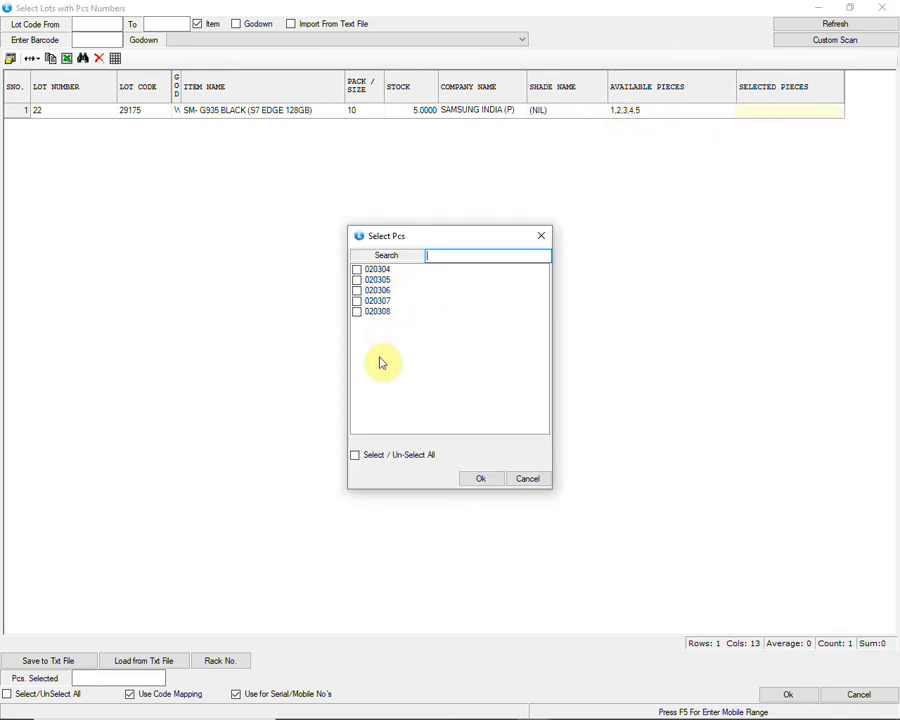
left_click(372, 456)
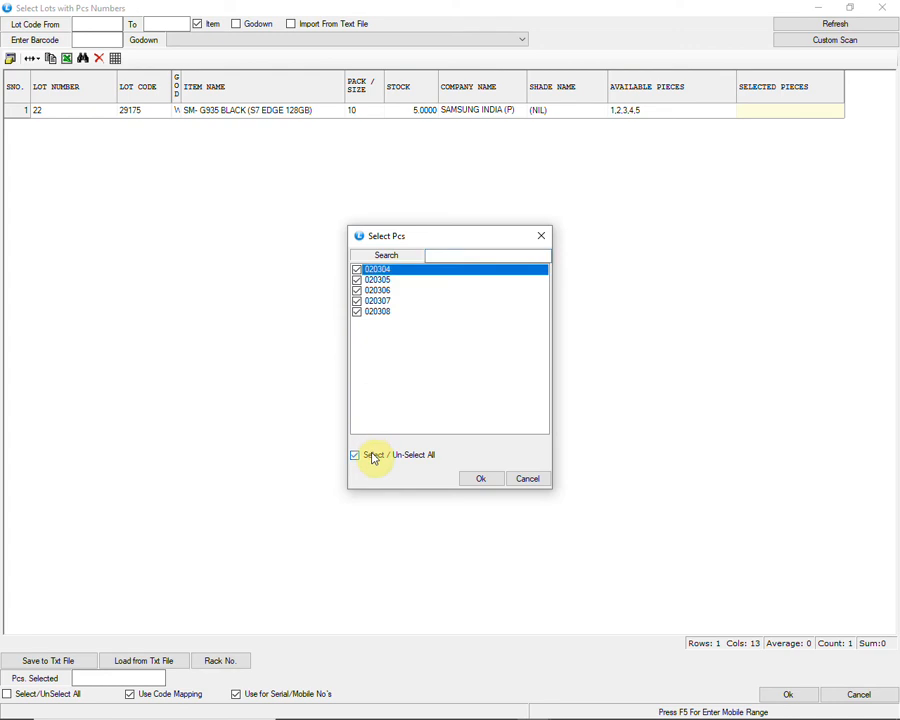
left_click(464, 482)
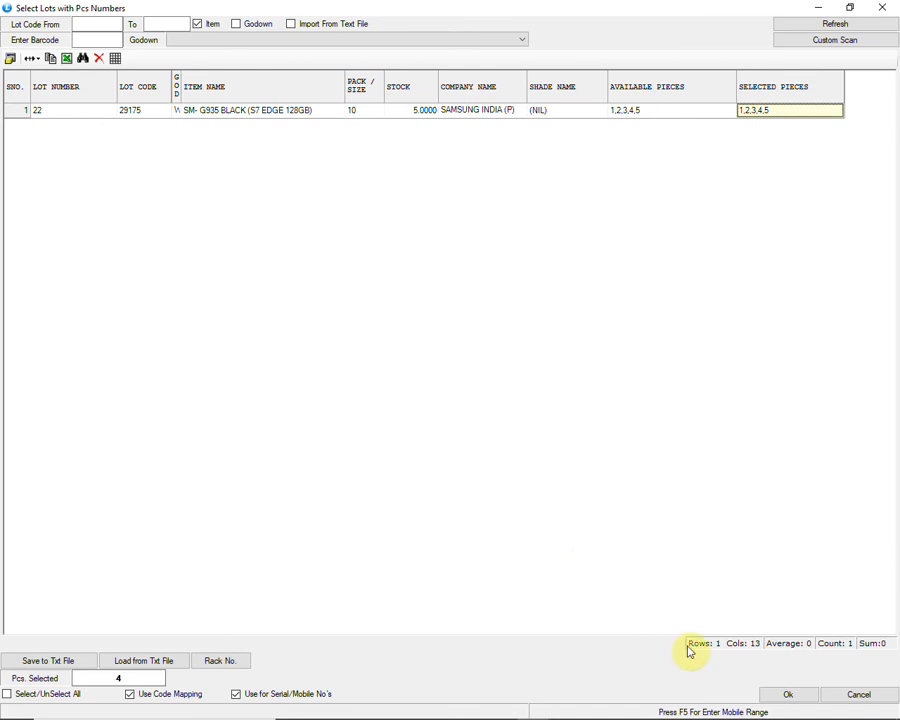
left_click(778, 695)
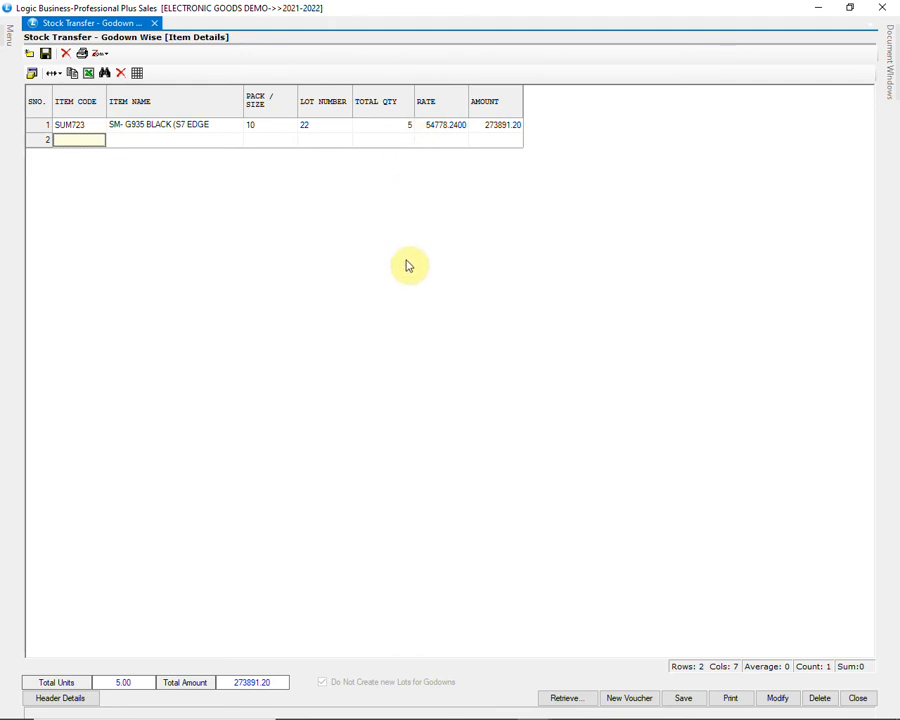
Save the stock transfer voucher and close the stock transfer form
left_click(685, 700)
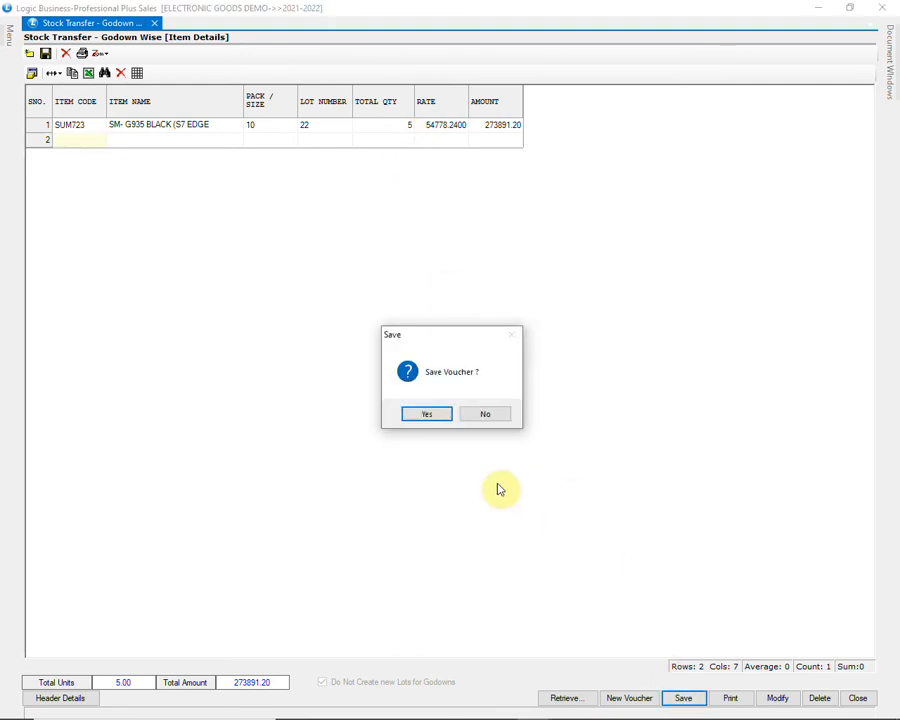
left_click(437, 414)
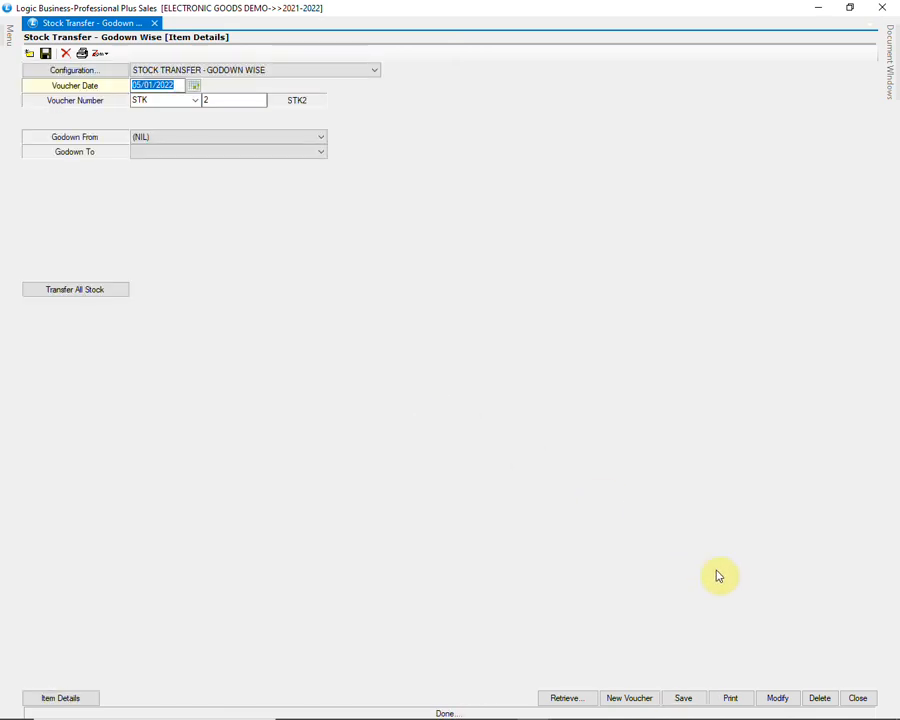
left_click(856, 698)
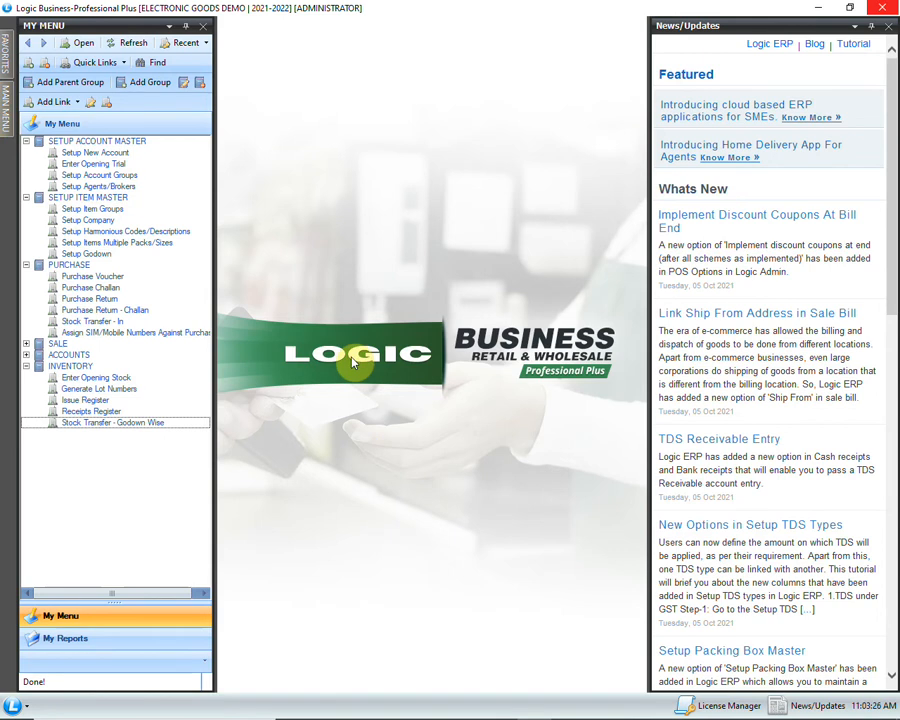
Open a touch screen sale bill and accept its default date, account, customer and tax region
left_click(26, 344)
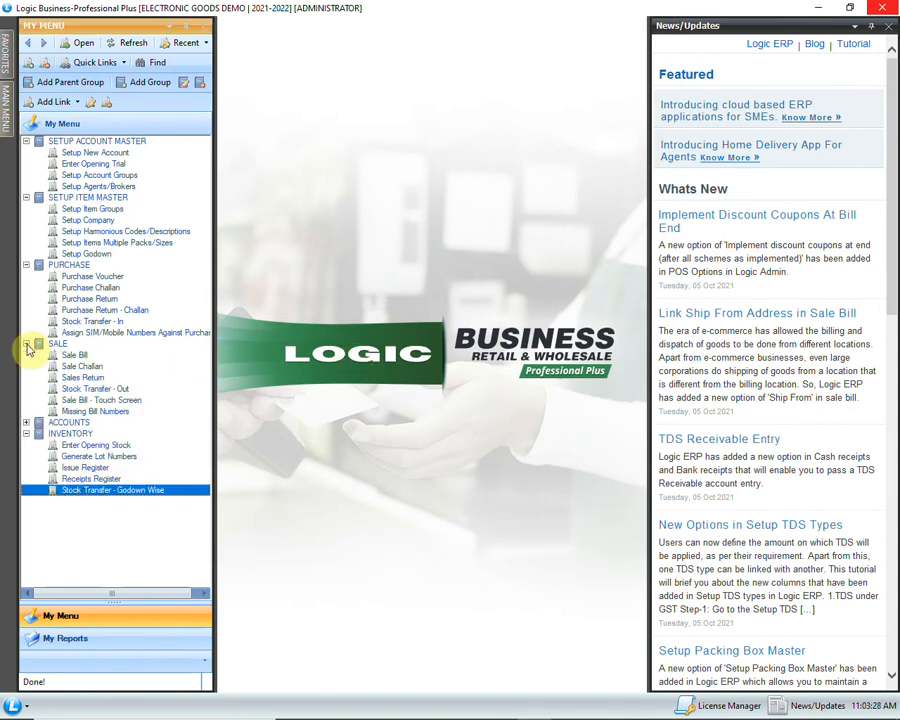
left_click(134, 401)
double_click(170, 402)
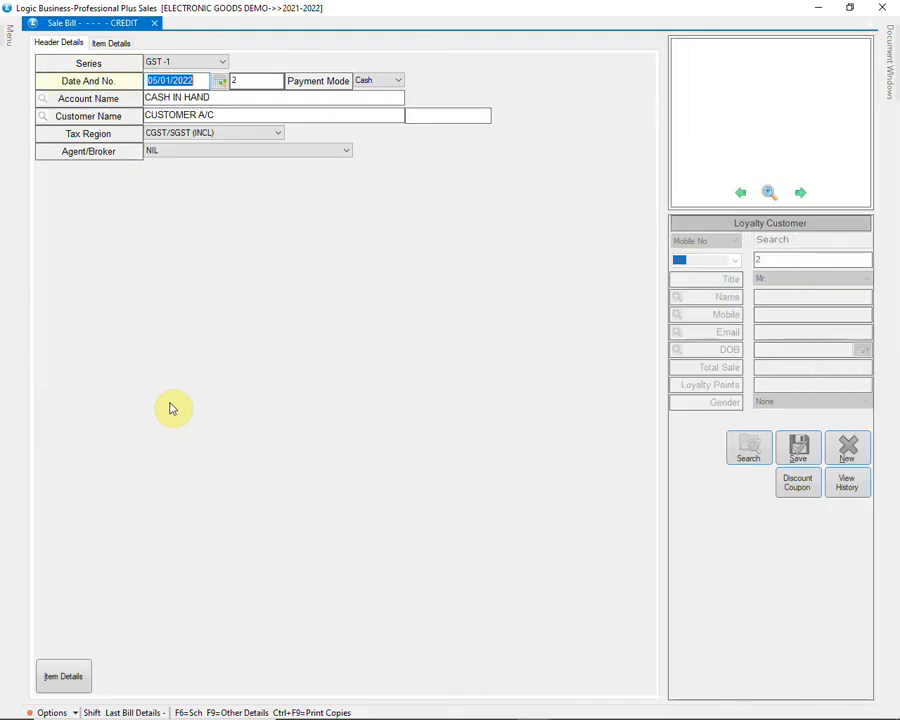
key("Return")
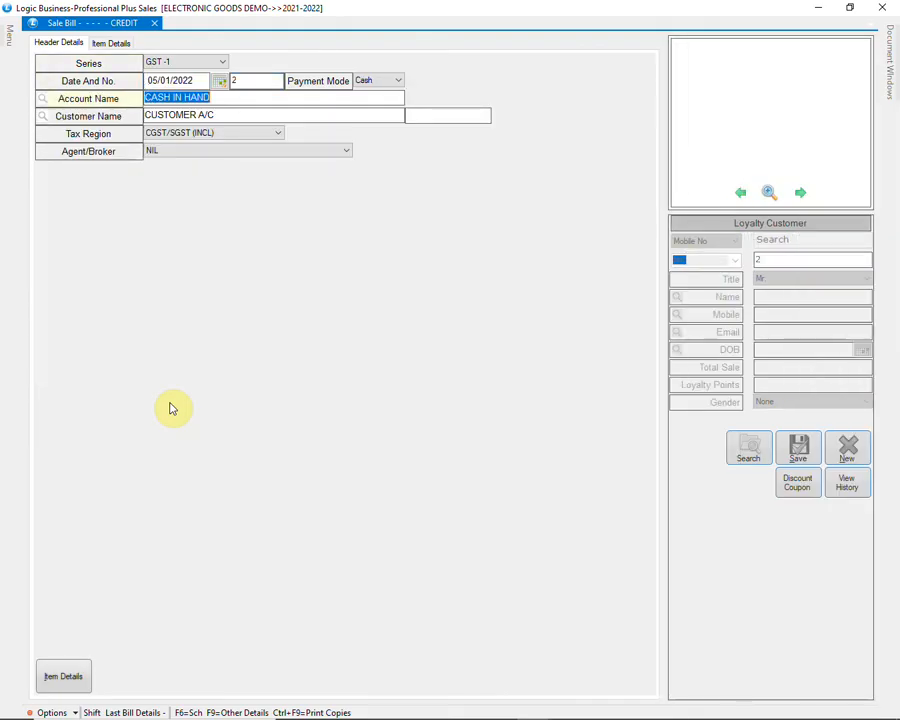
key("Return")
key("Return")
key("Return")
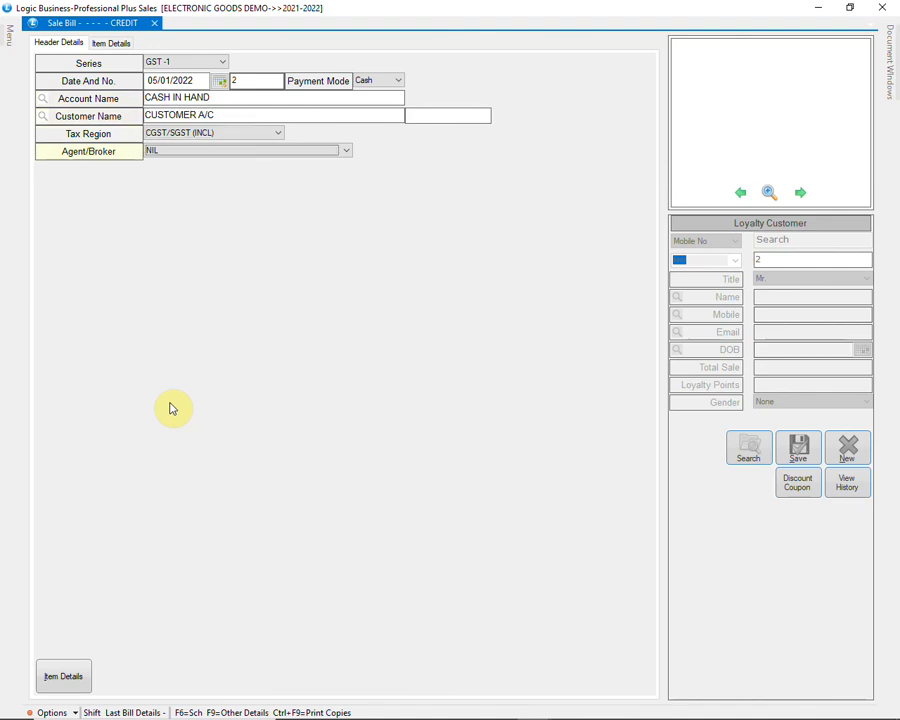
Set the sale bill's Agent/Broker to the first agent in the list
key("F4")
key("Up")
key("Up")
key("Up")
key("Up")
key("Up")
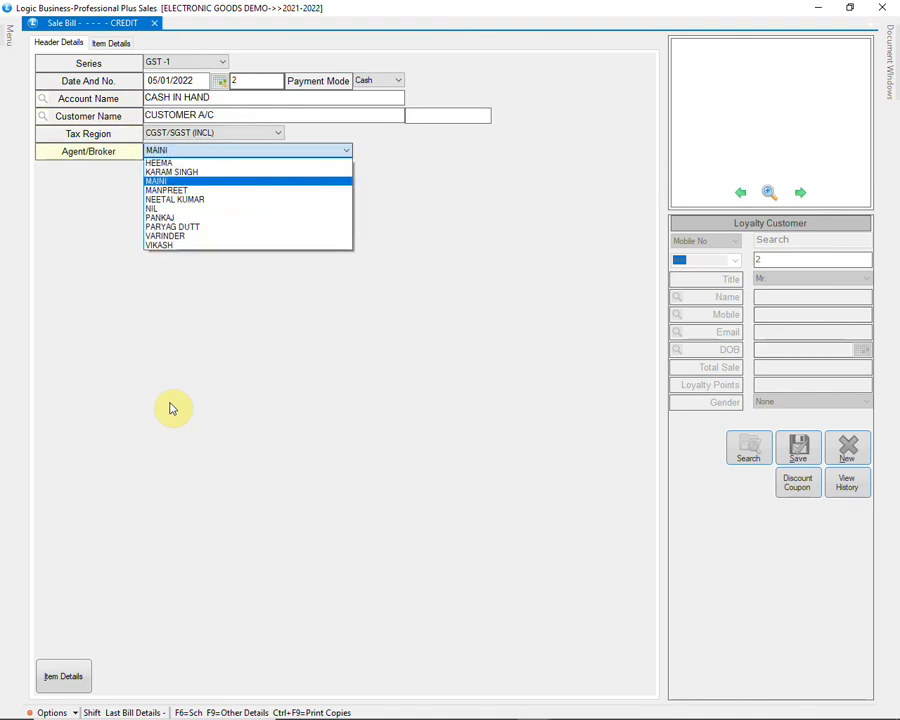
key("Return")
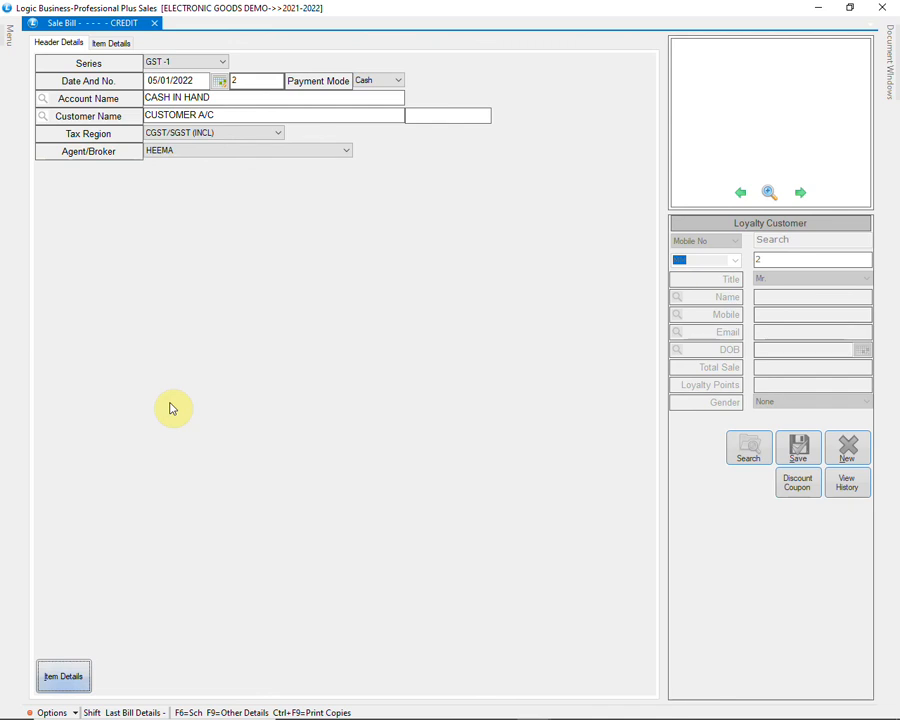
Add the piece with serial number 020304 to the sale bill's item details with a discount of 2 percent
key("Return")
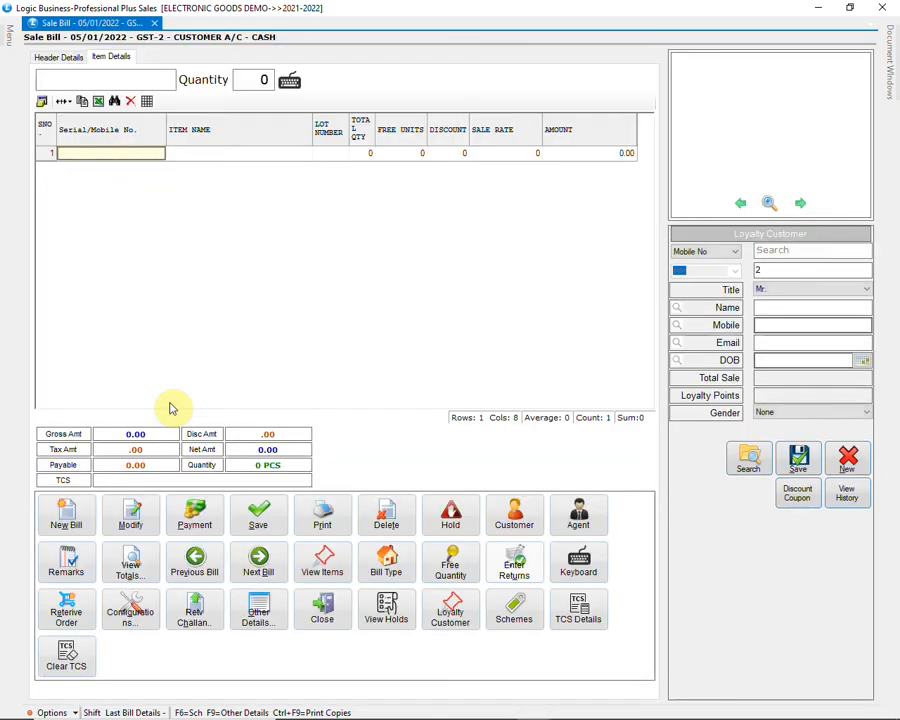
type("020304")
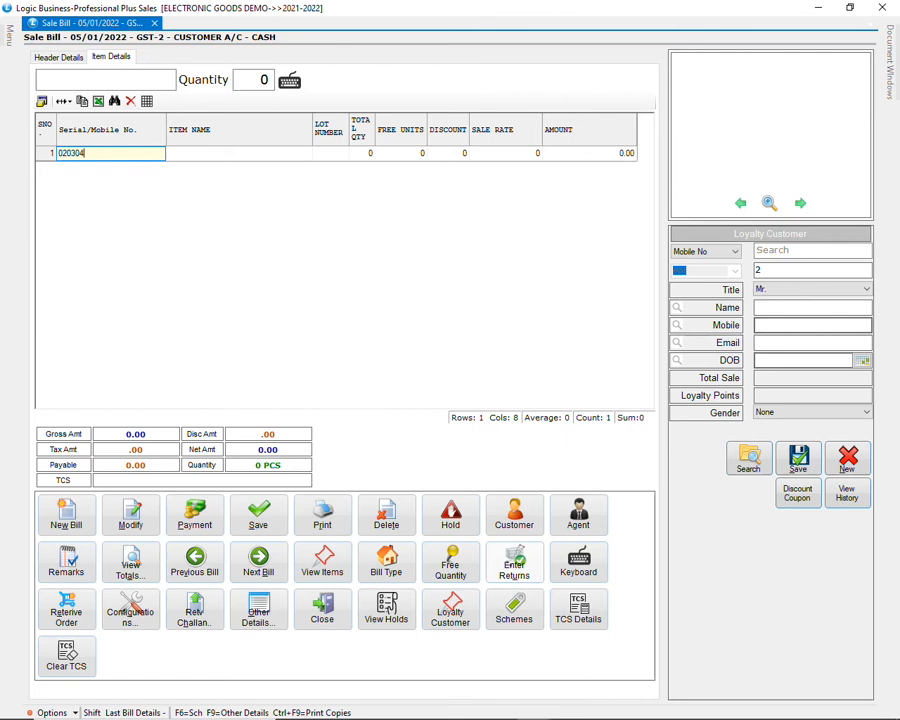
key("Return")
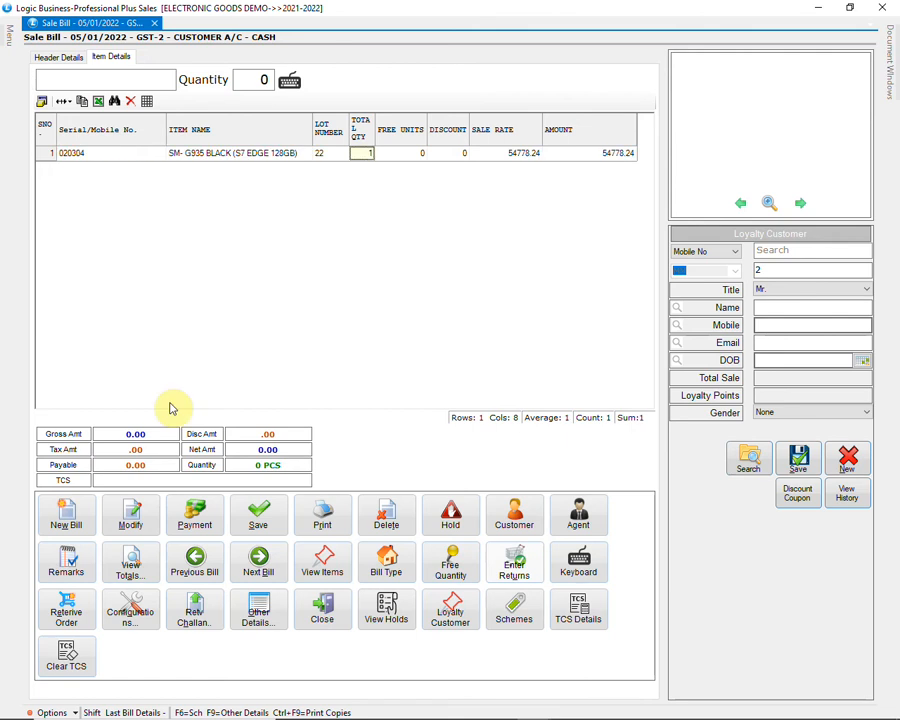
key("Return")
key("Return")
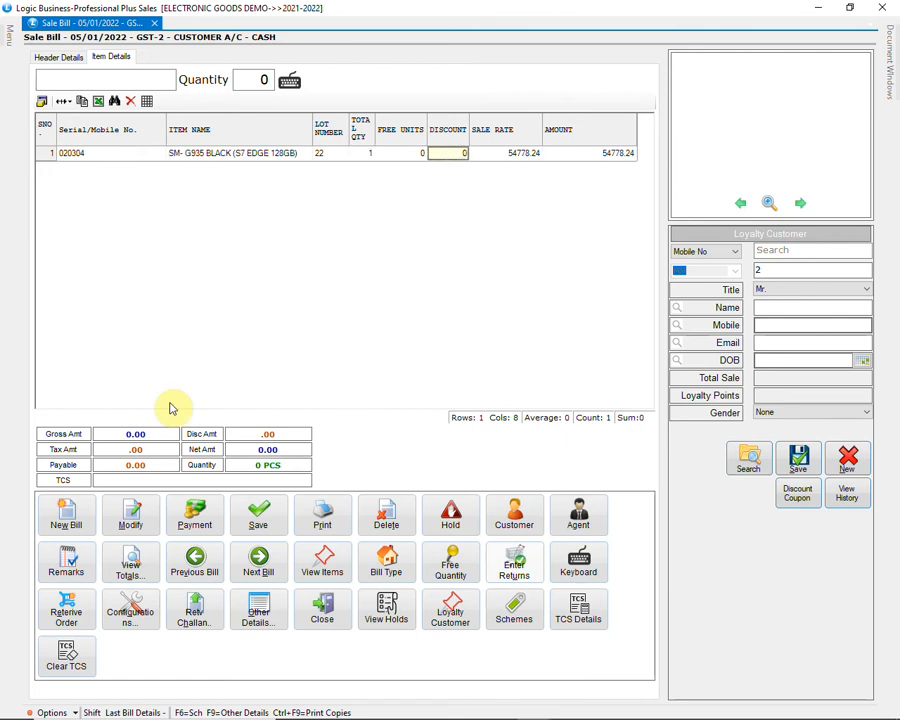
type("2")
key("Return")
key("Return")
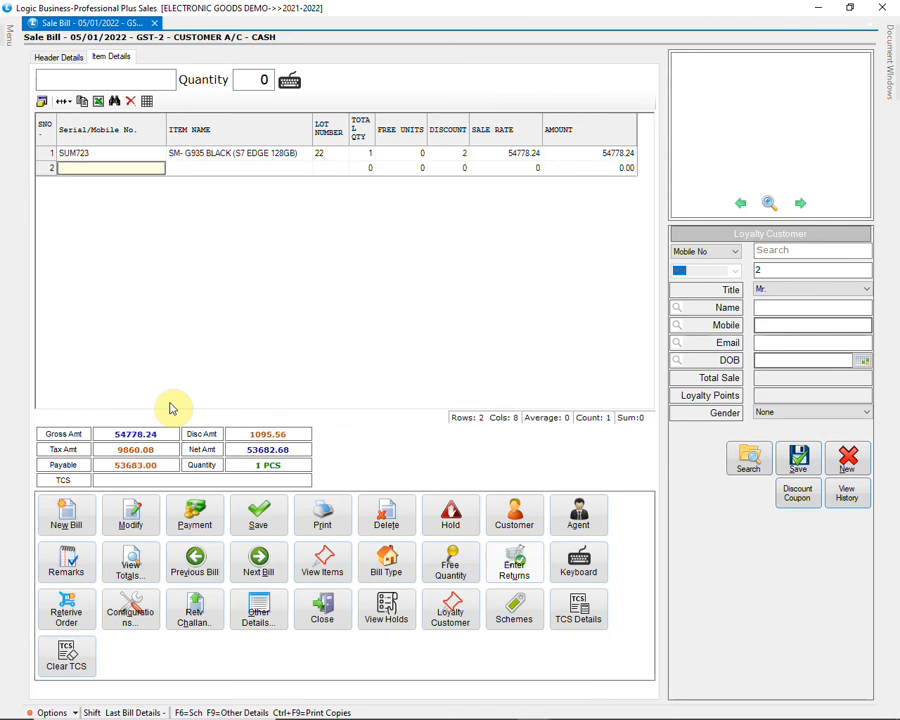
Look up the loyalty customer by mobile number, enter the customer's name and save the new loyalty record
left_click(770, 249)
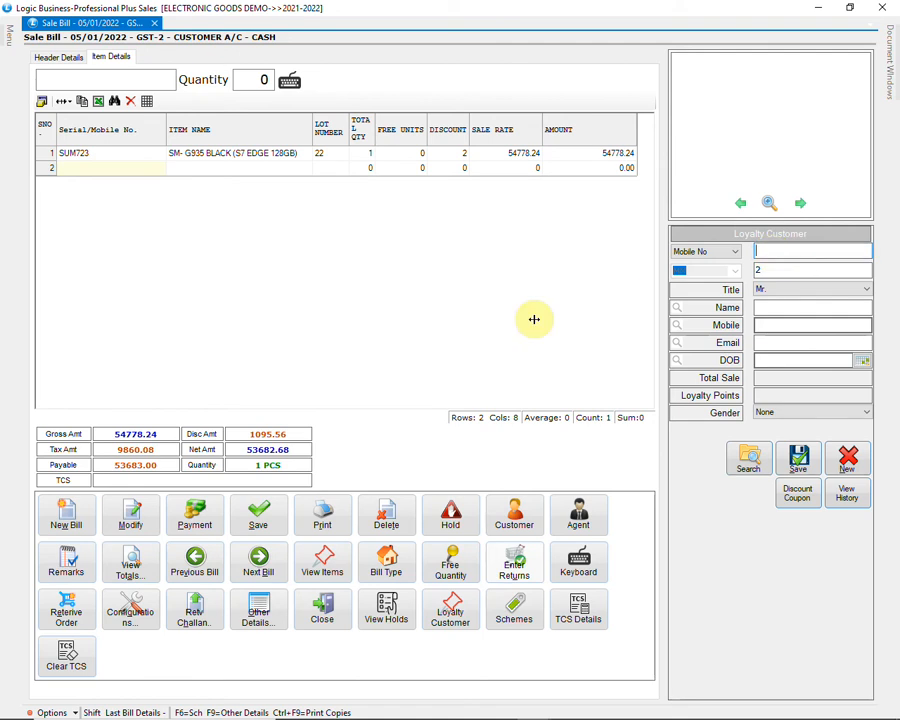
type("998877665")
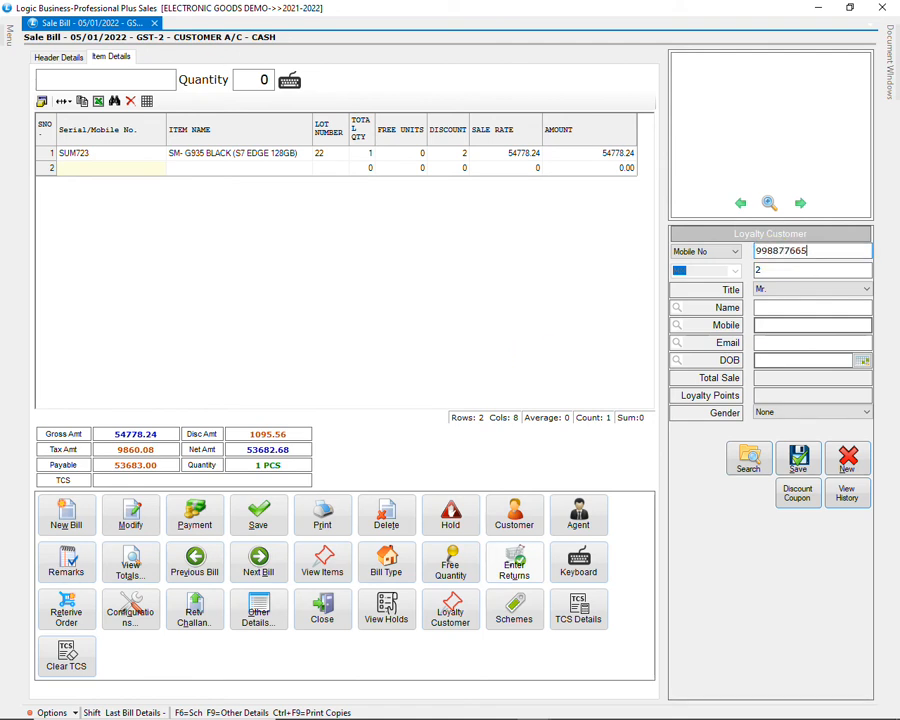
type("5")
key("Return")
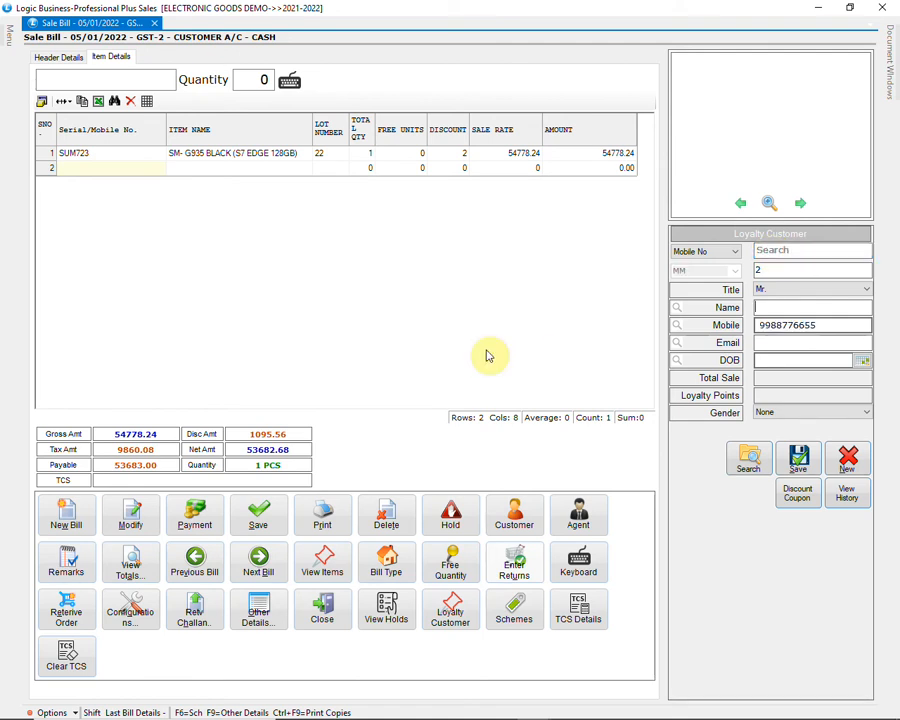
key("Return")
key("Return")
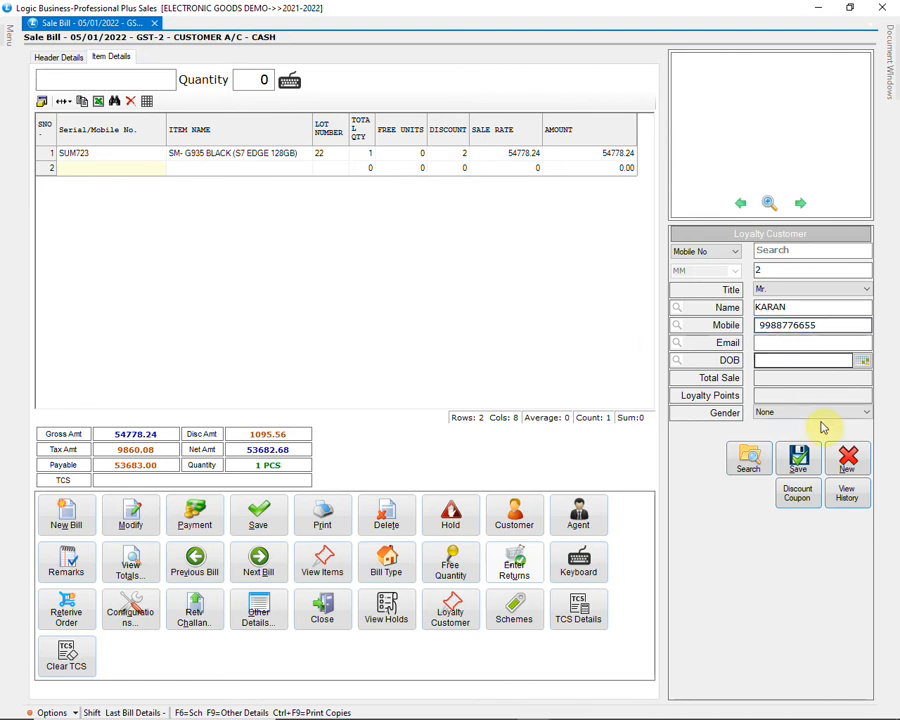
left_click(798, 458)
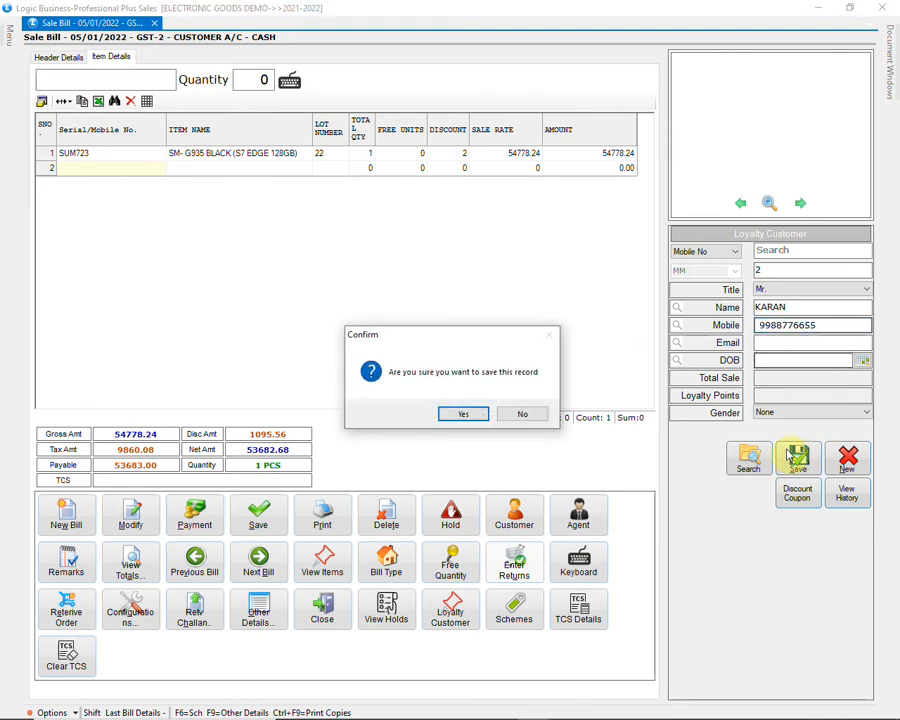
left_click(466, 413)
left_click(499, 416)
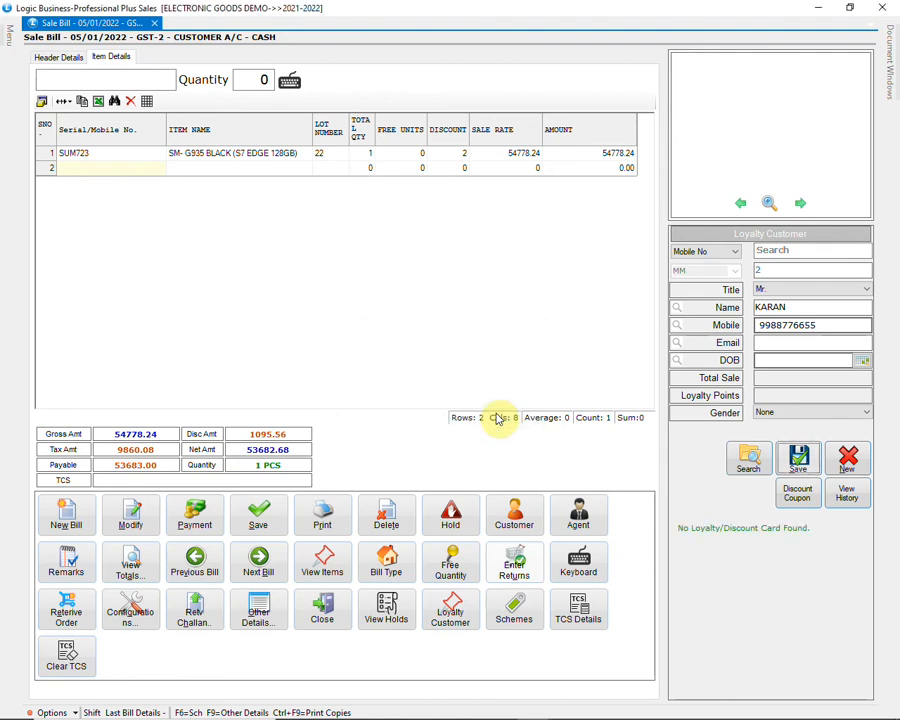
Open the bill's payment entry and record a payment of 25000 through PAYTM
left_click(199, 517)
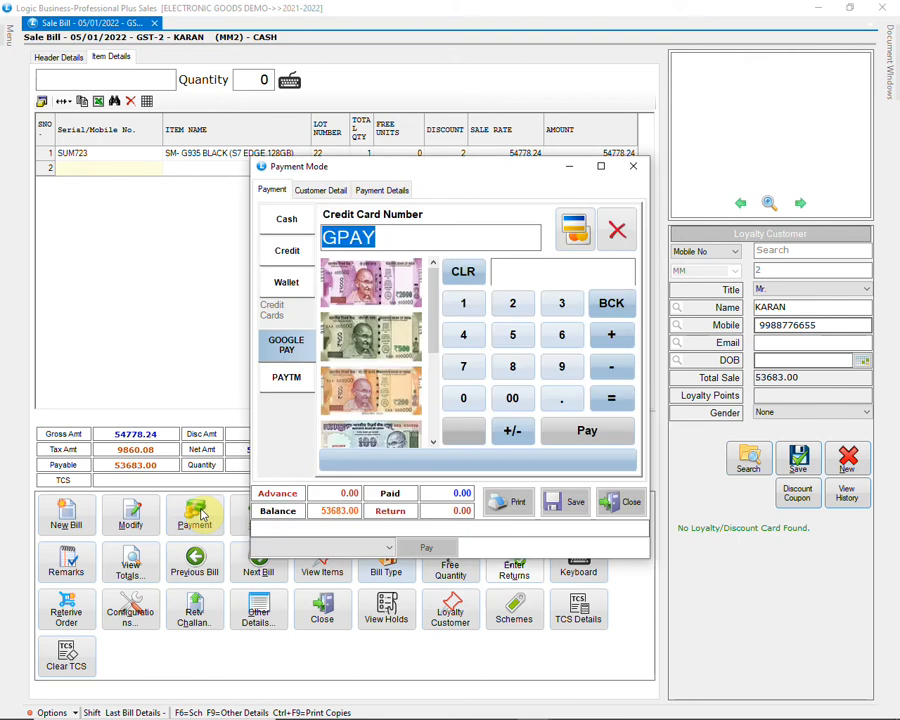
left_click(290, 222)
left_click(291, 343)
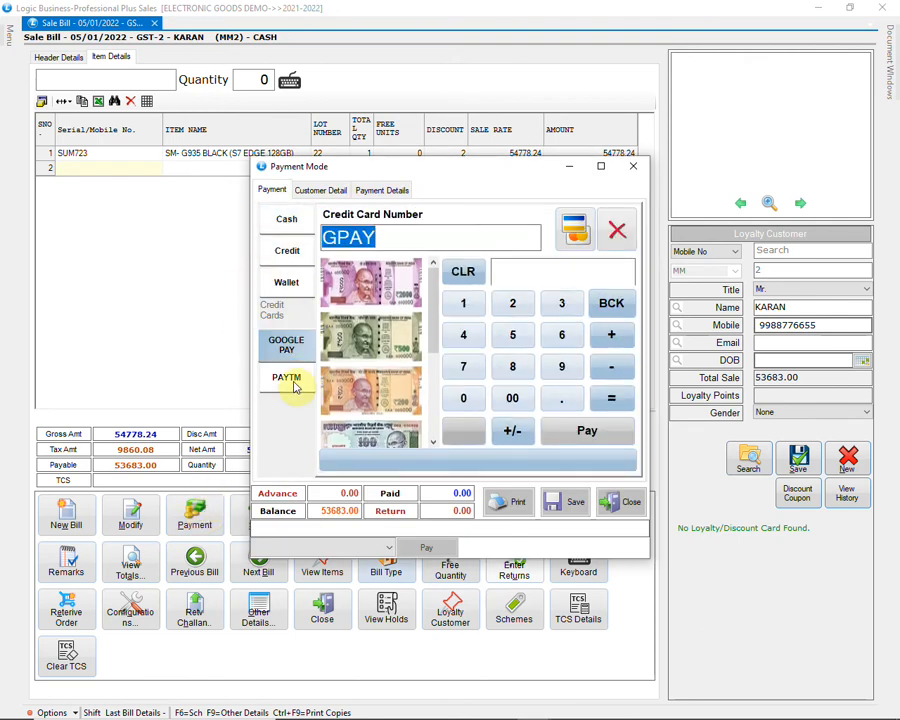
left_click(292, 384)
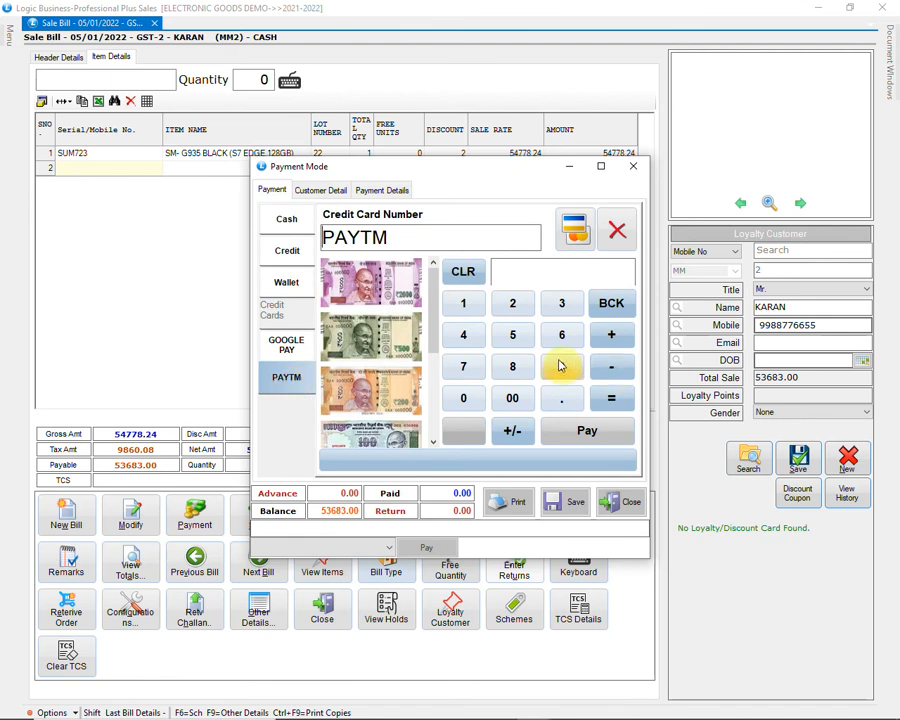
left_click(510, 306)
left_click(511, 338)
left_click(508, 398)
left_click(483, 400)
left_click(604, 436)
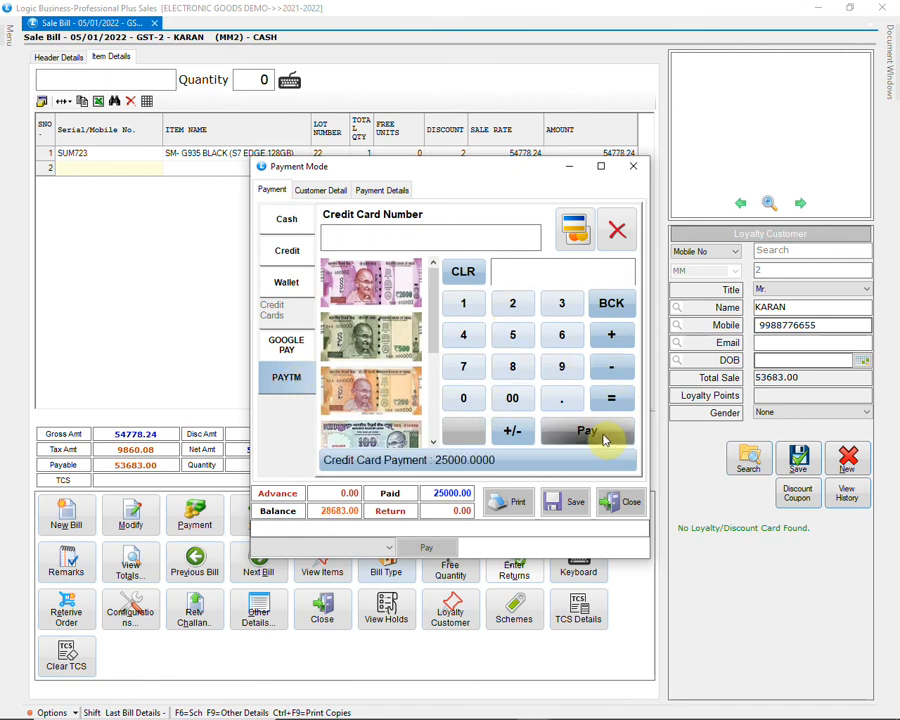
Settle the remaining bill balance in cash and print the bill to the preview
left_click(292, 222)
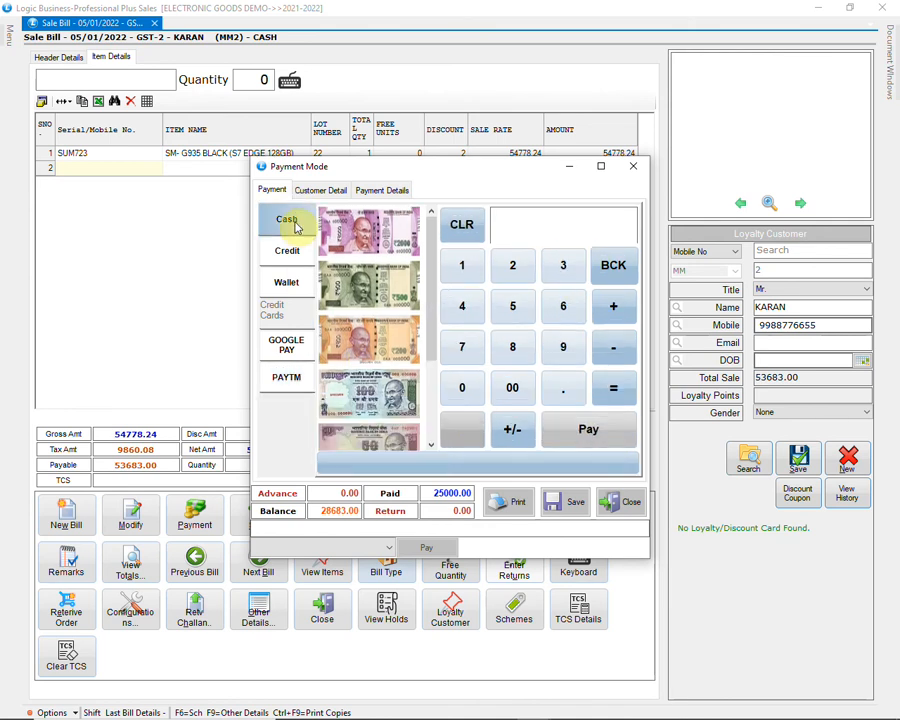
left_click(615, 436)
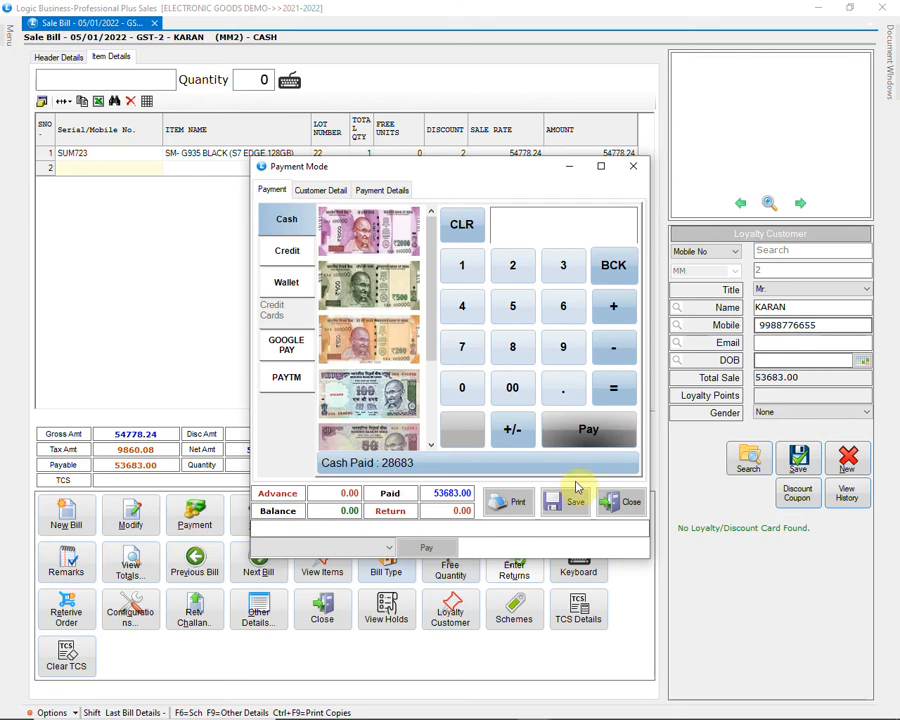
left_click(516, 504)
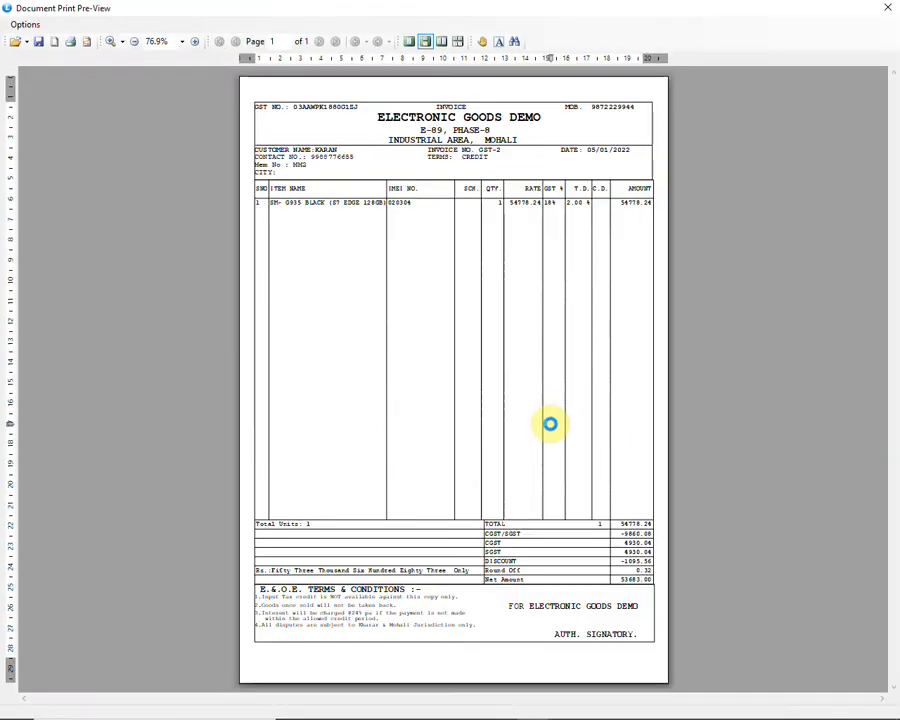
Examine the invoice preview from the customer and item details to the totals, and close the preview and sale bill form
left_click(196, 45)
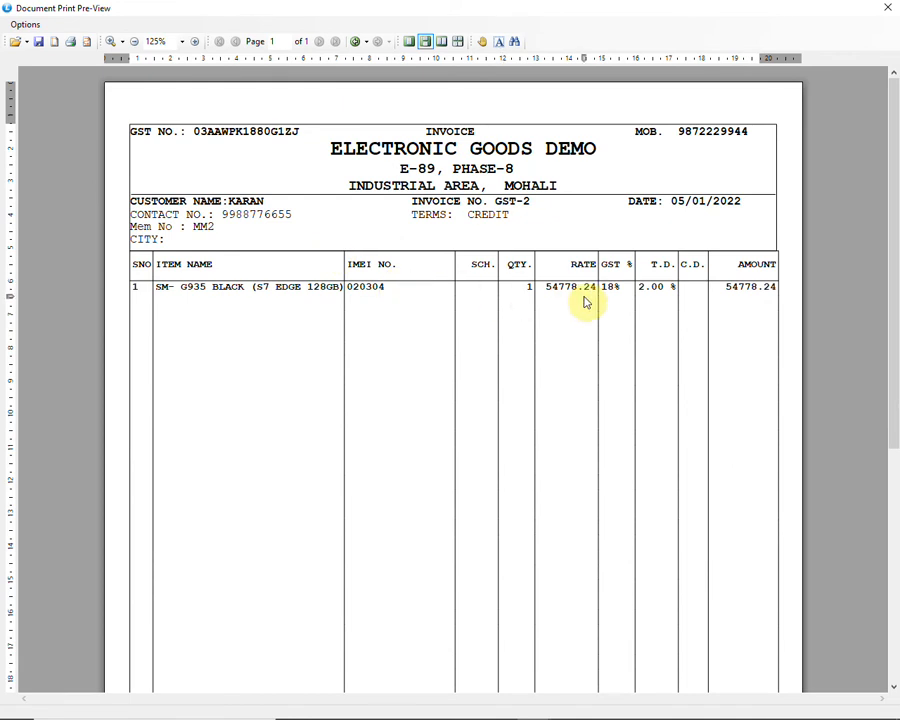
scroll(585, 301, "down", 3)
scroll(585, 301, "down", 4)
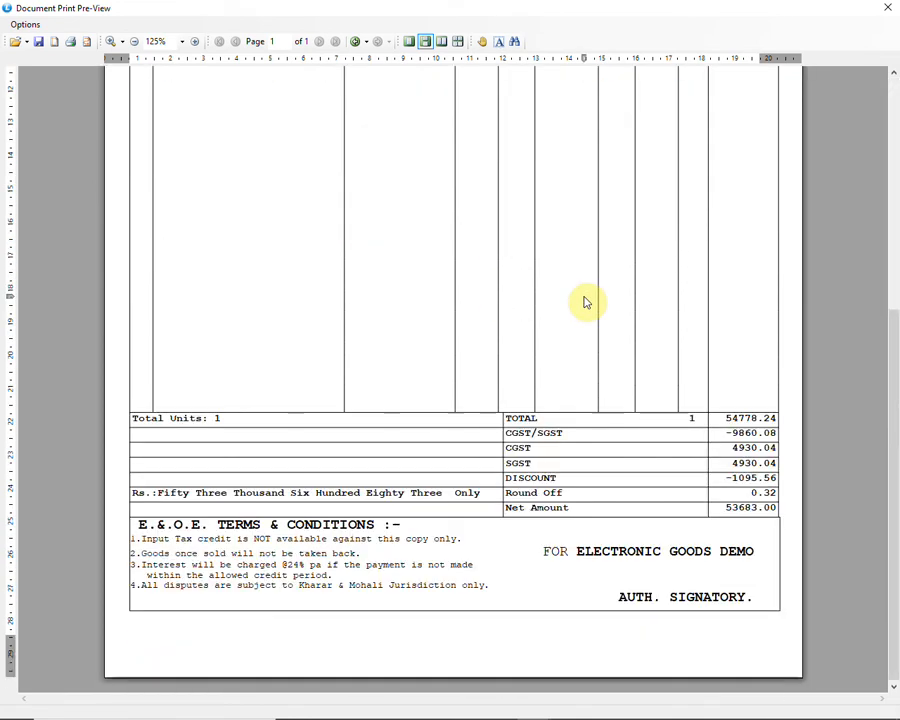
scroll(585, 301, "up", 8)
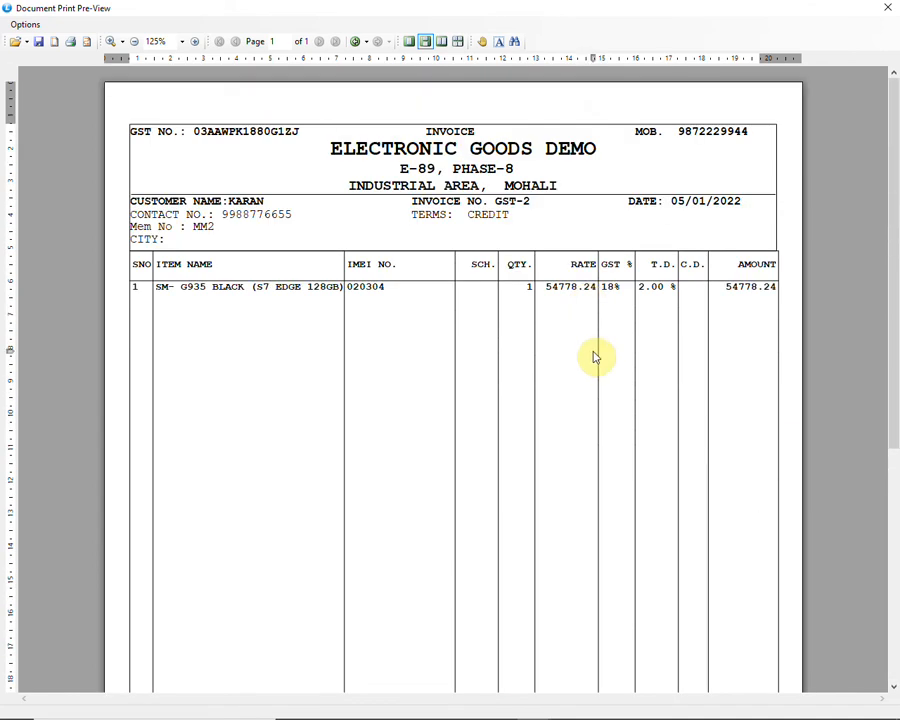
key("Escape")
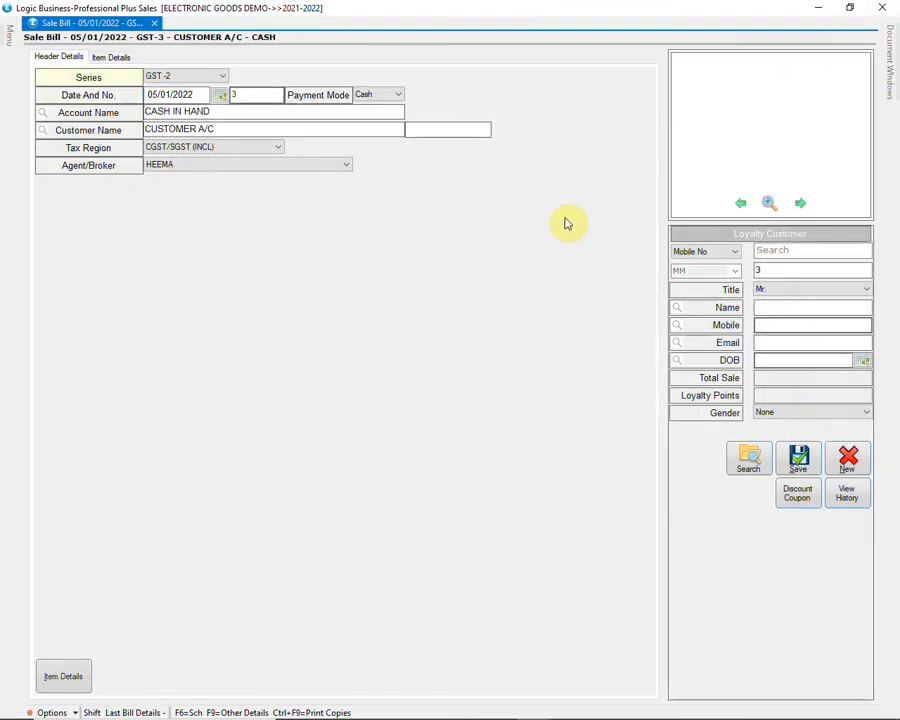
key("Escape")
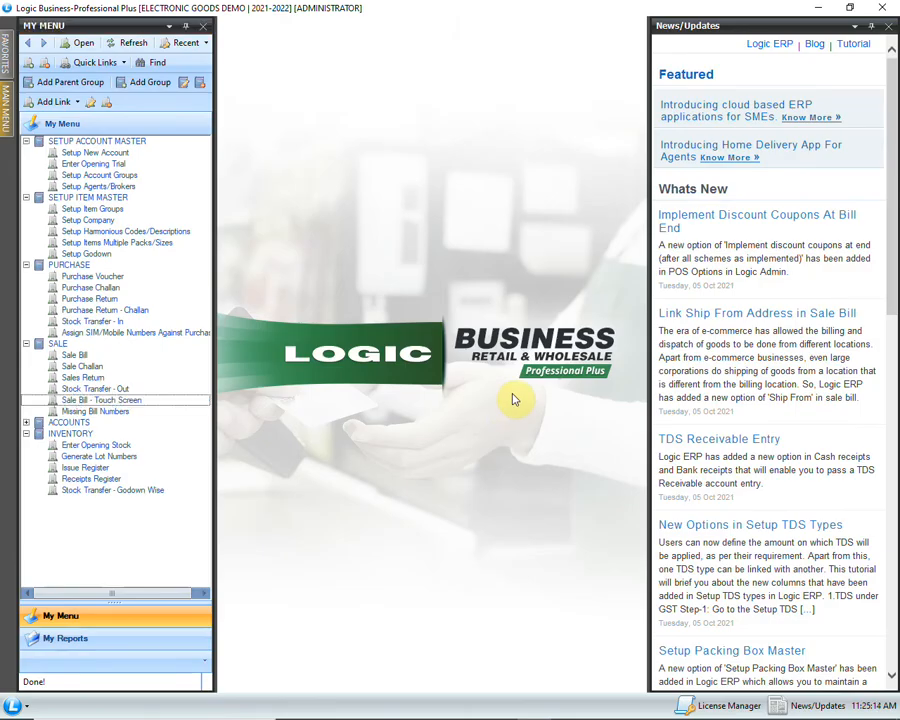
Open a Bank Payments voucher from the accounts group and select the Union Bank of India account, keeping the default discount account and date
left_click(26, 423)
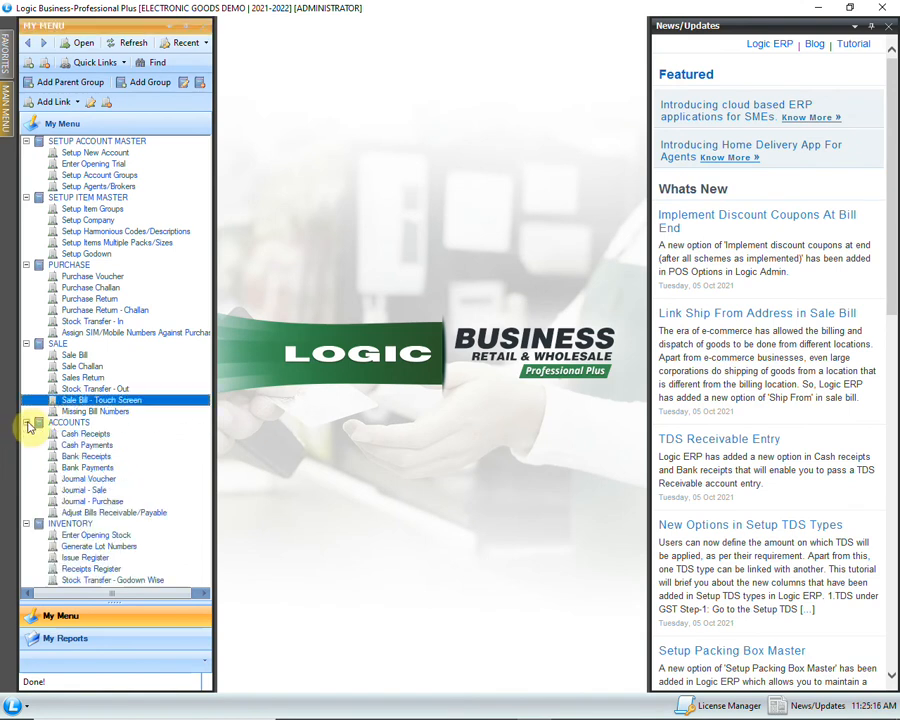
left_click(120, 467)
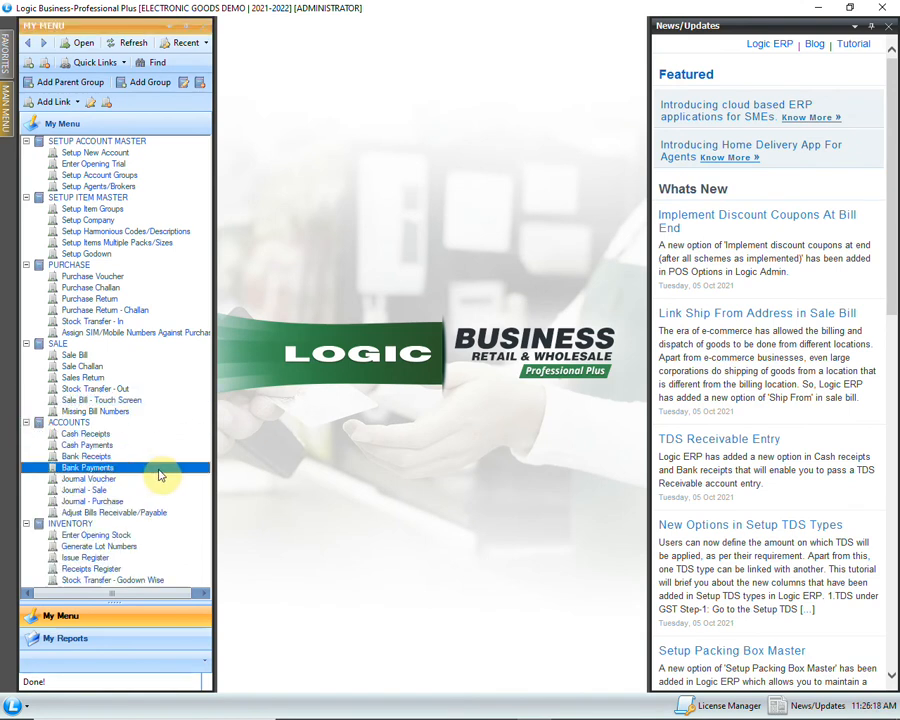
double_click(158, 470)
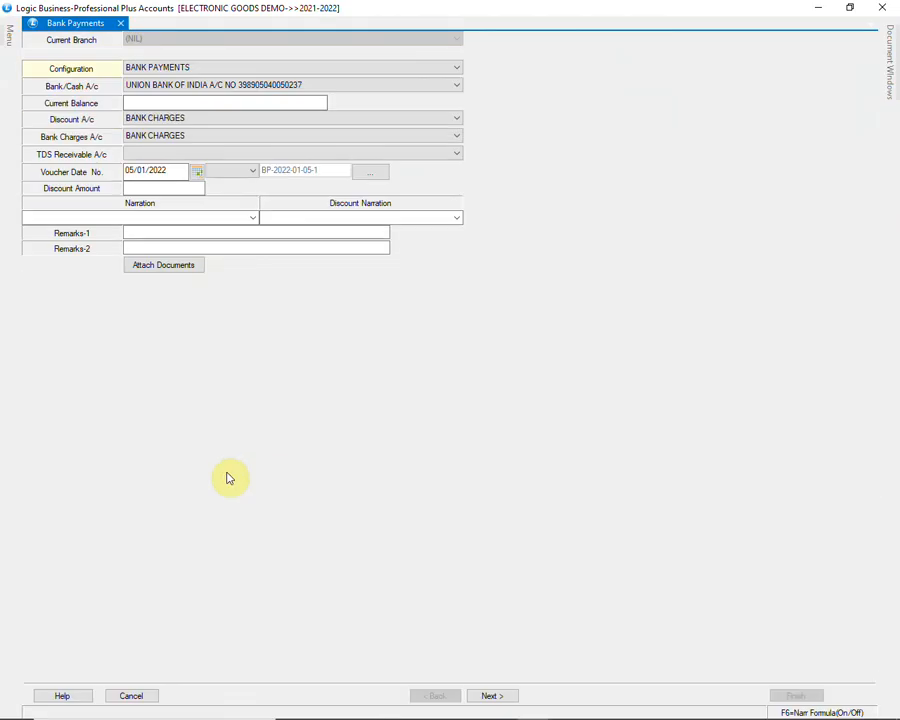
key("alt+Down")
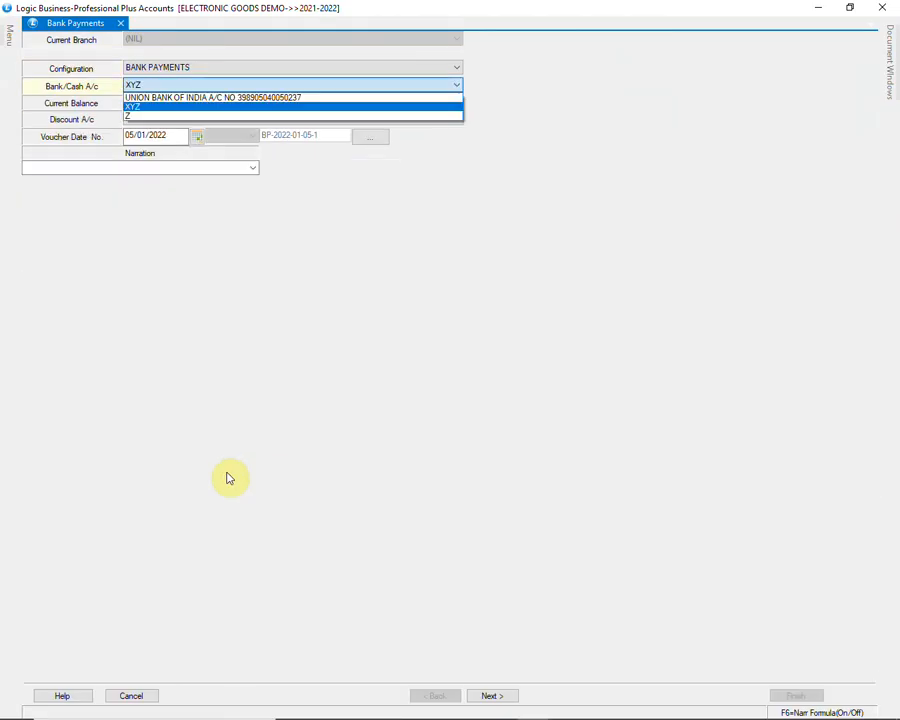
key("Up")
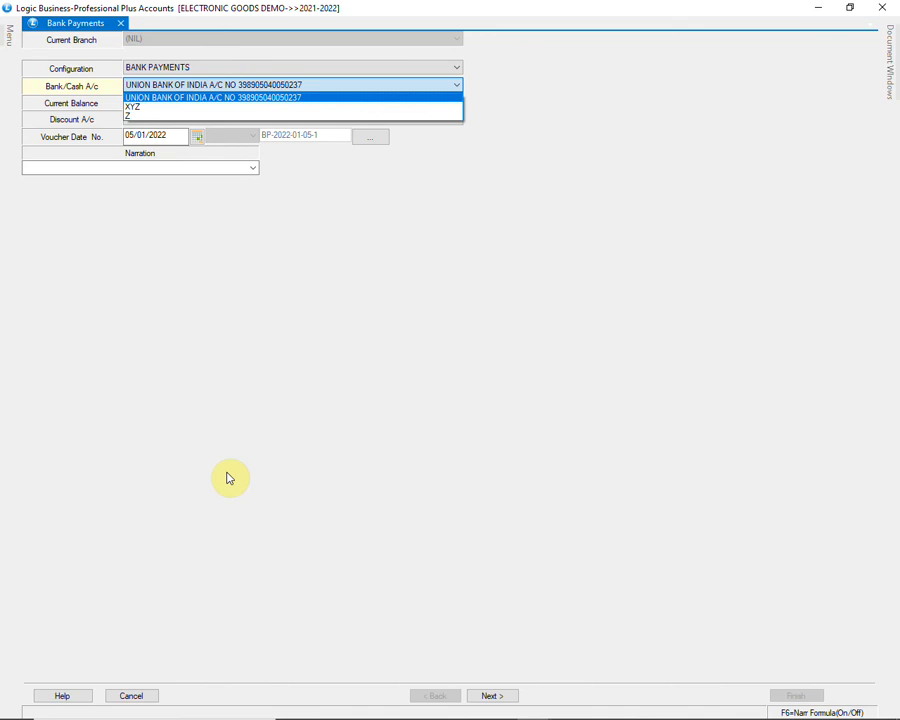
key("Return")
key("Return")
key("Return")
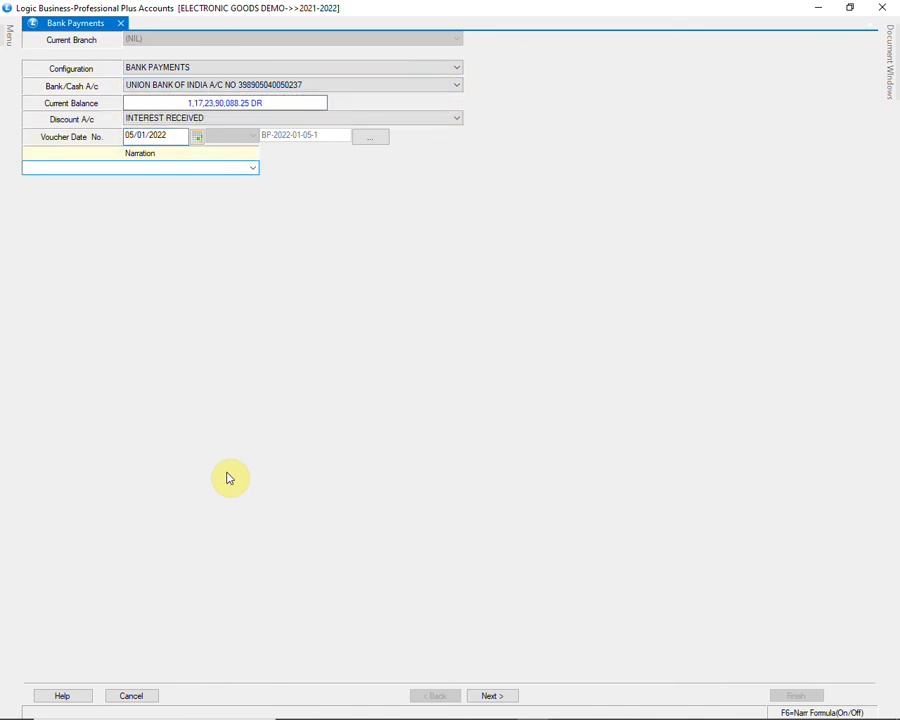
Set the bank payment's narration to CHEQUE PAYMENT and proceed to a payment entry row
left_click(253, 168)
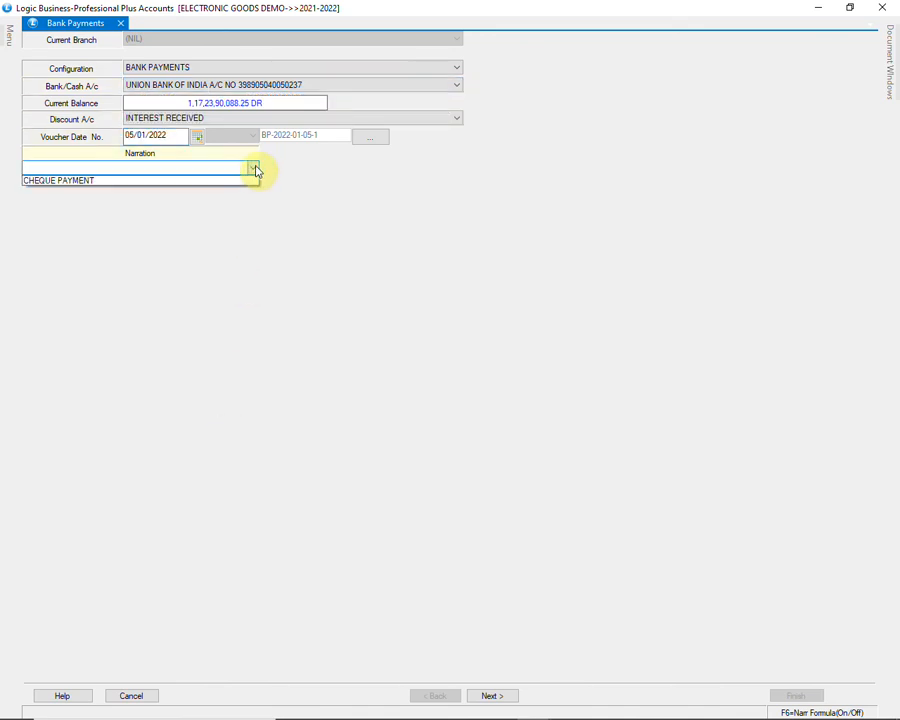
left_click(155, 181)
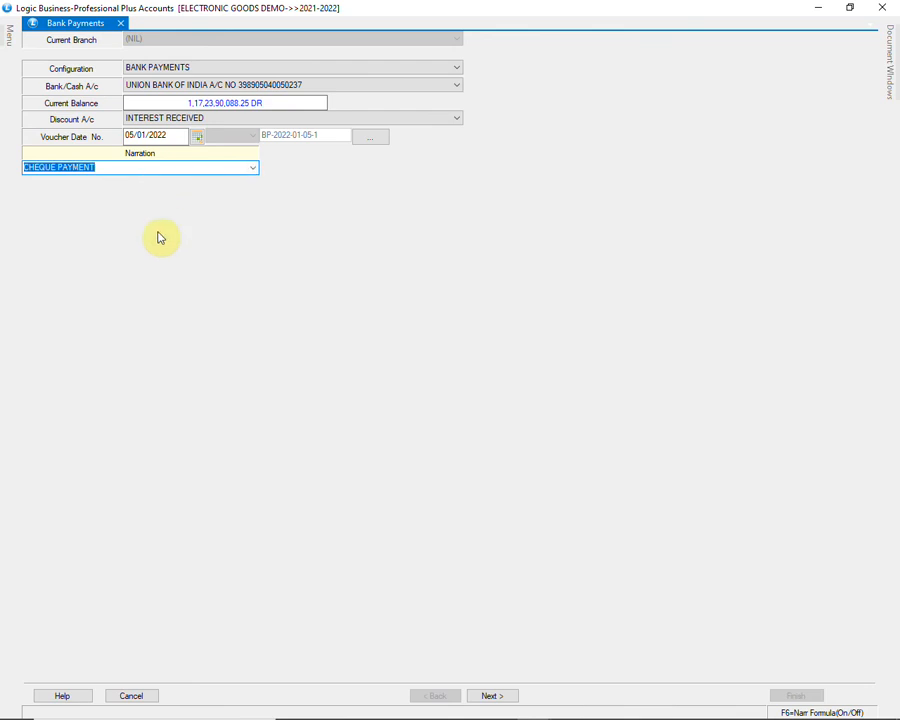
key("Return")
key("Return")
key("Return")
Enter a cheque payment of 2,00,000 to ALFA ELECTRONICS with cheque number 123456
type("2,00,000")
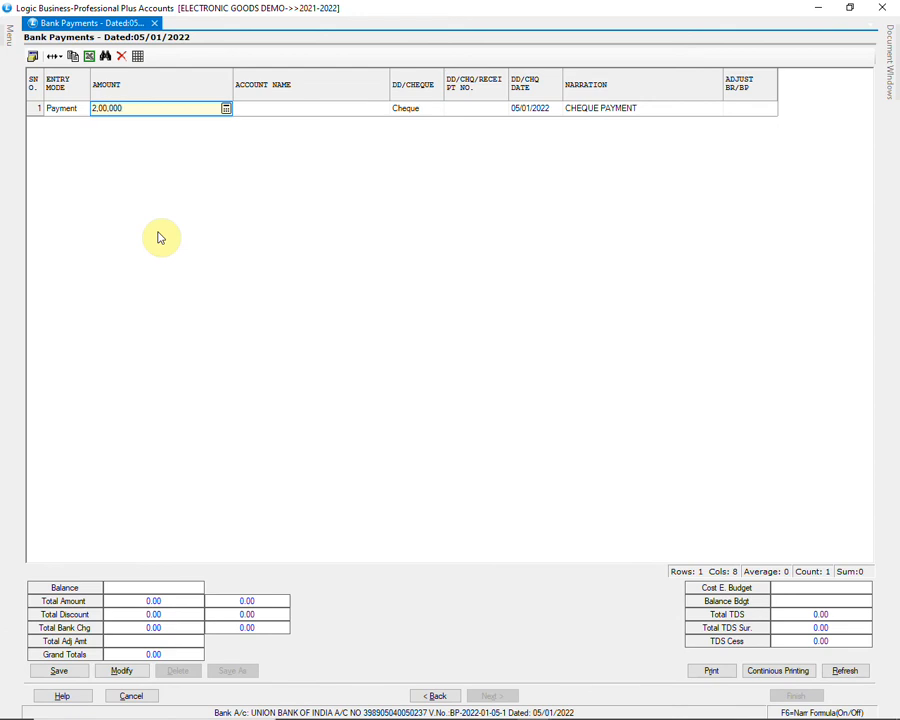
key("Return")
type("A")
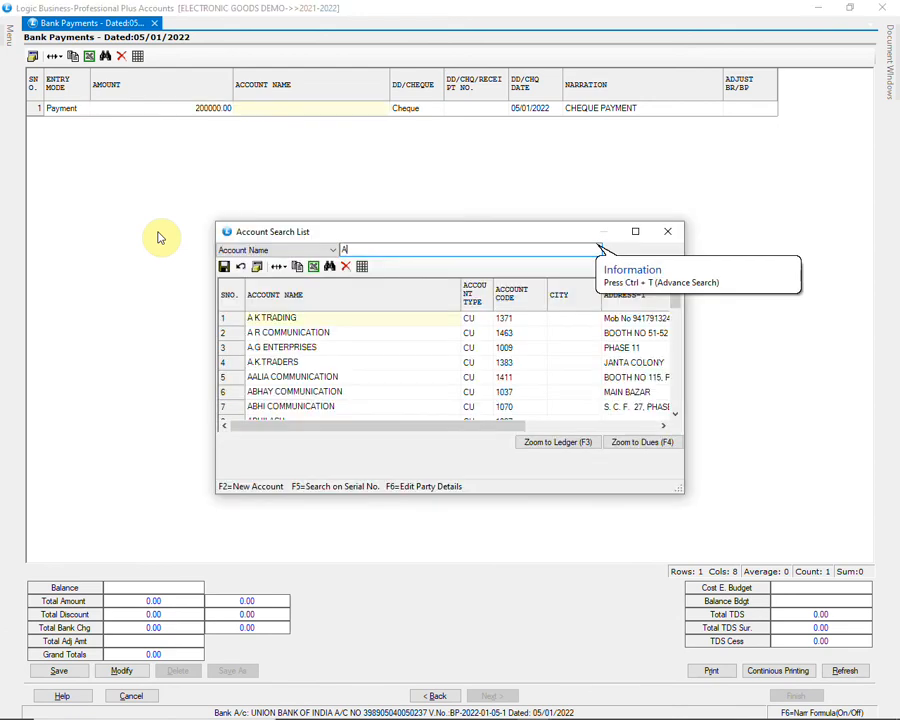
type("L")
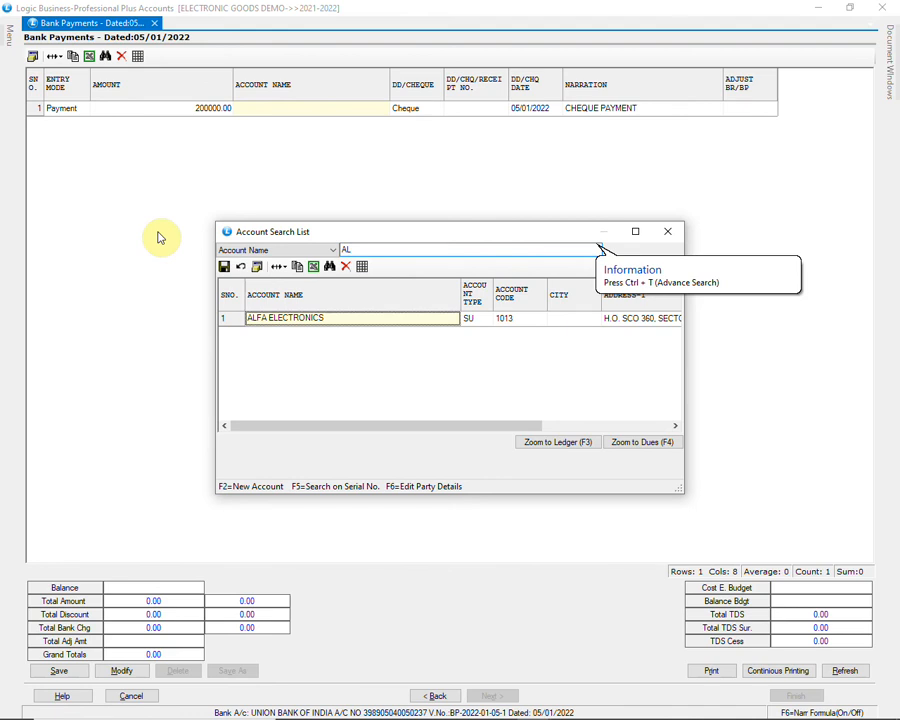
key("Return")
key("Return")
type("123456")
key("Return")
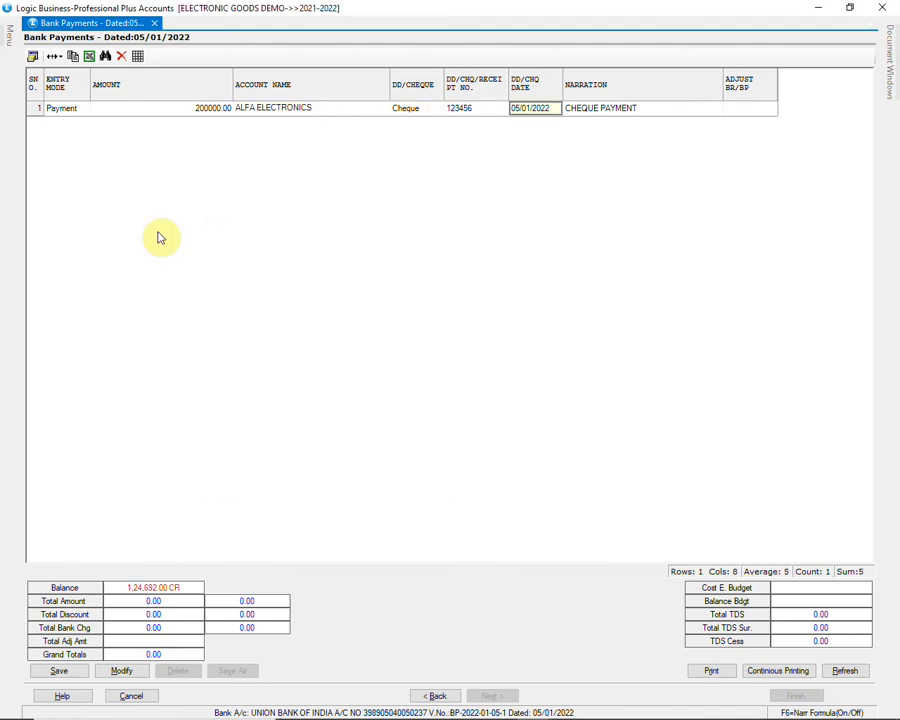
Adjust the 2,00,000 payment against ALFA ELECTRONICS' pending purchase bill dated 04/01/2022 and return to the payment entries
key("Return")
key("Return")
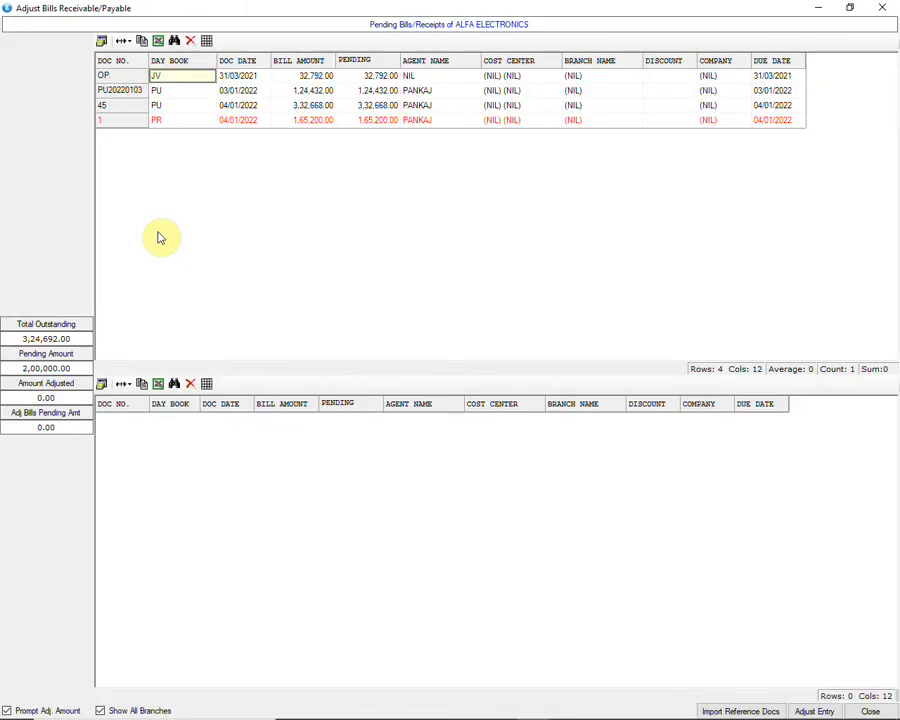
key("Down")
key("Down")
key("Return")
key("Return")
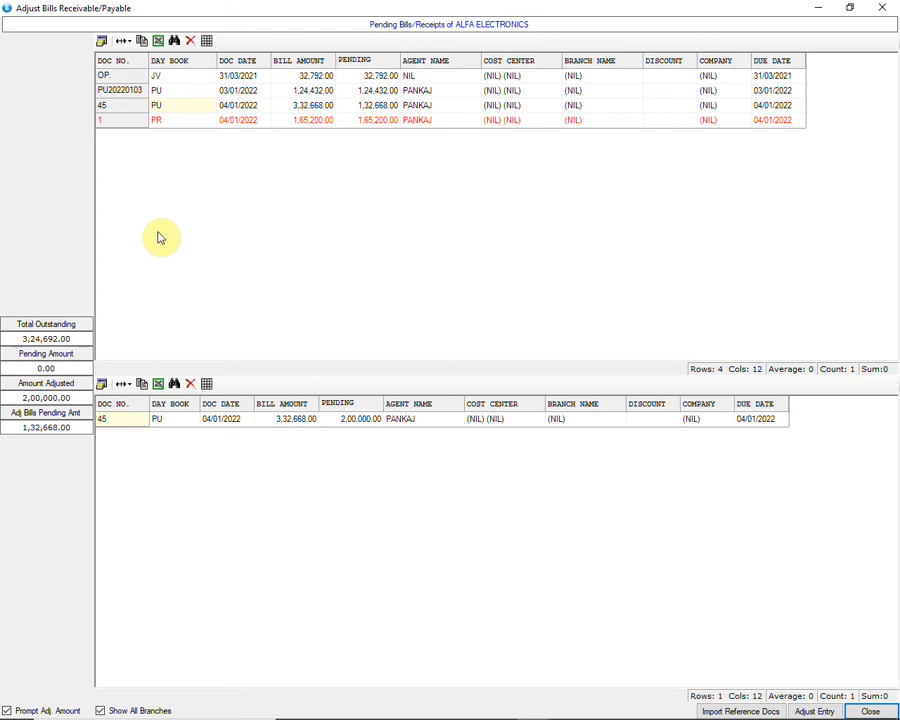
key("Escape")
key("Return")
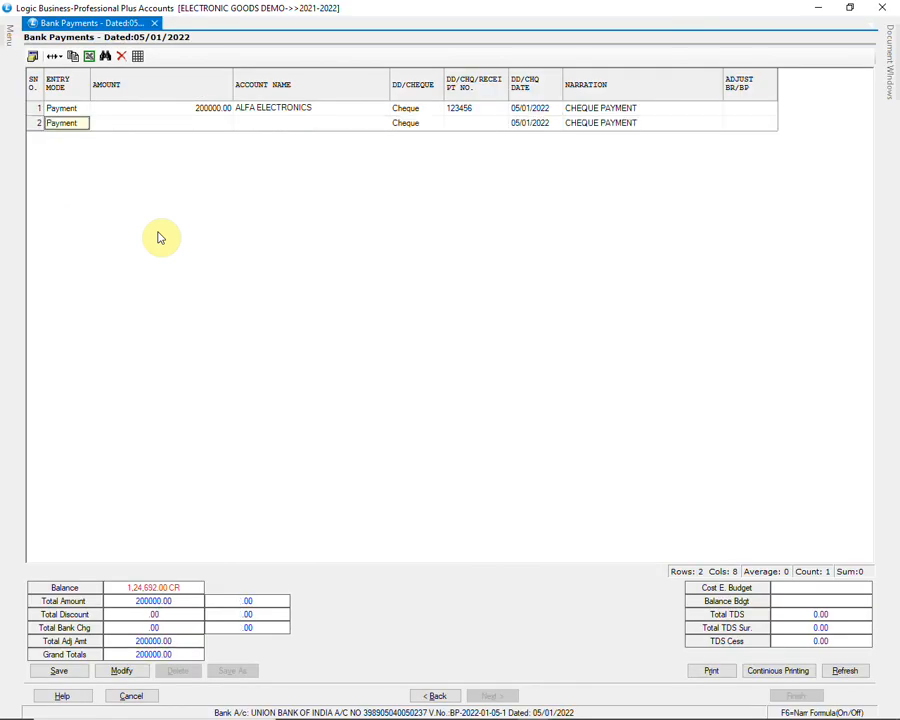
Save the bank payment voucher and close the Bank Payments form
left_click(62, 672)
left_click(427, 412)
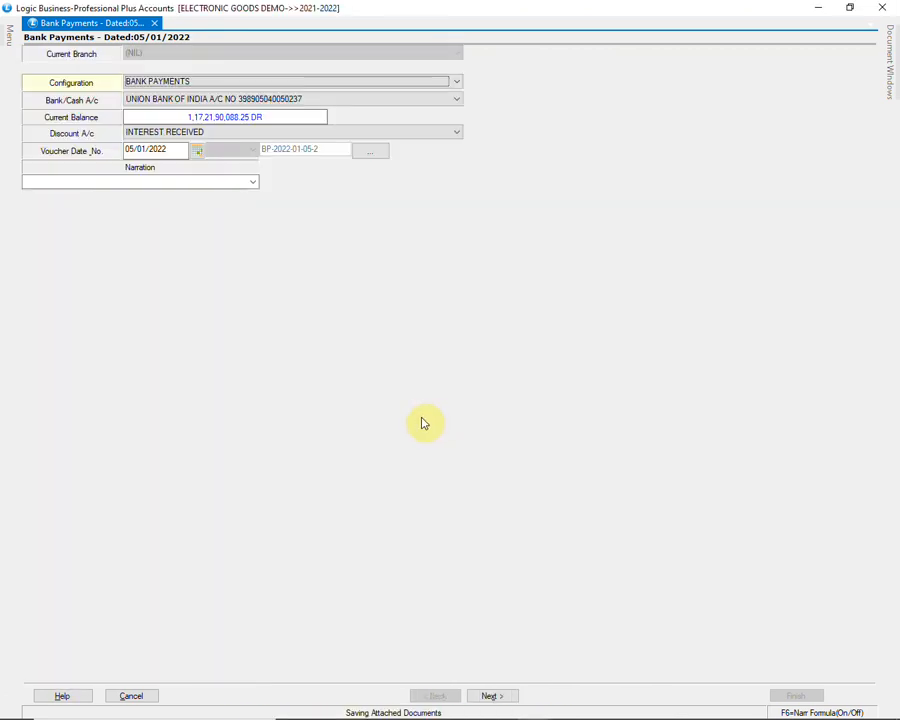
left_click(884, 7)
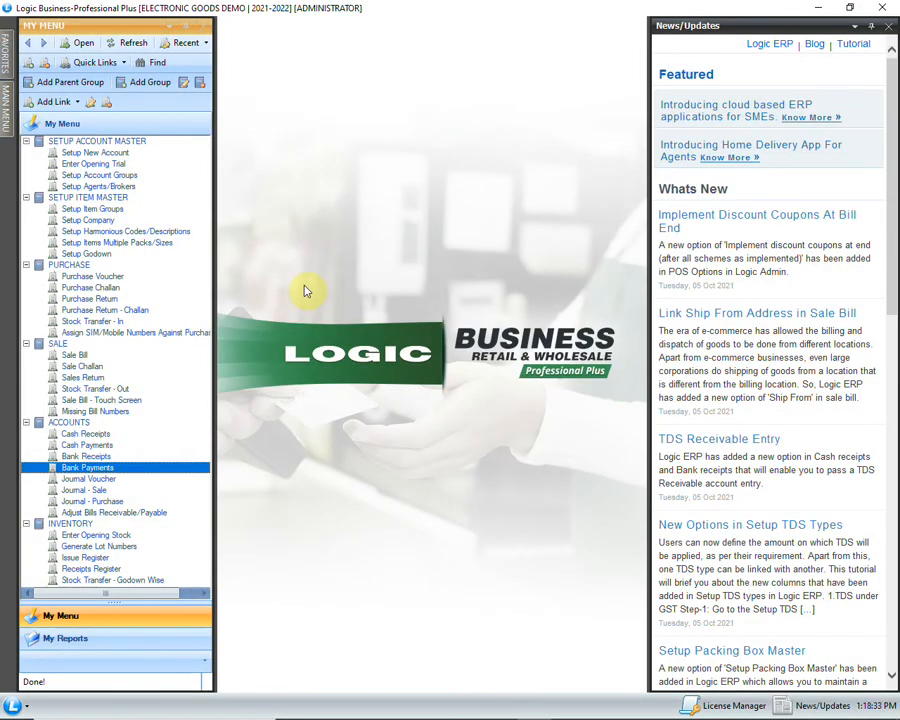
Open the Ledger report from the financial reports group under Reports/Queries
left_click(13, 120)
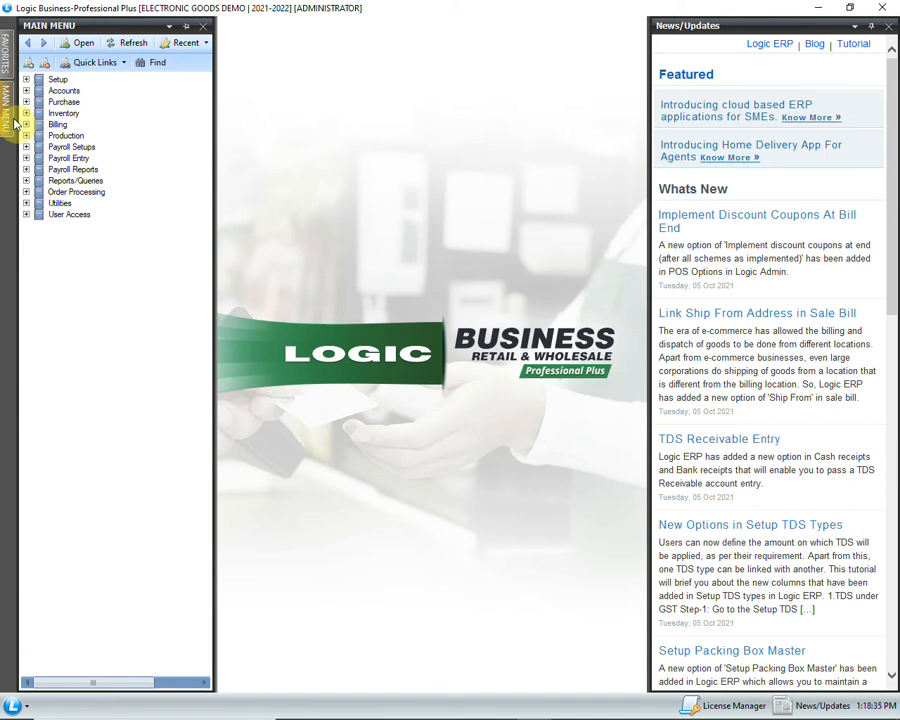
left_click(26, 181)
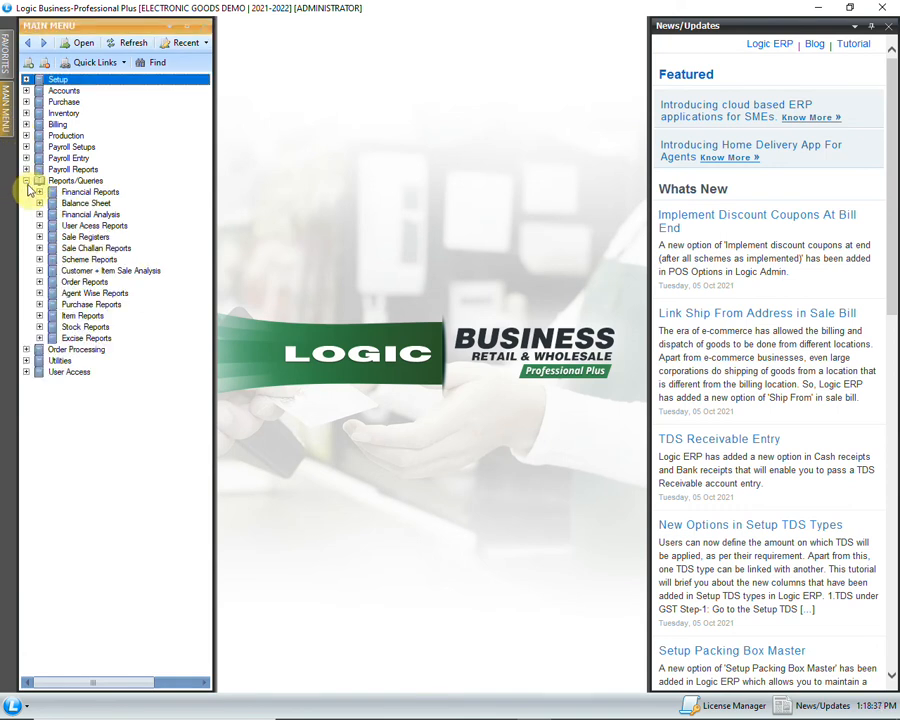
left_click(38, 193)
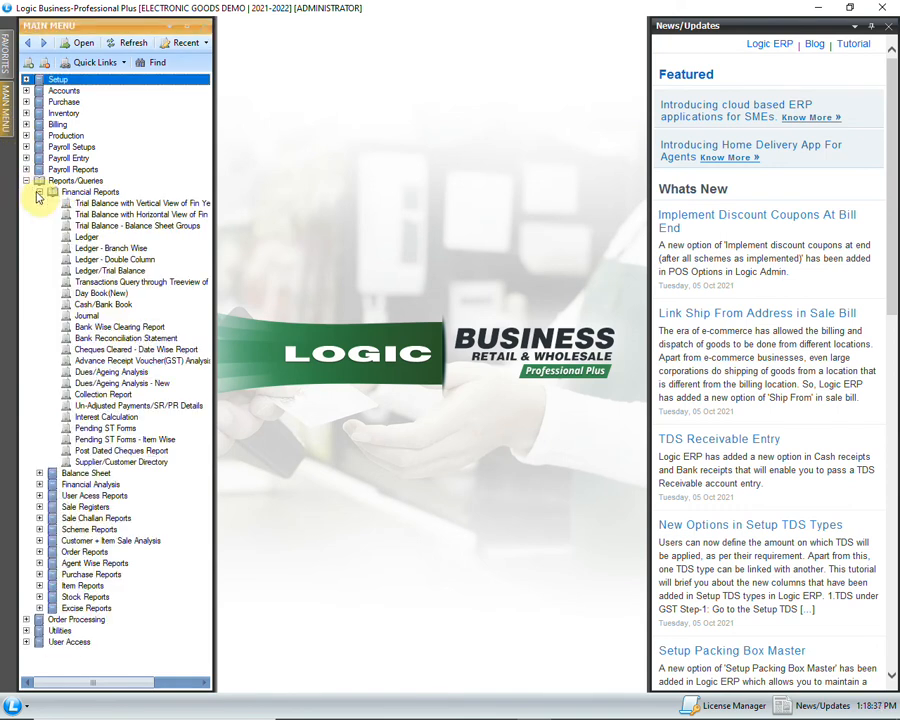
left_click(85, 238)
double_click(137, 237)
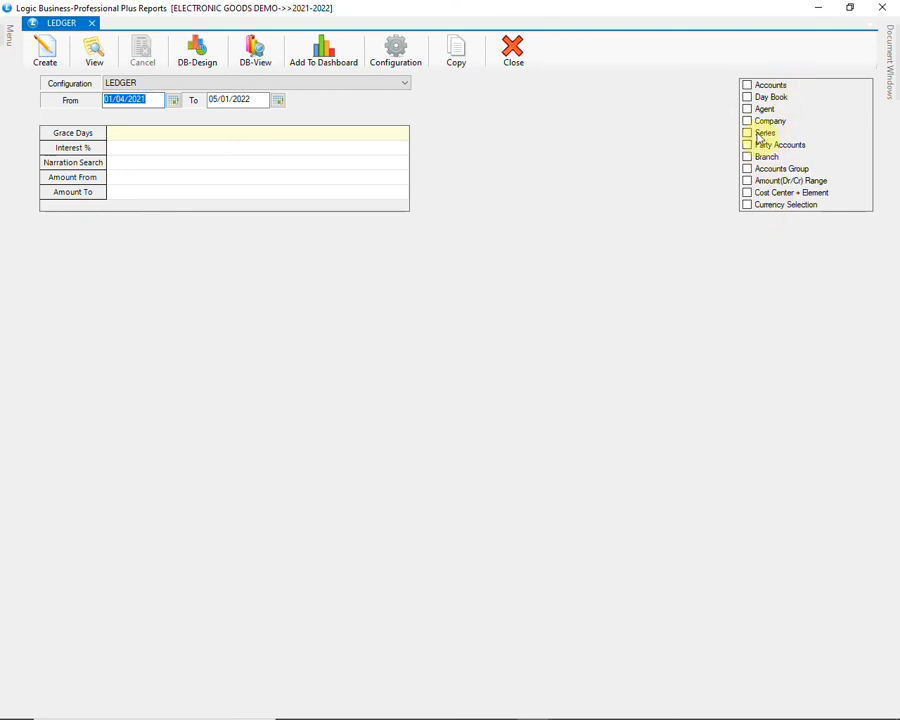
Generate the ledger for ALFA ELECTRONICS from 01/04/2021 to 05/01/2022, review its entries and running balance, and close the result
left_click(747, 85)
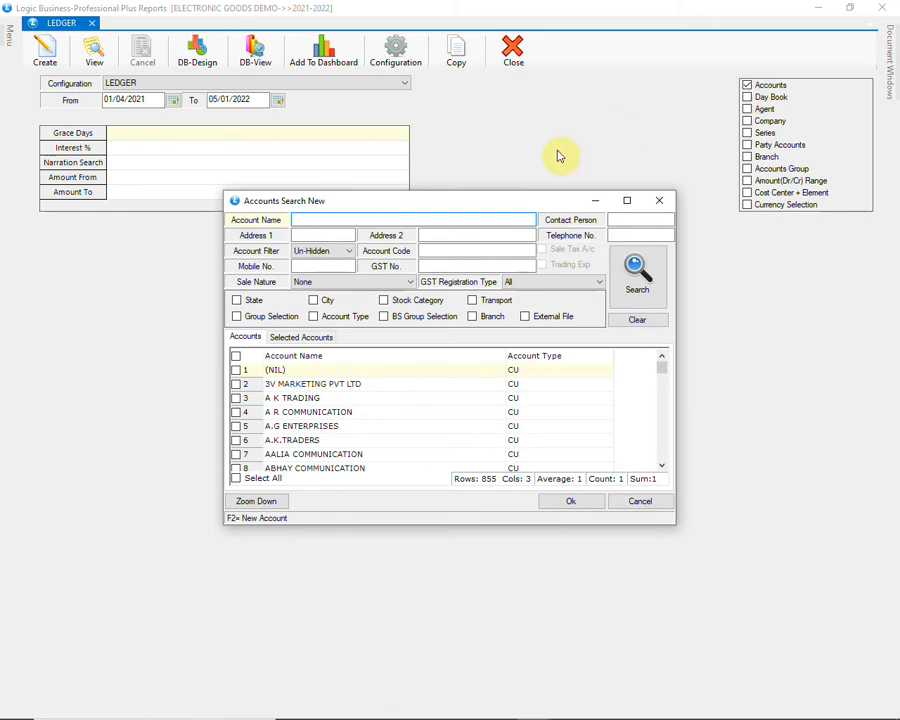
type("ALF")
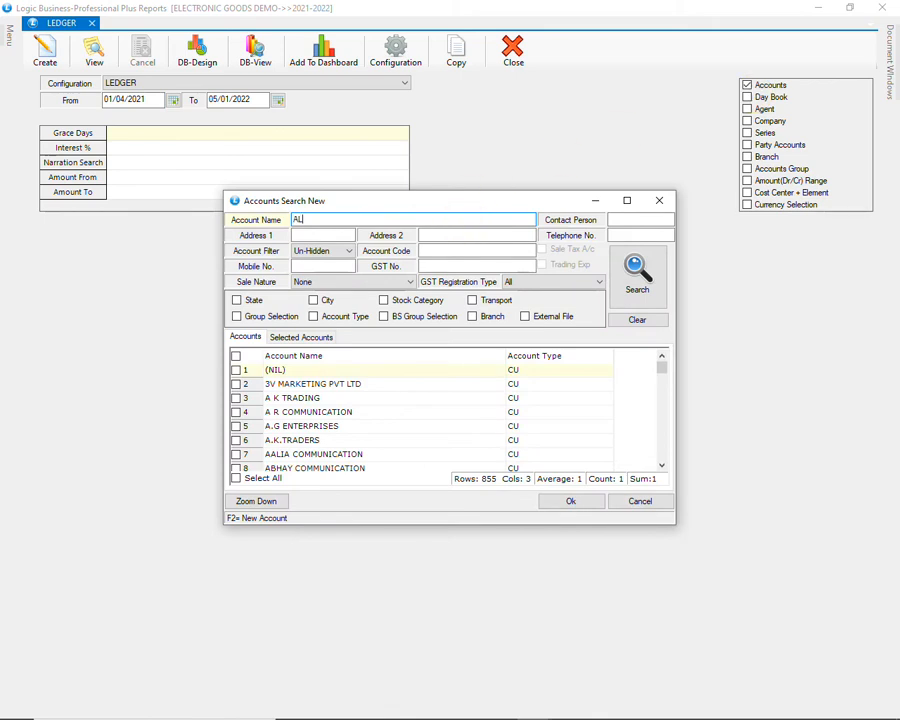
left_click(630, 275)
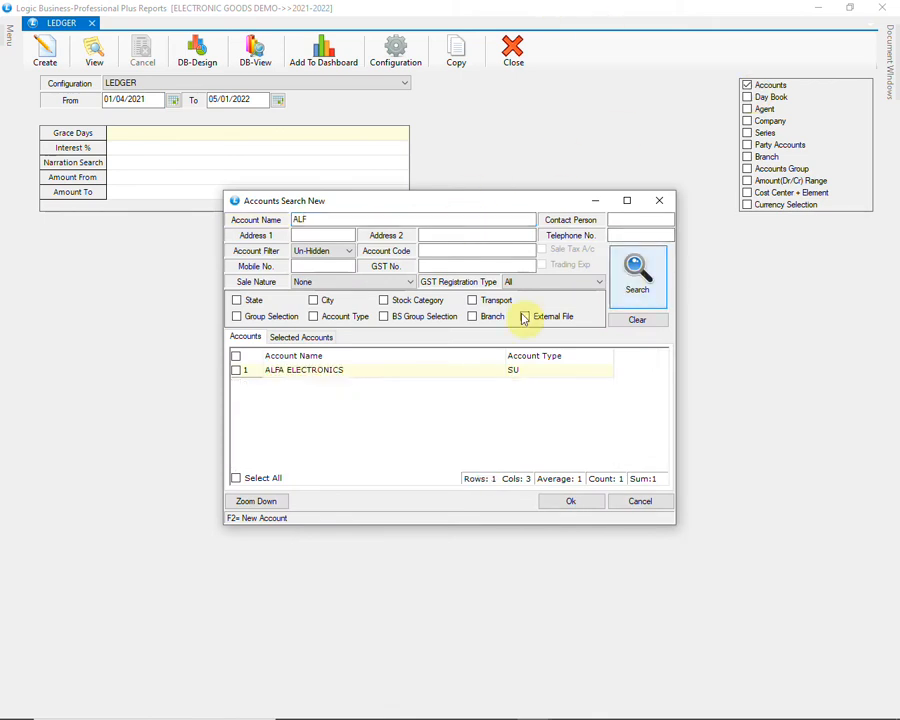
left_click(236, 370)
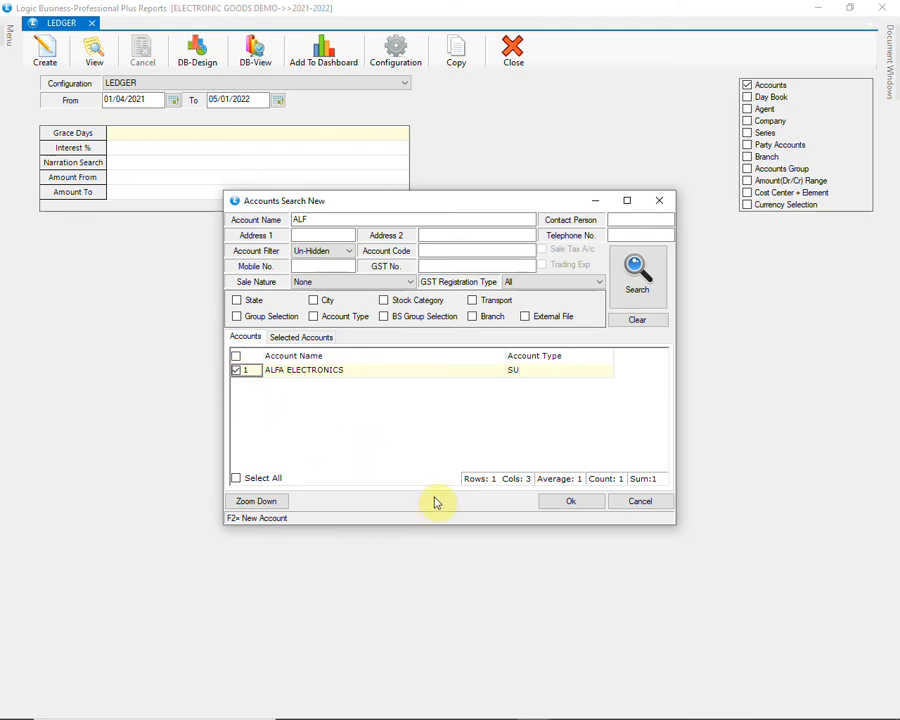
left_click(550, 505)
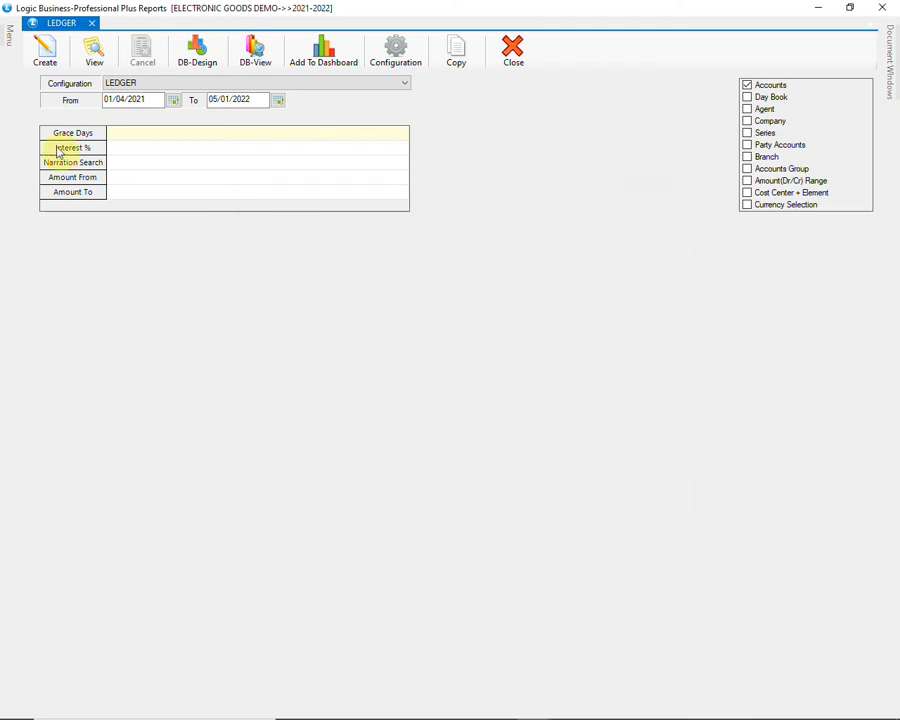
left_click(44, 56)
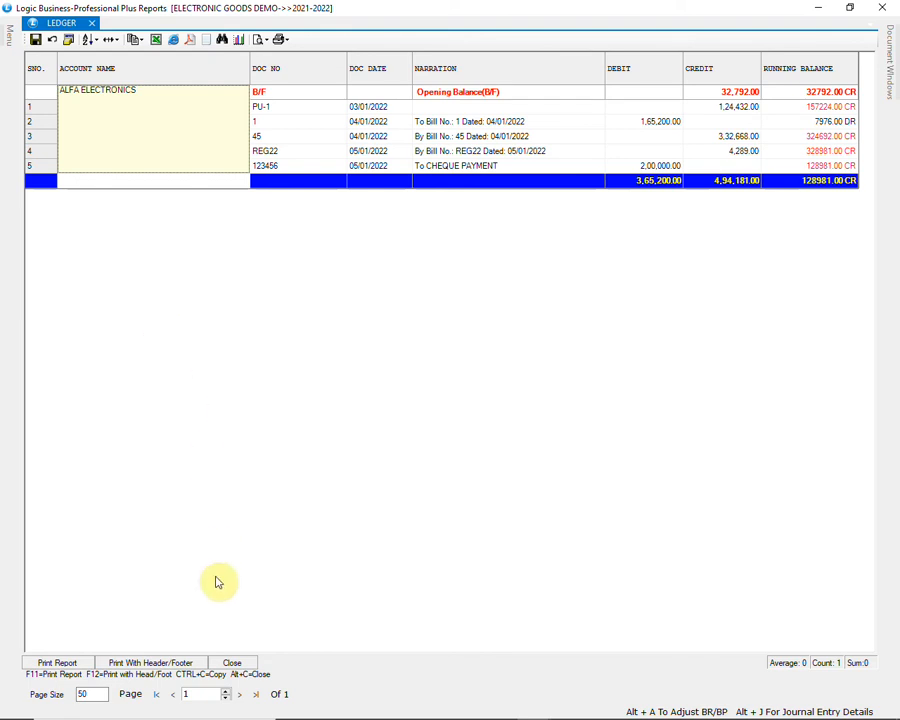
left_click(231, 662)
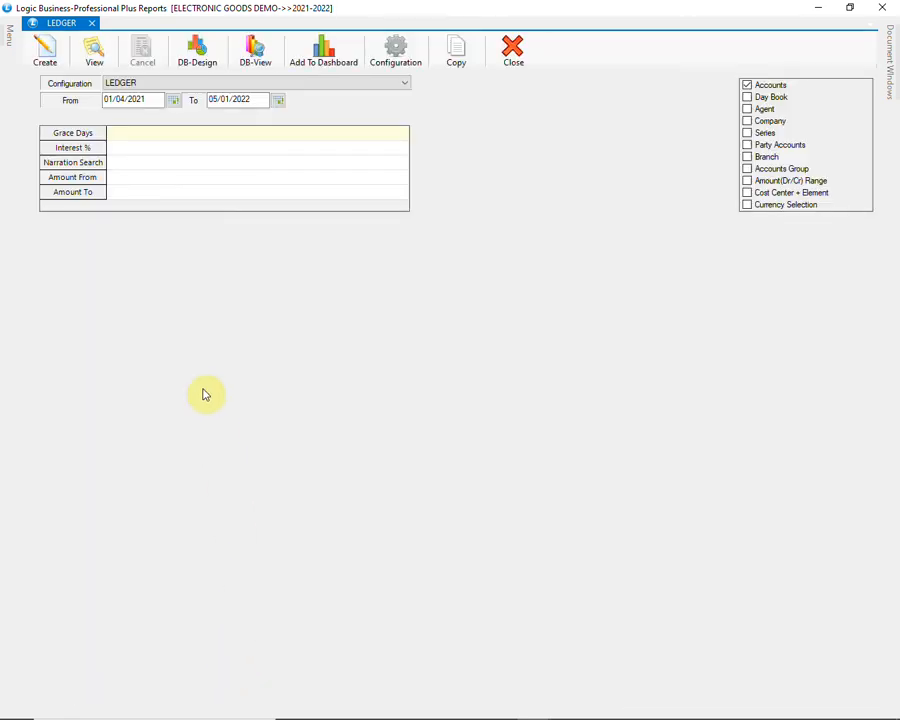
Open the Dues/Ageing Analysis report, generate the supplier CURRENT DUES up to 05/01/2022, review the outstanding bills and close the result
left_click(29, 54)
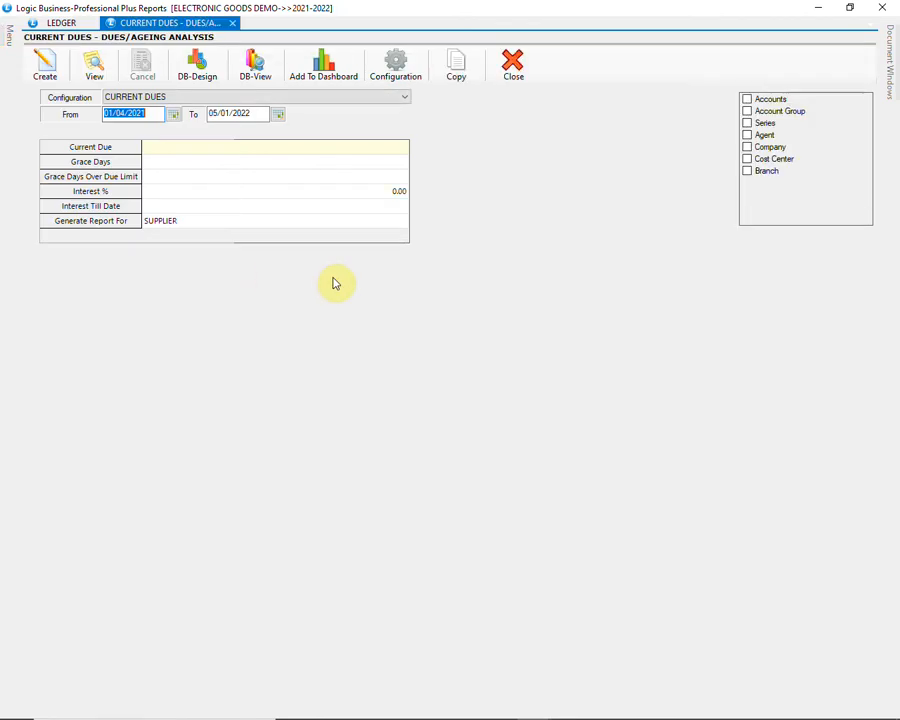
left_click(345, 97)
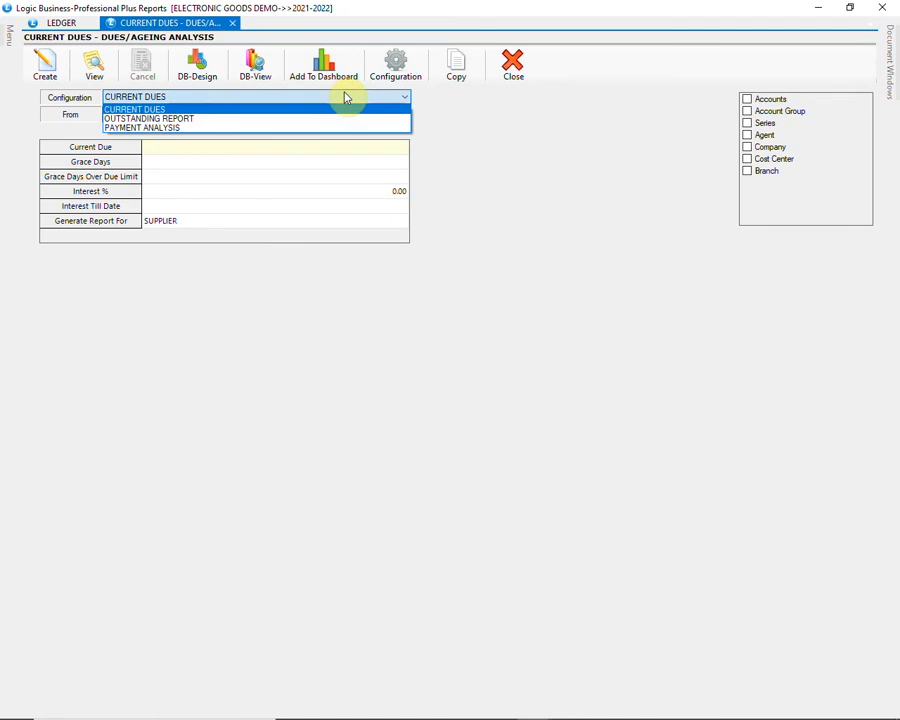
left_click(345, 97)
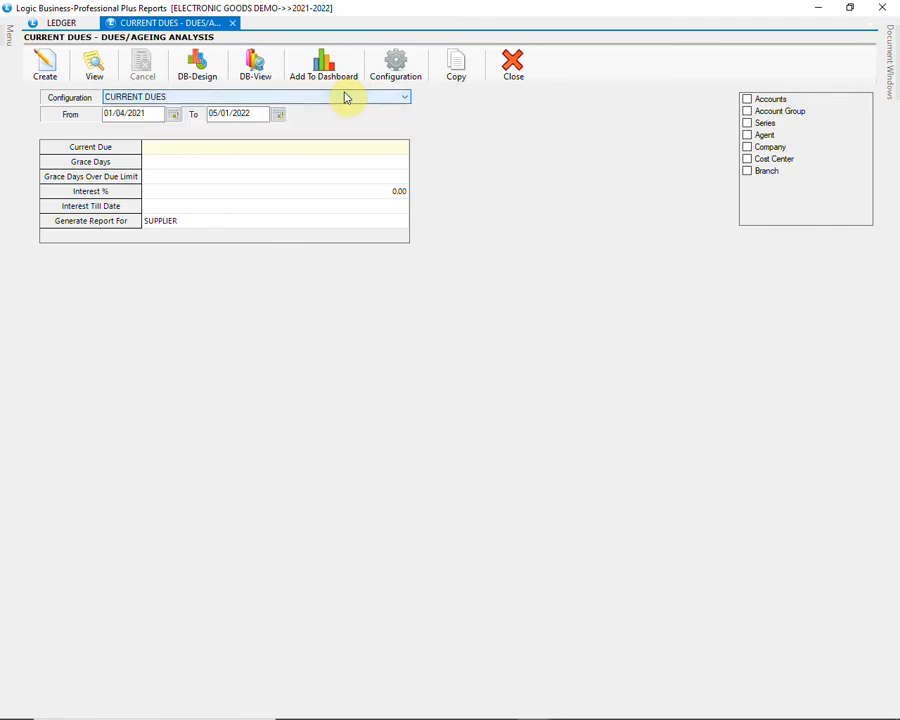
left_click(45, 70)
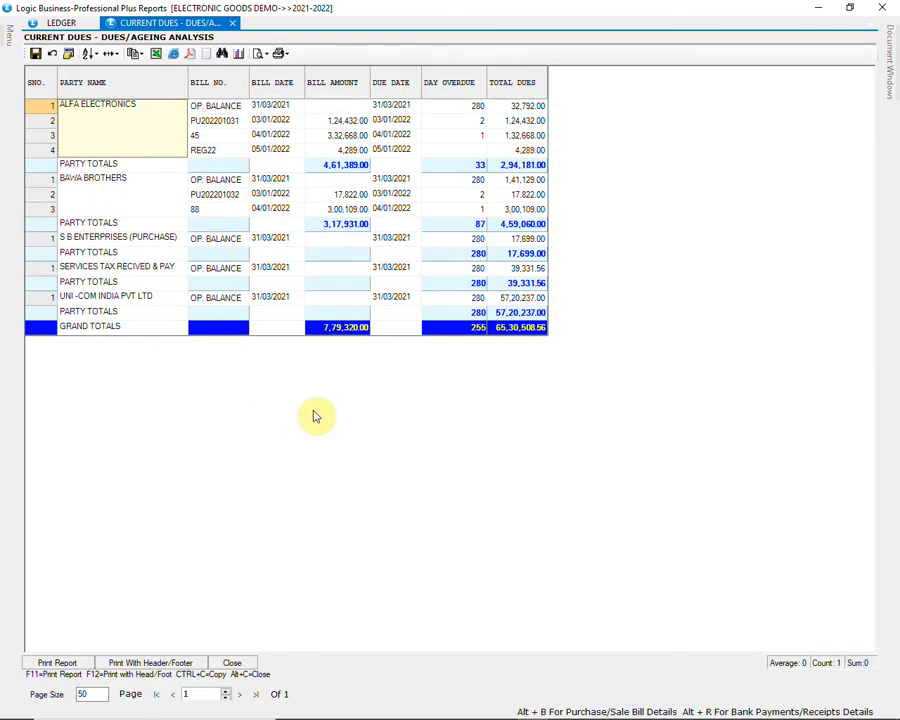
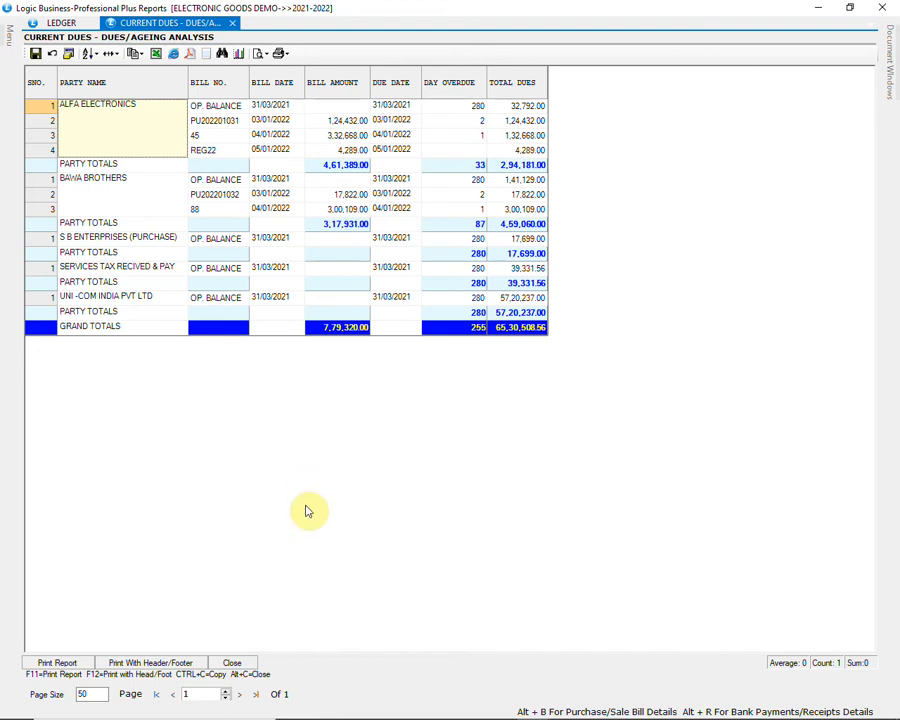
left_click(232, 663)
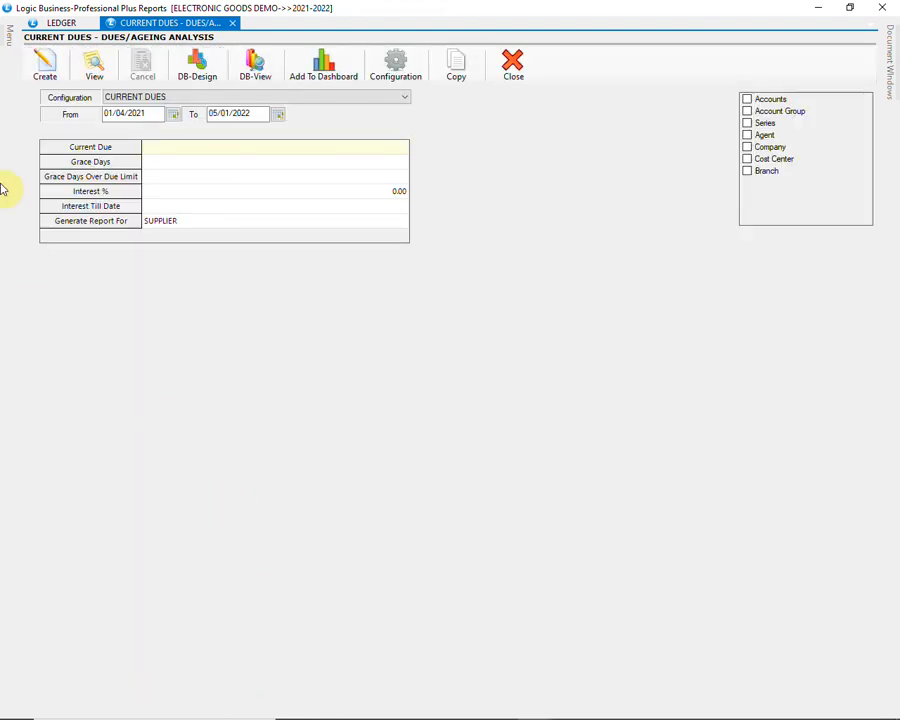
Open the Sale Register(Summary) report, generate it for 01/04/2021 to 31/03/2022, review the bills and close the result
mouse_move(6, 35)
left_click(28, 53)
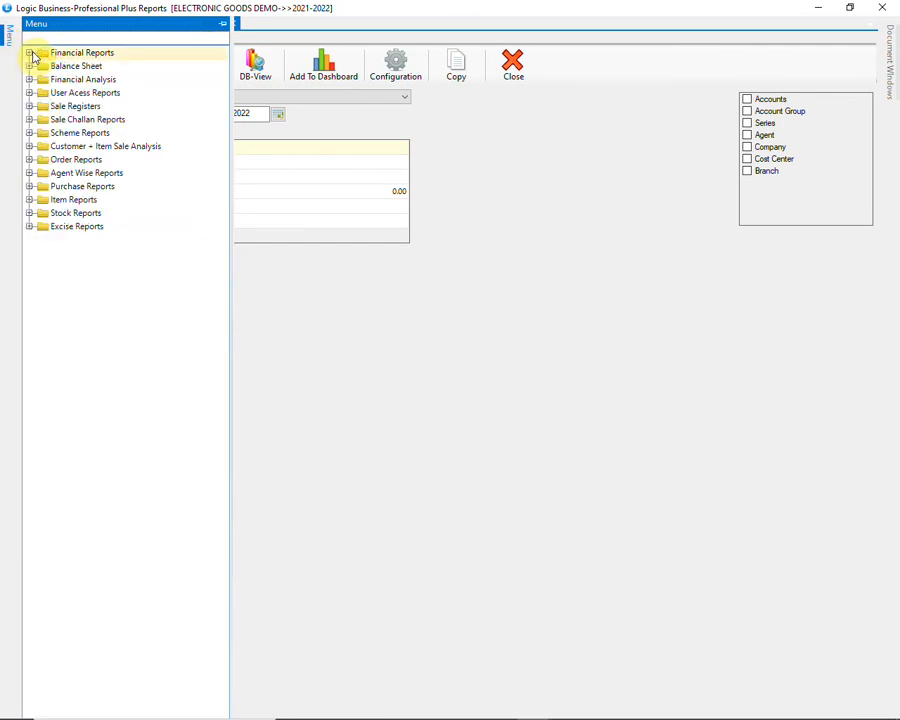
left_click(30, 106)
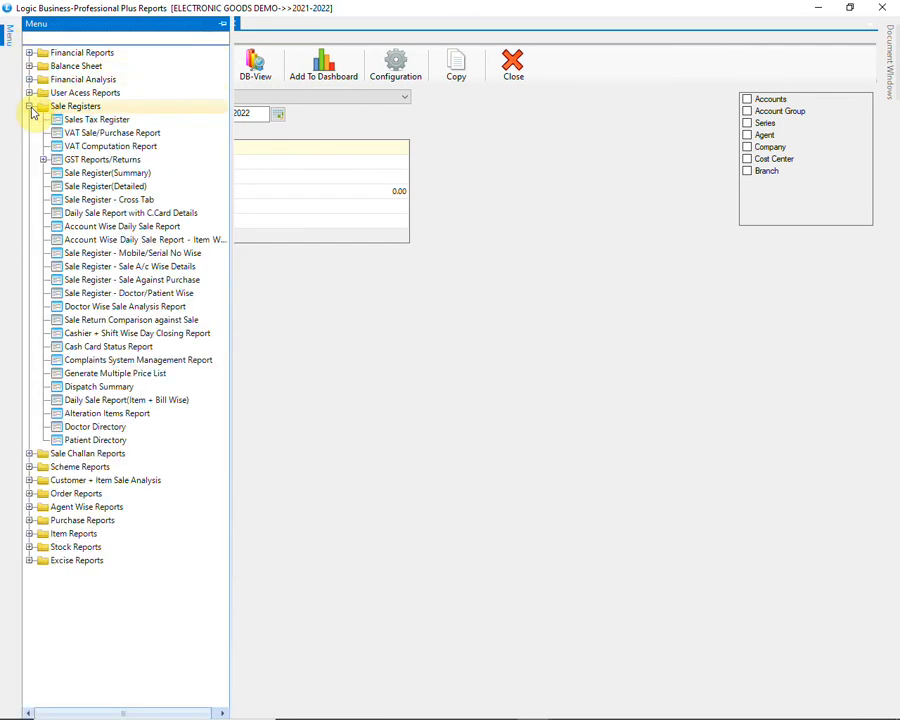
left_click(167, 178)
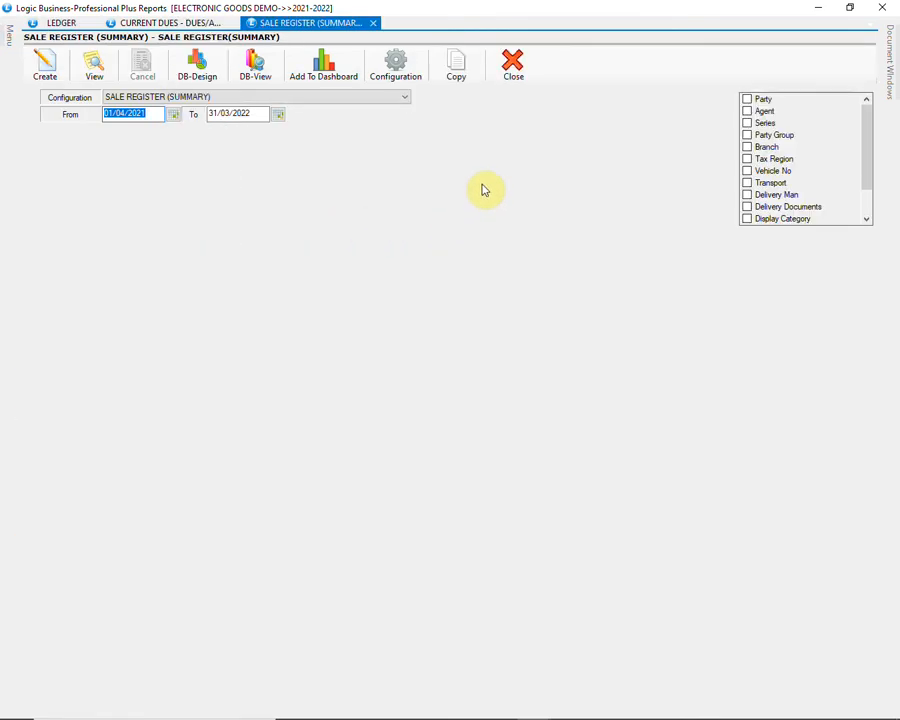
left_click(63, 73)
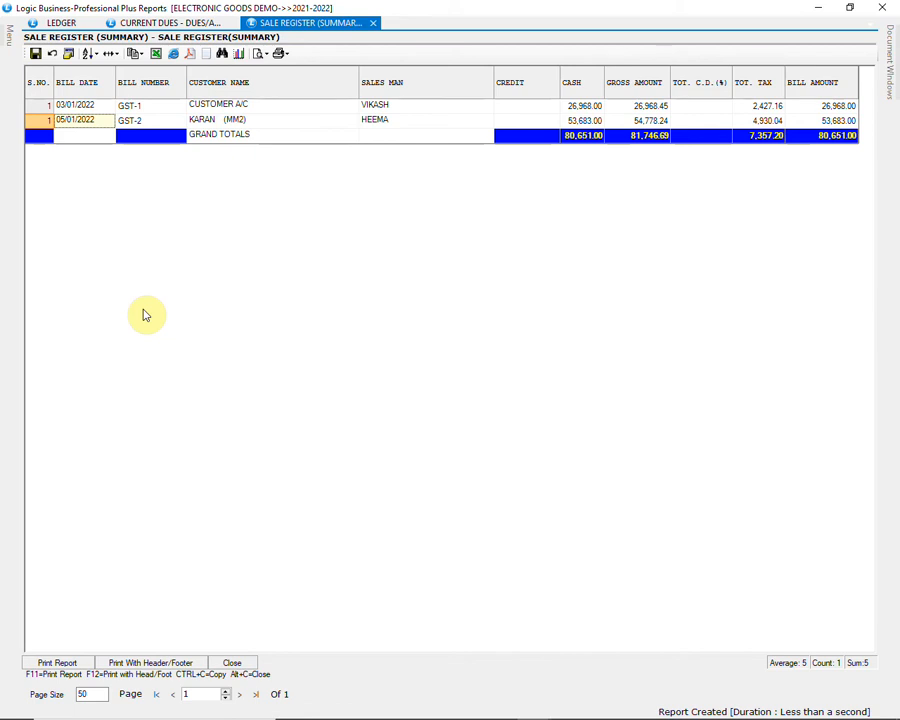
left_click(232, 663)
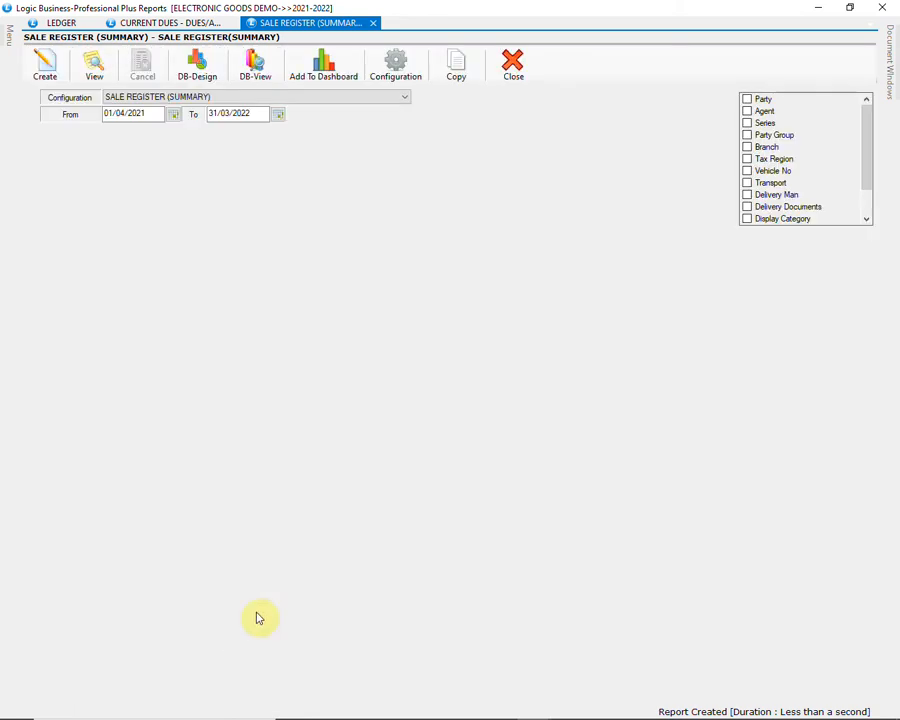
Open the Sale Register(Detailed) report, generate it for 01/04/2021 to 31/03/2022, review the item-level sales and close the result
left_click(6, 36)
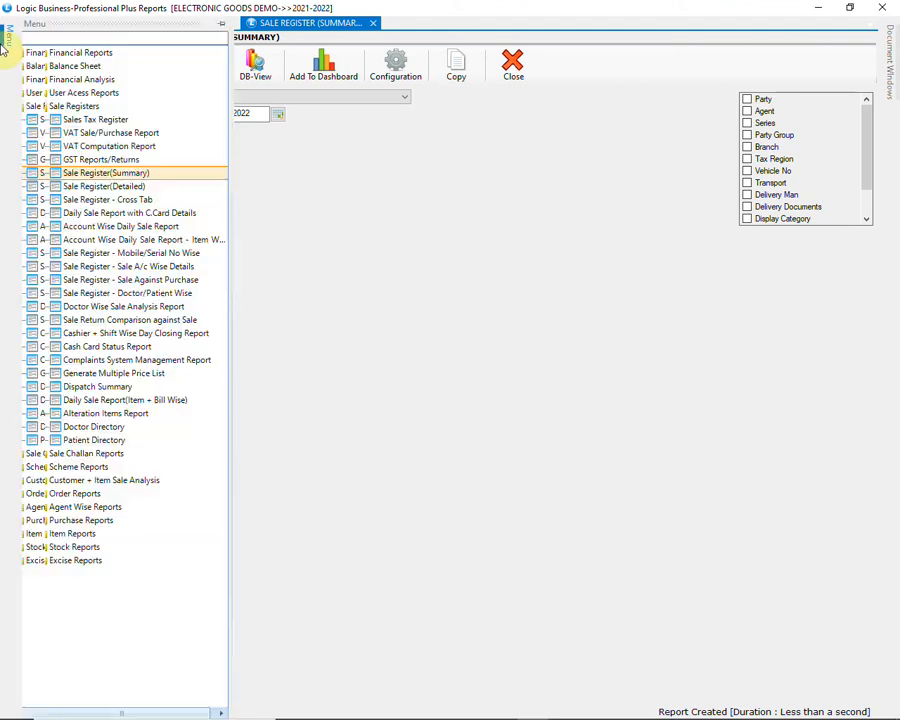
left_click(160, 187)
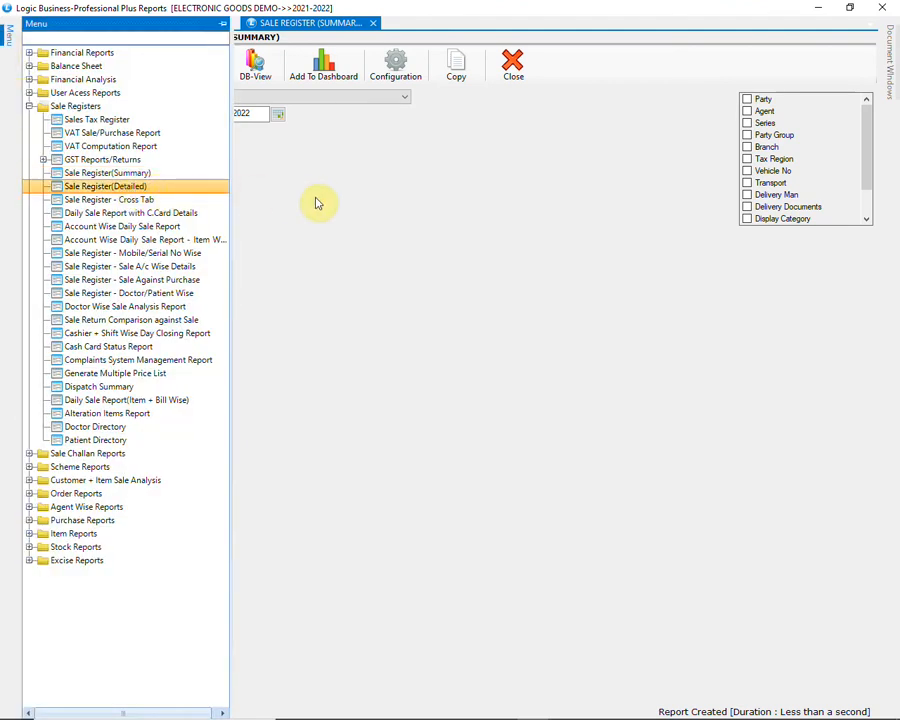
left_click(52, 67)
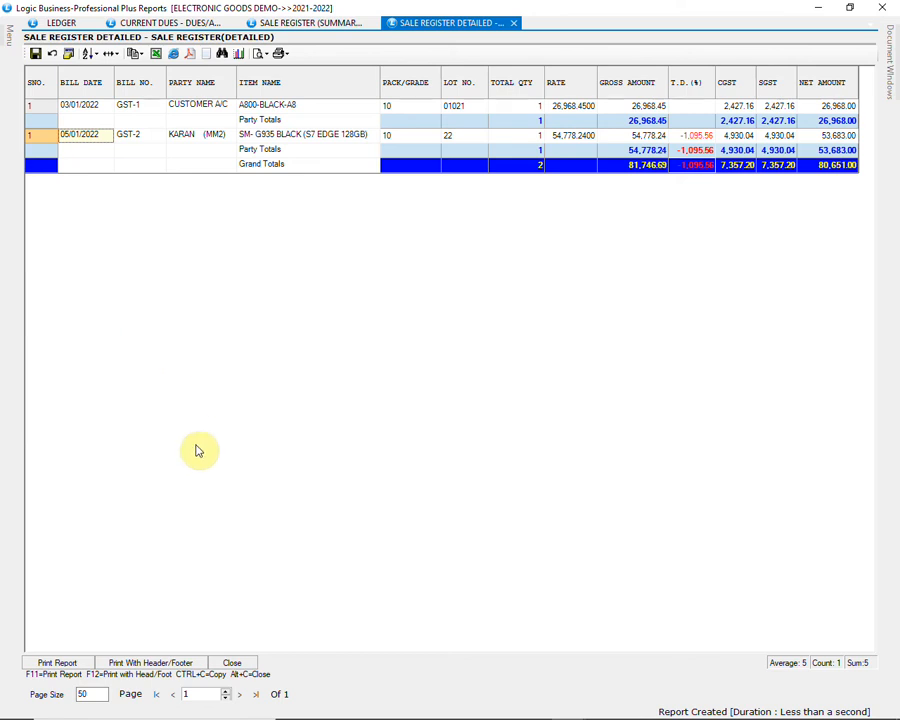
left_click(233, 663)
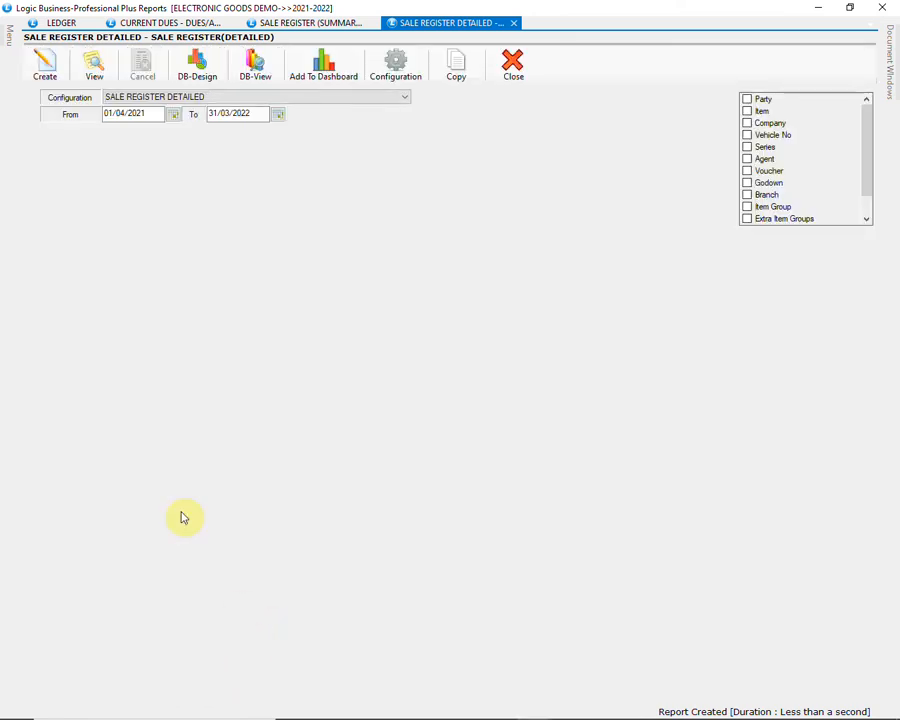
Open the Sale Register - Cross Tab report, generate CATEGORY WISE SALE for 01/04/2021 to 31/03/2022, review the category amounts and close the result
mouse_move(7, 58)
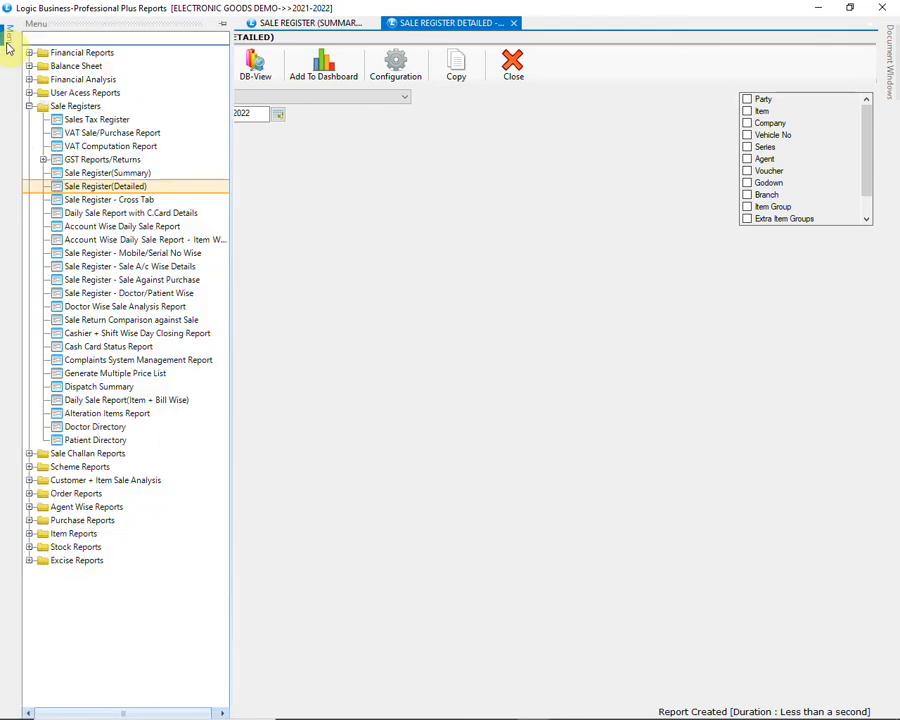
left_click(84, 199)
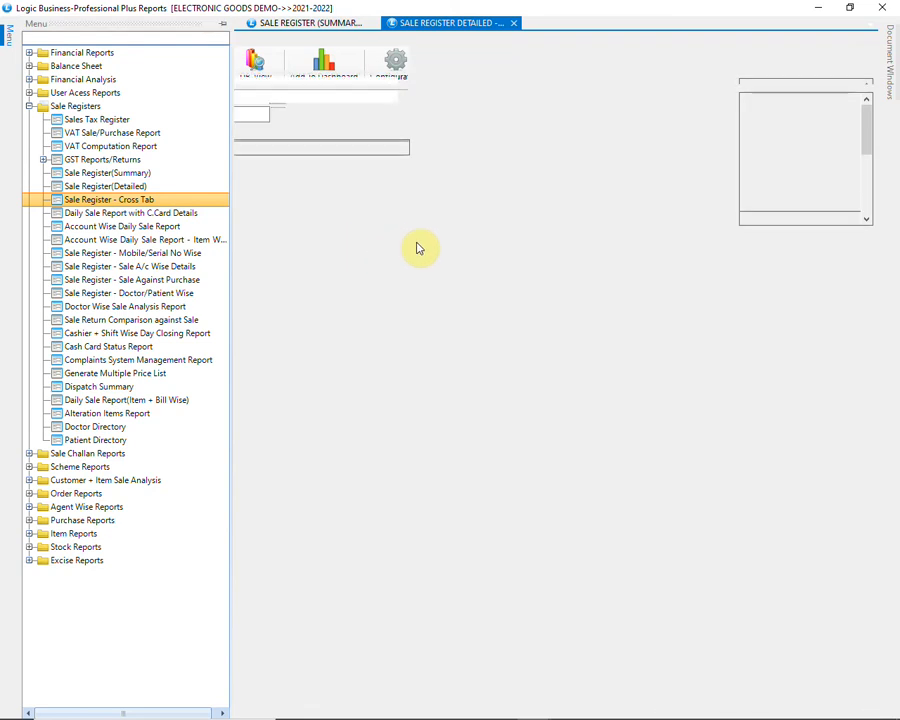
left_click(403, 97)
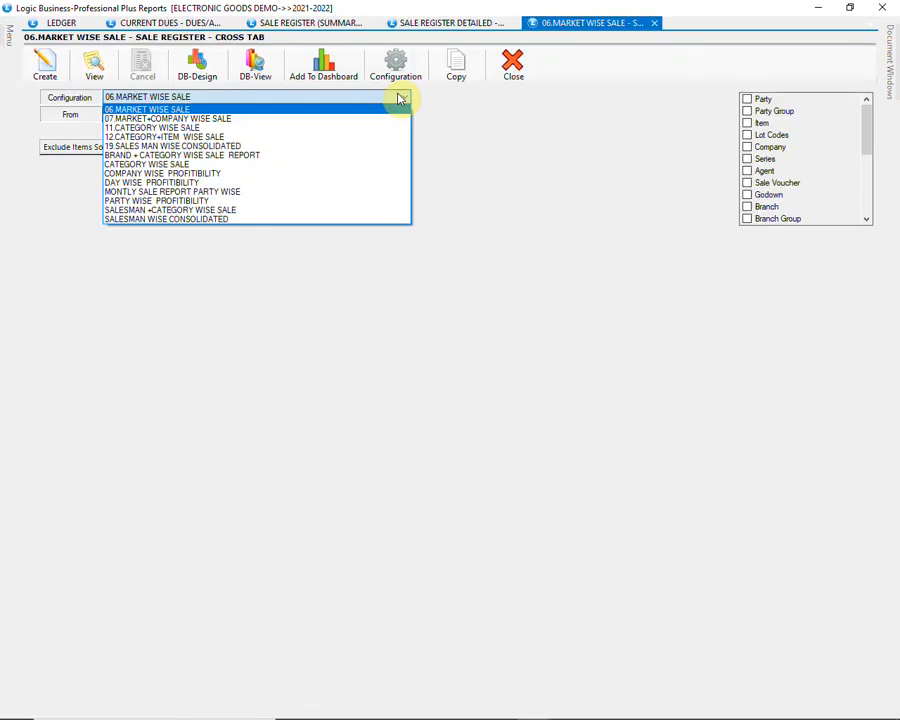
left_click(365, 173)
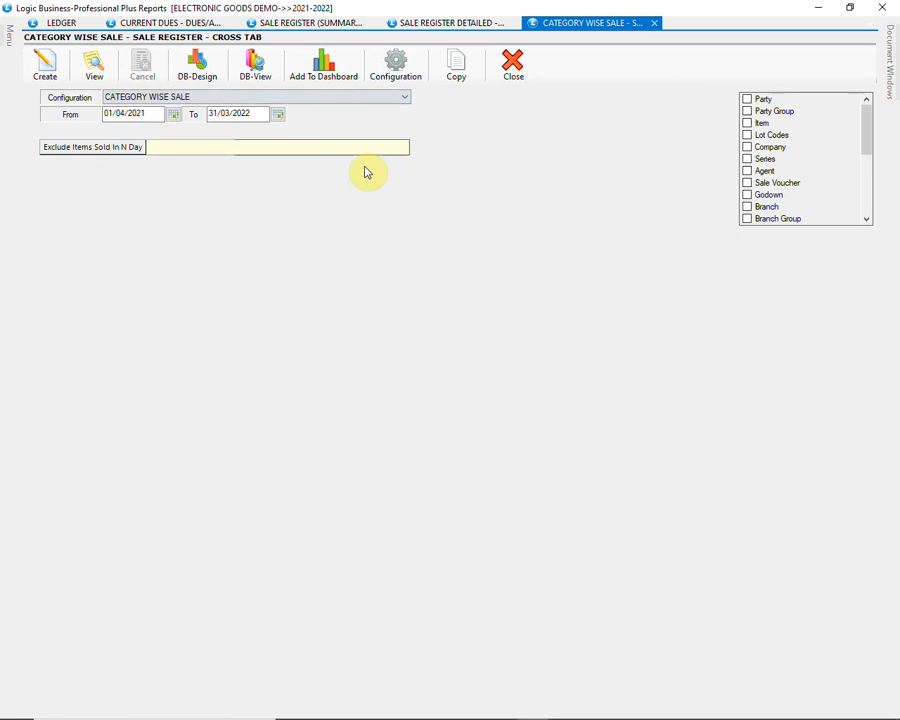
left_click(44, 62)
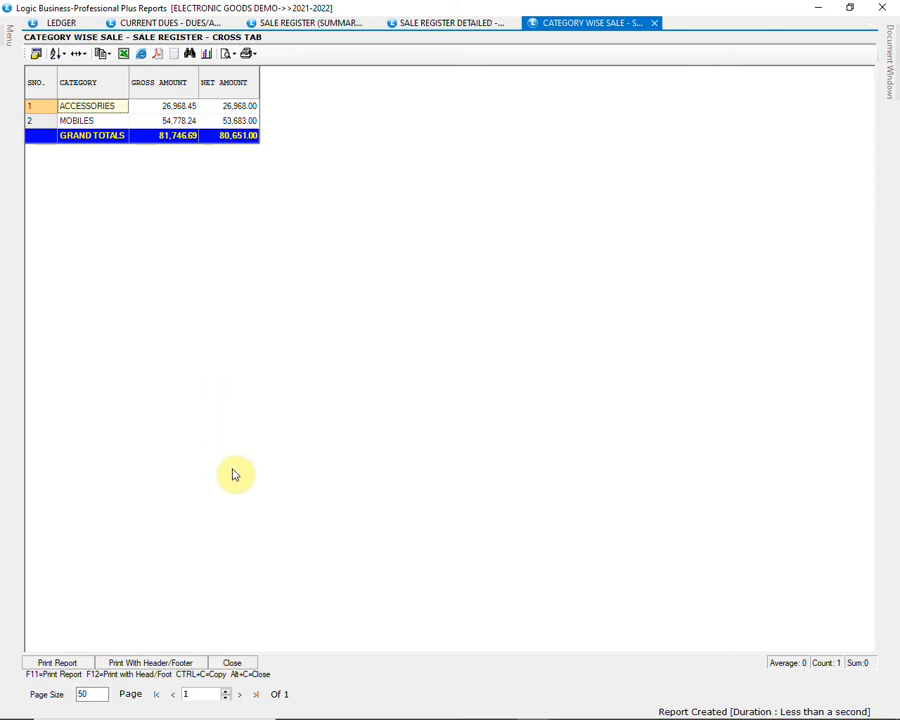
left_click(240, 664)
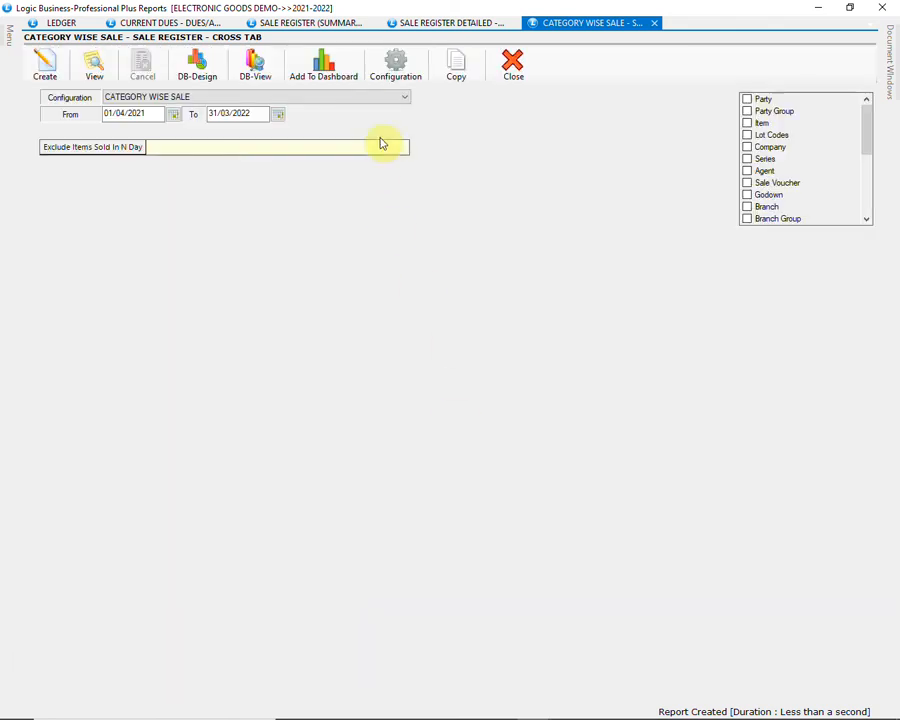
Generate the cross-tab report with the SALESMAN WISE CONSOLIDATED configuration for 01/04/2021 to 31/03/2022, review the sales per salesman and close the result
left_click(372, 99)
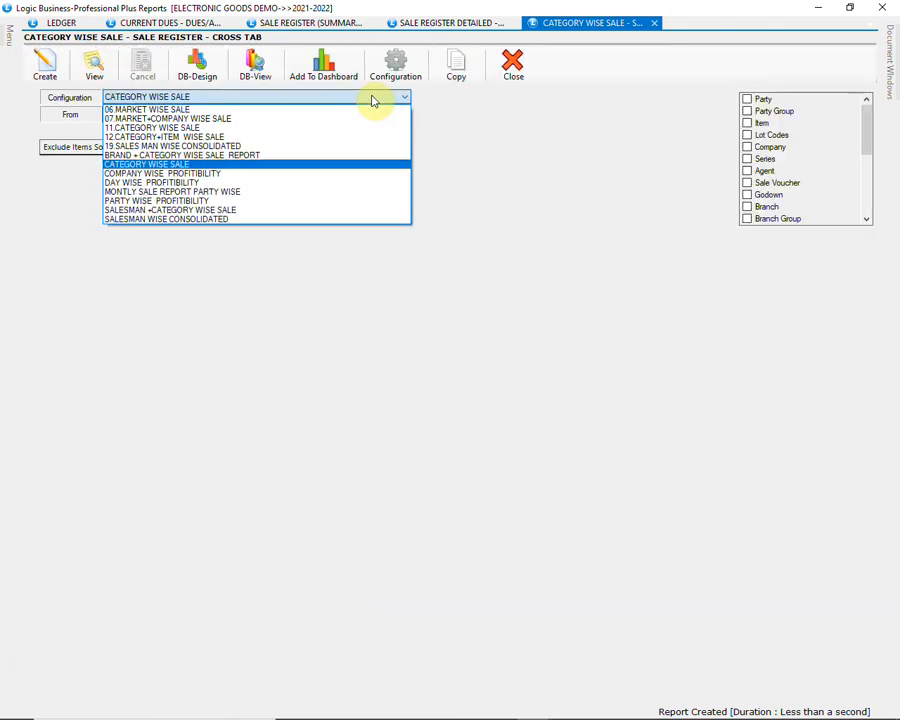
left_click(350, 219)
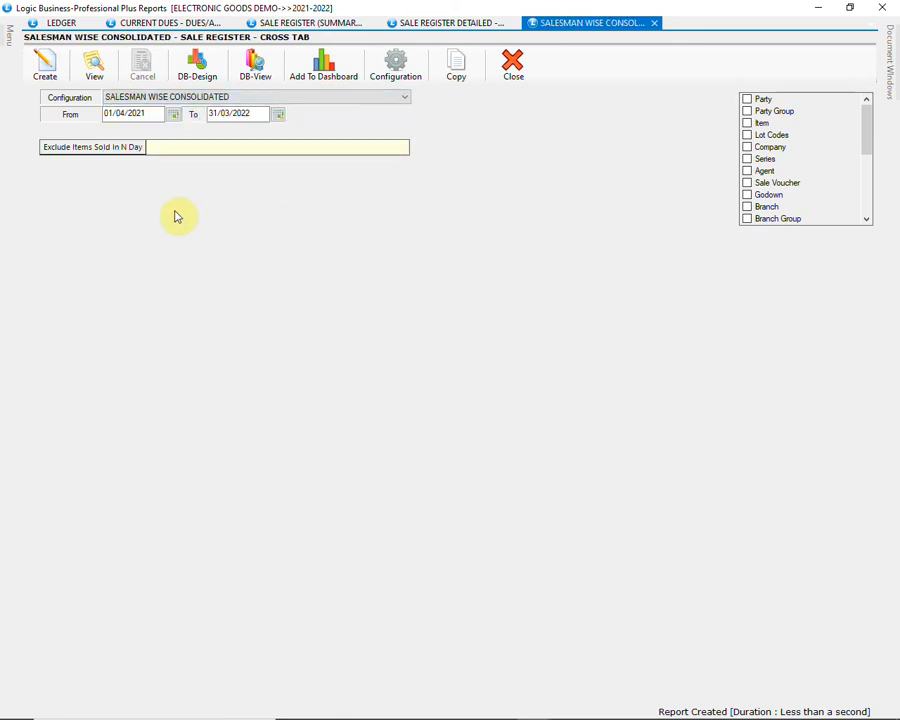
left_click(60, 76)
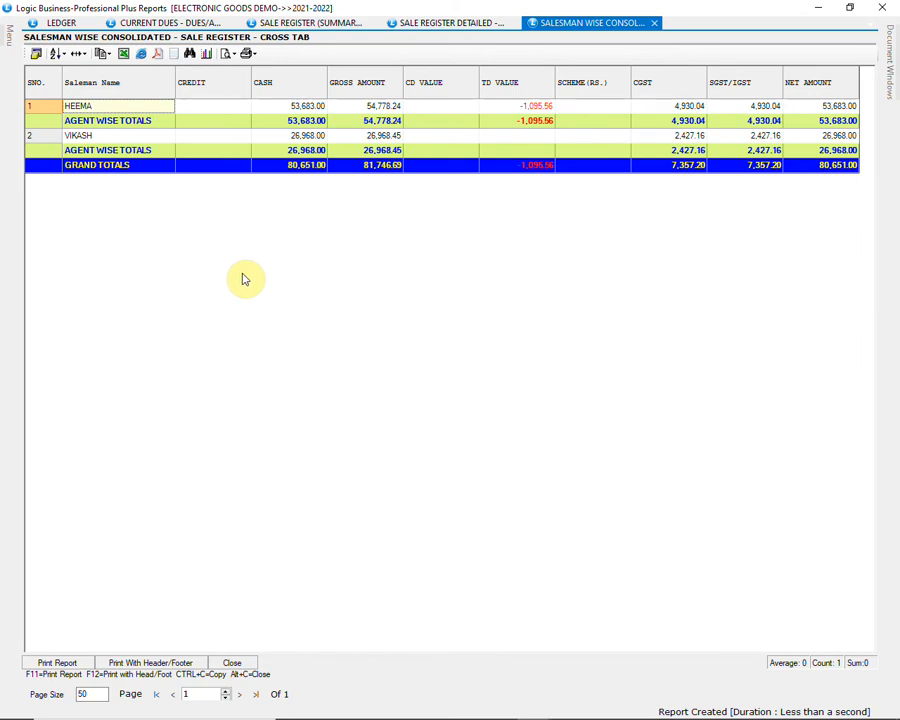
left_click(240, 667)
Generate the cross-tab report with the DAY WISE PROFITIBILITY configuration for 01/04/2021 to 31/03/2022, review the daily profit figures and close the result
left_click(334, 98)
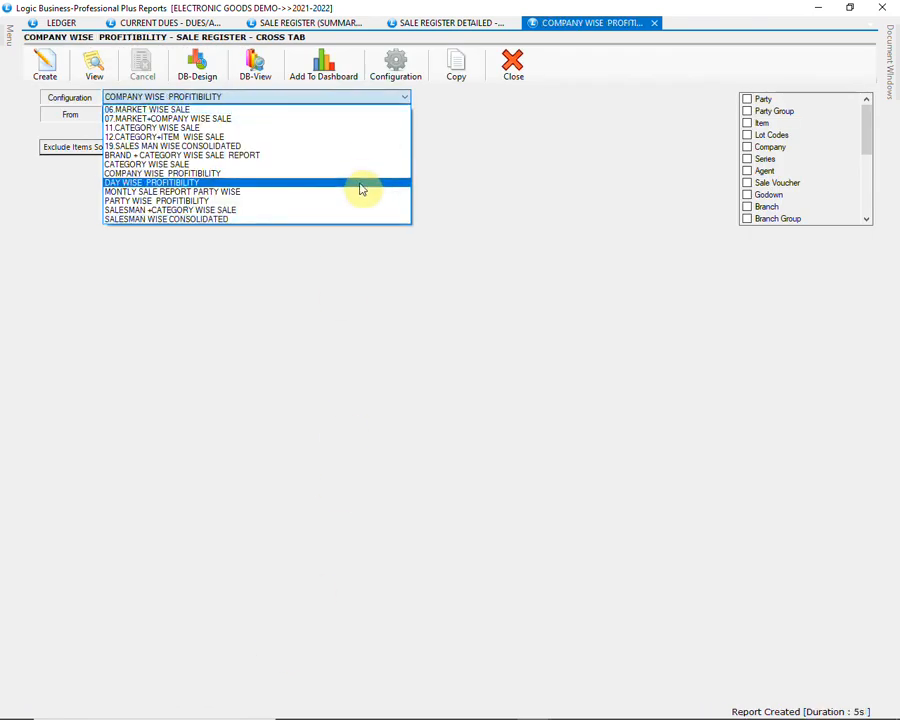
left_click(361, 189)
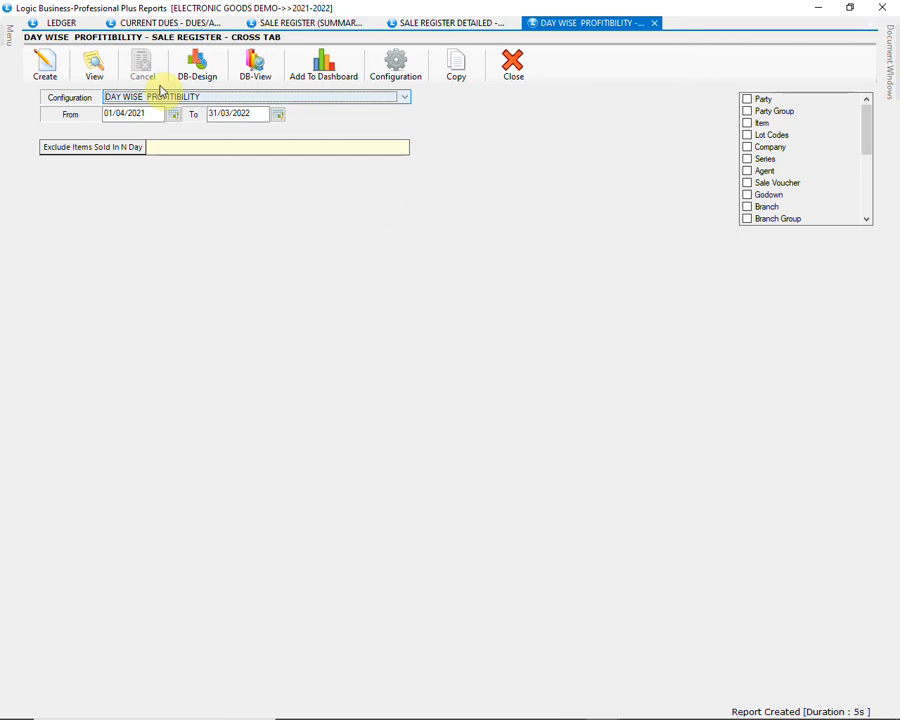
left_click(48, 72)
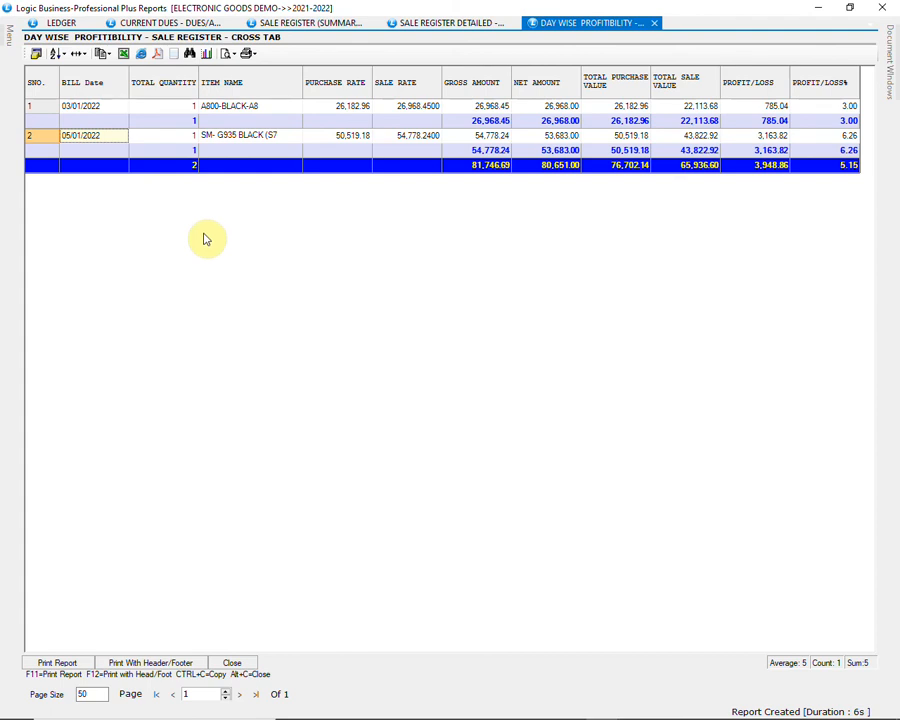
left_click(232, 662)
Open the Account Wise Daily Sale Report, generate it for 01/04/2021 to 31/03/2022, review the daily payment-mode amounts and close the result
mouse_move(7, 30)
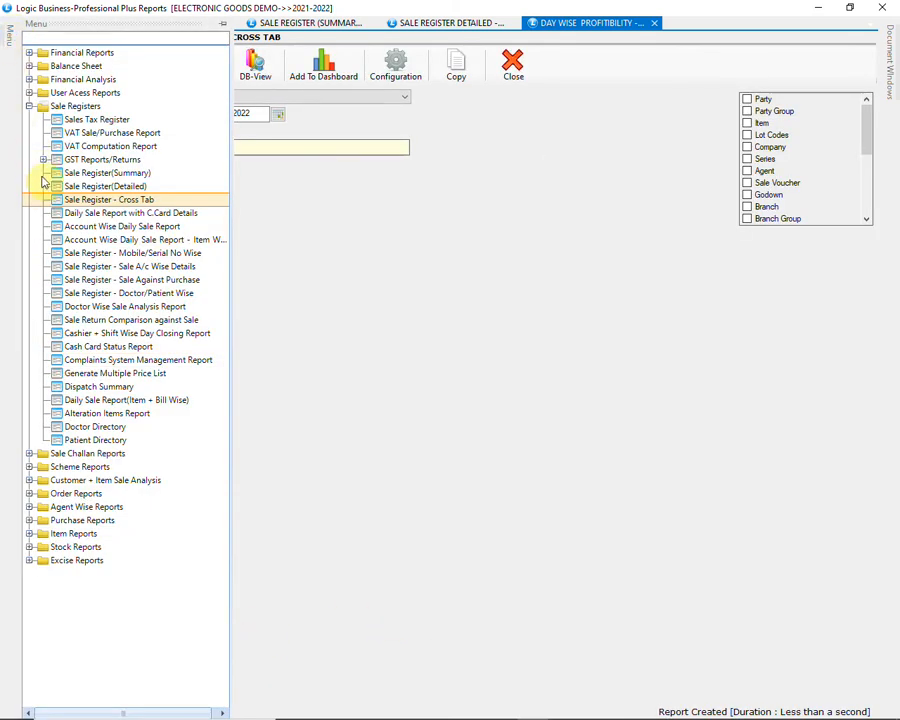
left_click(100, 226)
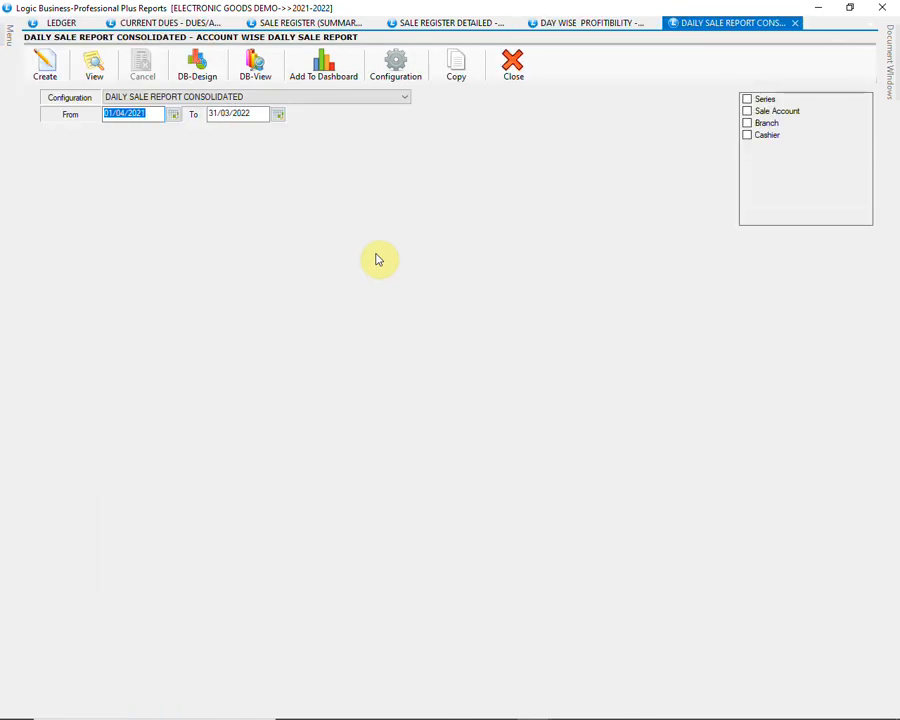
left_click(45, 70)
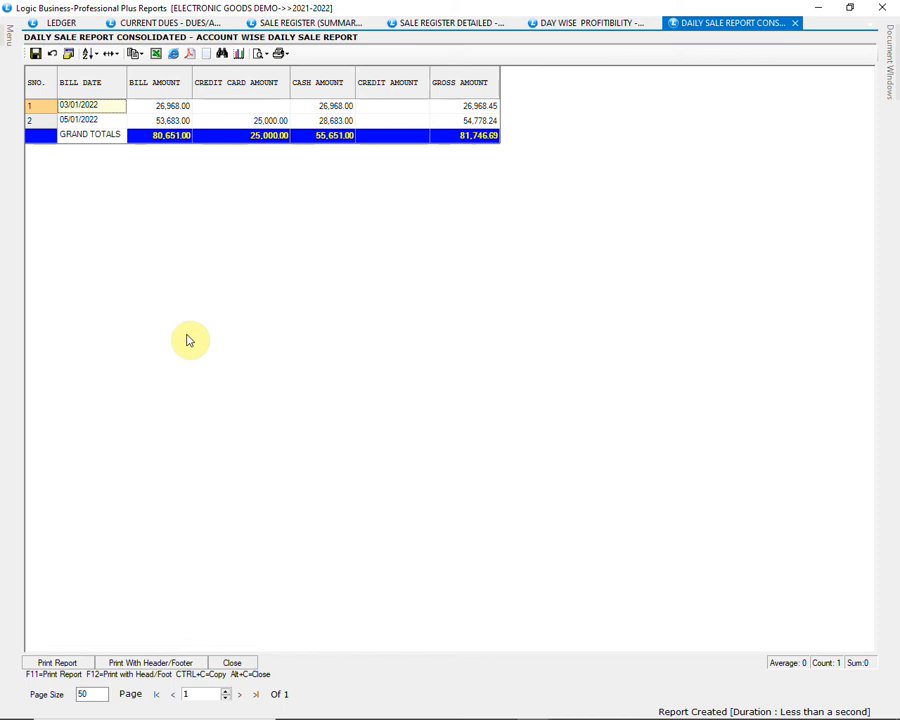
left_click(234, 666)
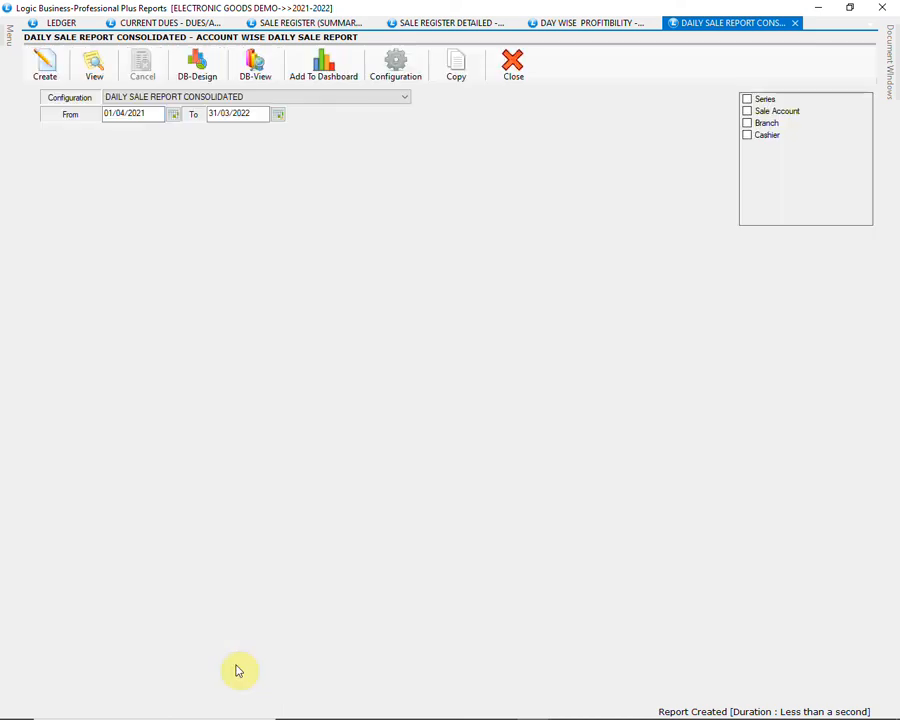
Close the Account Wise Daily Sale Report, Sale Register - Cross Tab and Sale Register(Detailed) reports
left_click(518, 72)
left_click(518, 72)
left_click(518, 72)
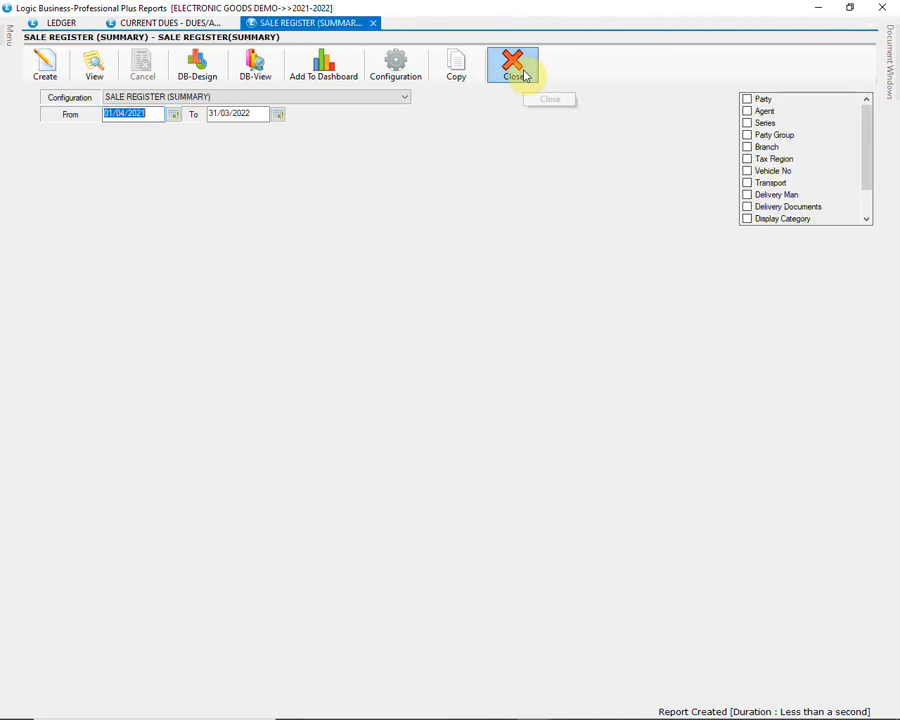
Open the Sale Register - Mobile/Serial No Wise report, generate it for 01/04/2021 to 31/03/2022, review the serial-numbered sales and close the result
mouse_move(4, 42)
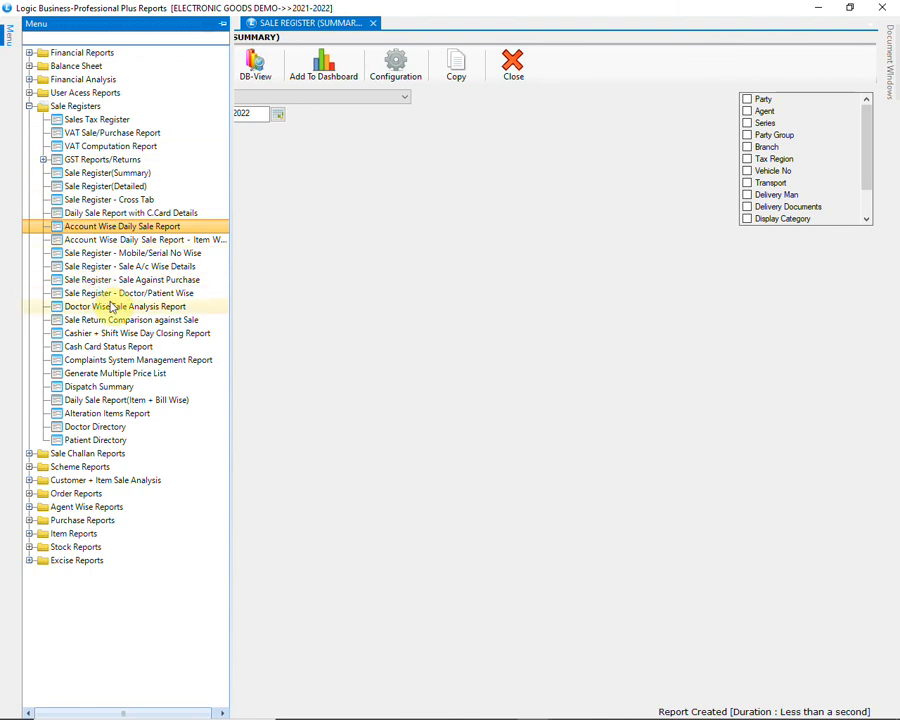
left_click(140, 254)
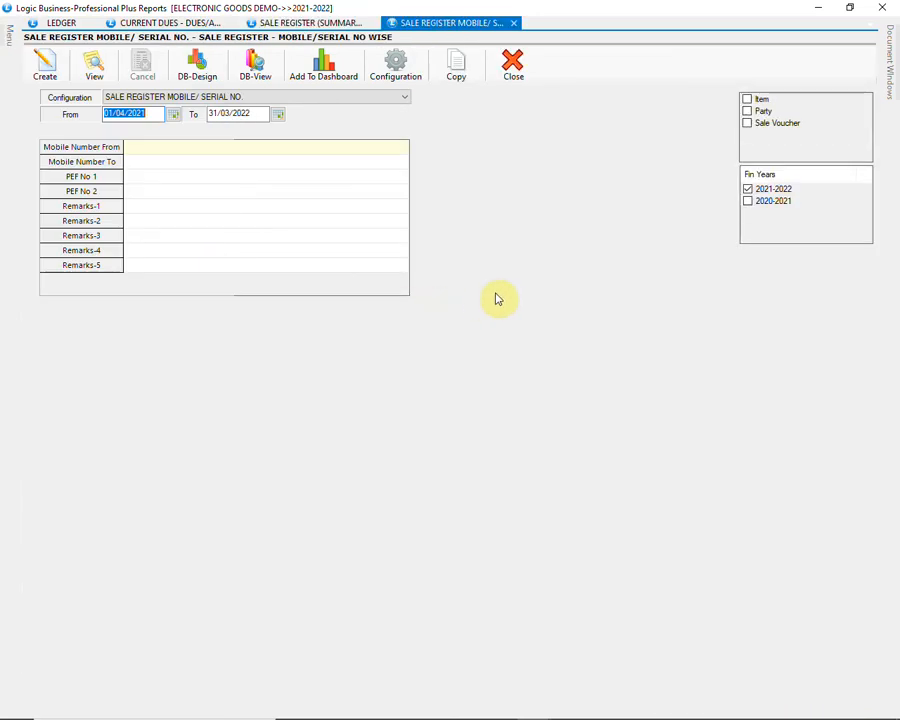
left_click(44, 72)
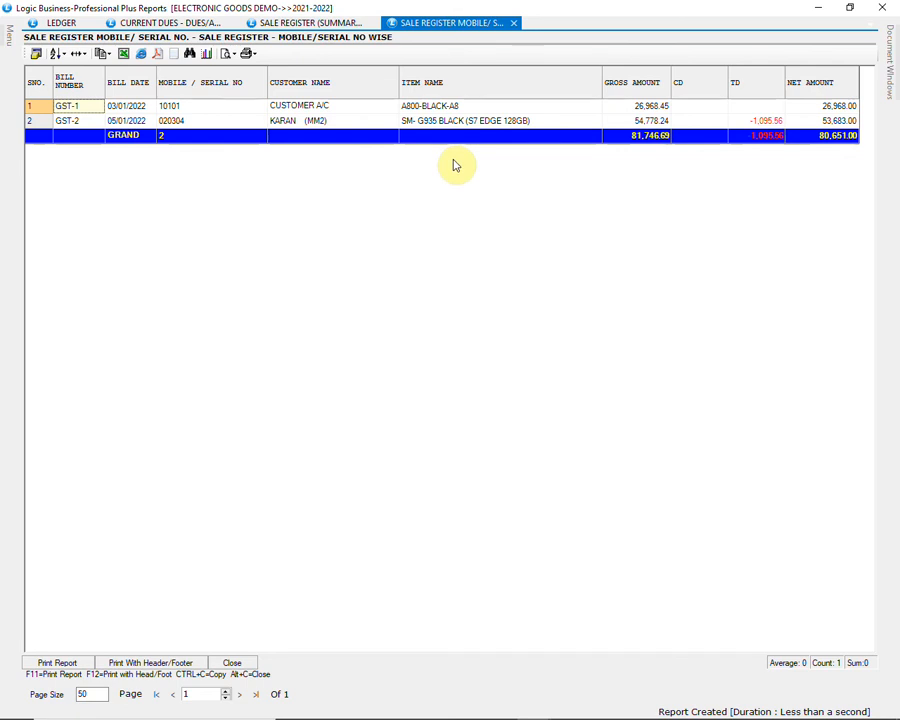
left_click(232, 663)
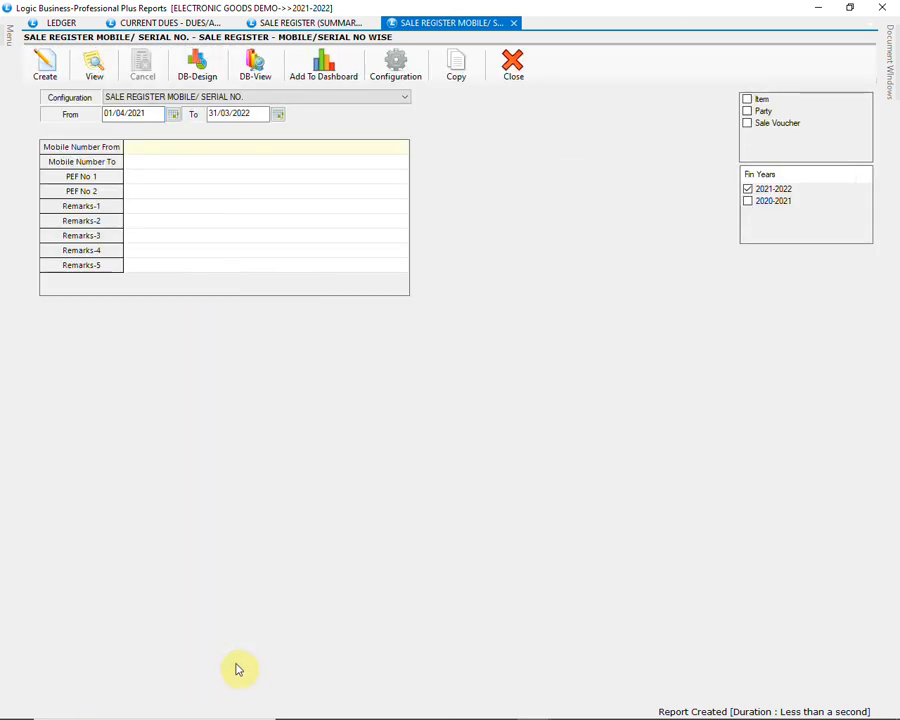
Close the Sale Register - Mobile/Serial No Wise, Sale Register(Summary) and CURRENT DUES reports
left_click(510, 72)
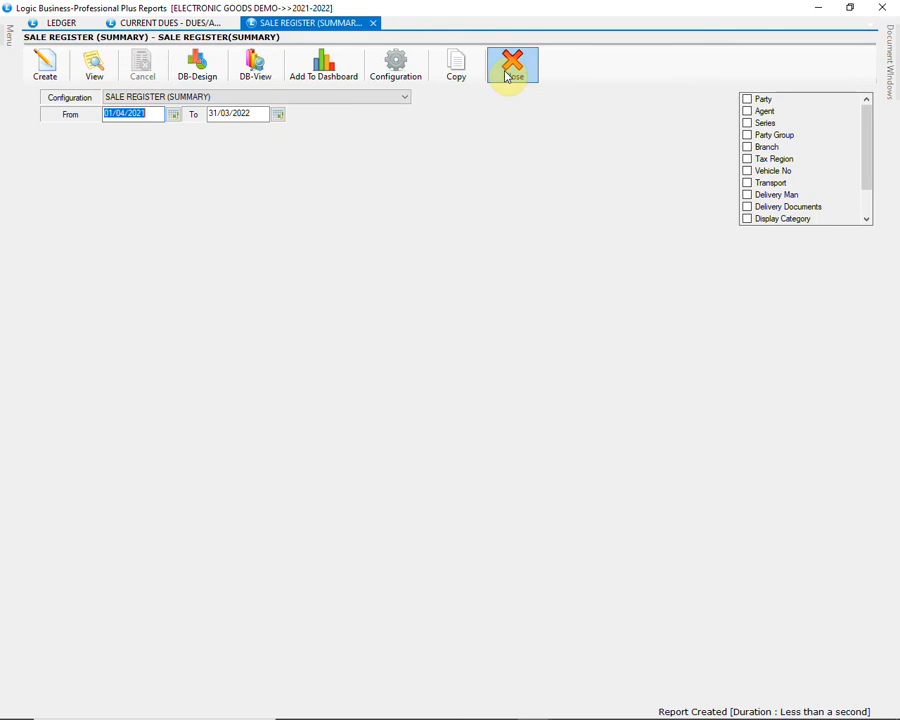
left_click(508, 75)
left_click(510, 73)
Open the Purchase Register(Summary) report, generate it for 01/04/2021 to 31/03/2022 and review the supplier purchase vouchers
mouse_move(6, 48)
left_click(29, 106)
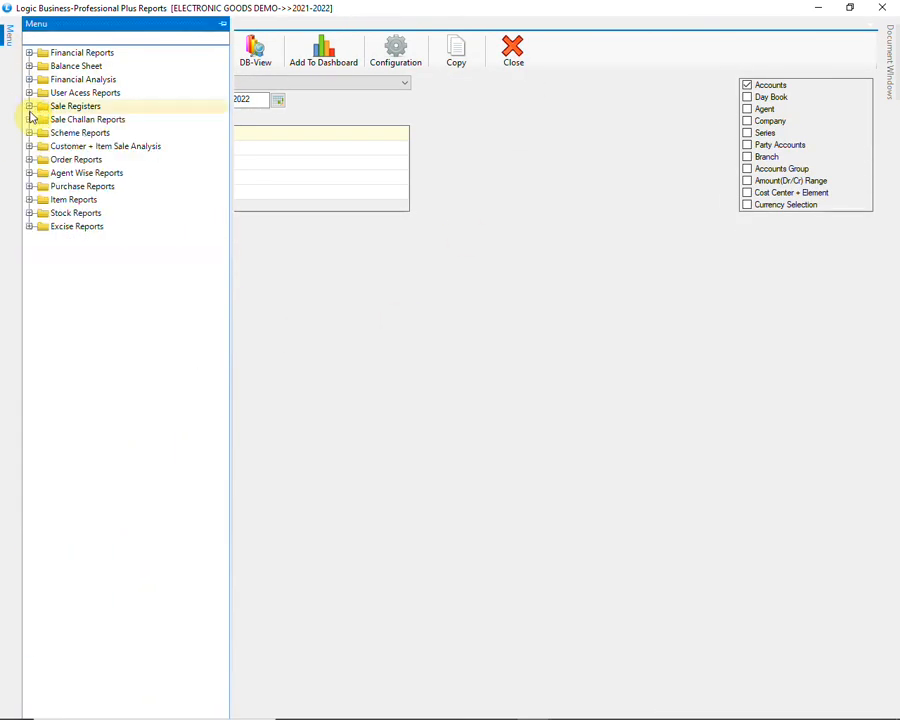
left_click(29, 187)
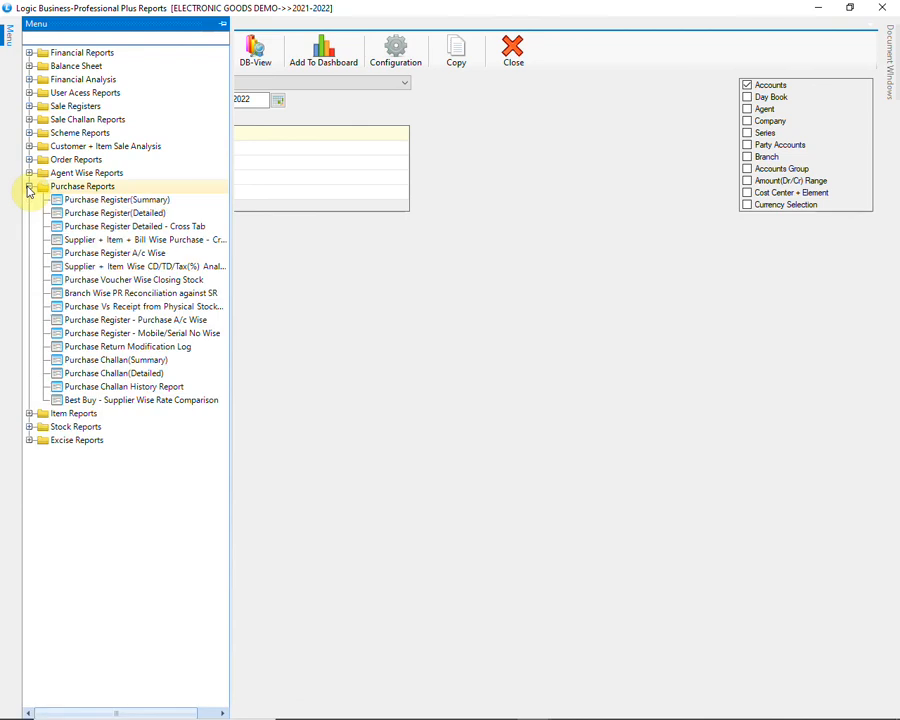
left_click(185, 203)
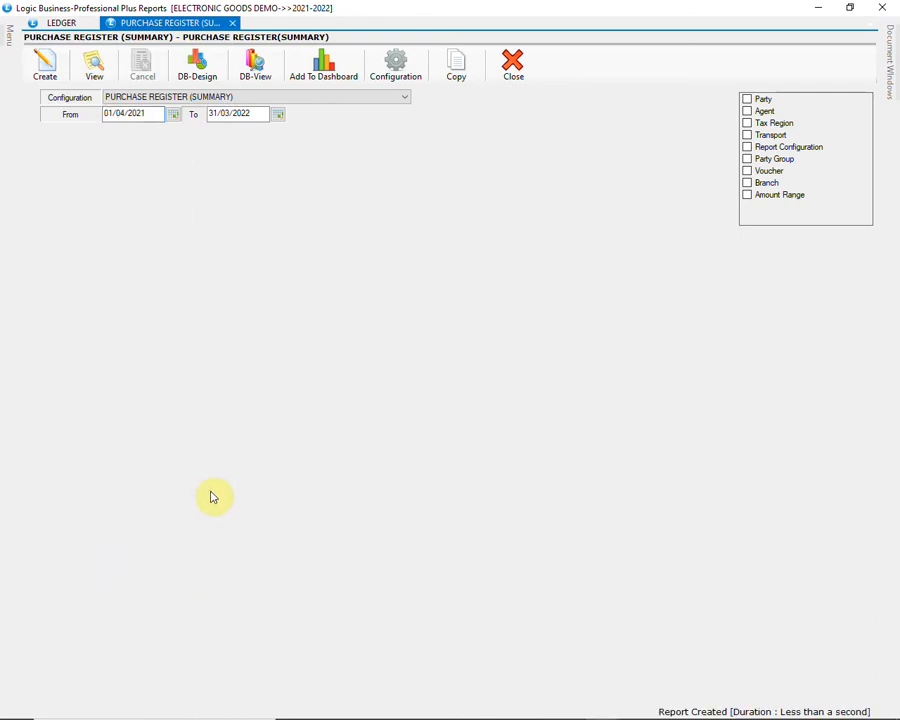
left_click(60, 72)
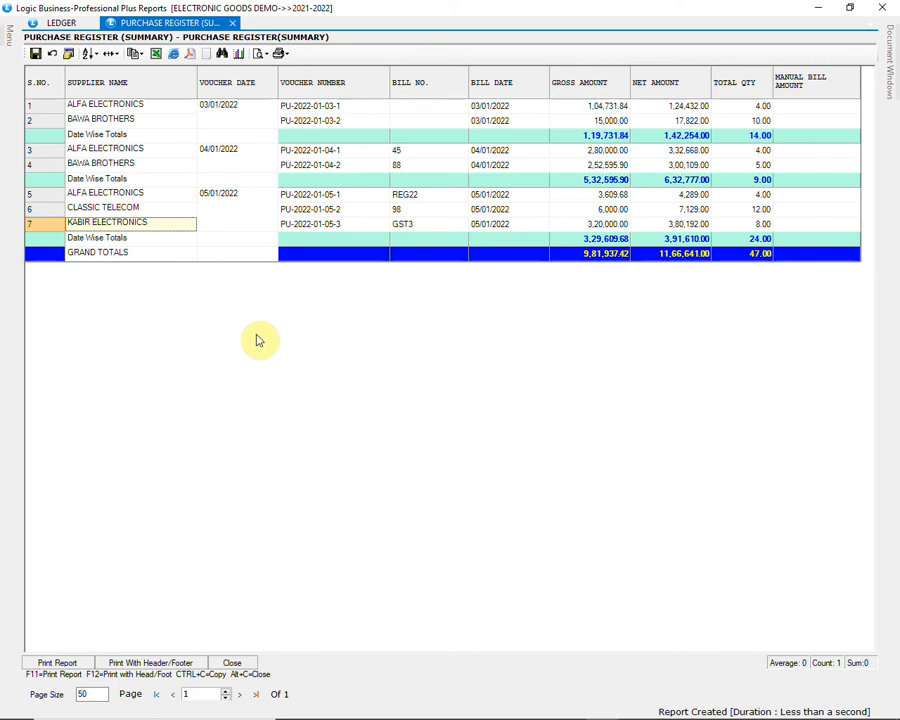
View the ALFA ELECTRONICS purchase bill of 05/01/2022 from the register, review its item line, exit without saving and close the register result
left_click(290, 198)
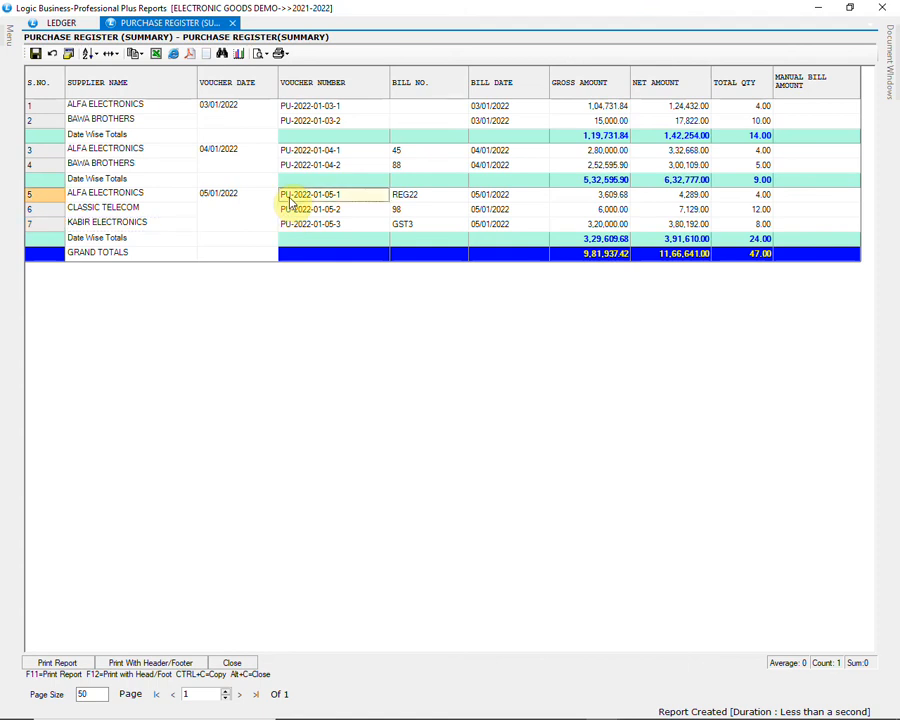
double_click(357, 201)
key("Return")
key("Return")
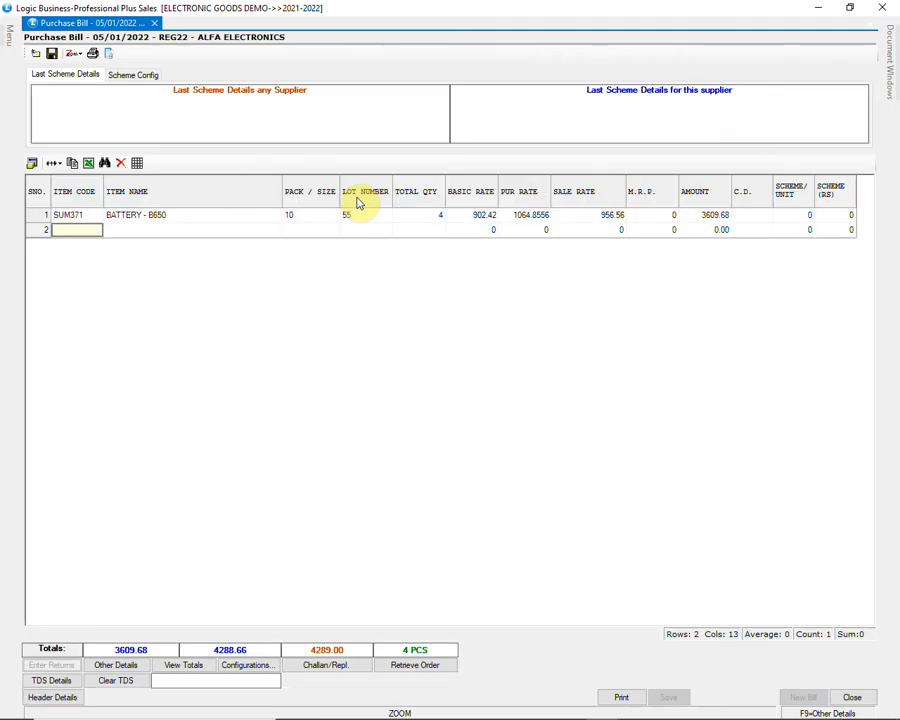
left_click(436, 216)
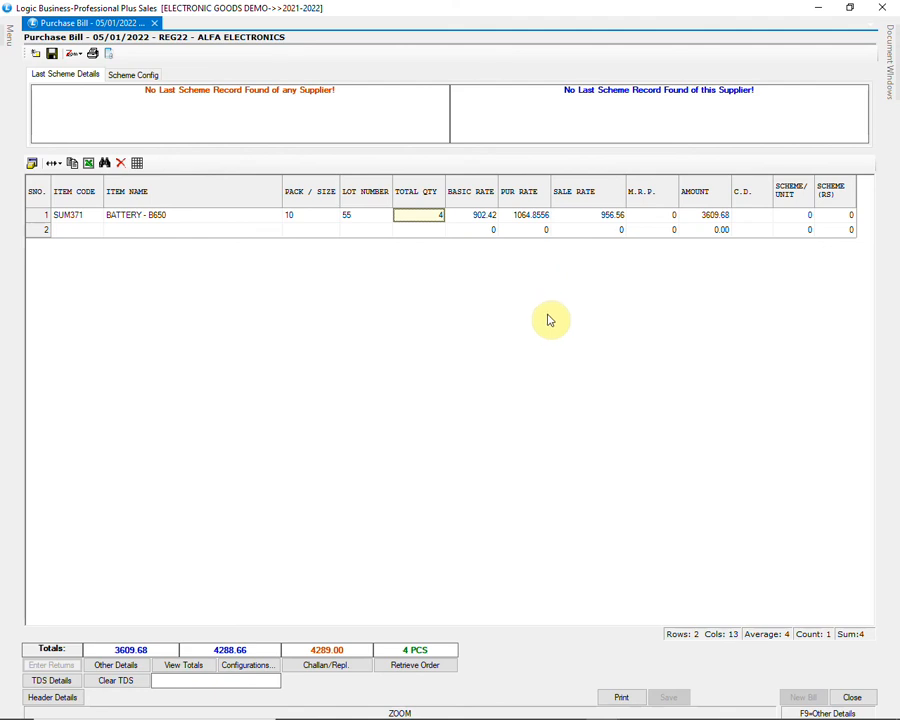
left_click(852, 697)
left_click(452, 419)
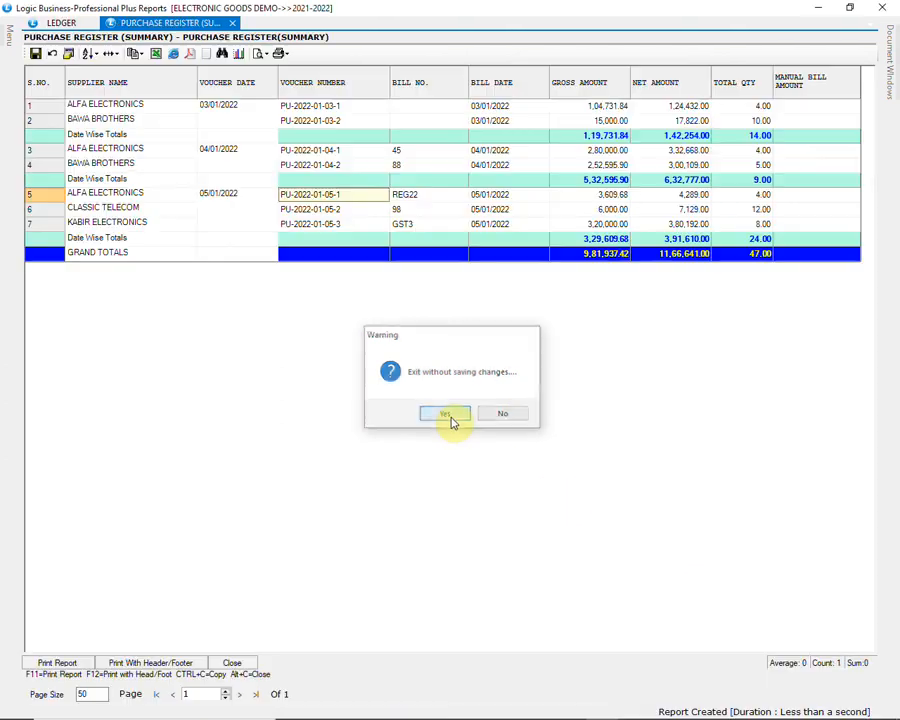
left_click(235, 661)
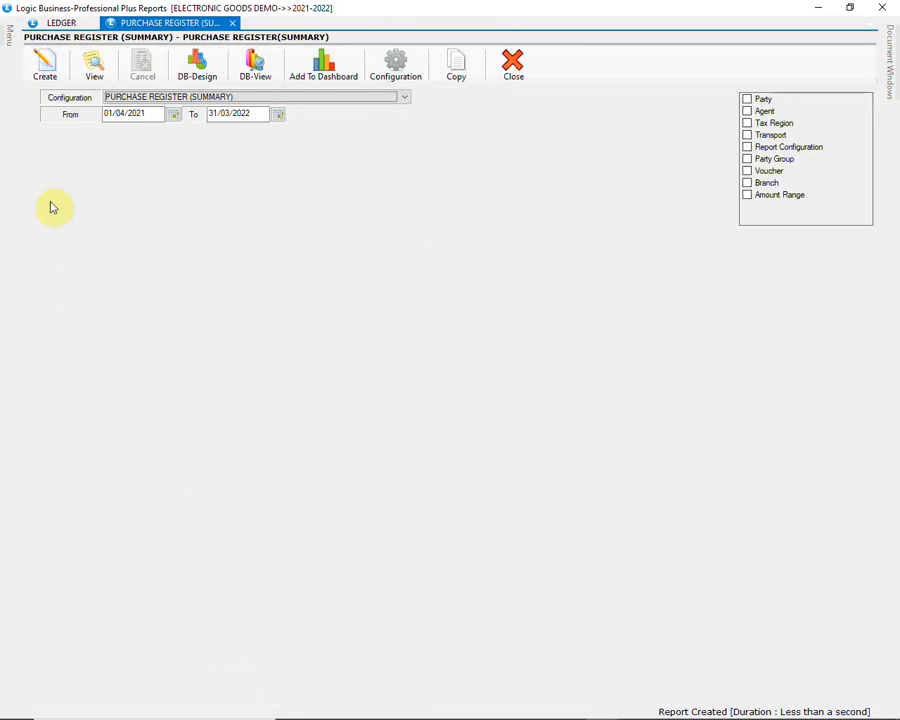
Generate the Purchase Register(Detailed) report for 01/04/2021 to 31/03/2022, review the item-level purchases, and view its Excel export options without saving a file
left_click(12, 40)
left_click(131, 214)
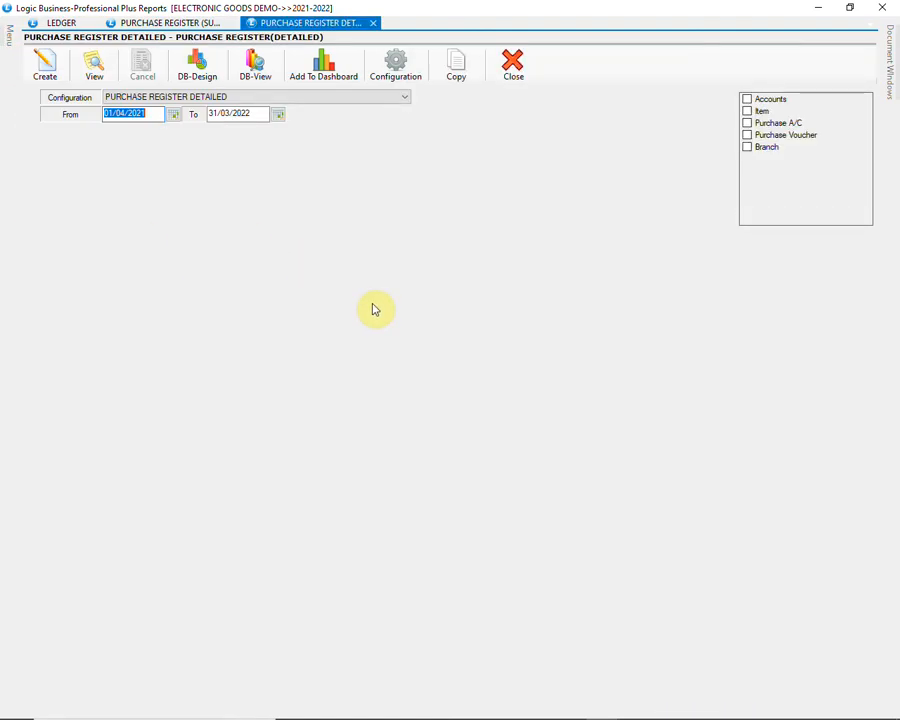
left_click(56, 70)
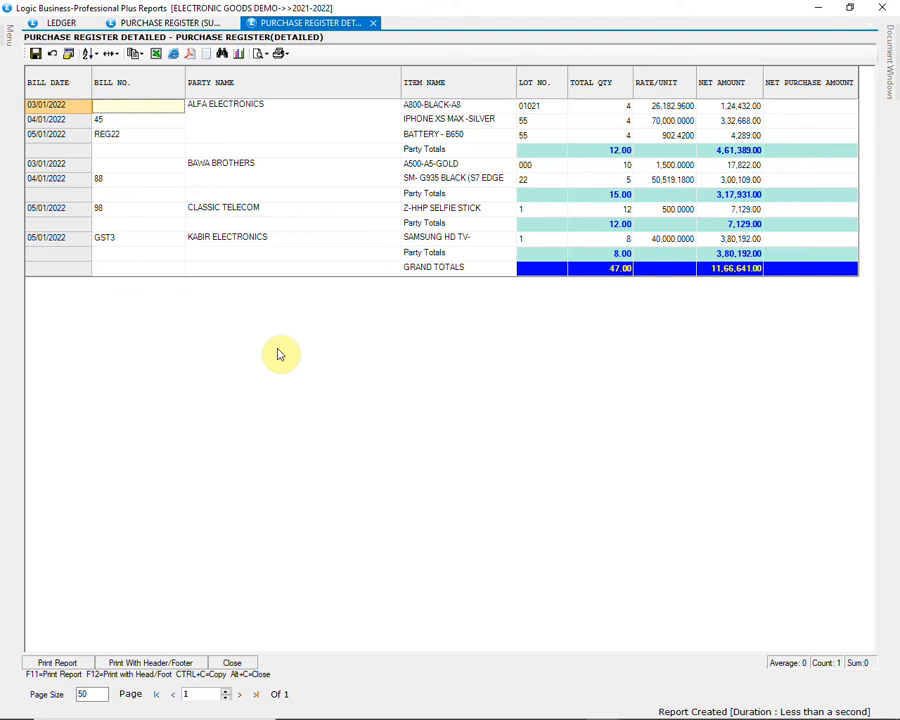
left_click(156, 56)
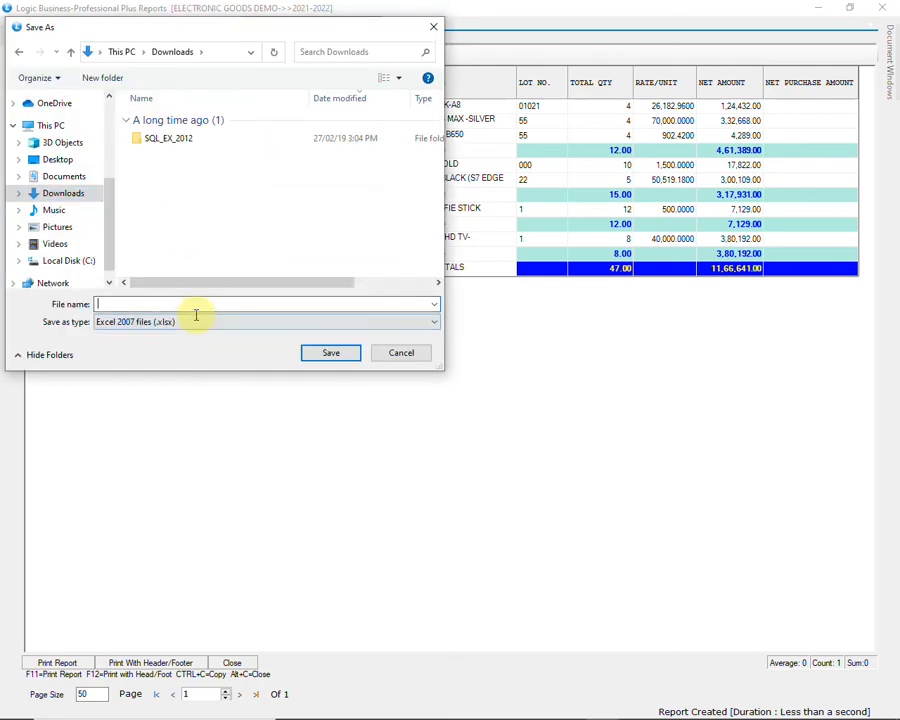
left_click(410, 355)
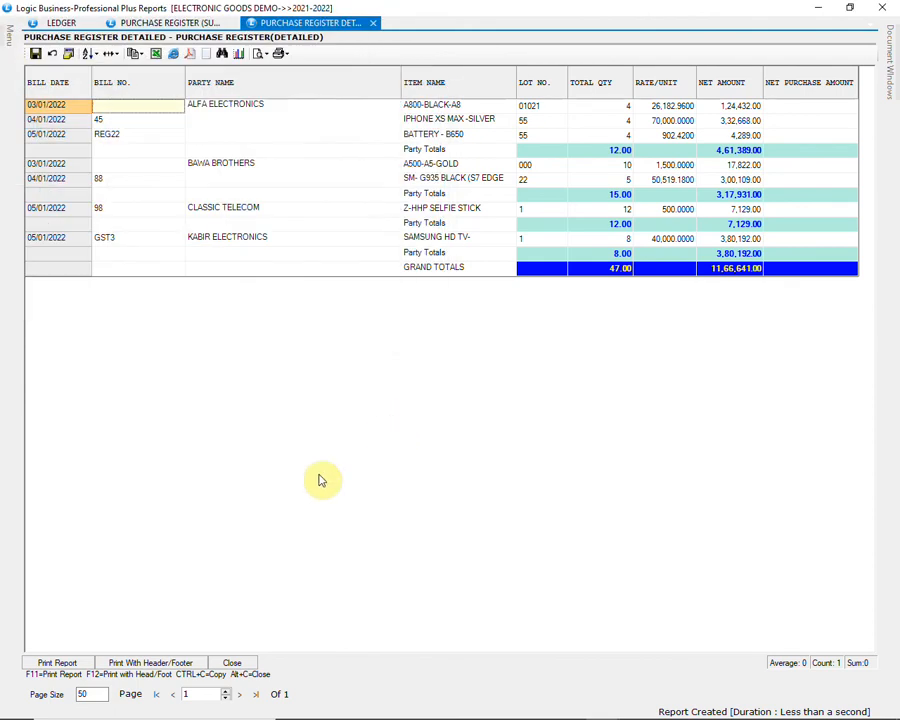
Close the detailed purchase result, then generate and review the Purchase Register - Mobile/Serial No Wise for 01/04/2021 to 31/03/2022 and close its result
left_click(233, 663)
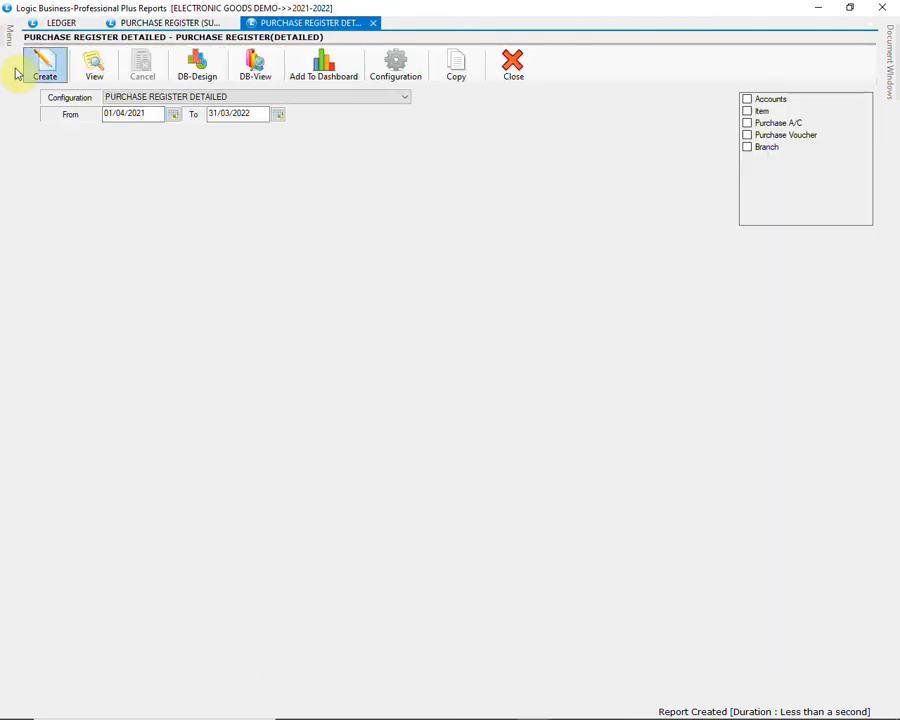
mouse_move(5, 32)
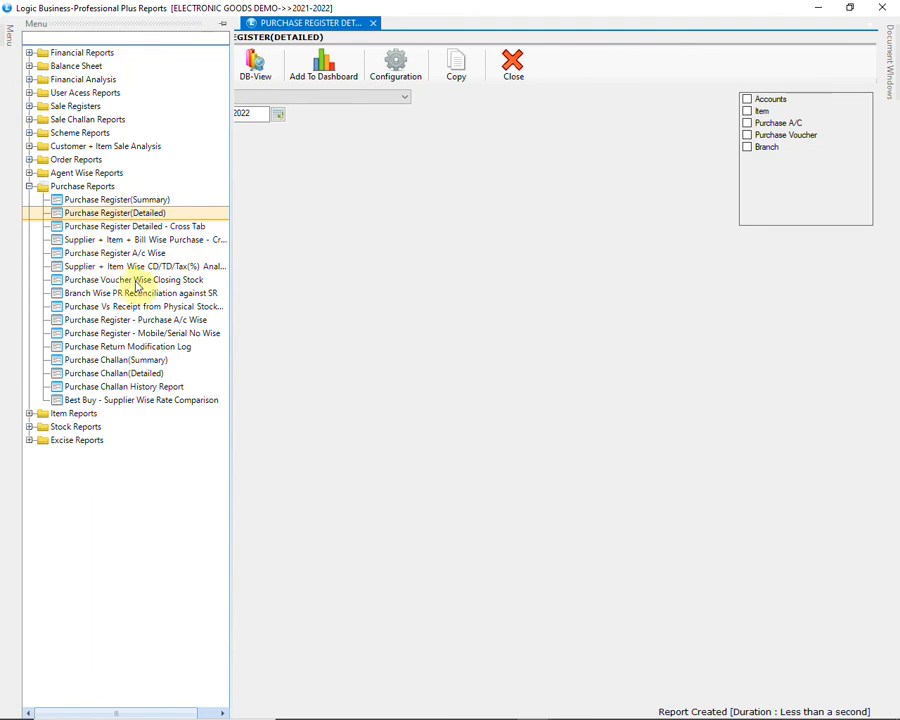
left_click(178, 333)
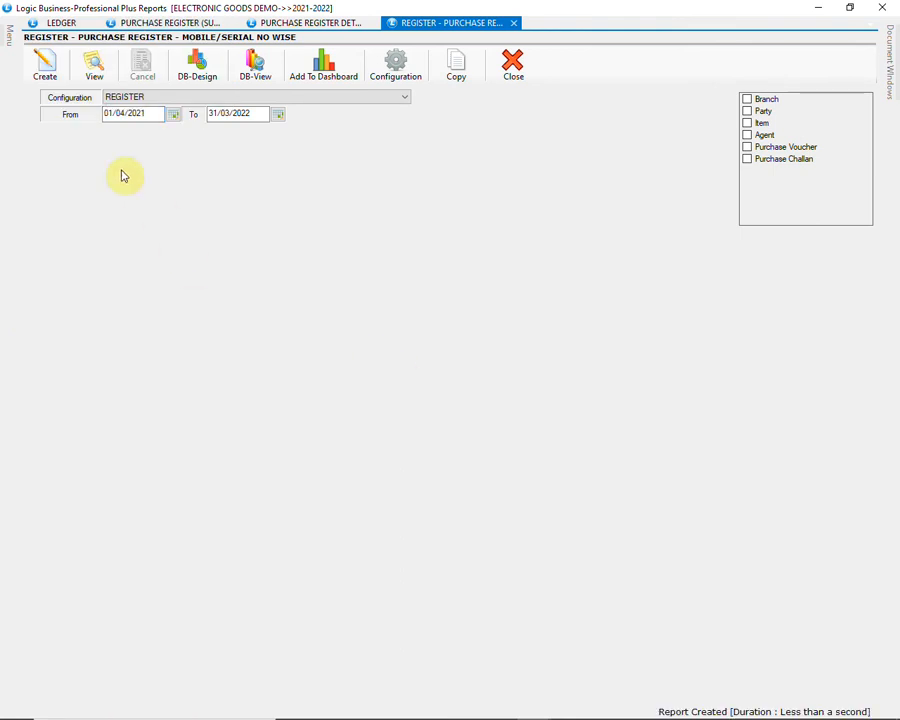
left_click(46, 70)
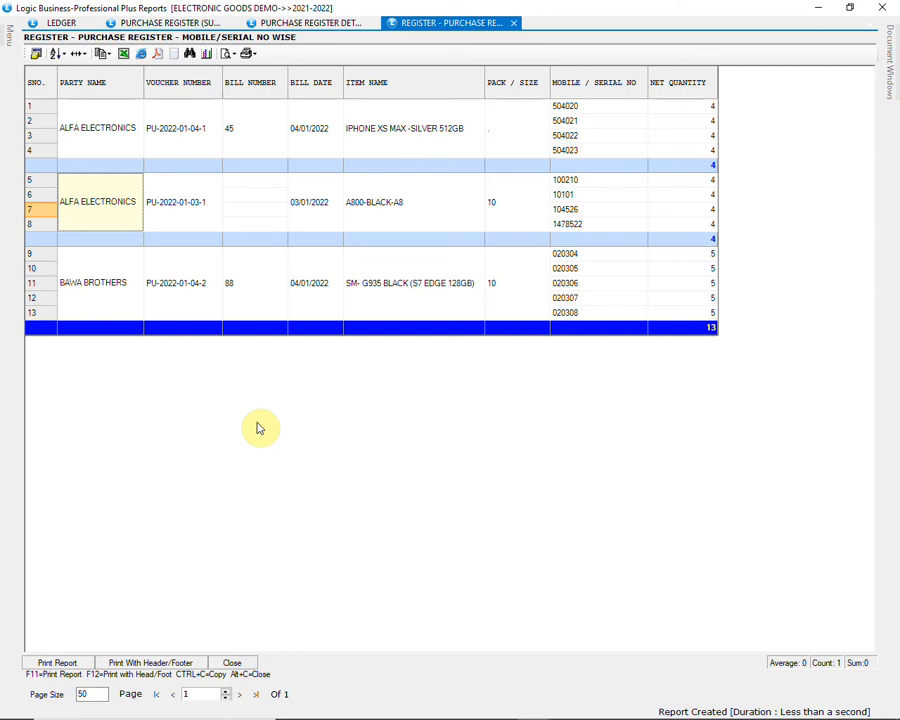
left_click(247, 666)
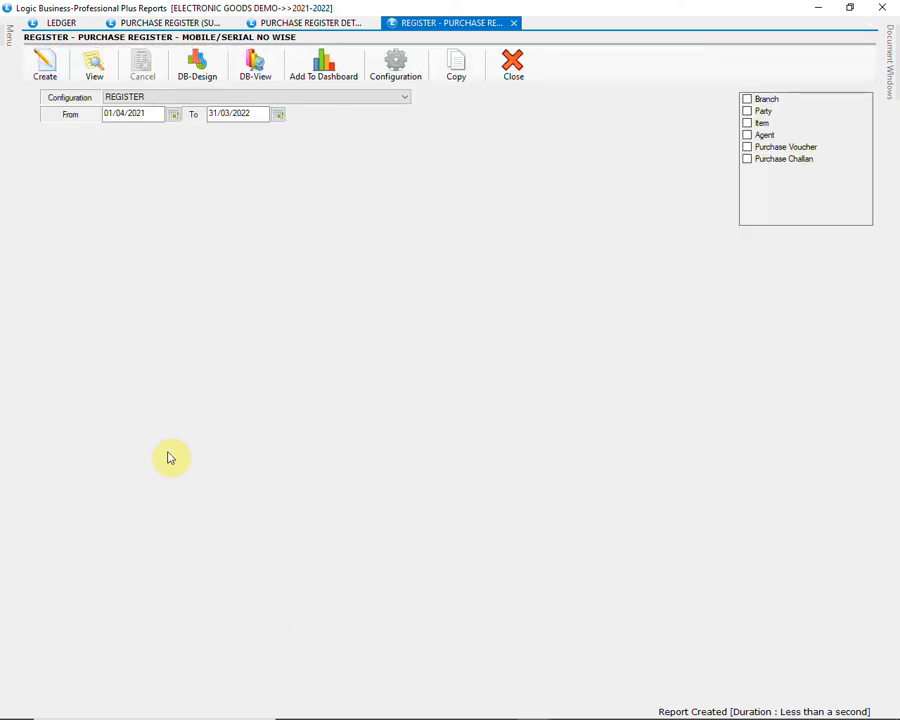
Generate the Stock Query report with the CATEGORY WISE STOCK configuration for 01/04/2021 to 31/03/2022, review stock by category and close the result
mouse_move(11, 44)
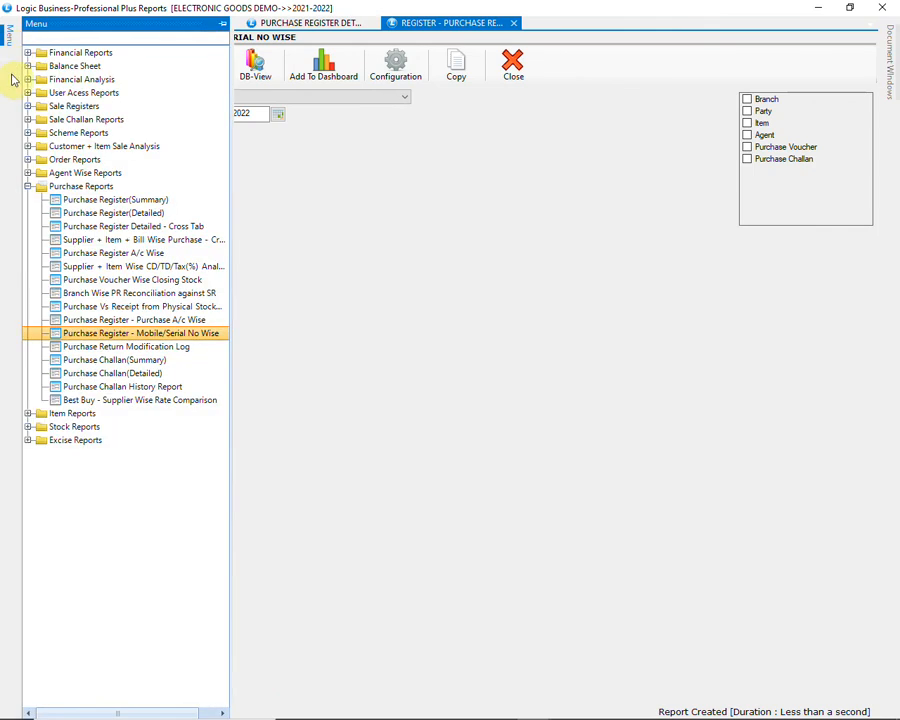
left_click(28, 187)
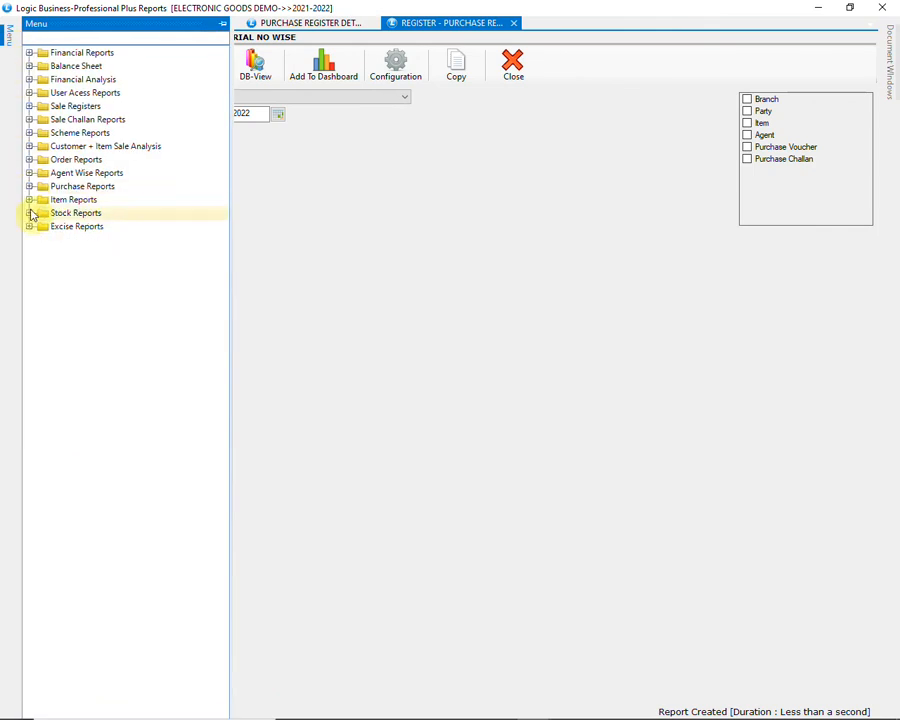
left_click(29, 213)
left_click(98, 241)
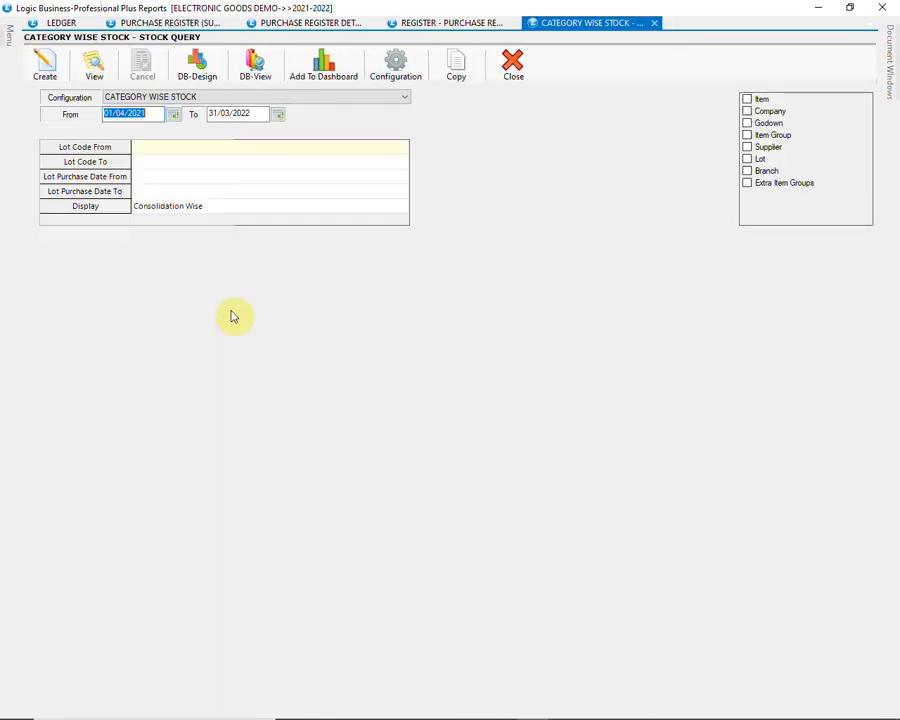
left_click(344, 99)
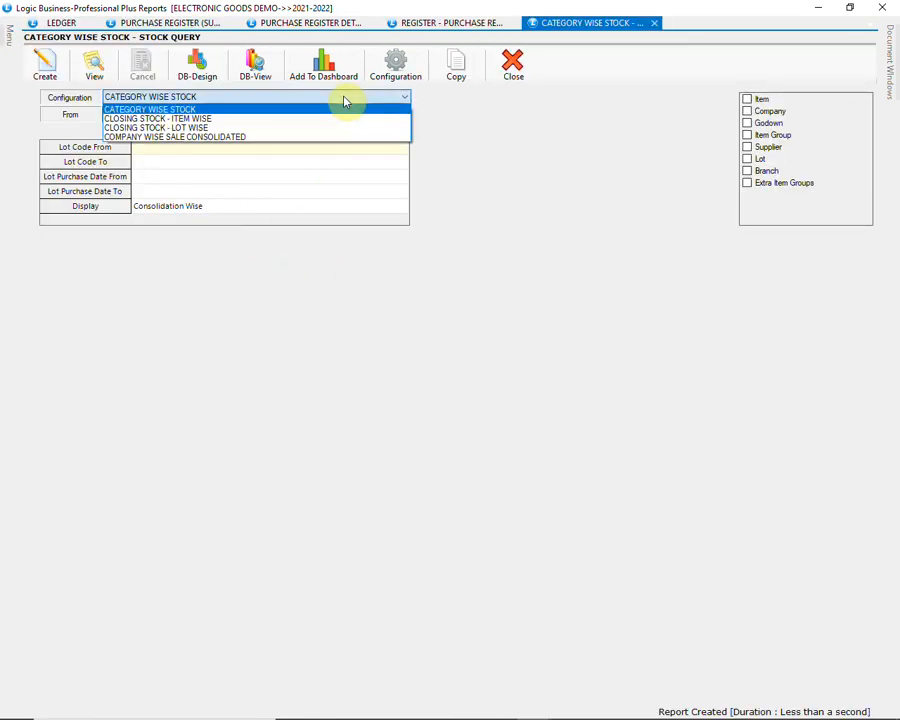
left_click(345, 101)
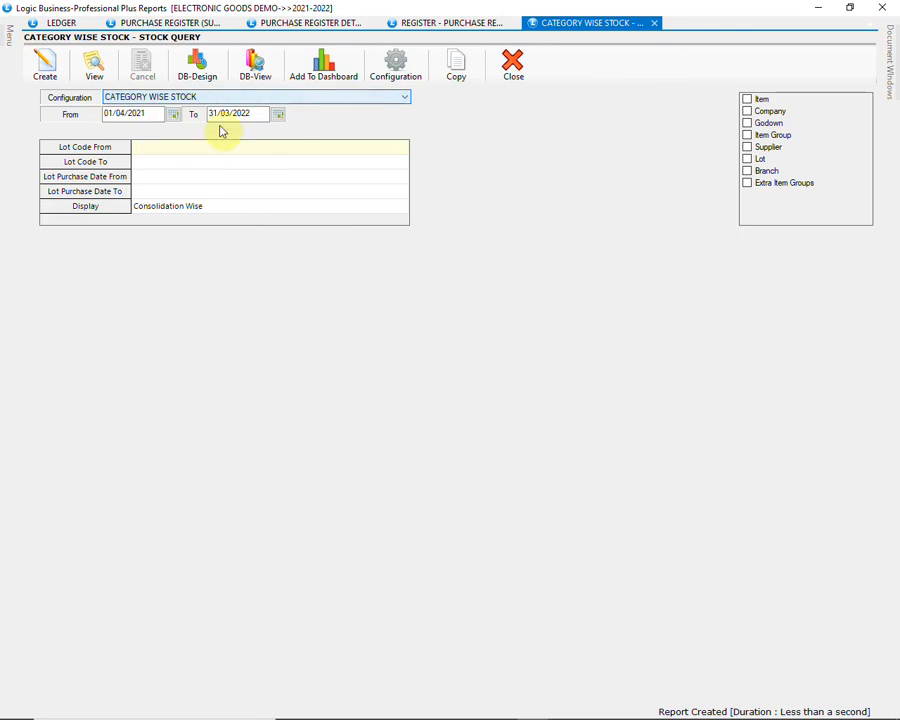
left_click(45, 80)
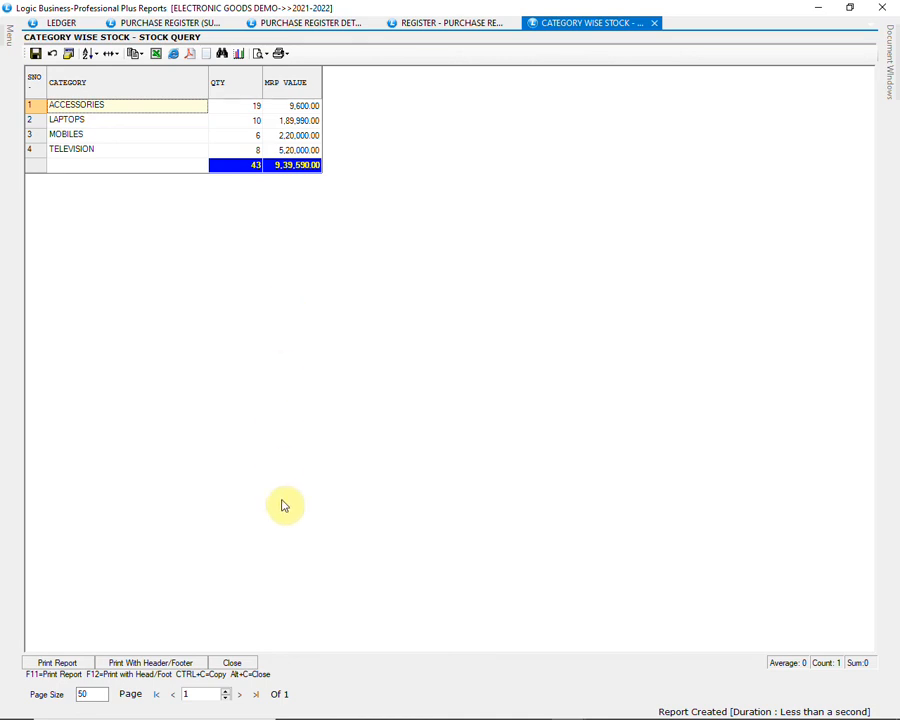
left_click(234, 663)
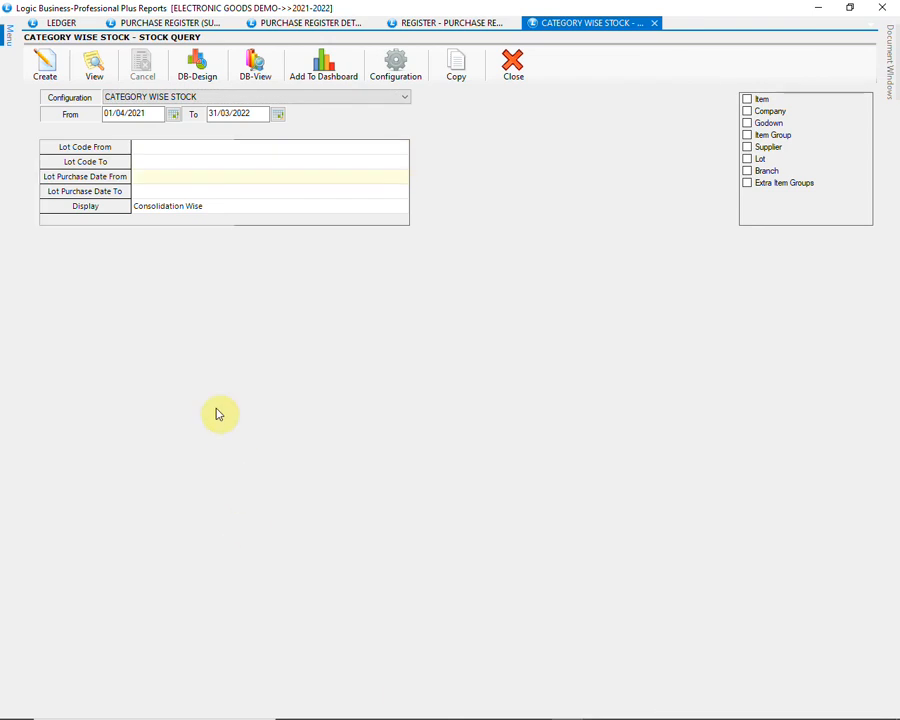
Open the Query Stock Lot Pcs Number Wise report and choose the STOCK QUERY PCS NO.WISE configuration
mouse_move(6, 38)
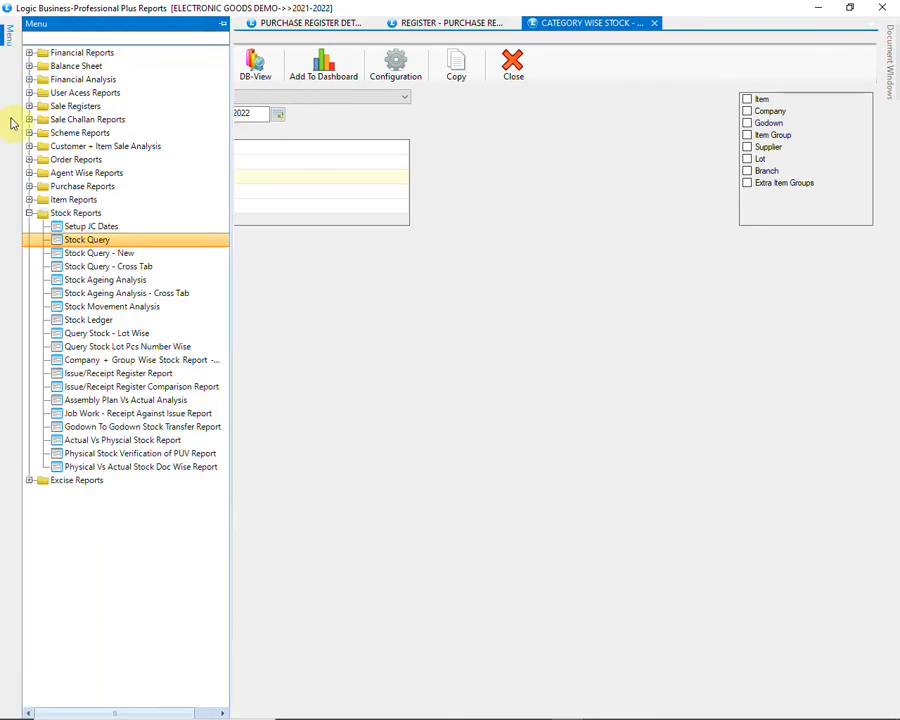
left_click(212, 350)
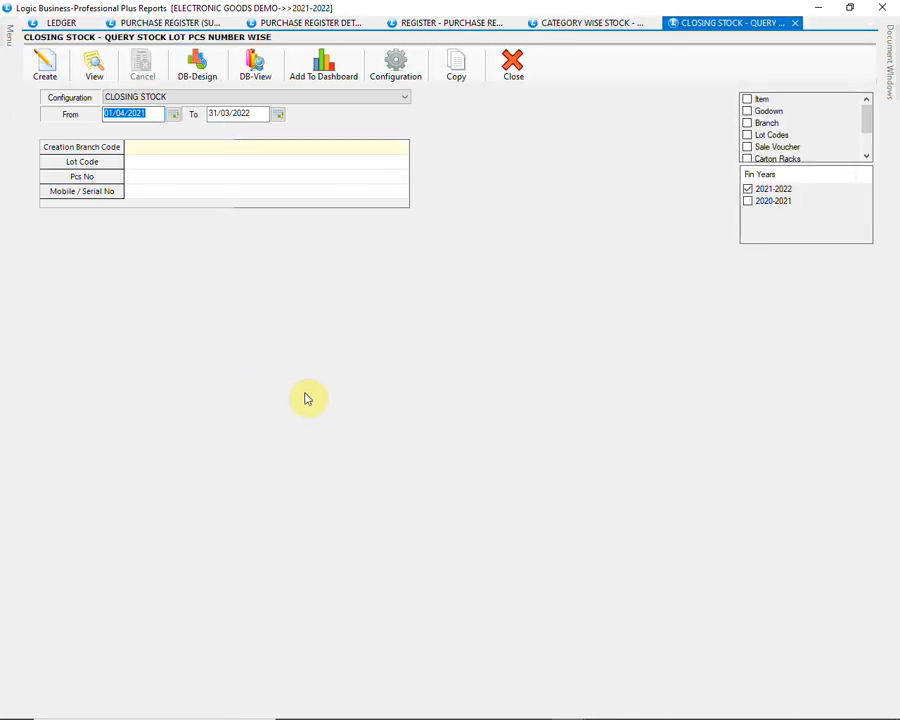
left_click(386, 100)
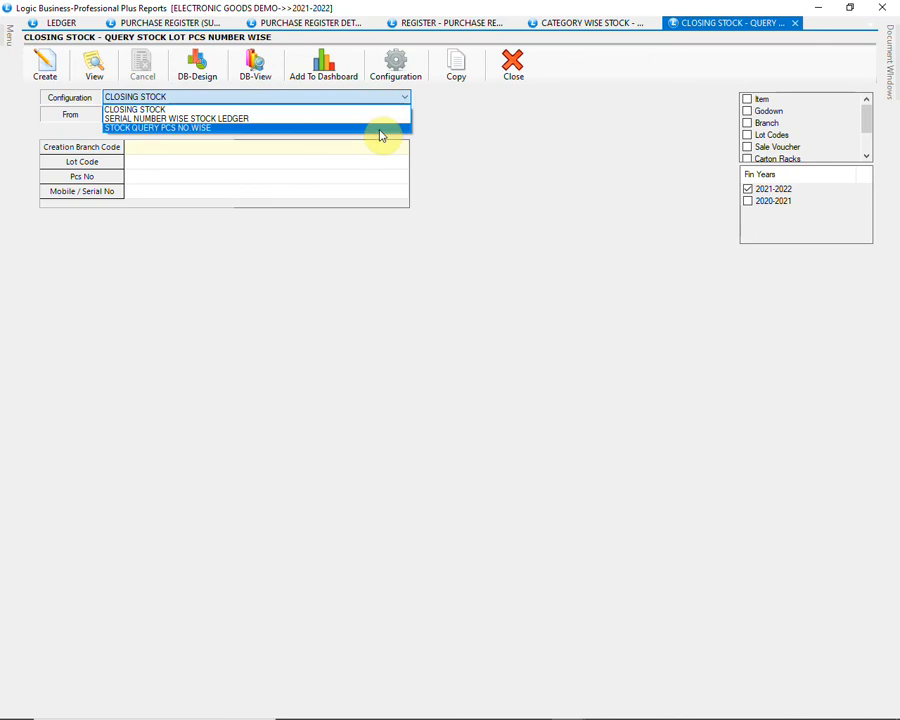
left_click(380, 128)
Filter the stock query to the item SM- G935 BLACK (S7 EDGE), generate it, review the serial numbers in stock and close the result
left_click(747, 99)
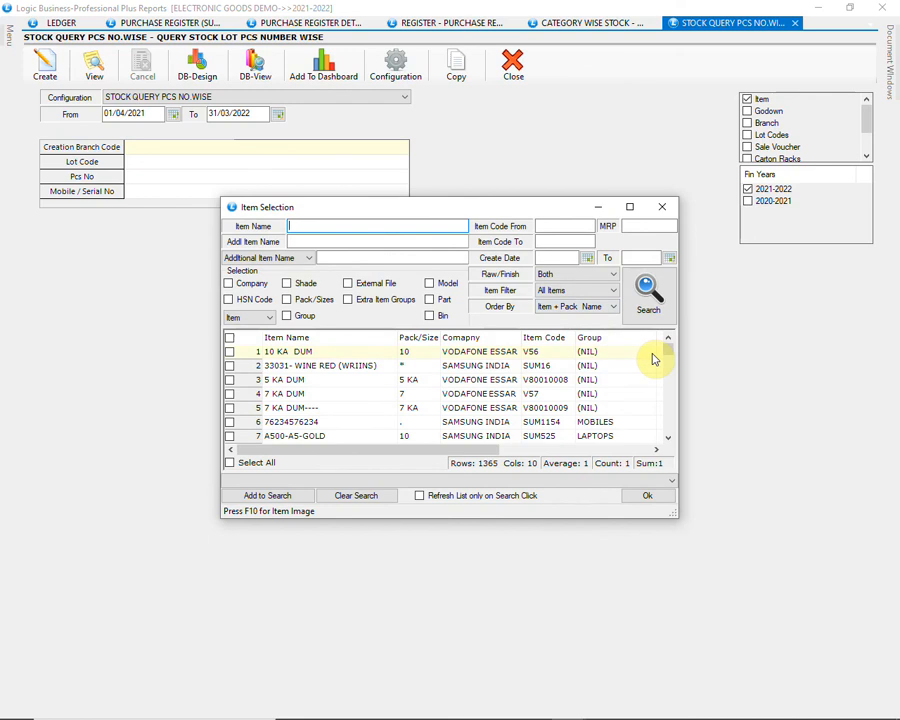
type("SM")
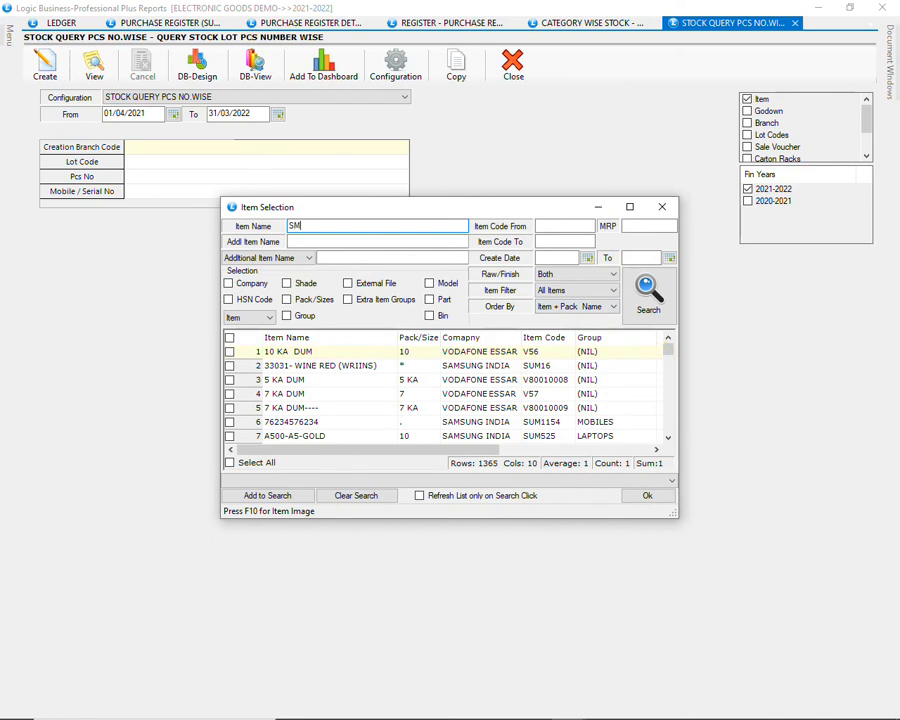
left_click(667, 293)
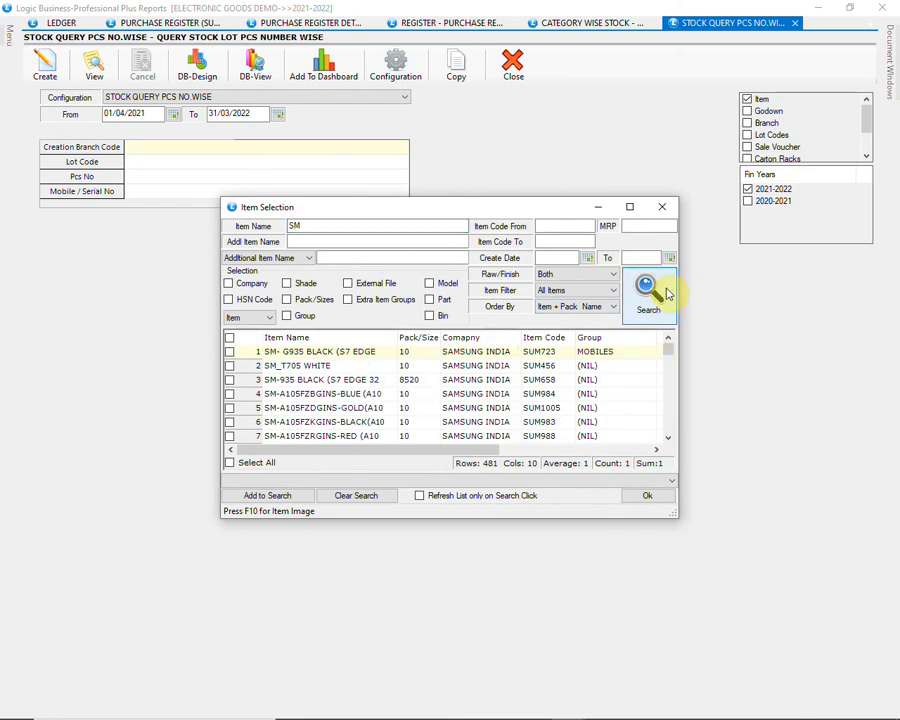
left_click(230, 353)
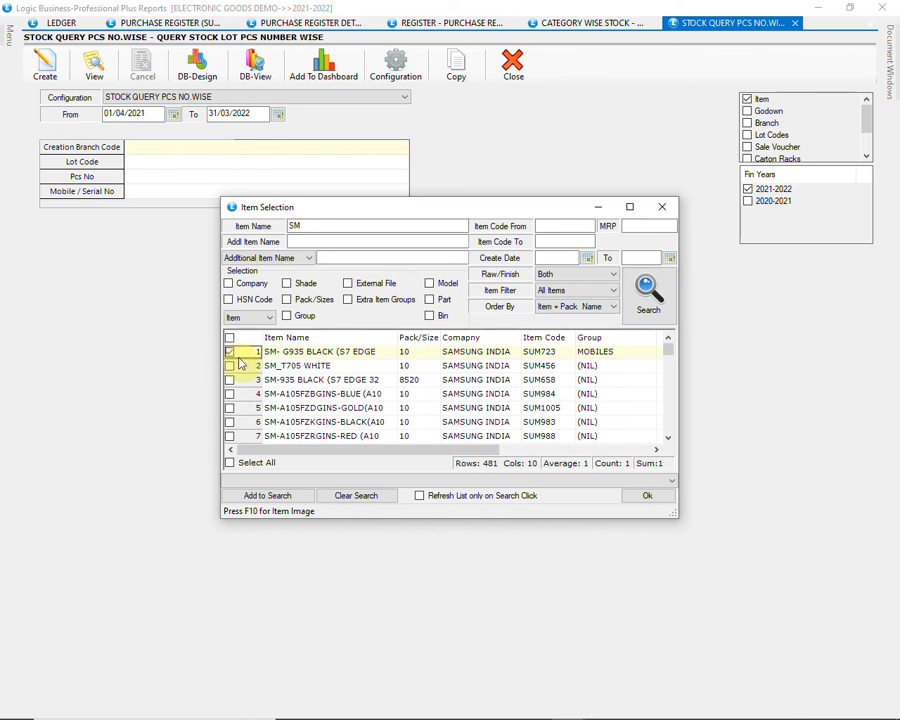
left_click(630, 498)
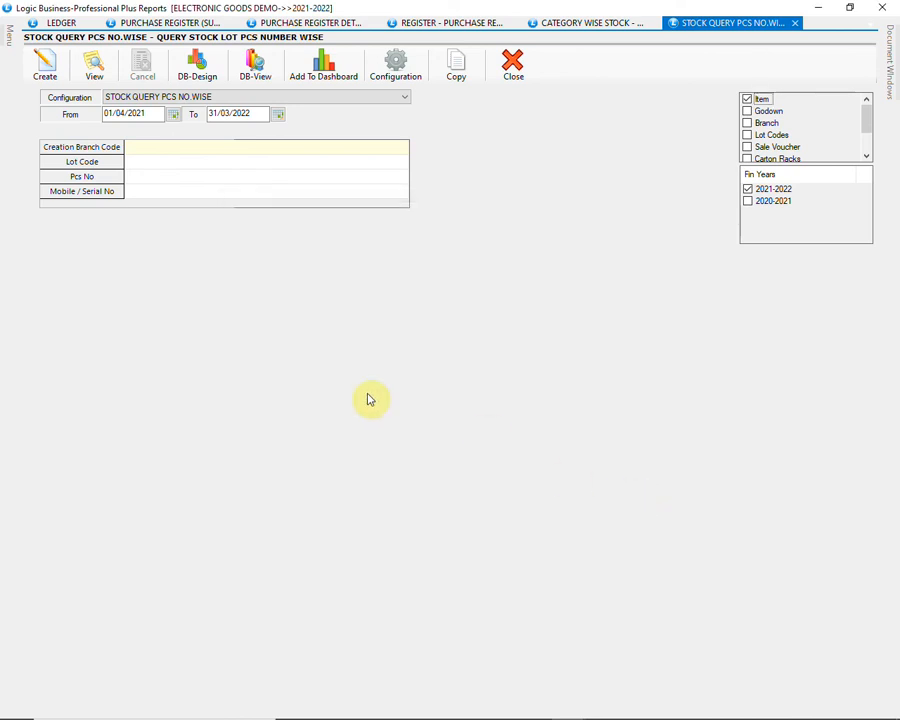
left_click(45, 76)
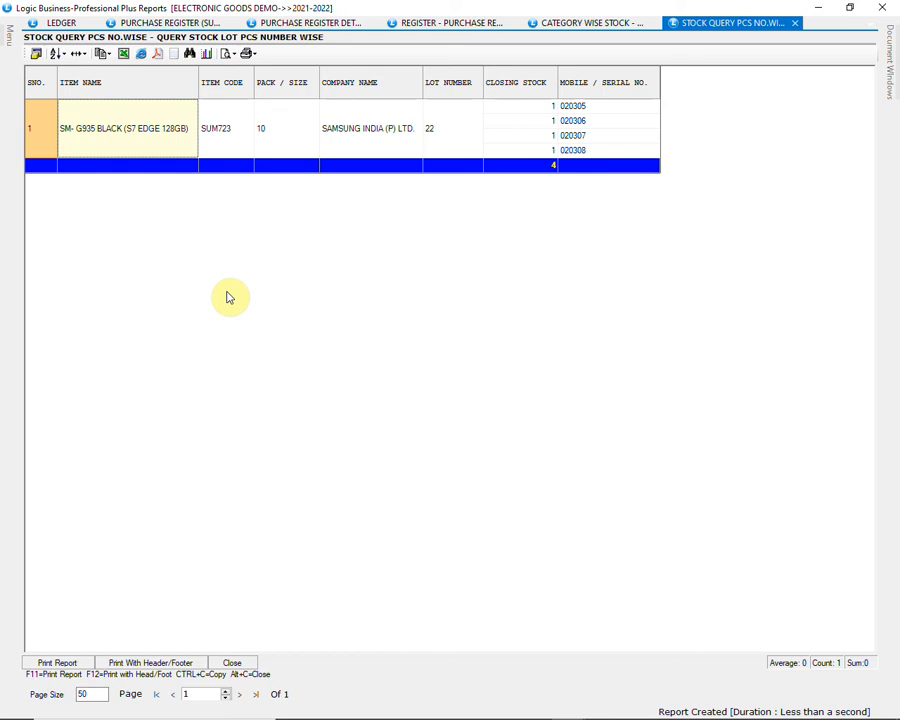
left_click(236, 662)
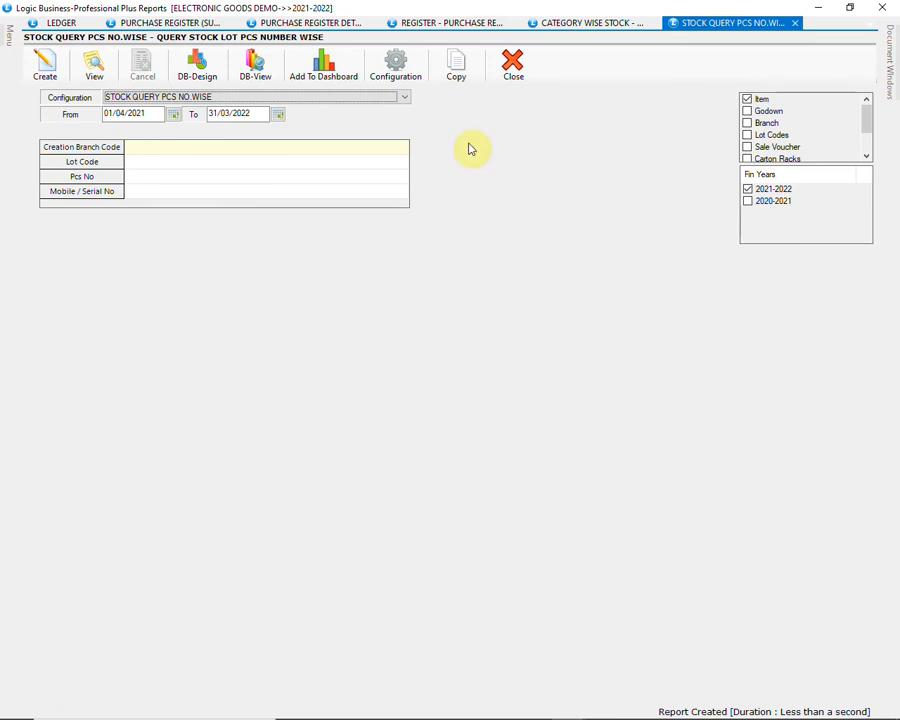
Generate the SERIAL NUMBER WISE STOCK LEDGER for the item IPHONE XS MAX -SILVER 512GB, review each serial number's movements and close the result
left_click(379, 97)
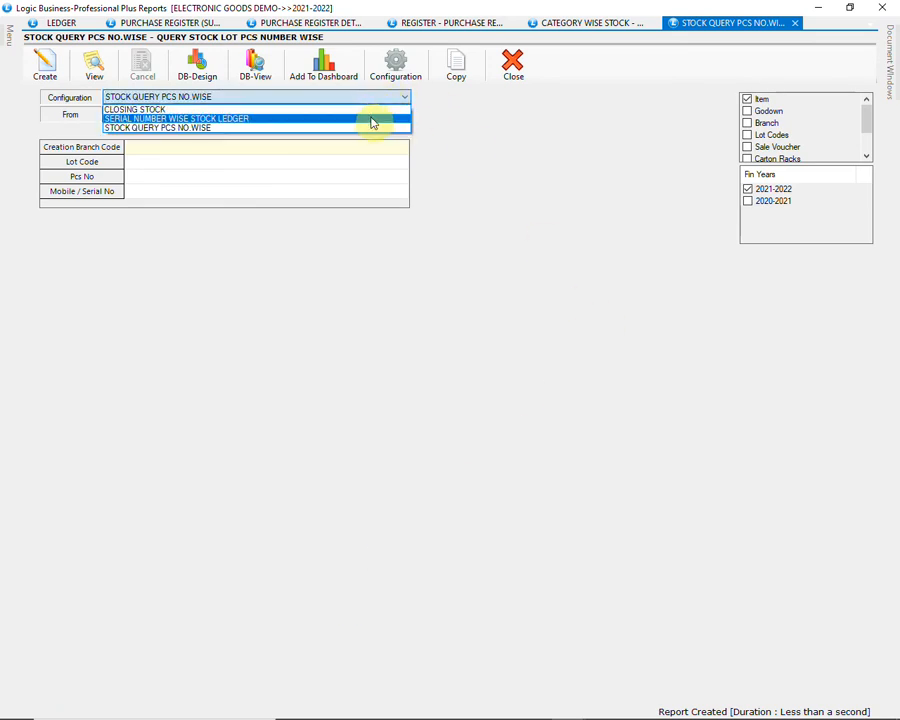
left_click(372, 121)
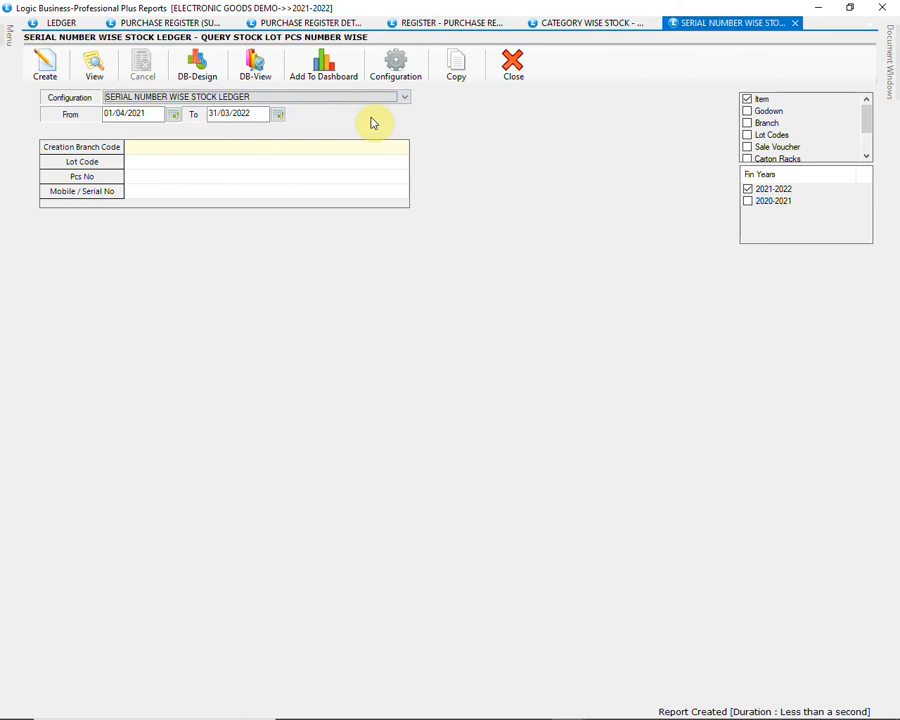
left_click(749, 100)
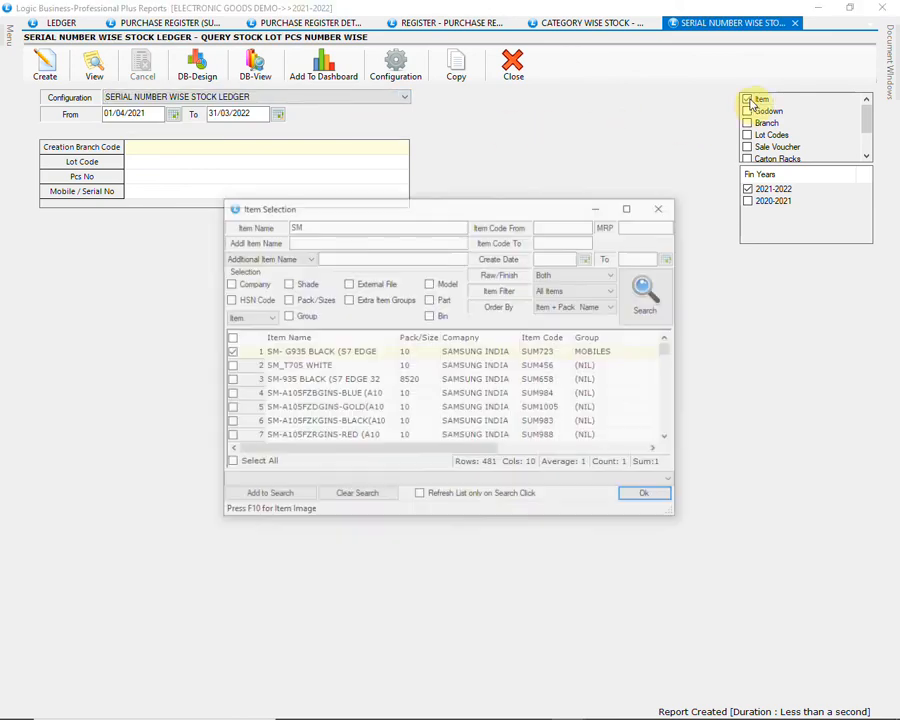
left_click(410, 225)
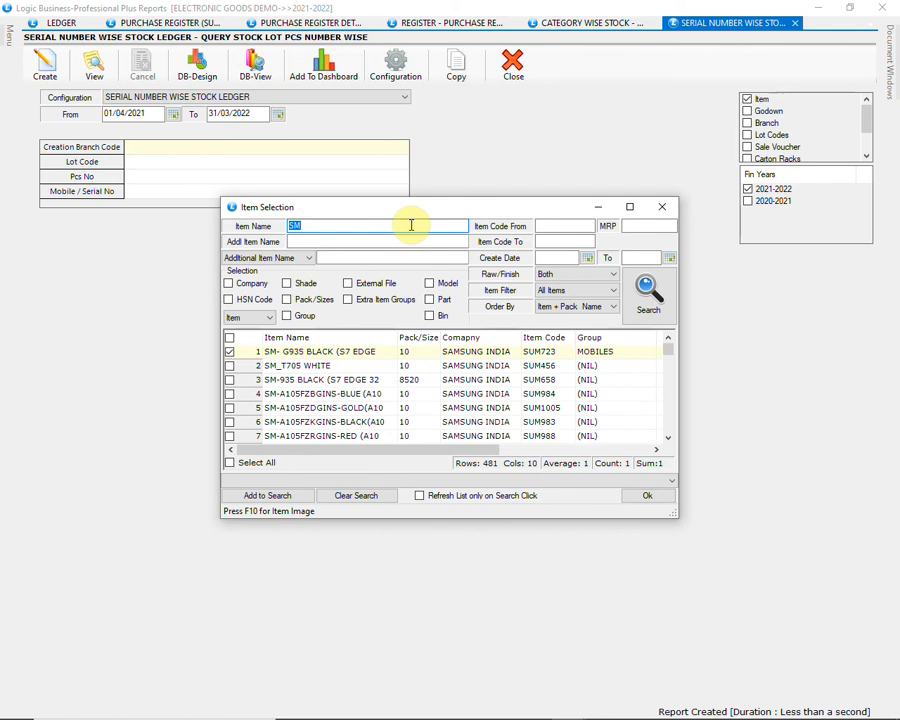
type("IP")
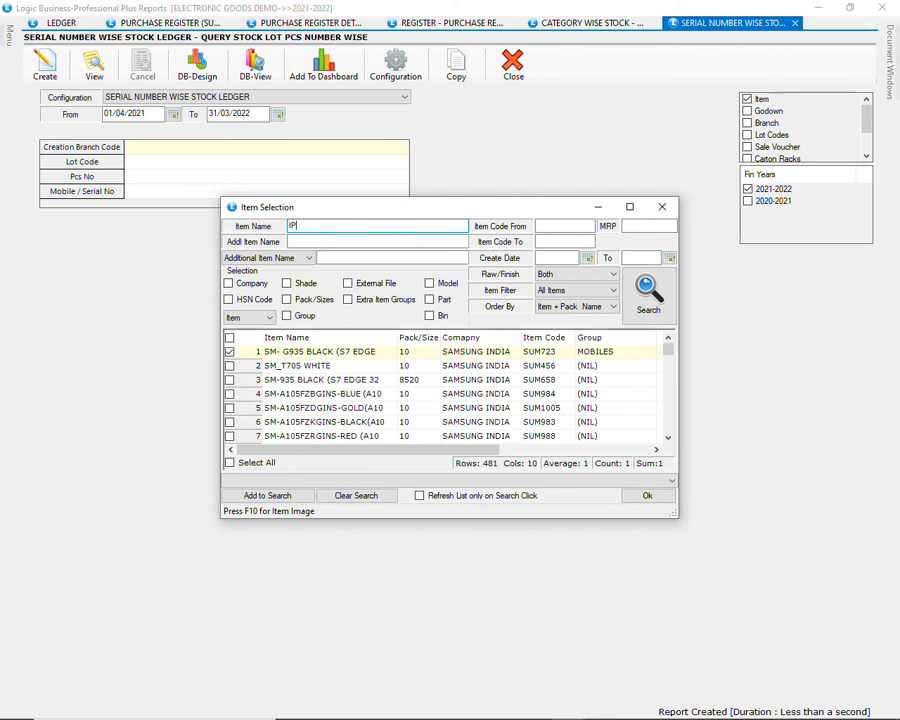
left_click(647, 298)
left_click(230, 353)
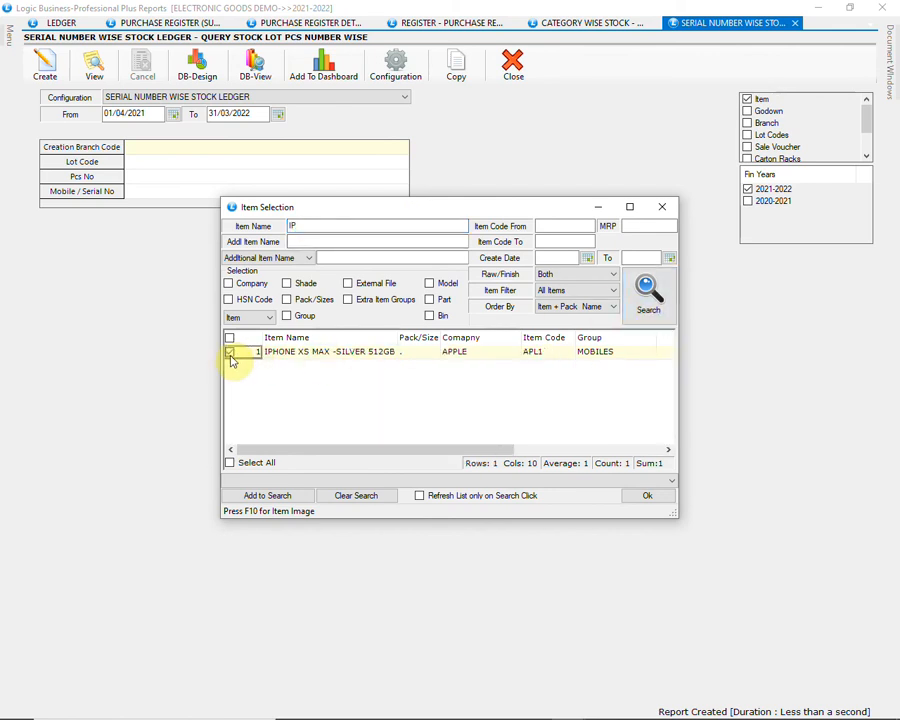
left_click(647, 497)
left_click(55, 70)
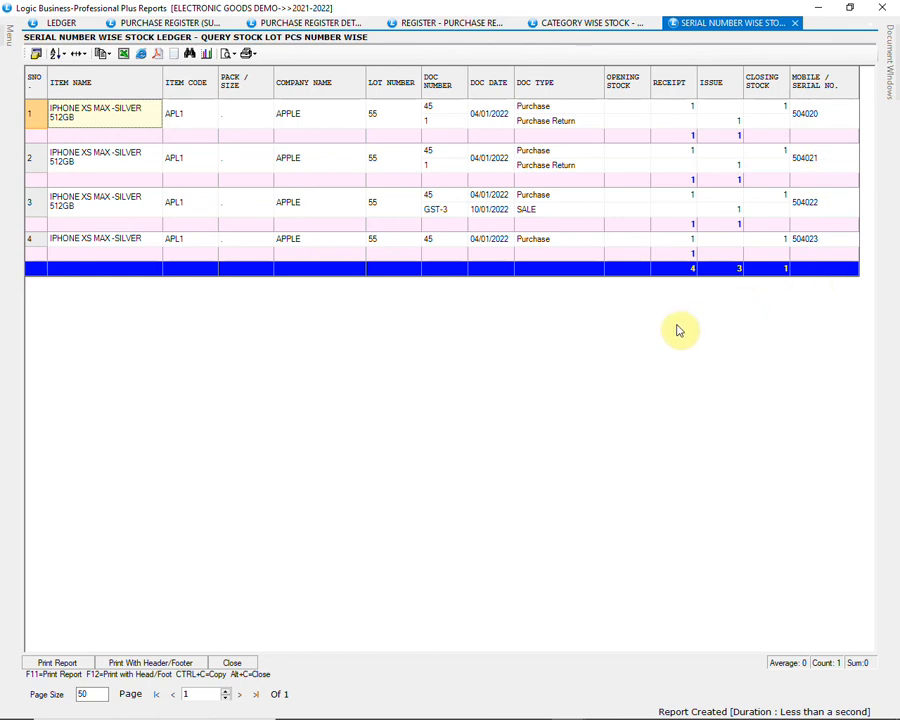
left_click(233, 662)
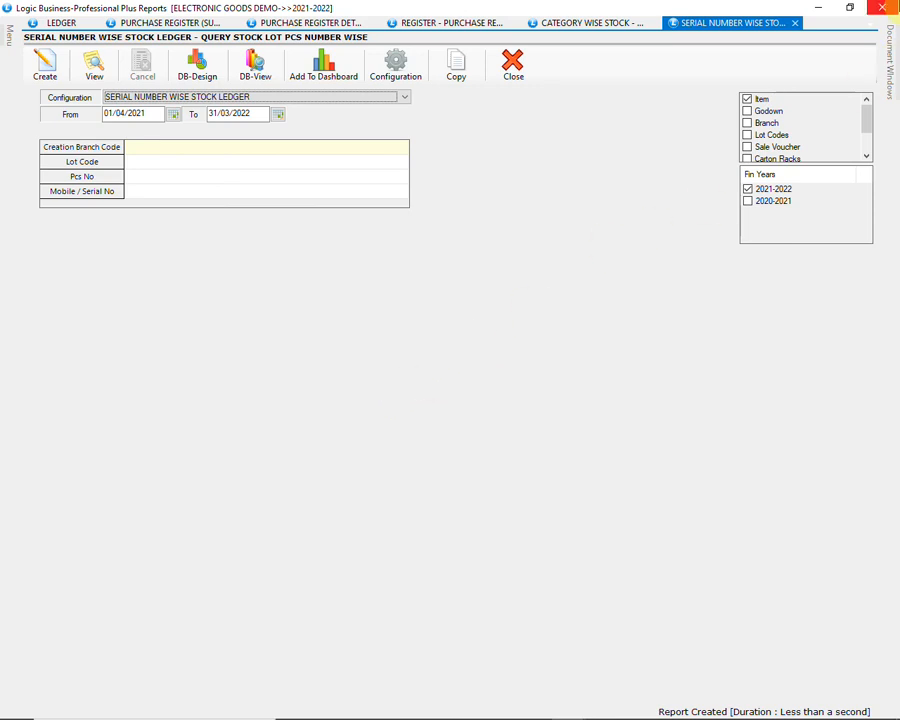
Close the reports window and open GST Returns from the GST Reports/Returns group of the Sale Registers
left_click(882, 8)
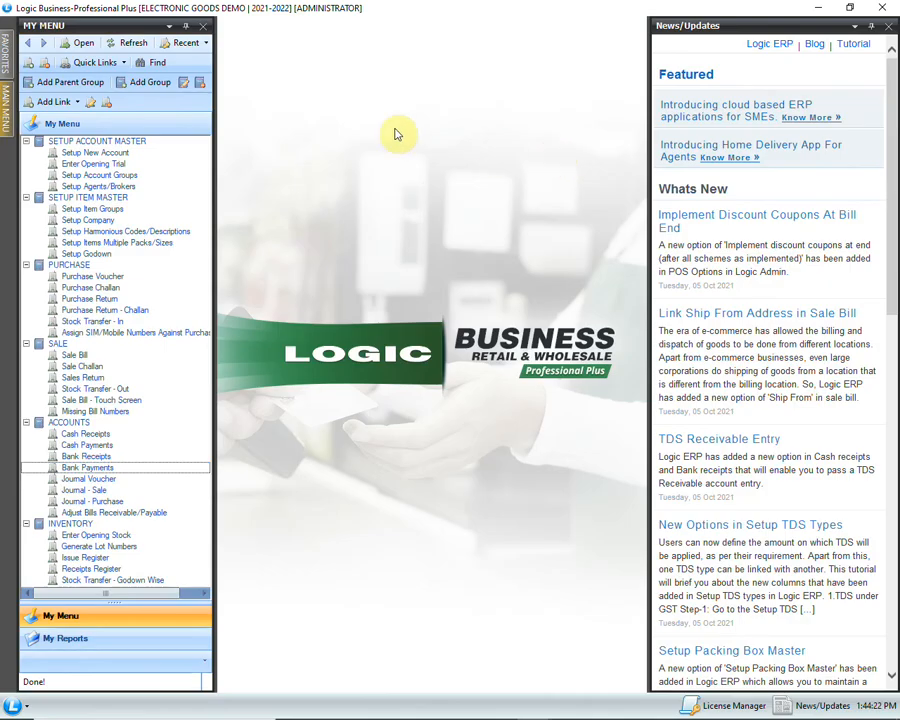
left_click(4, 102)
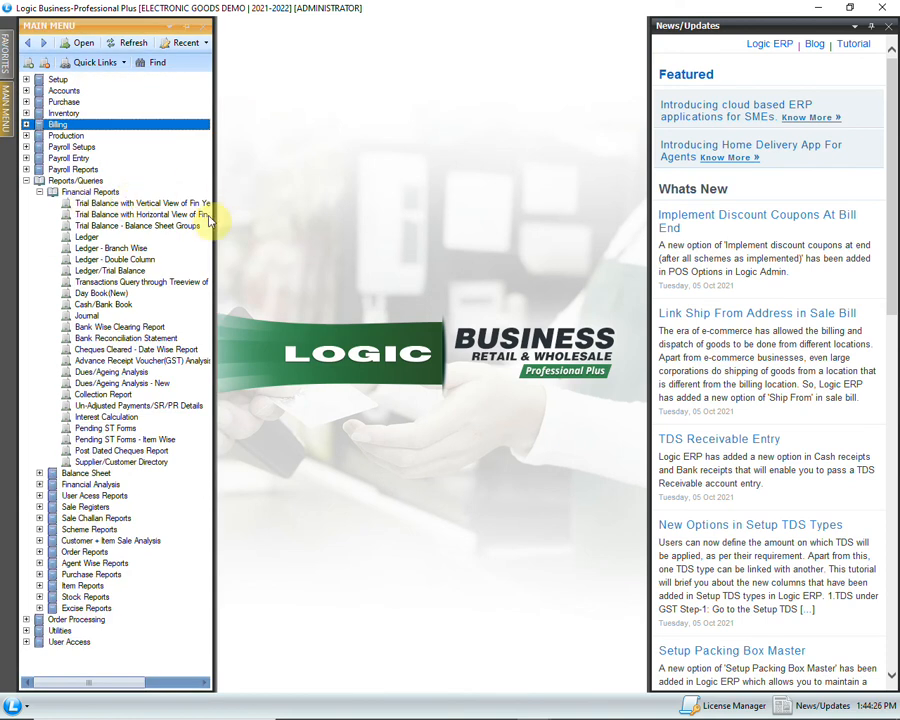
left_click(40, 194)
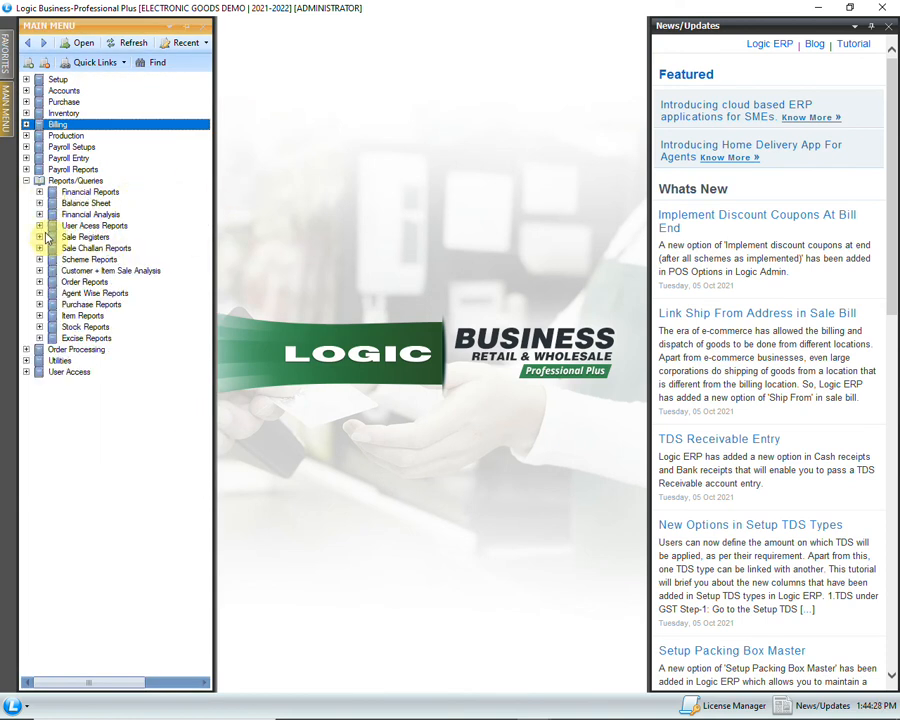
left_click(40, 237)
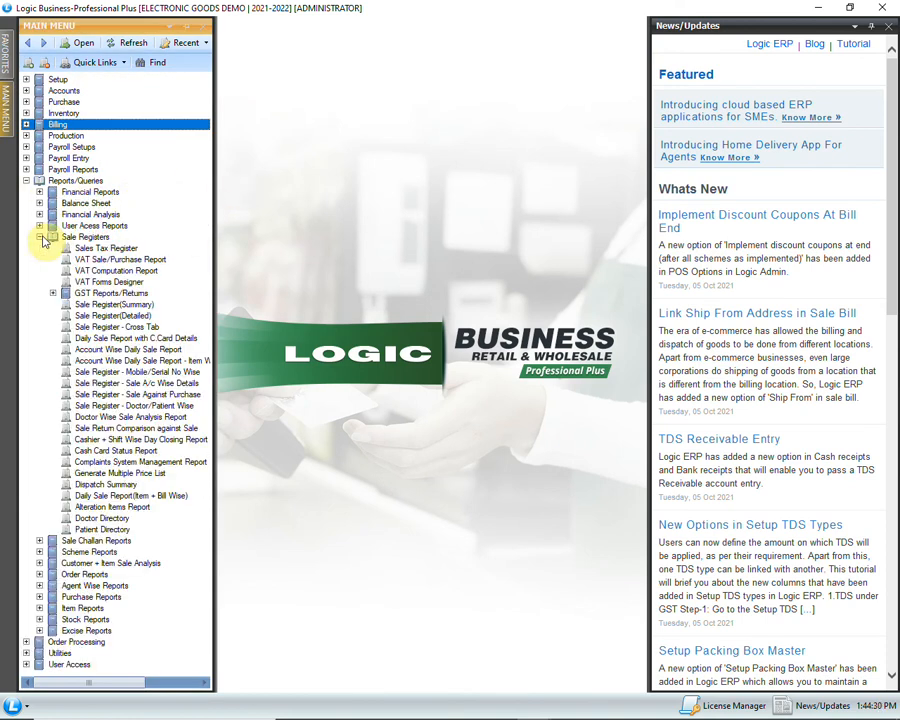
left_click(52, 293)
left_click(121, 306)
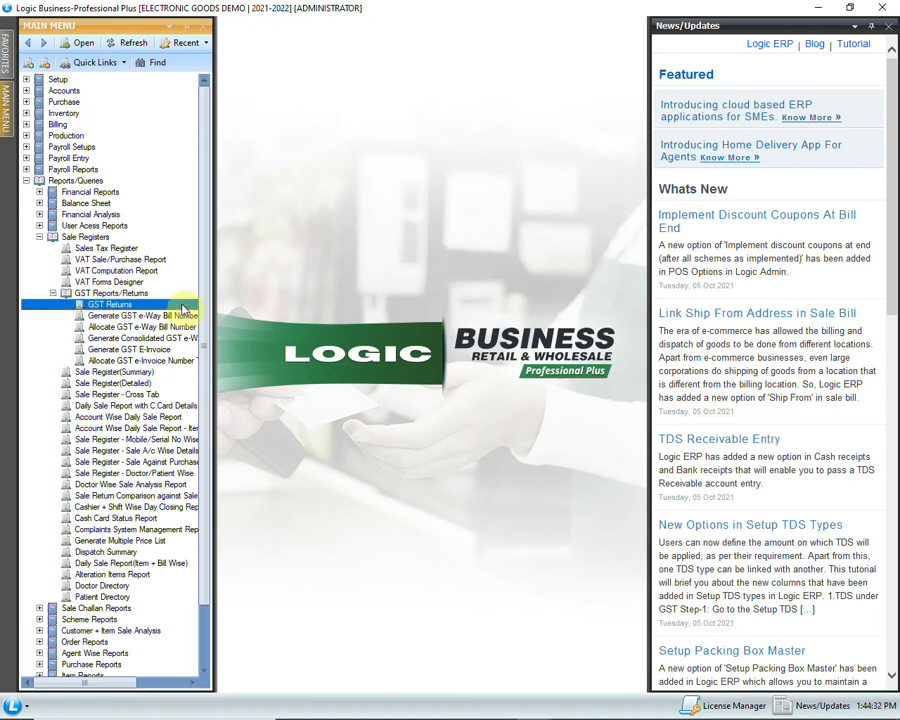
double_click(176, 305)
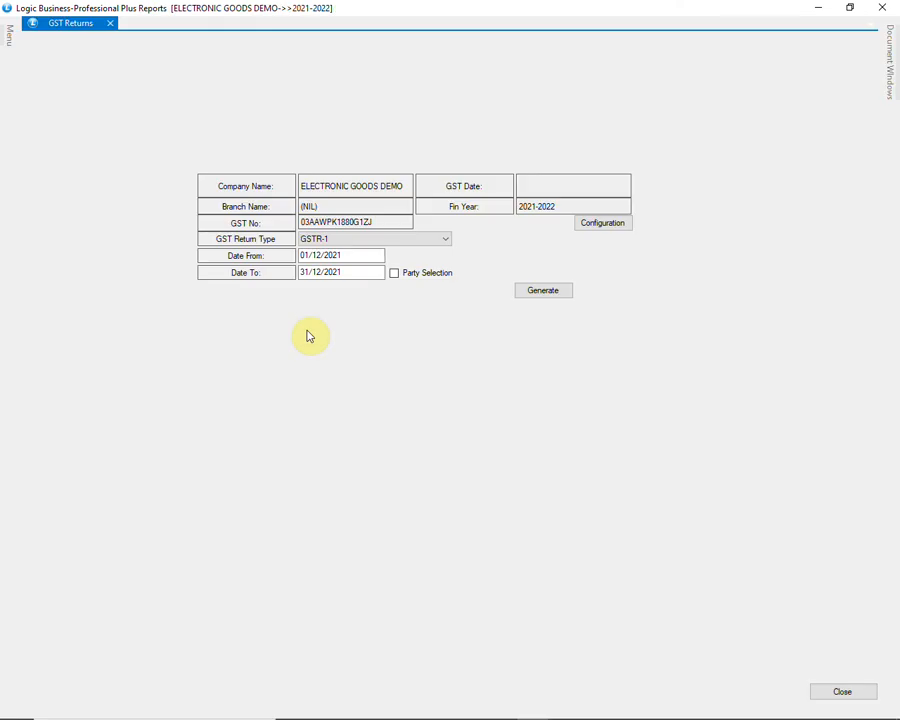
Generate the GSTR-1 return for the period 01/01/2022 to 31/01/2022
left_click(418, 240)
left_click(438, 249)
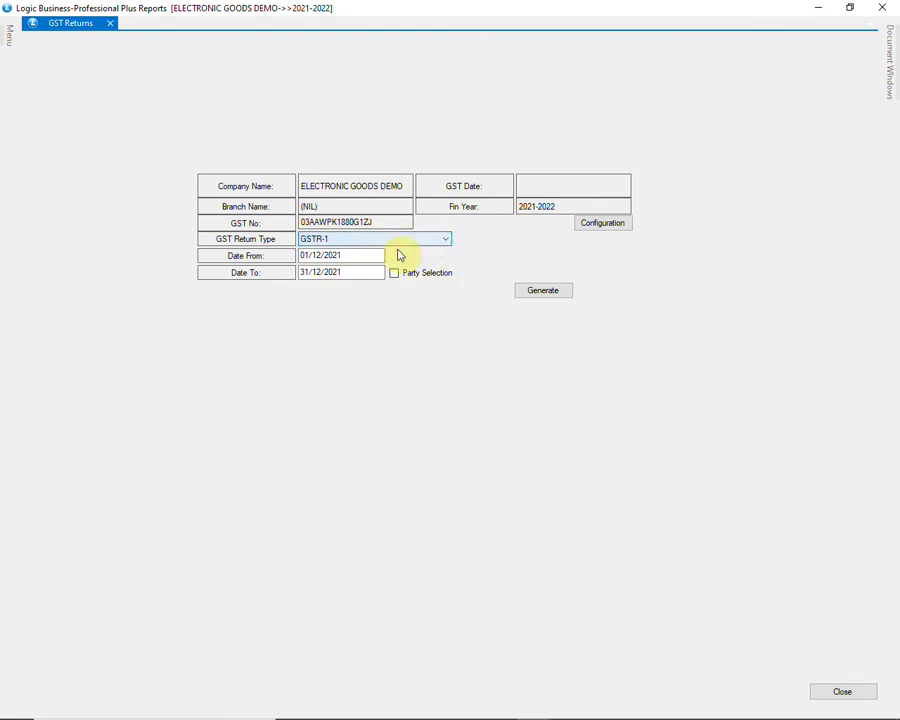
left_click(345, 255)
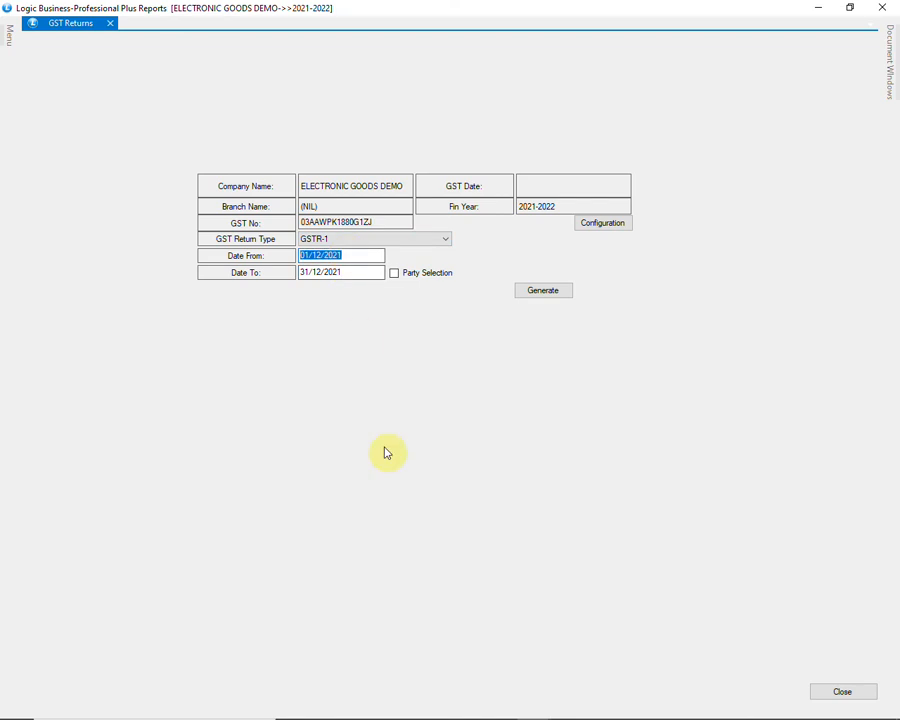
type("01/0")
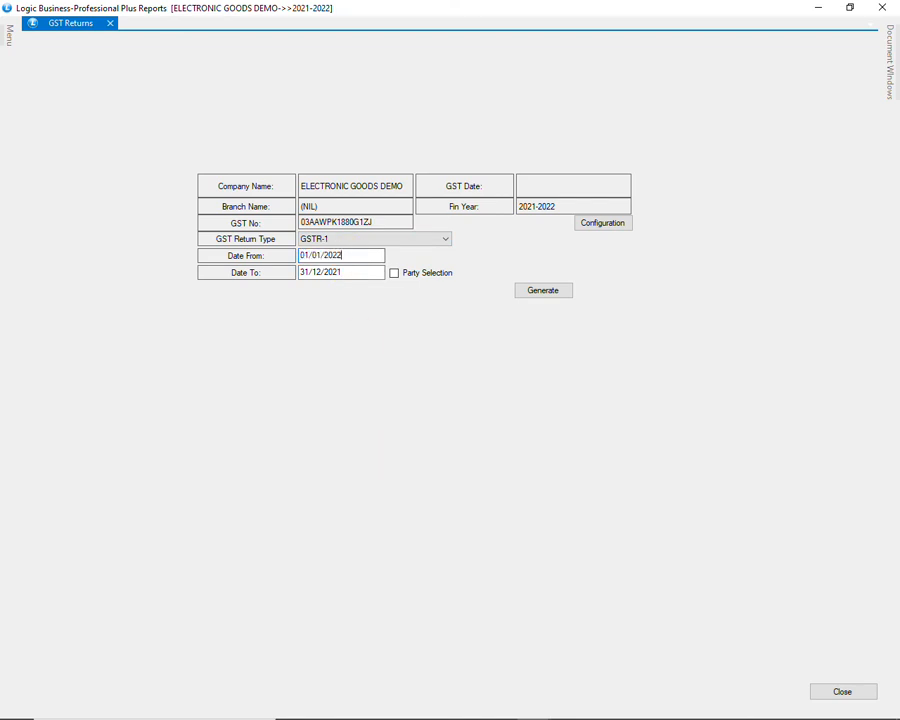
key("Return")
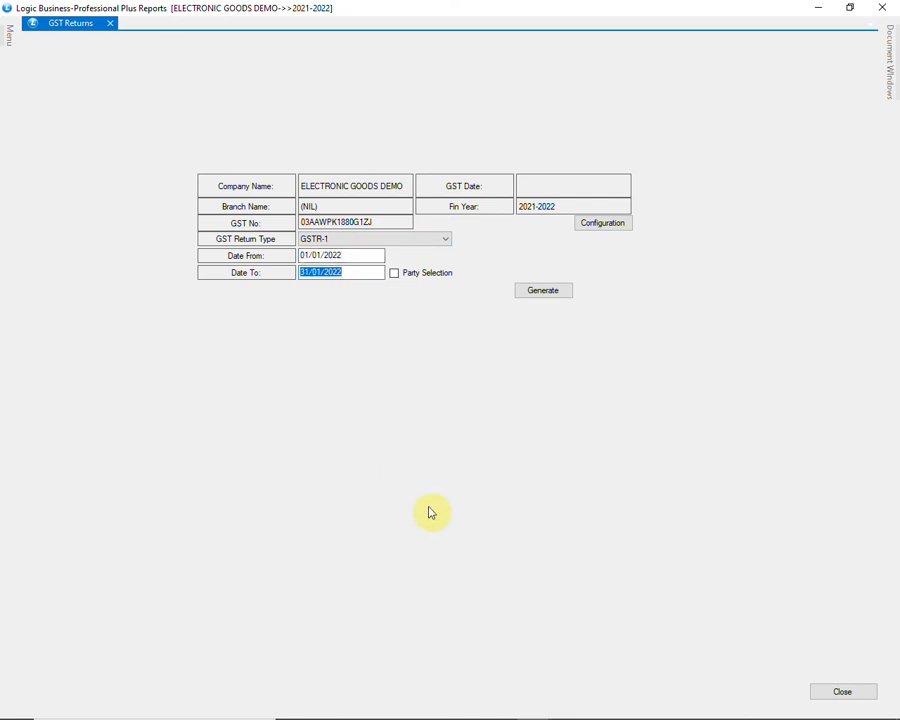
left_click(542, 292)
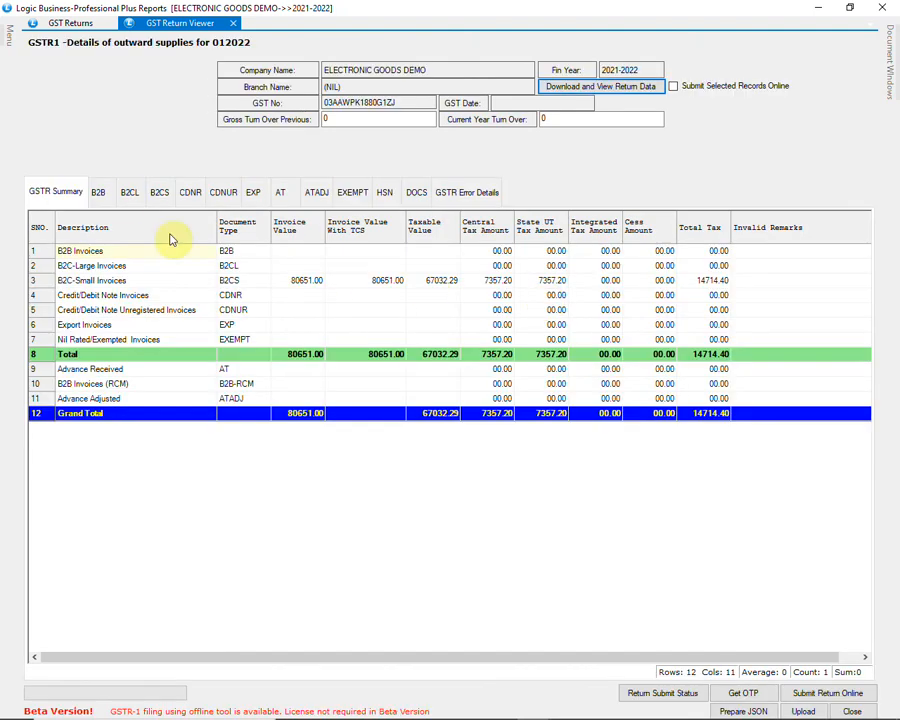
Review the B2B, B2CS, HSN and GSTR Error Details sections of the GSTR-1 return and close it
left_click(106, 193)
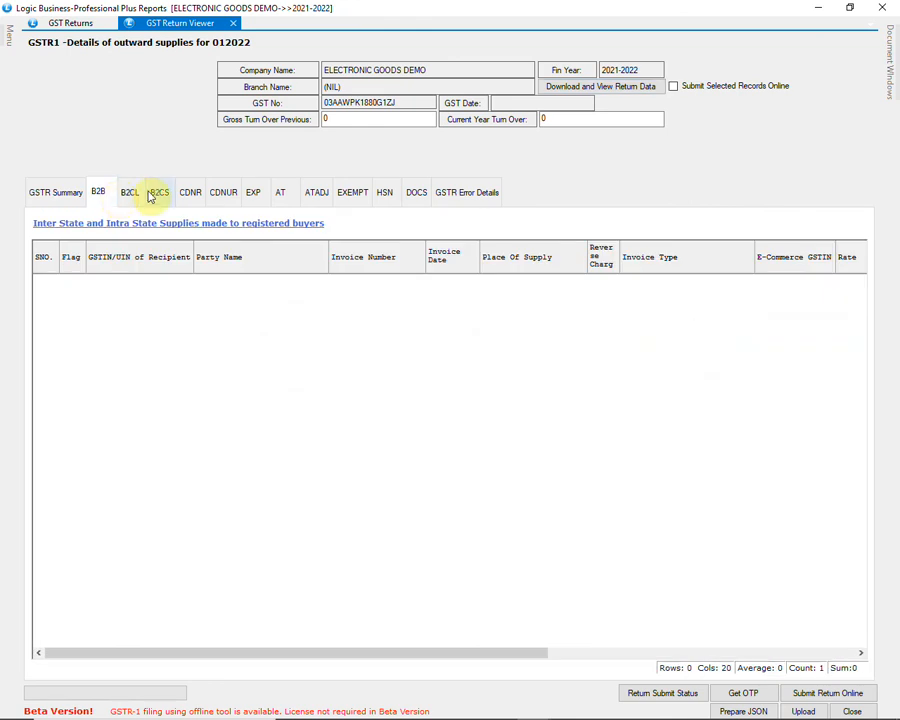
left_click(152, 194)
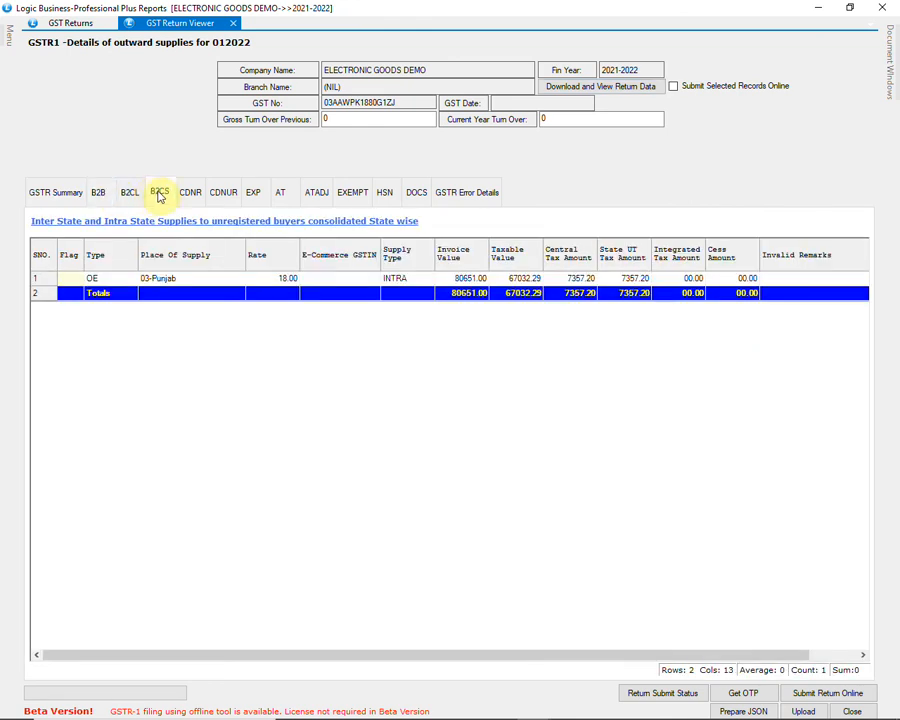
left_click(385, 196)
left_click(466, 203)
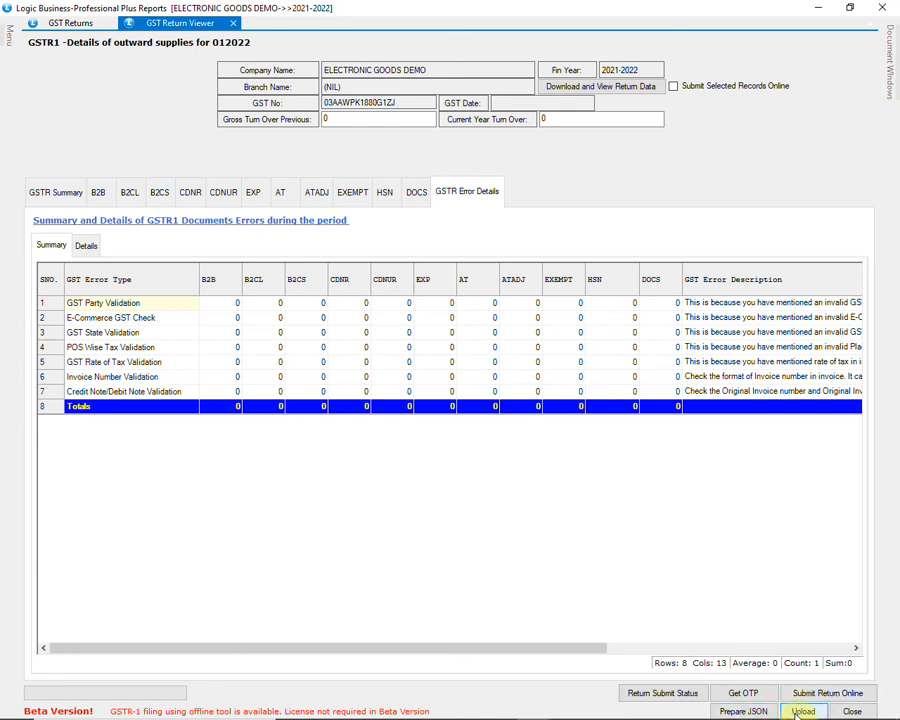
left_click(852, 711)
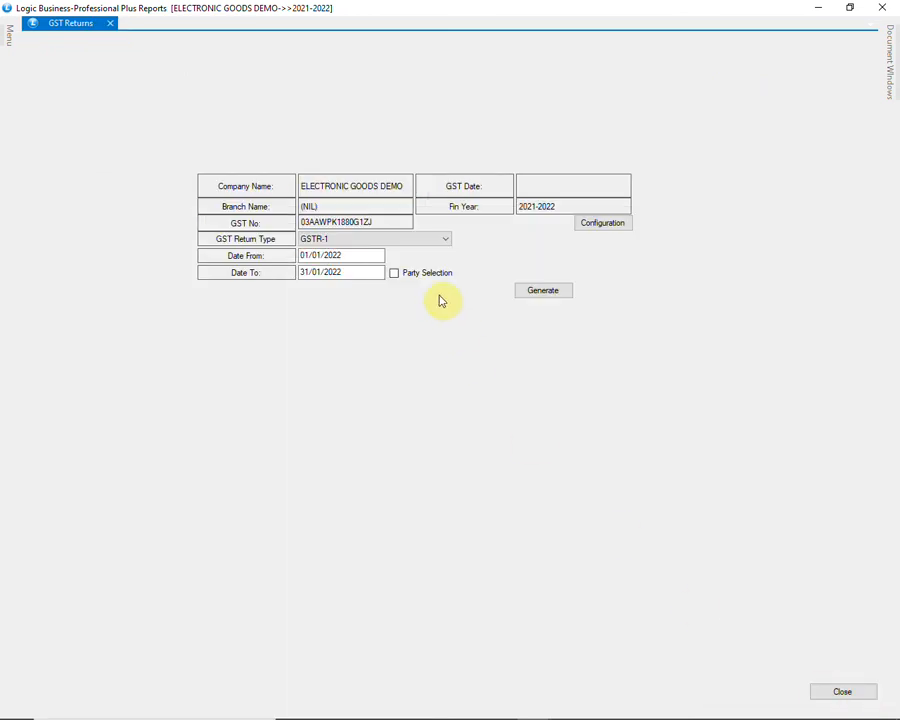
Generate the GSTR-2 return for the same period and review its B2B, CDN, CDNUR, error details and summary sections
left_click(437, 242)
left_click(425, 261)
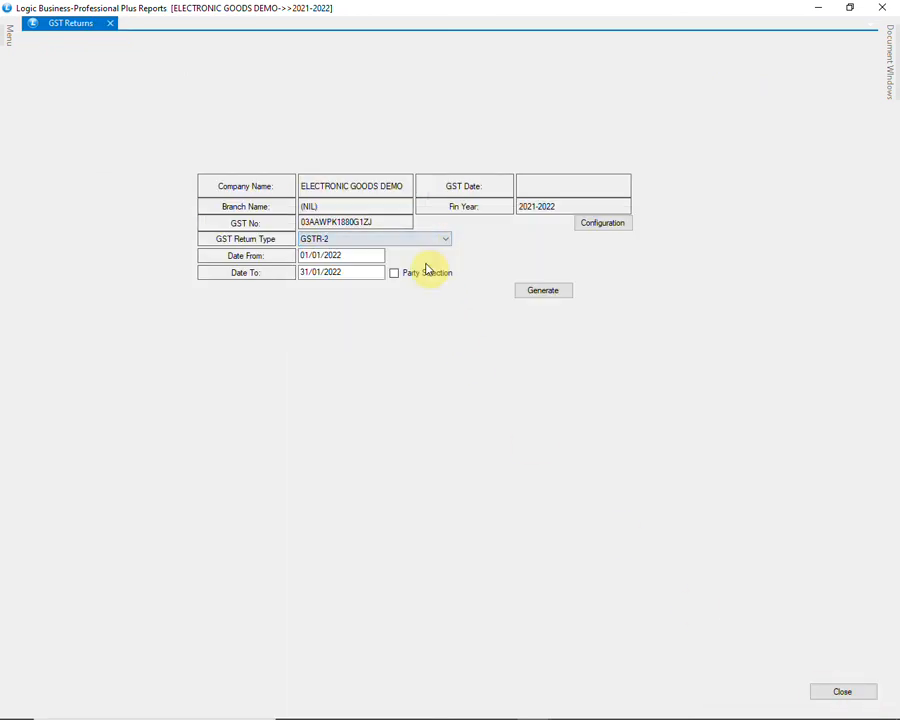
left_click(522, 290)
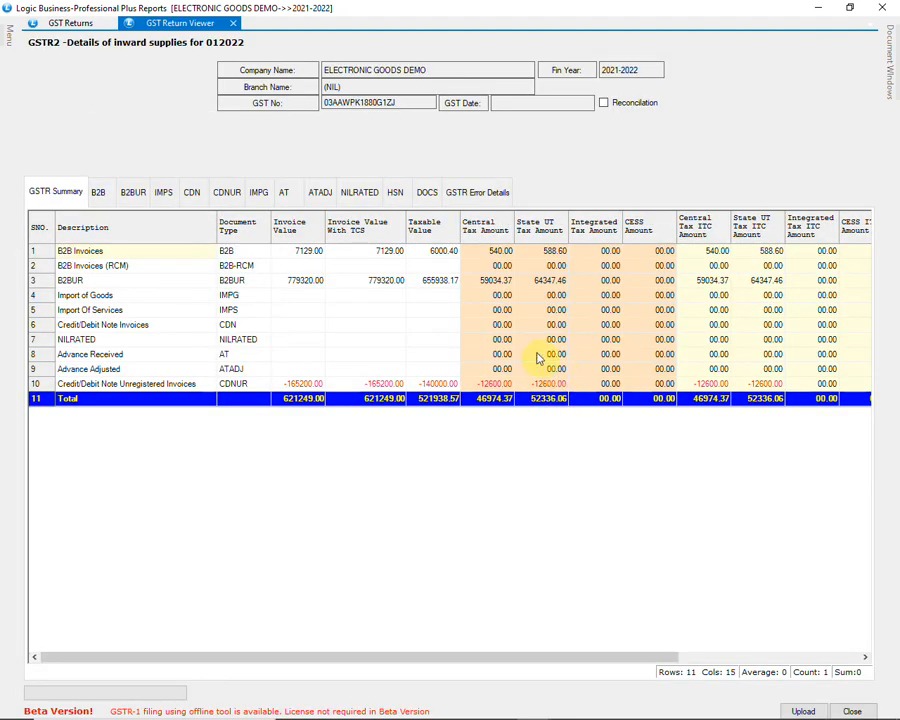
left_click(97, 193)
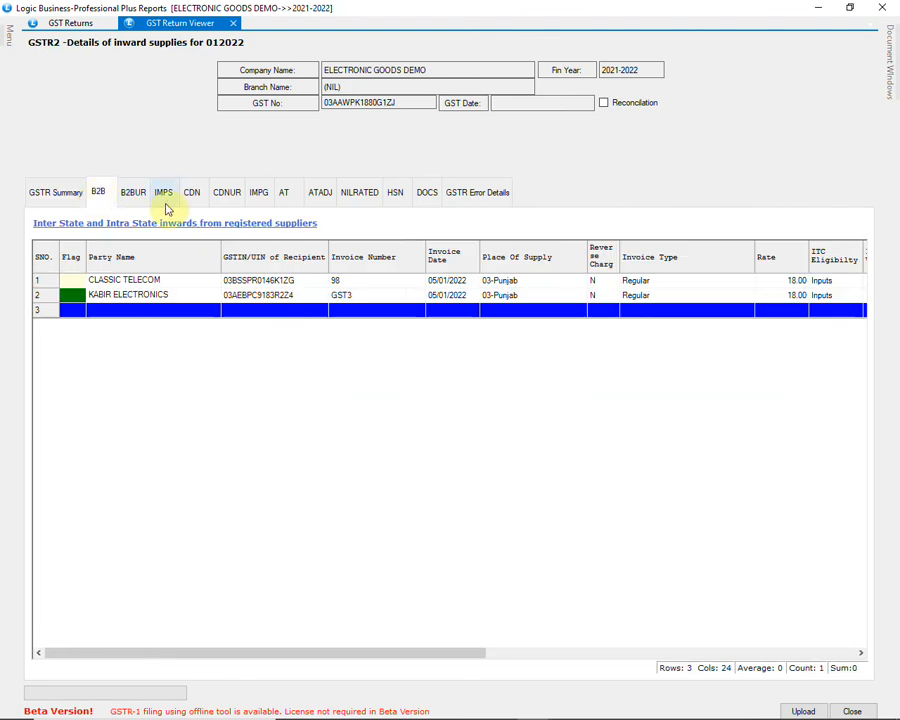
left_click(199, 200)
left_click(229, 200)
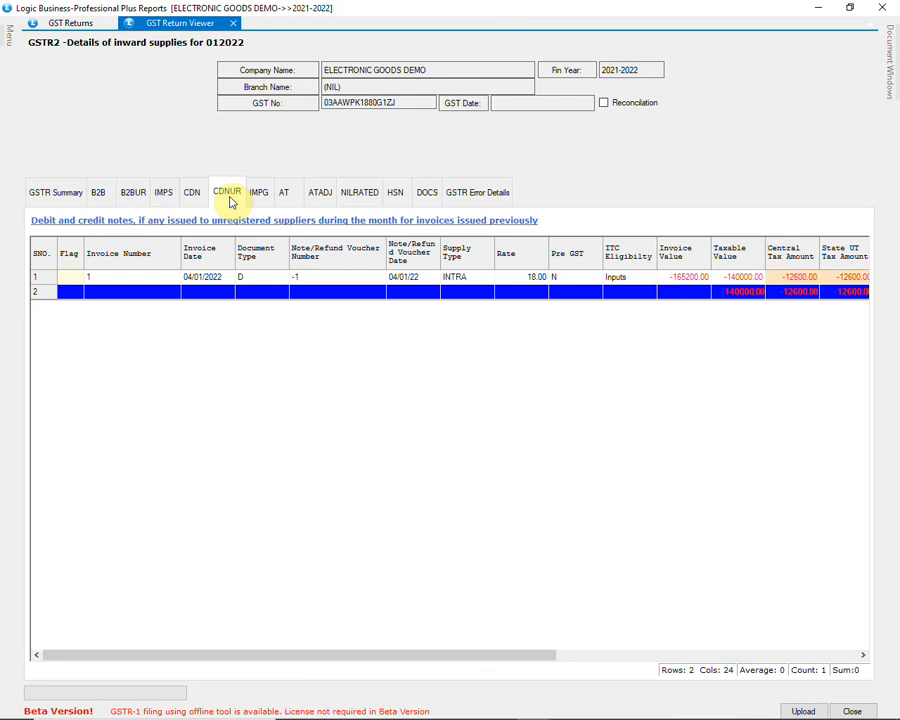
left_click(464, 202)
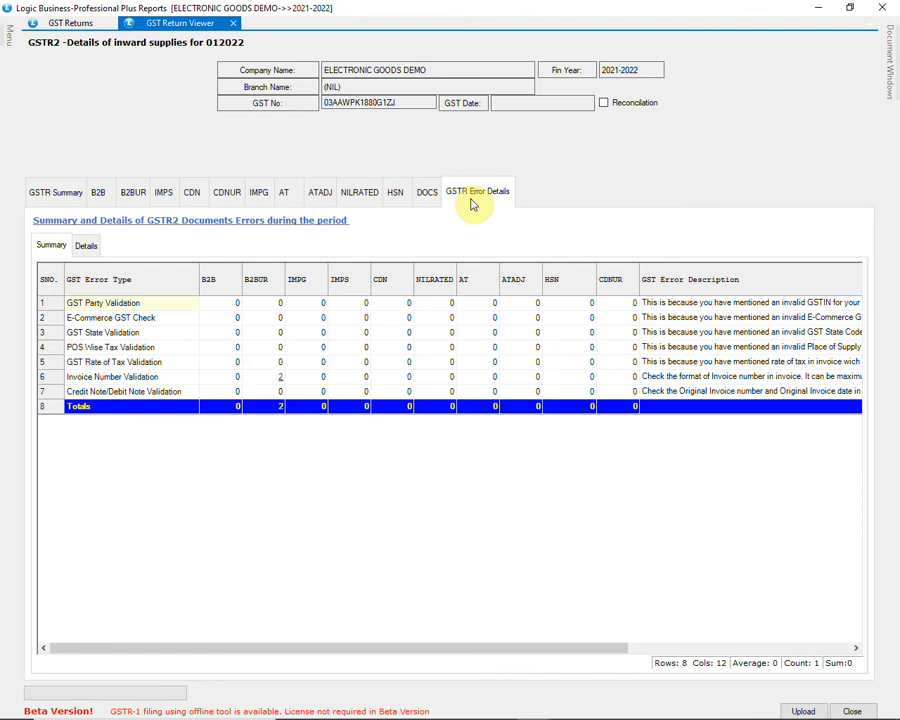
left_click(56, 192)
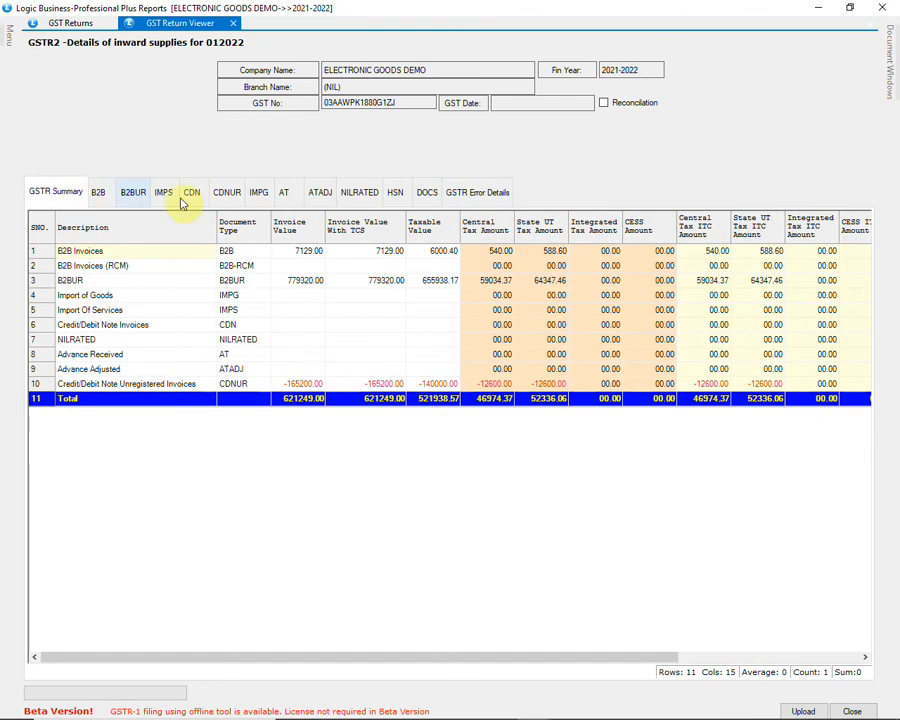
Enable reconciliation for the GSTR-2 return with the Json/Zip source, browse for a GSTR2A file and cancel the selection
left_click(603, 103)
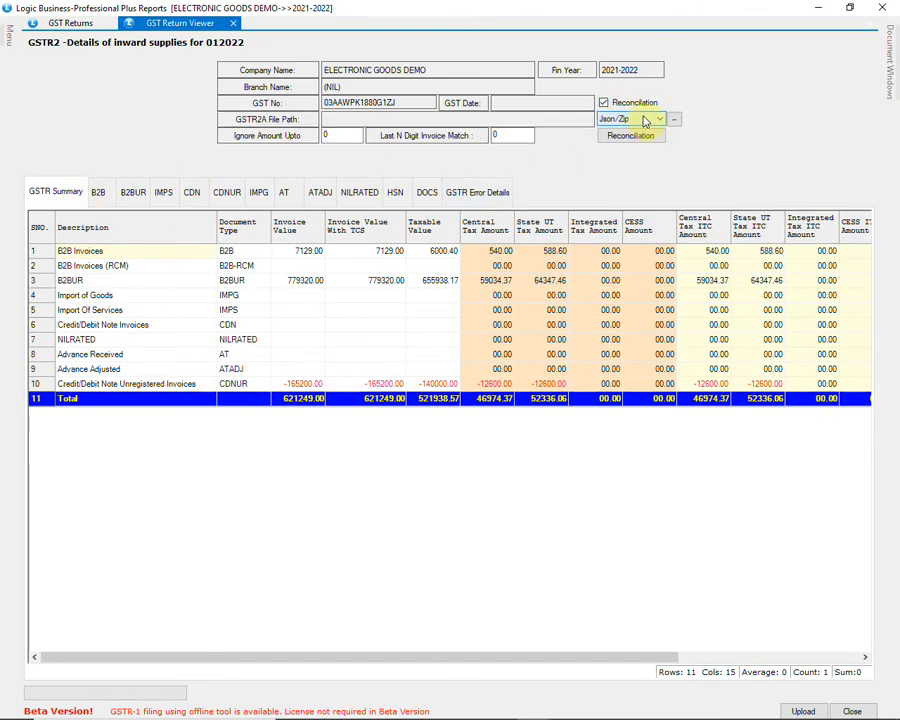
left_click(645, 121)
left_click(648, 120)
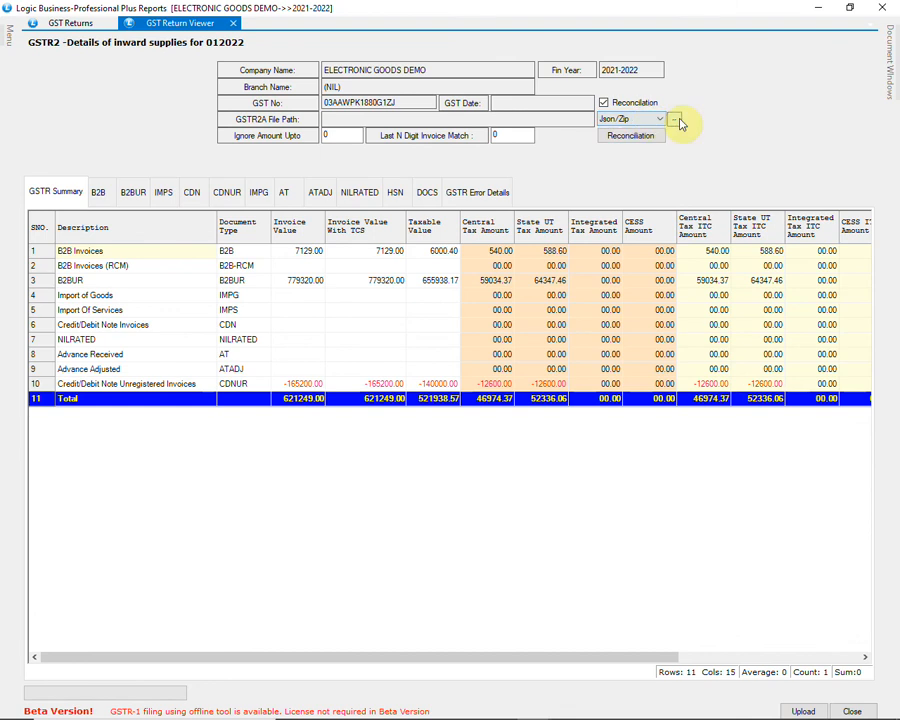
left_click(675, 120)
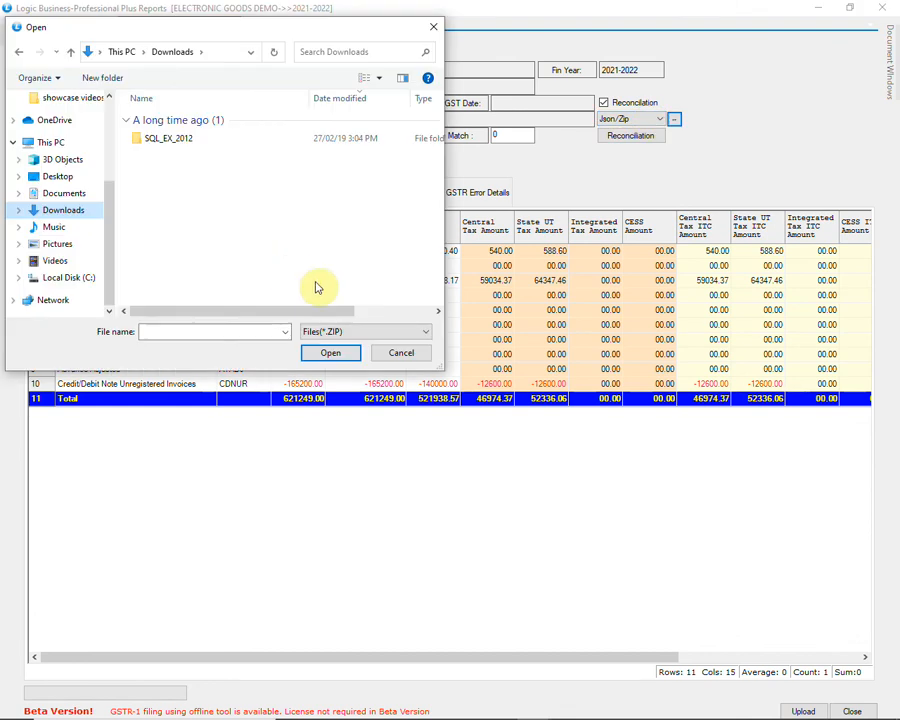
left_click(401, 354)
Switch the reconciliation source to Excel and to Online to see their options, and close the GSTR-2 return
left_click(645, 120)
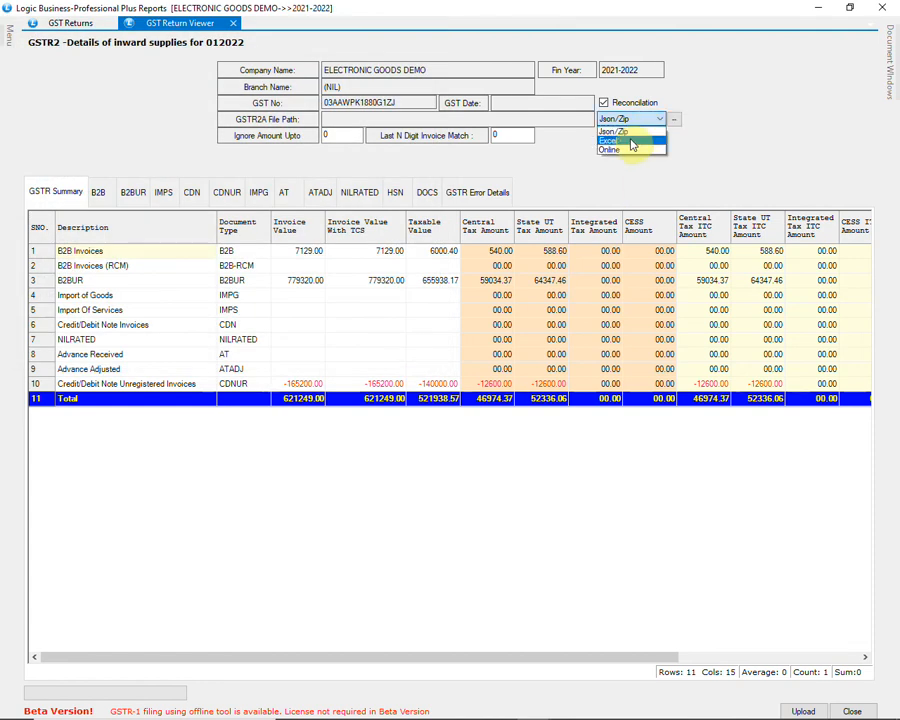
left_click(630, 141)
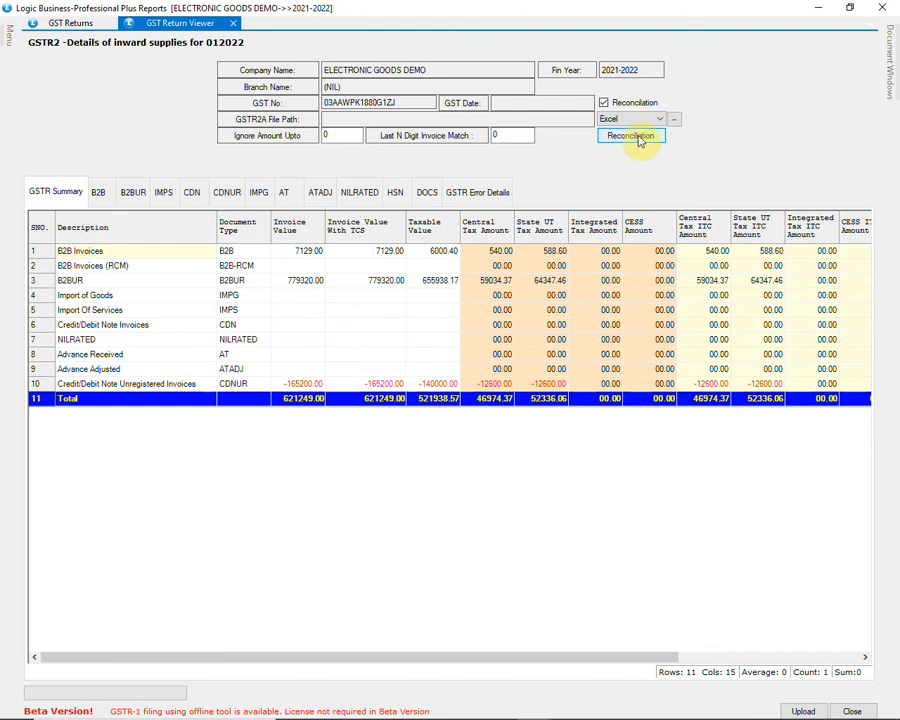
left_click(648, 120)
left_click(636, 151)
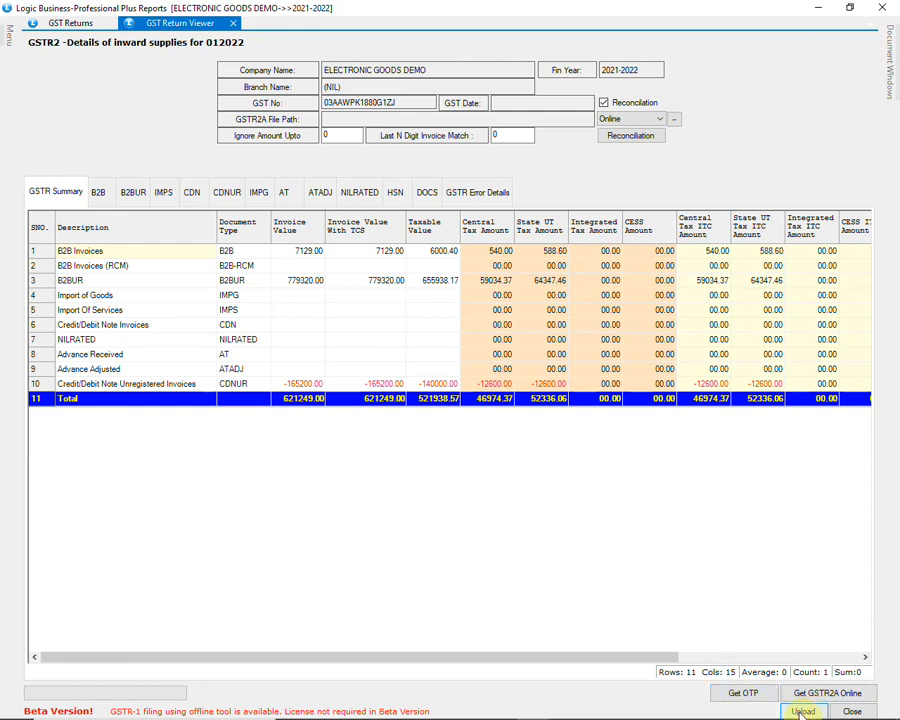
left_click(853, 711)
Generate the GSTR-3B return for the same period, review its outward supplies, eligible ITC and inter-state sections, and close it
left_click(396, 243)
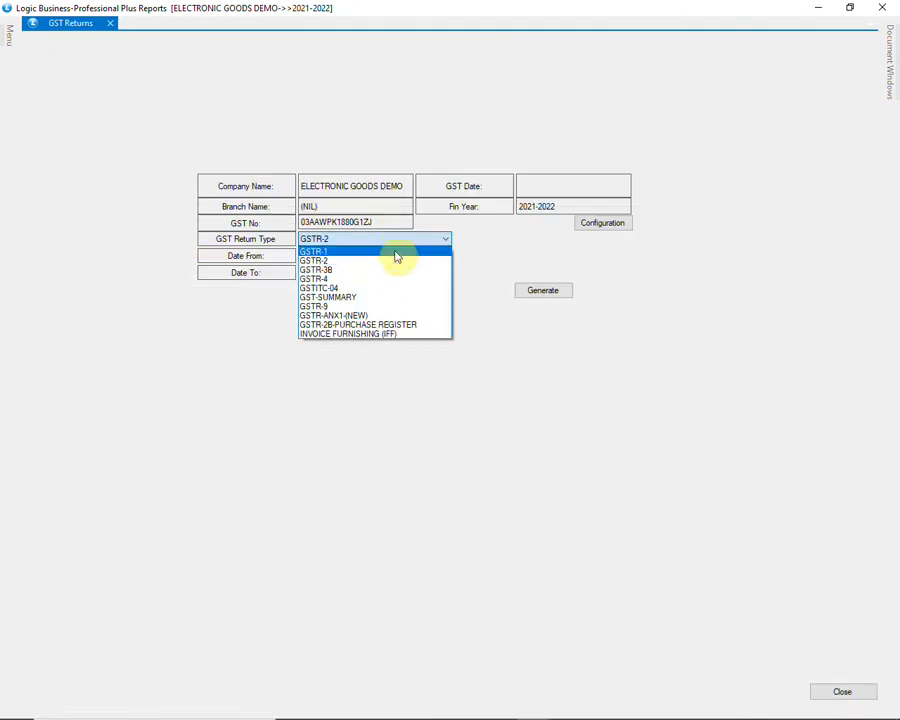
left_click(395, 270)
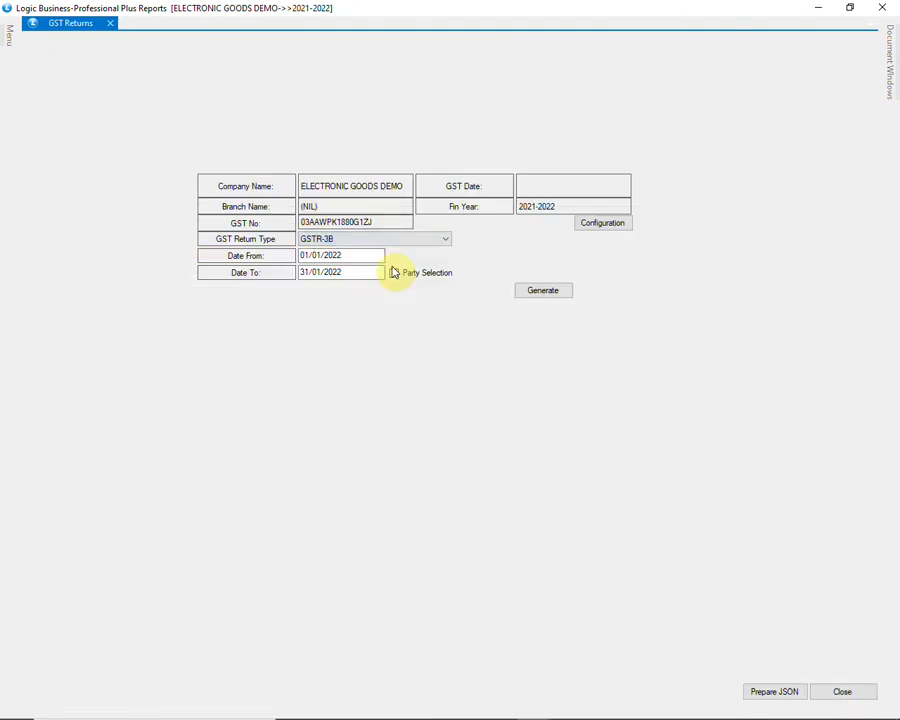
left_click(537, 294)
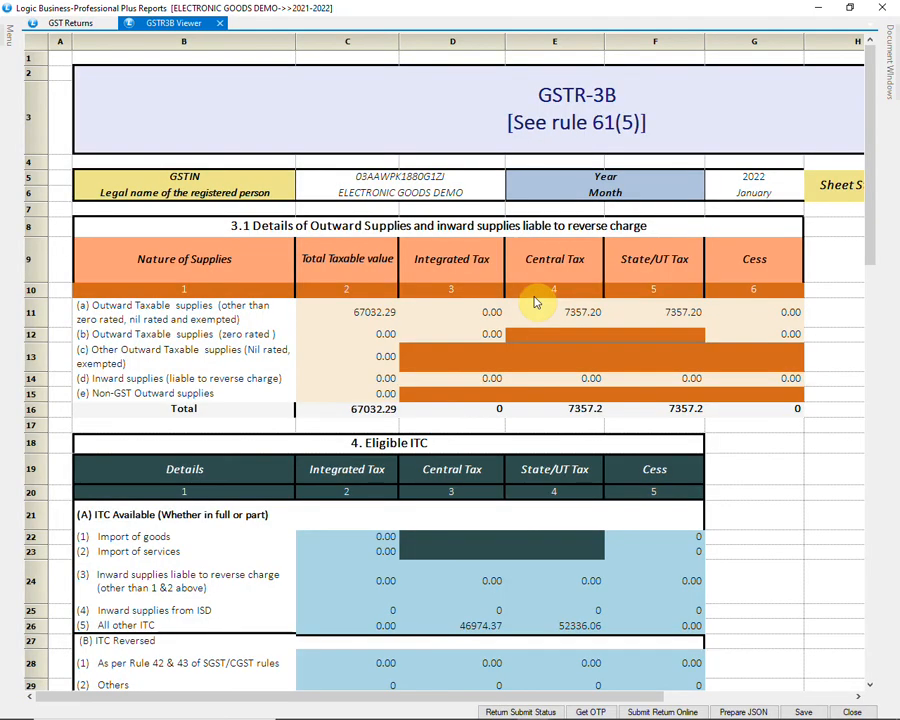
scroll(697, 402, "down", 7)
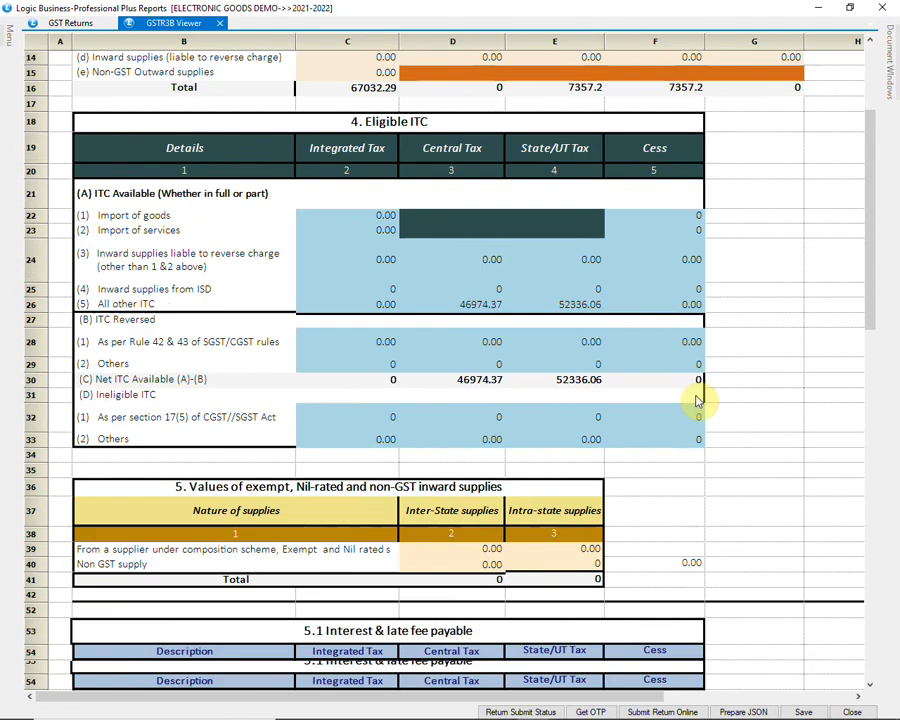
scroll(697, 402, "down", 5)
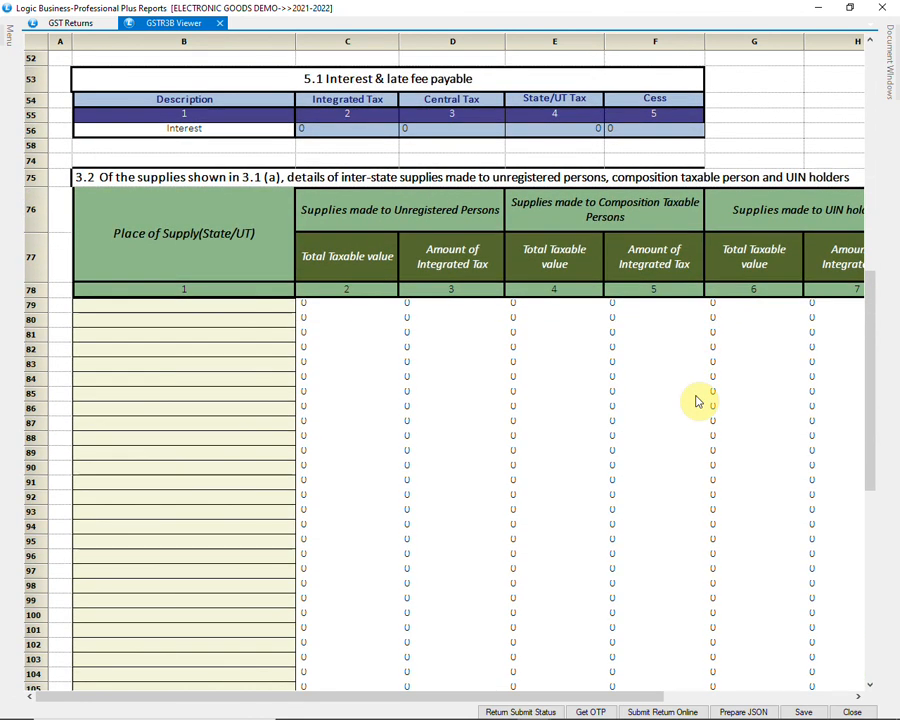
scroll(697, 401, "up", 8)
scroll(697, 401, "up", 6)
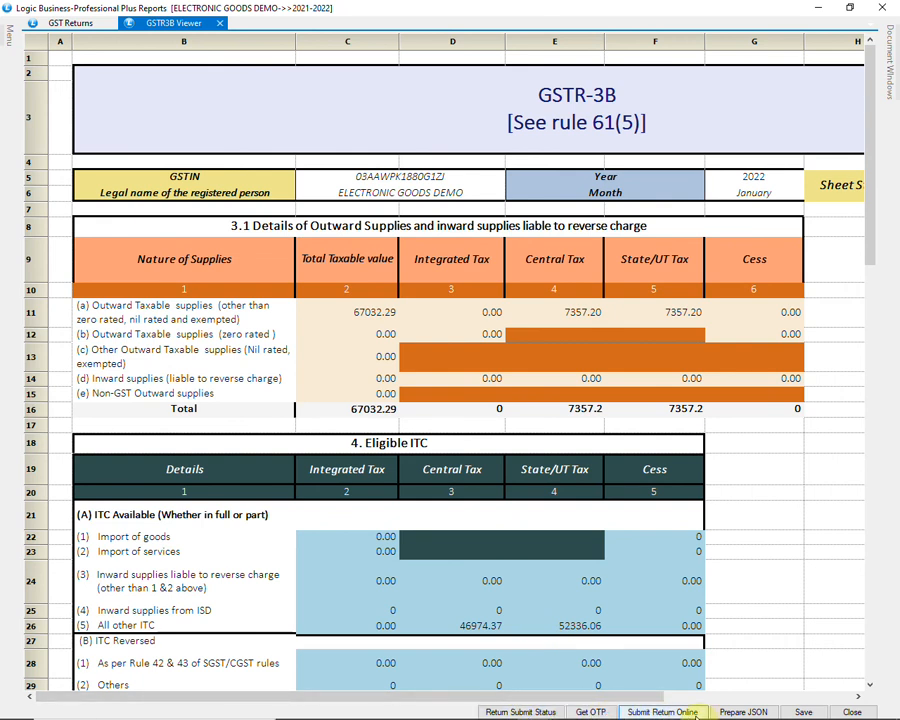
left_click(852, 712)
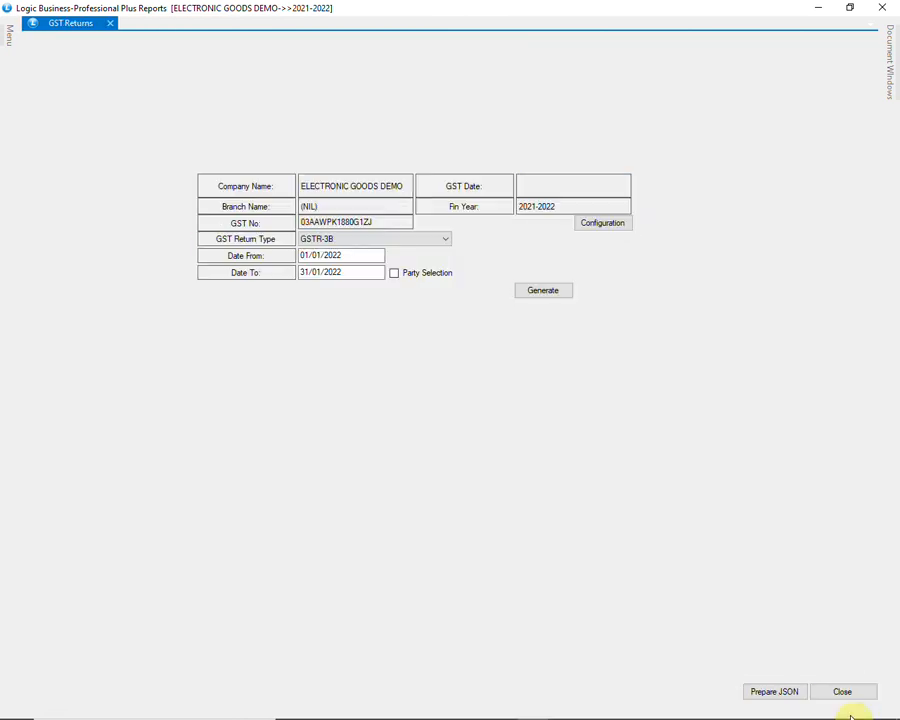
Look through the available GST return types, keep GSTR-3B selected and close GST Returns
left_click(447, 241)
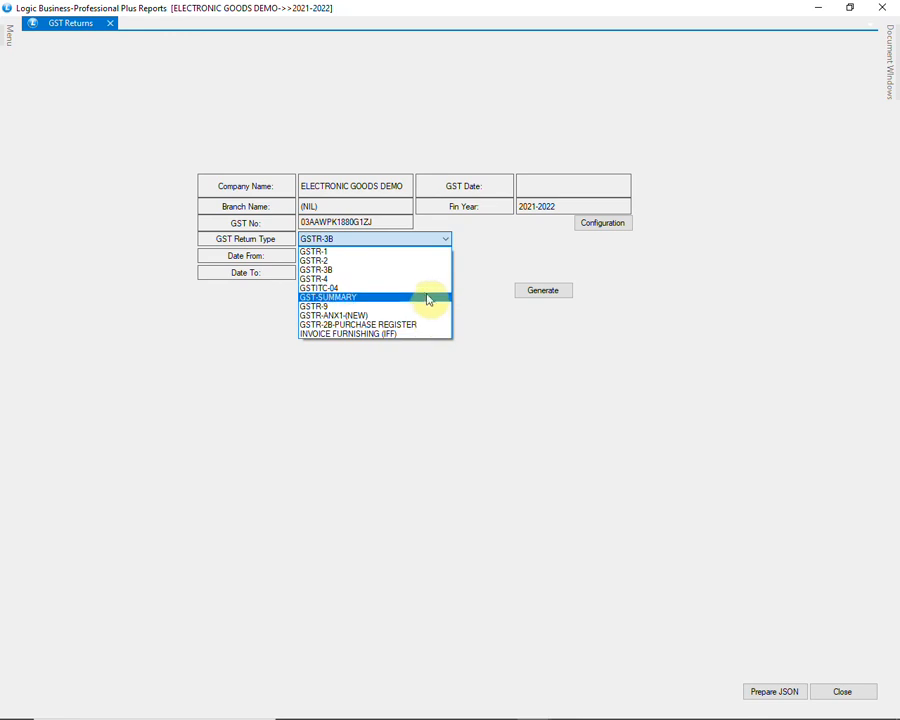
left_click(425, 241)
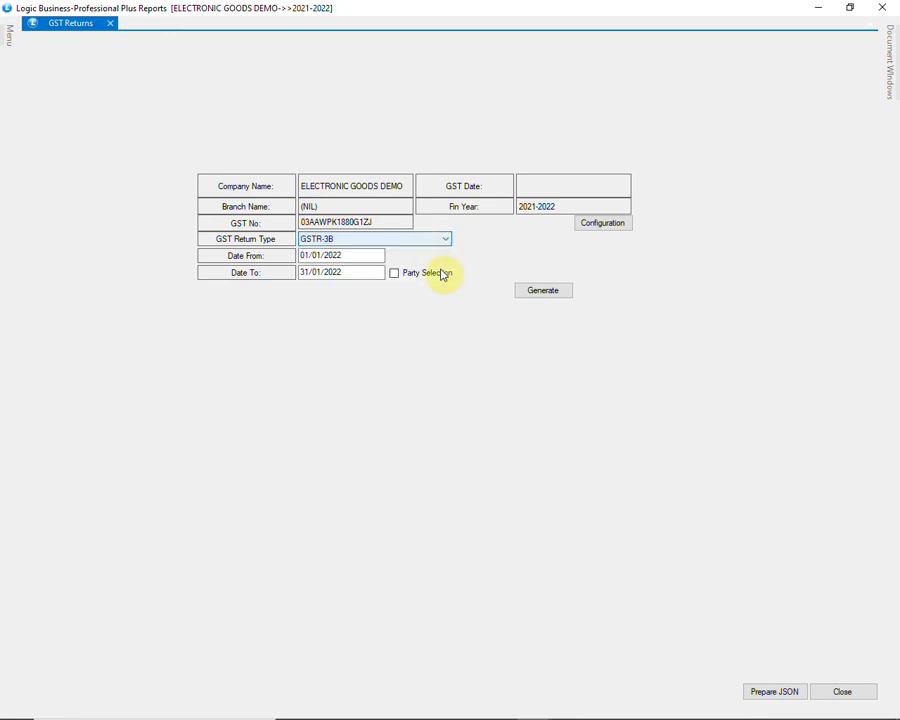
left_click(842, 691)
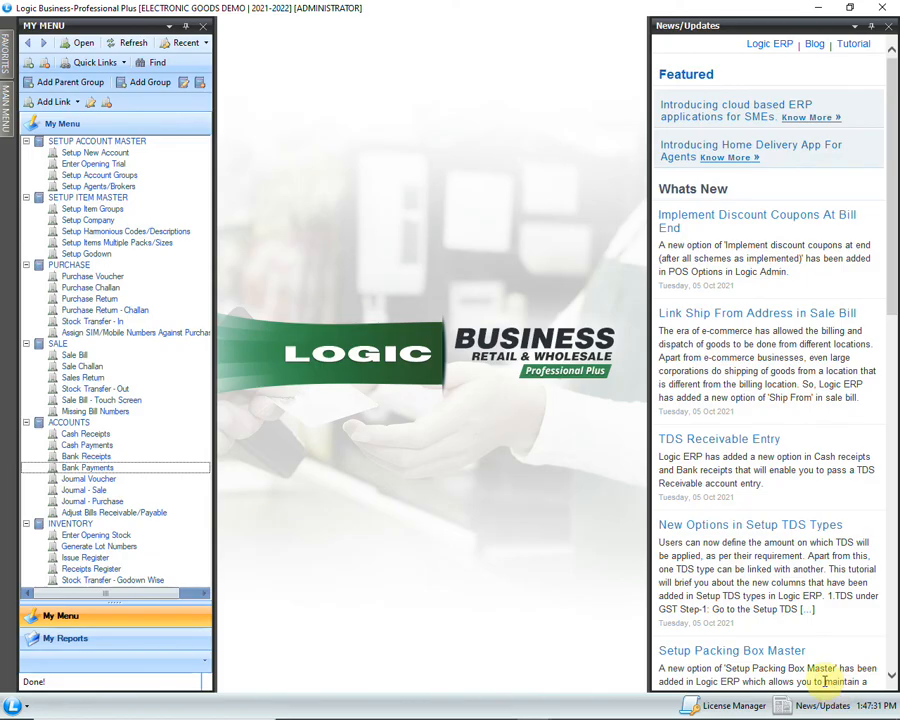